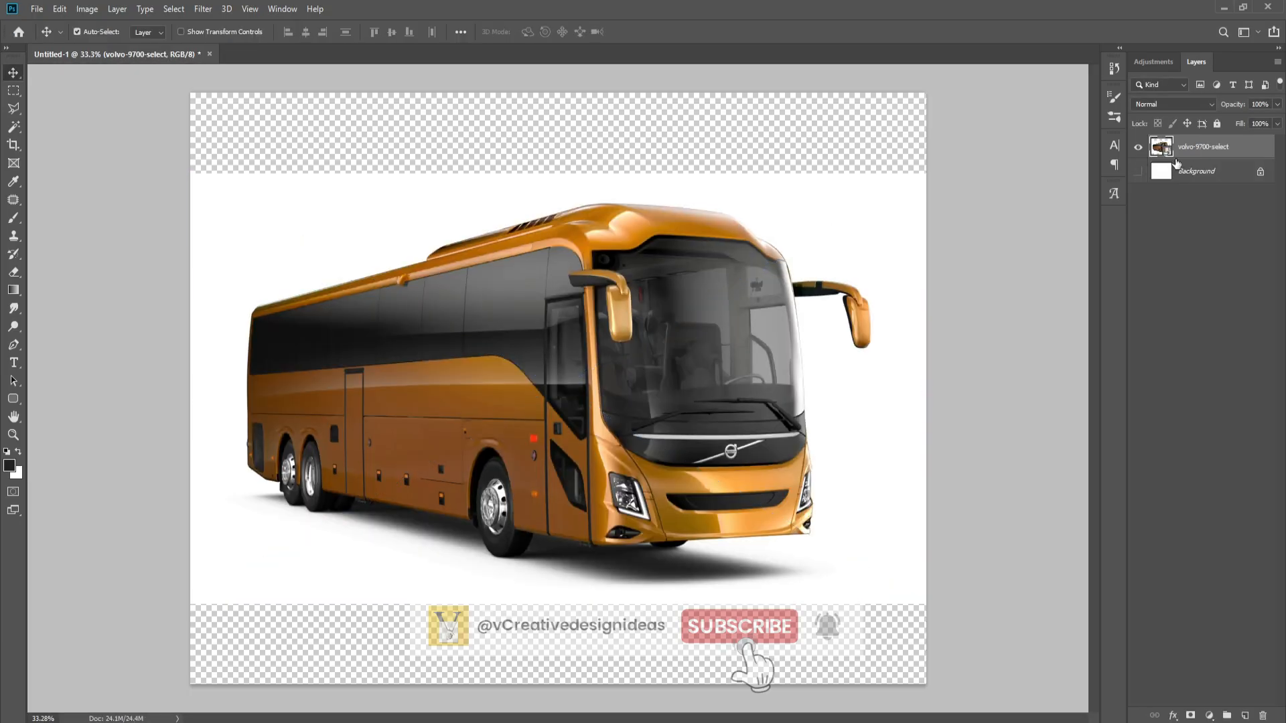
- Start a Pen tool path at the bus's rear lower corner and trace the rear underside to the mud flap behind the rear wheels
{"action": "scroll", "coordinate": [443, 395], "scroll_direction": "up", "scroll_amount": 1}
{"action": "scroll", "coordinate": [281, 556], "scroll_direction": "up", "scroll_amount": 5}
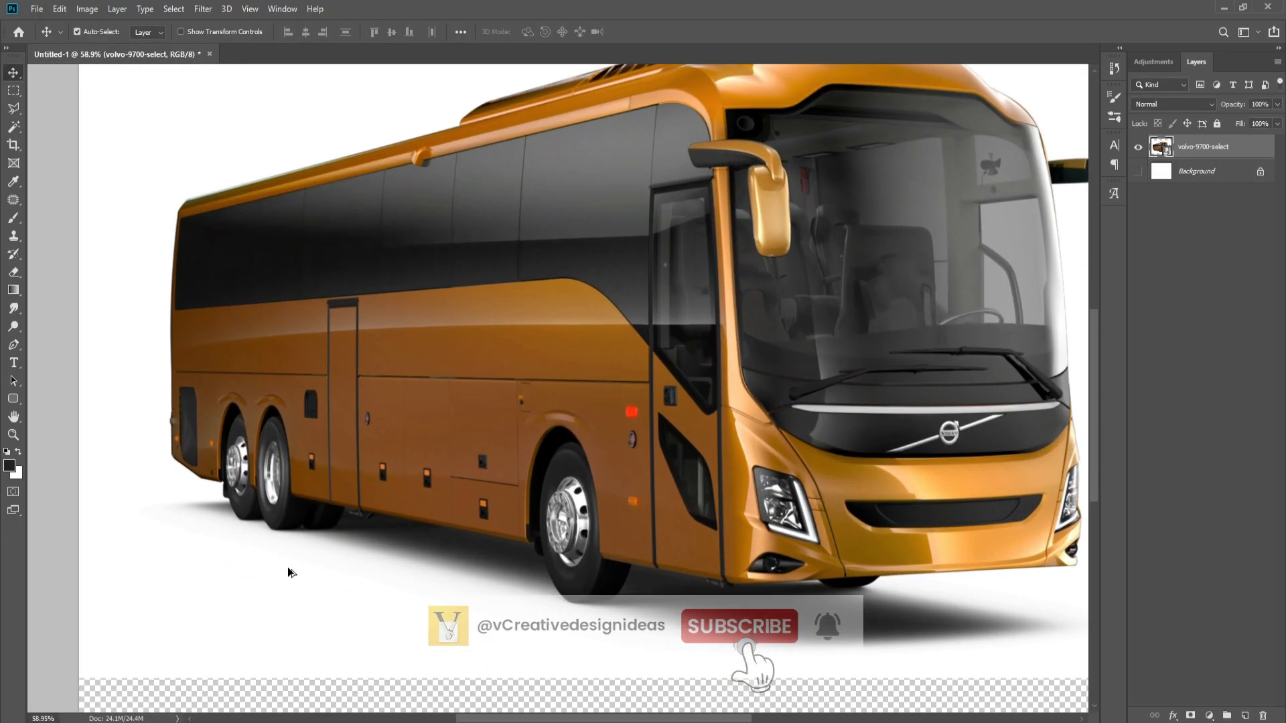
{"action": "left_click", "coordinate": [13, 344]}
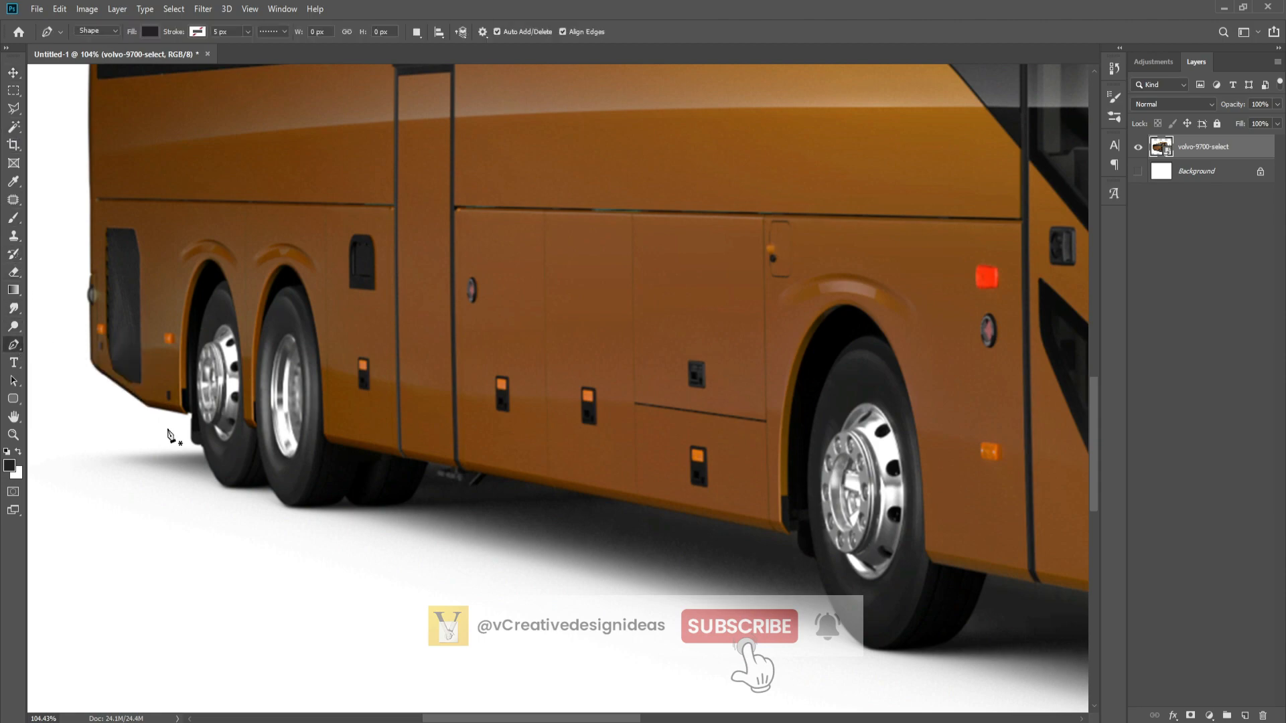
{"action": "scroll", "coordinate": [167, 375], "scroll_direction": "up", "scroll_amount": 4}
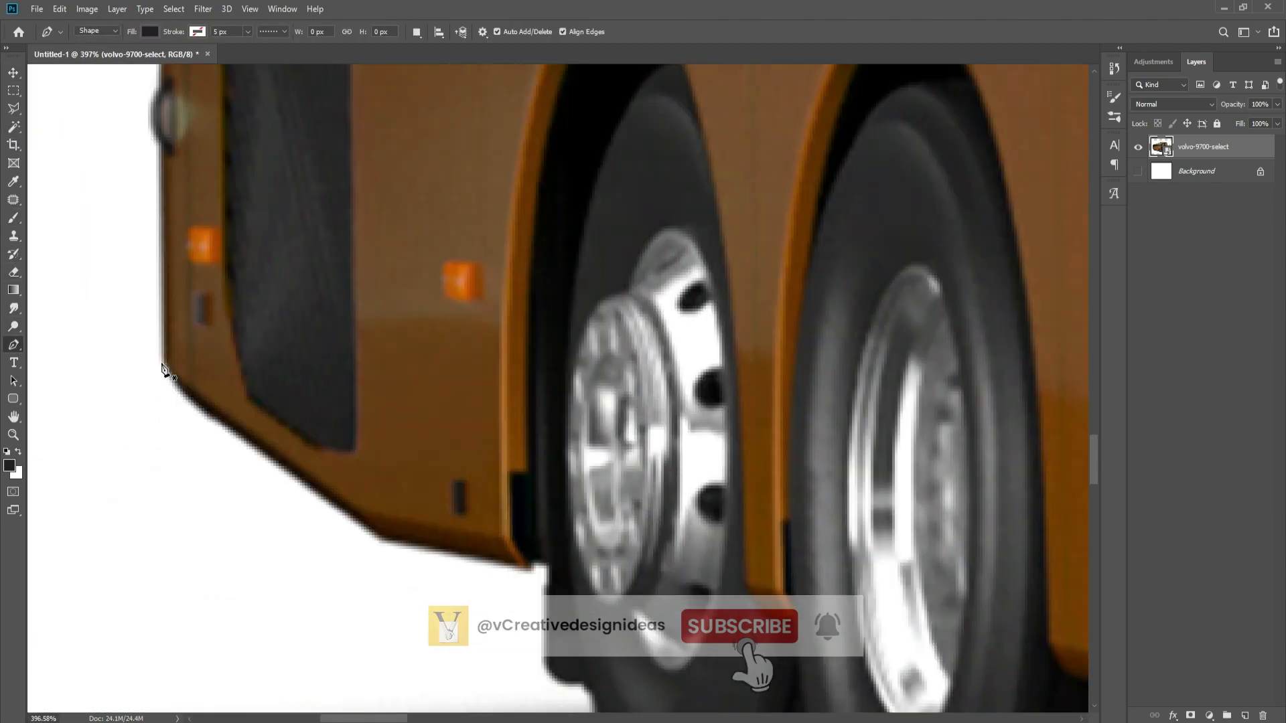
{"action": "left_click", "coordinate": [162, 364]}
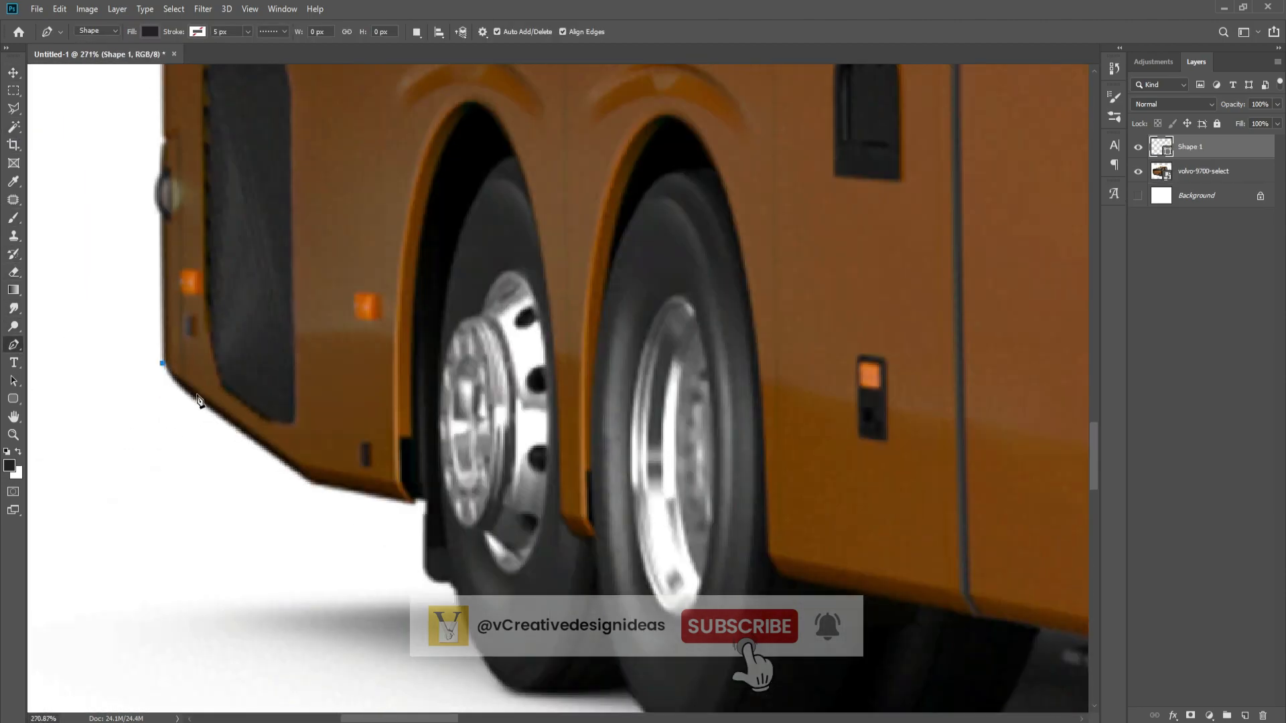
{"action": "left_click", "coordinate": [300, 478]}
{"action": "left_click_drag", "start_coordinate": [239, 426], "coordinate": [272, 449]}
{"action": "left_click", "coordinate": [410, 504]}
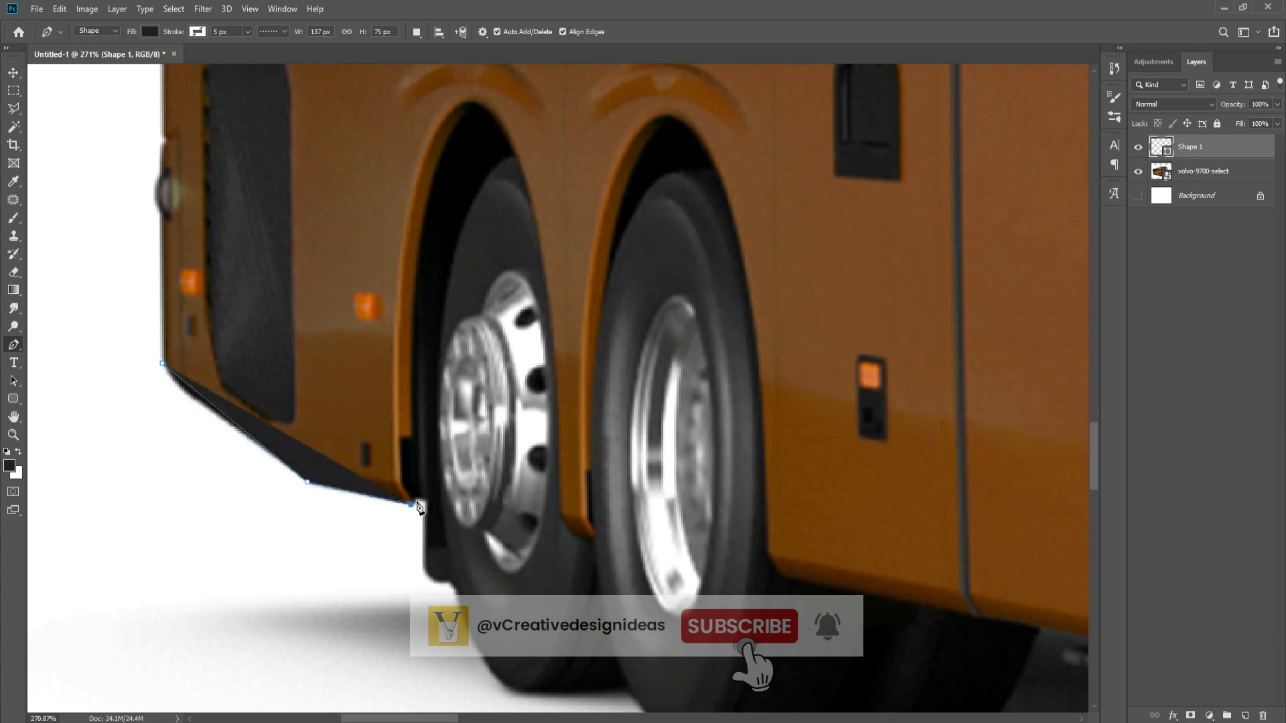
{"action": "left_click", "coordinate": [423, 501]}
{"action": "left_click", "coordinate": [424, 571]}
{"action": "left_click", "coordinate": [454, 587]}
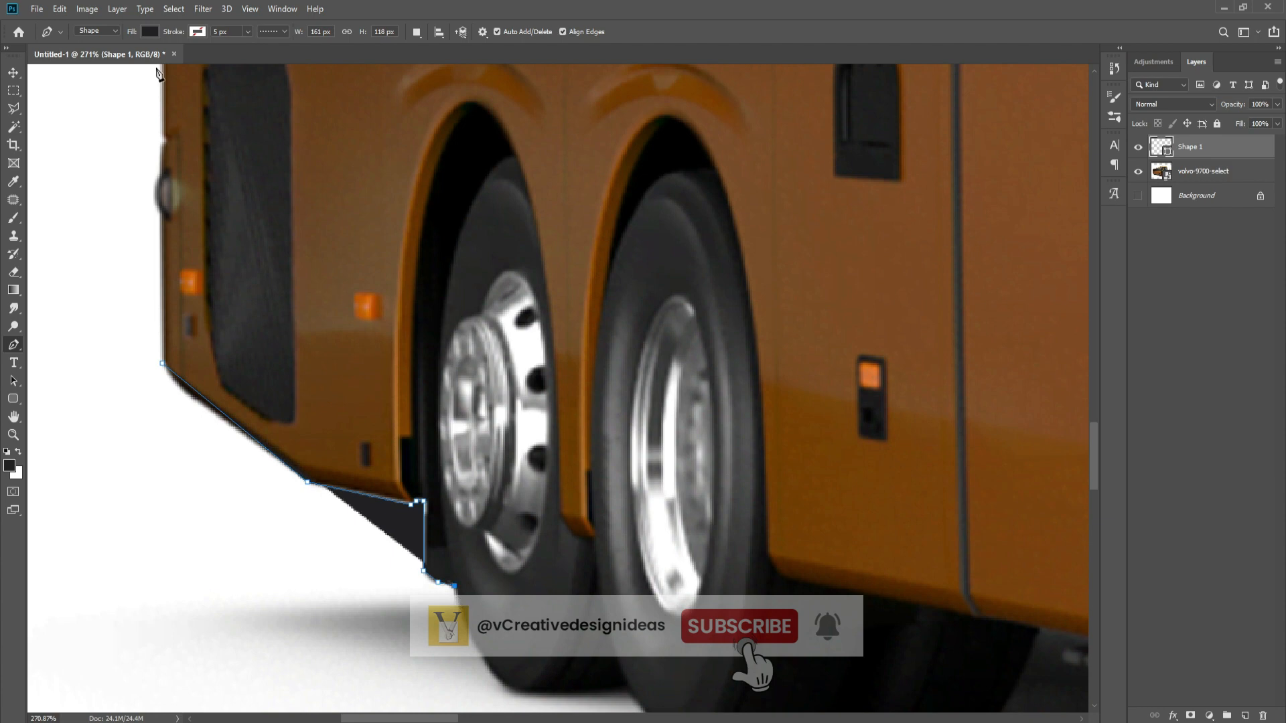
- Remove the shape's fill and continue tracing the path around the bottoms of the rear wheels
{"action": "left_click", "coordinate": [150, 31]}
{"action": "left_click", "coordinate": [92, 58]}
{"action": "scroll", "coordinate": [330, 235], "scroll_direction": "down", "scroll_amount": 4}
{"action": "scroll", "coordinate": [443, 494], "scroll_direction": "up", "scroll_amount": 4}
{"action": "left_click_drag", "start_coordinate": [448, 534], "coordinate": [498, 552]}
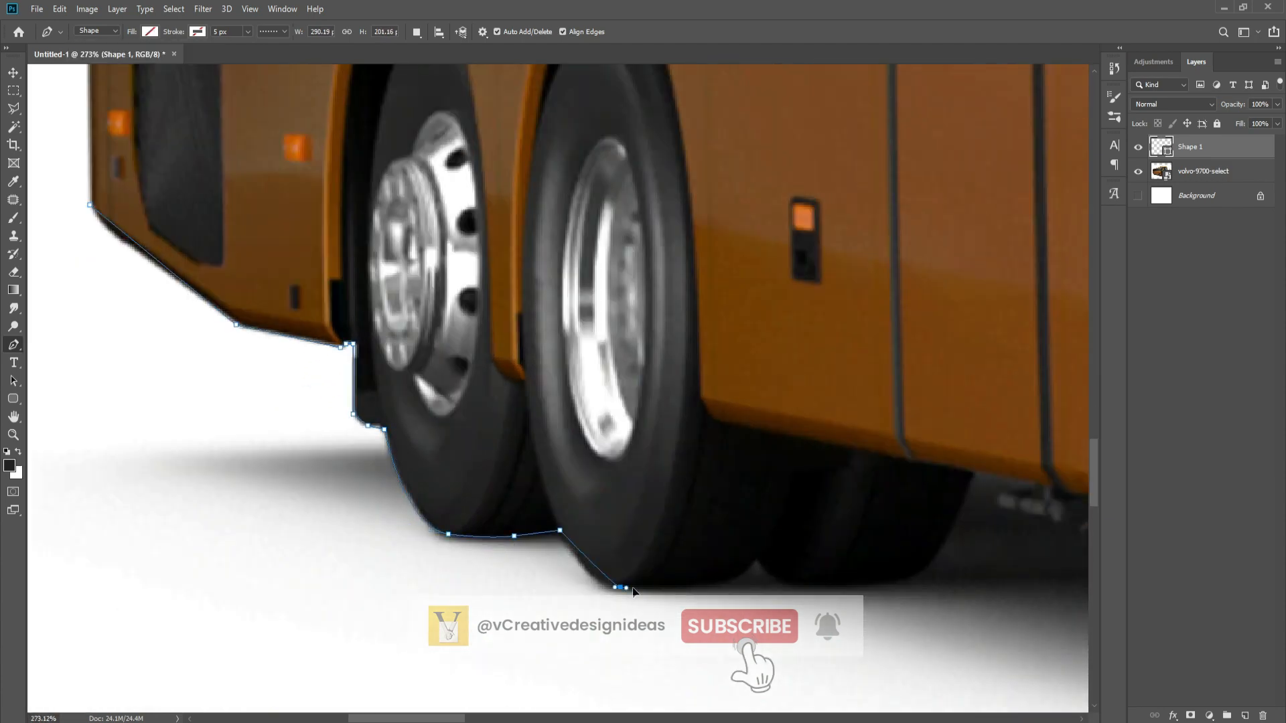
{"action": "left_click_drag", "start_coordinate": [633, 591], "coordinate": [648, 584]}
{"action": "left_click_drag", "start_coordinate": [677, 507], "coordinate": [415, 477]}
{"action": "left_click", "coordinate": [662, 542]}
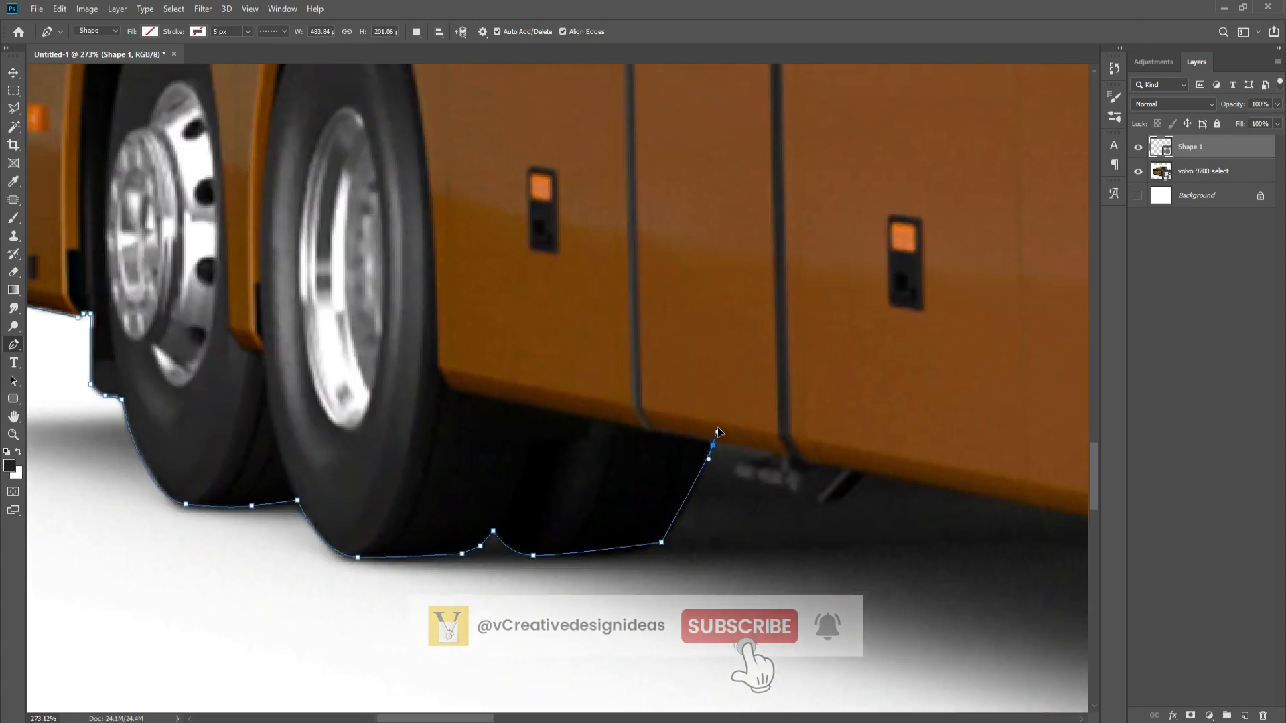
- Undo the last anchor points and redraw the path as a curve around the far rear tyre up to the body edge
{"action": "key", "text": "ctrl+z"}
{"action": "key", "text": "ctrl+z"}
{"action": "key", "text": "ctrl+z"}
{"action": "left_click_drag", "start_coordinate": [676, 522], "coordinate": [697, 483]}
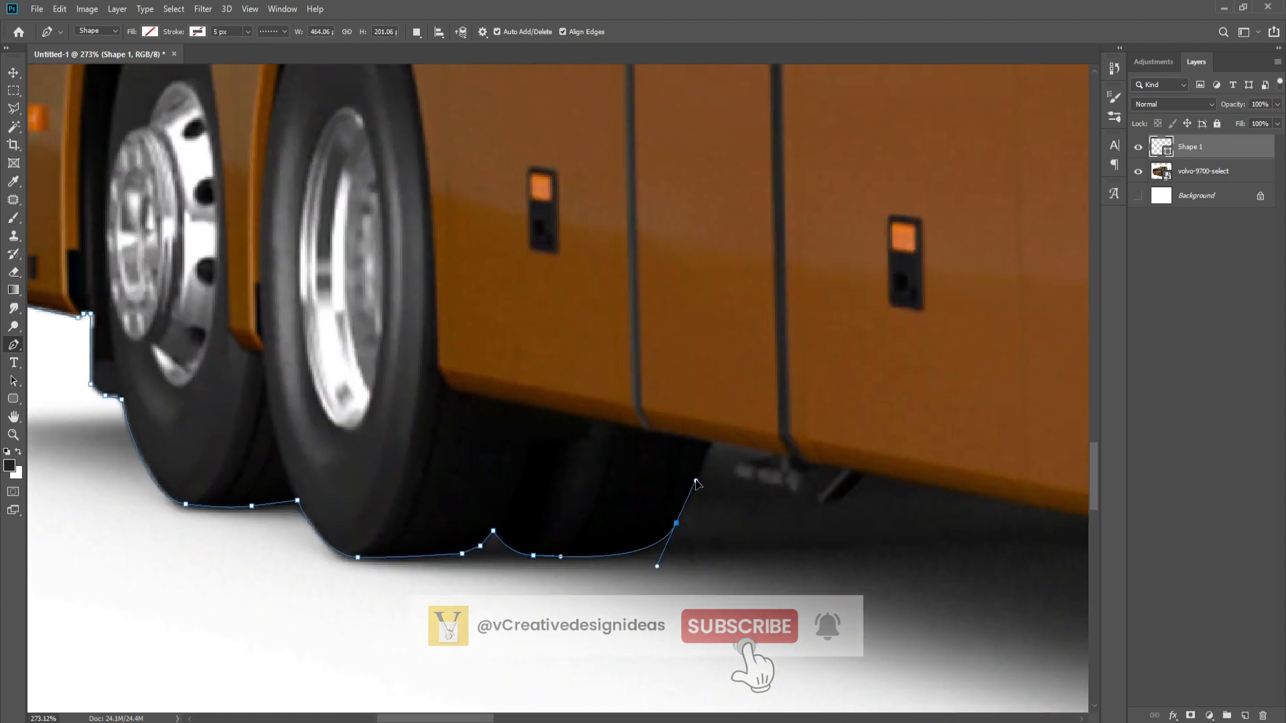
{"action": "left_click", "coordinate": [712, 445]}
- Continue the path along the lower body edge from the rear wheels to the front wheel arch
{"action": "scroll", "coordinate": [717, 450], "scroll_direction": "down", "scroll_amount": 3}
{"action": "scroll", "coordinate": [774, 477], "scroll_direction": "up", "scroll_amount": 4}
{"action": "left_click", "coordinate": [894, 507]}
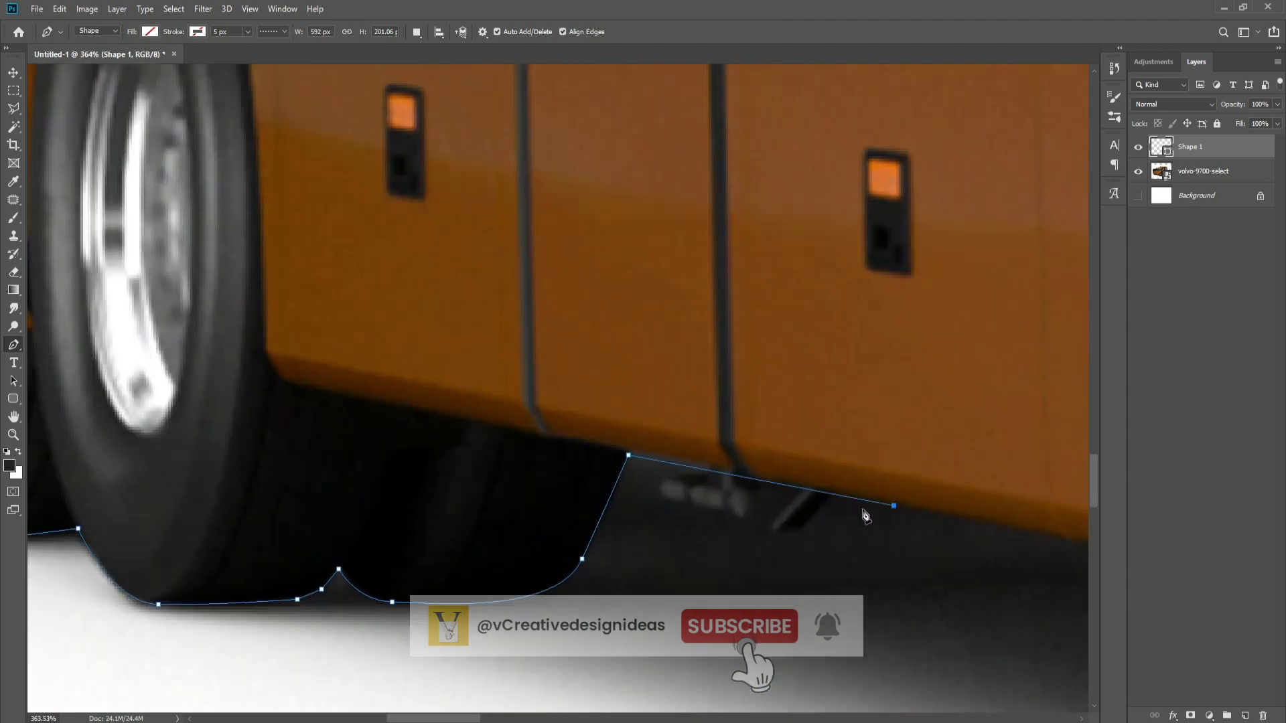
{"action": "scroll", "coordinate": [863, 511], "scroll_direction": "down", "scroll_amount": 7}
{"action": "scroll", "coordinate": [645, 495], "scroll_direction": "up", "scroll_amount": 4}
{"action": "left_click", "coordinate": [645, 497]}
{"action": "scroll", "coordinate": [646, 499], "scroll_direction": "up", "scroll_amount": 3}
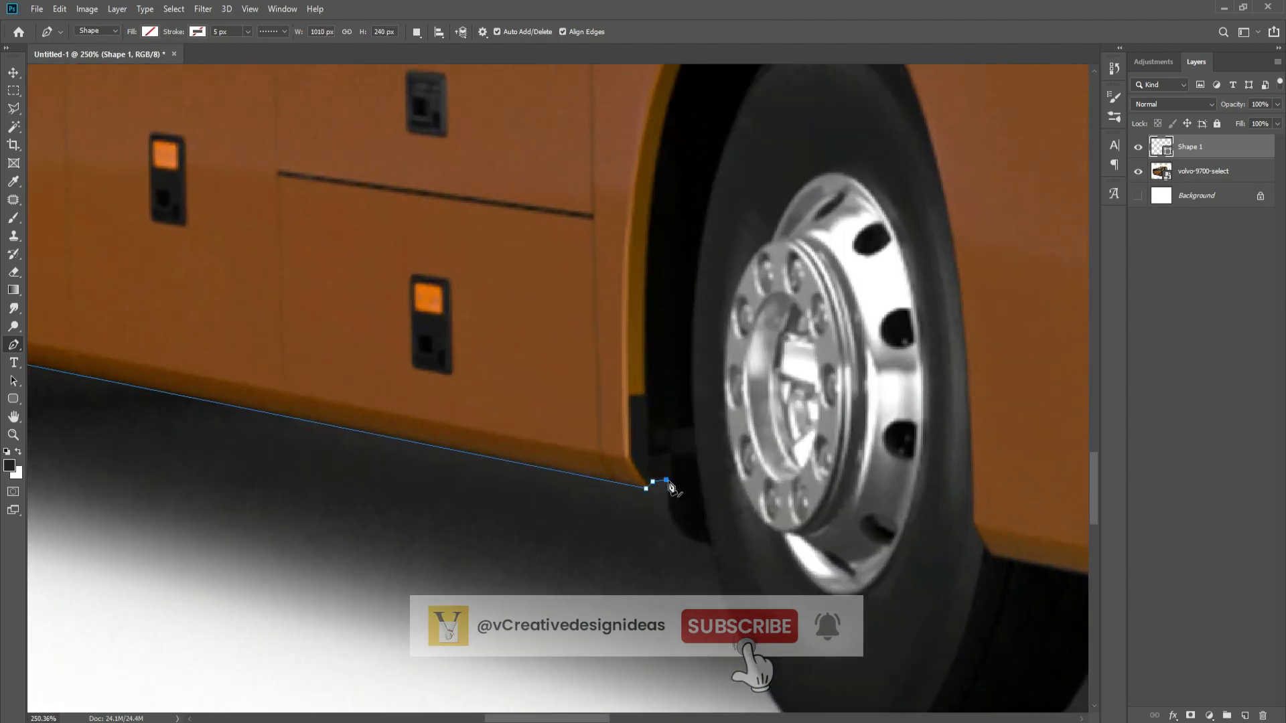
- Trace the front mud flap and the curved outline of the front tyre up to the body edge, ending on a corner point
{"action": "left_click", "coordinate": [669, 508]}
{"action": "scroll", "coordinate": [668, 509], "scroll_direction": "down", "scroll_amount": 3}
{"action": "scroll", "coordinate": [696, 539], "scroll_direction": "up", "scroll_amount": 4}
{"action": "left_click_drag", "start_coordinate": [715, 549], "coordinate": [728, 550]}
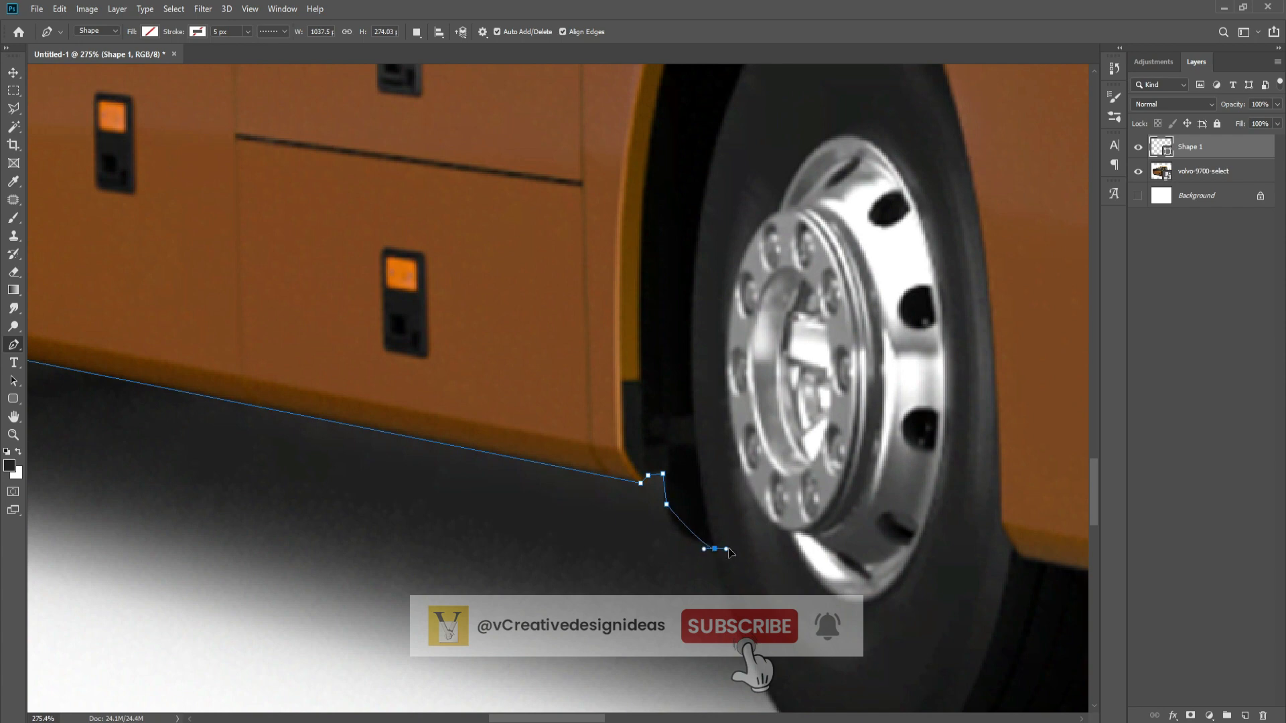
{"action": "scroll", "coordinate": [728, 562], "scroll_direction": "down", "scroll_amount": 2}
{"action": "left_click_drag", "start_coordinate": [818, 639], "coordinate": [971, 611]}
{"action": "scroll", "coordinate": [840, 552], "scroll_direction": "right", "scroll_amount": 3}
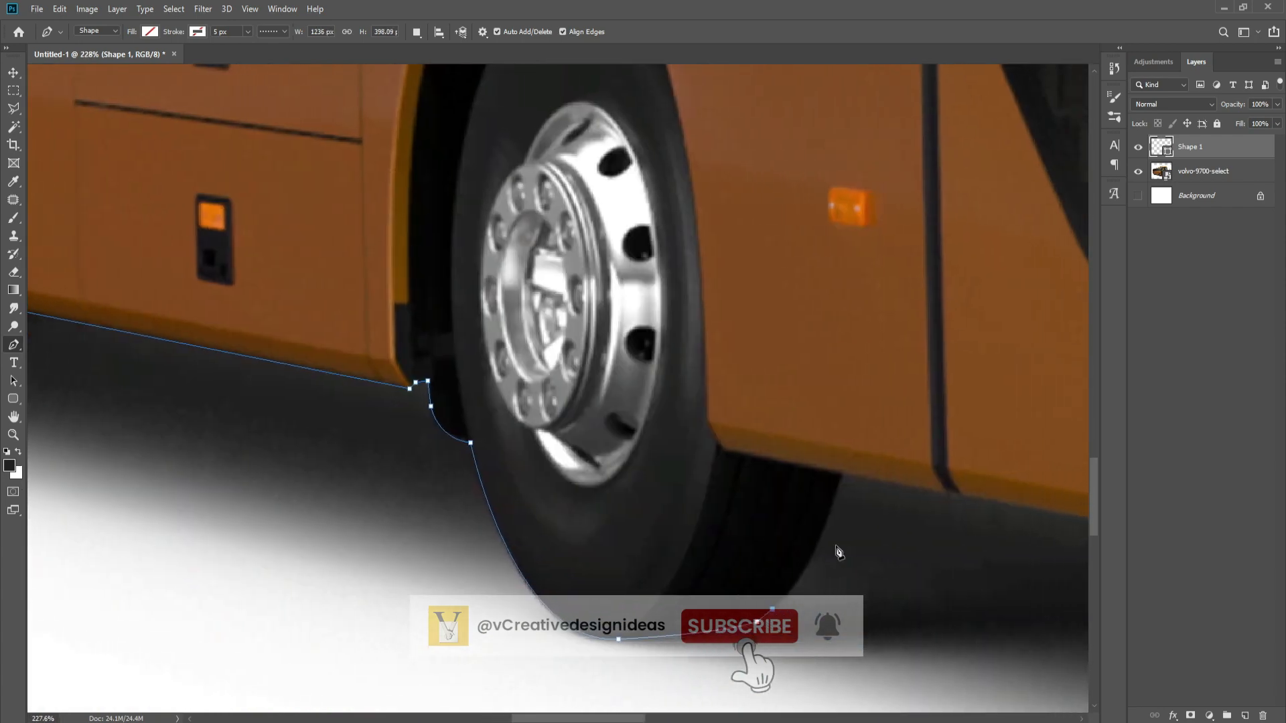
{"action": "left_click_drag", "start_coordinate": [846, 475], "coordinate": [879, 374]}
{"action": "left_click", "coordinate": [847, 475], "text": "alt"}
- Extend the path along the lower body edge from the front tyre to the small bracket under the door
{"action": "scroll", "coordinate": [723, 496], "scroll_direction": "down", "scroll_amount": 5}
{"action": "scroll", "coordinate": [724, 497], "scroll_direction": "right", "scroll_amount": 3}
{"action": "left_click", "coordinate": [729, 480]}
{"action": "scroll", "coordinate": [735, 489], "scroll_direction": "up", "scroll_amount": 3}
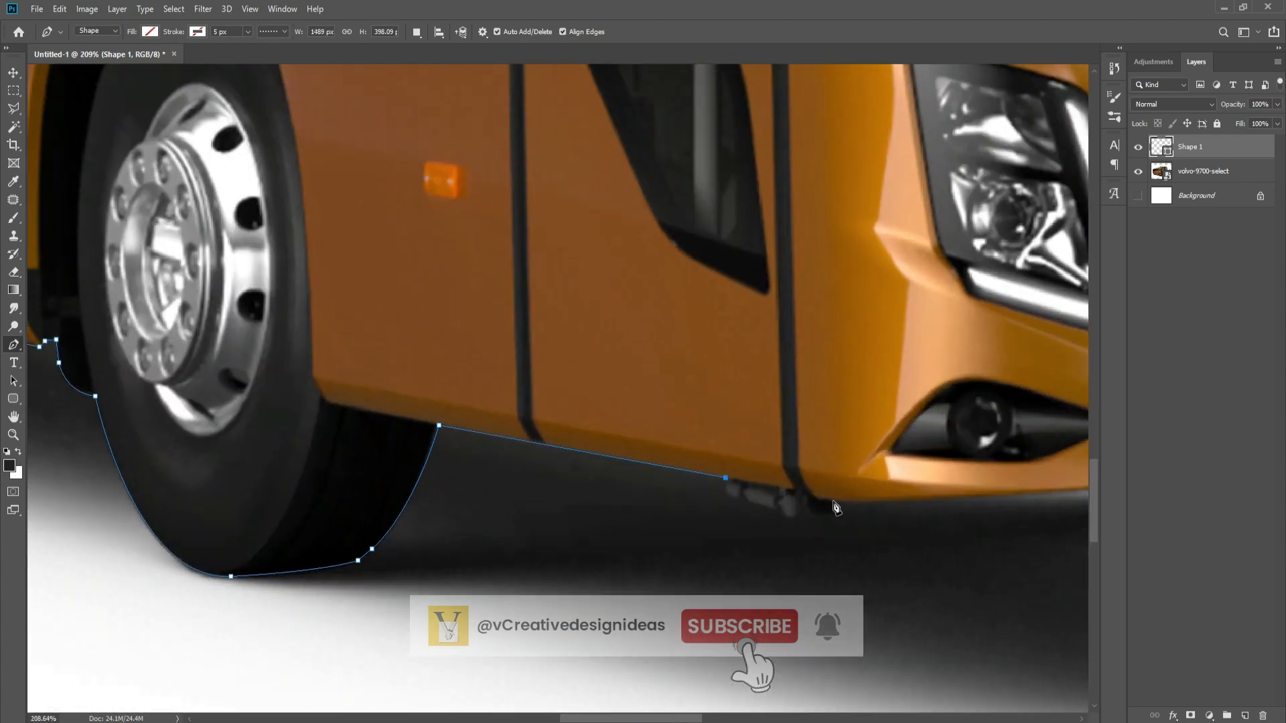
{"action": "scroll", "coordinate": [736, 499], "scroll_direction": "up", "scroll_amount": 2}
{"action": "left_click_drag", "start_coordinate": [727, 497], "coordinate": [751, 506]}
{"action": "left_click", "coordinate": [815, 528]}
{"action": "left_click", "coordinate": [830, 526]}
{"action": "left_click", "coordinate": [832, 517]}
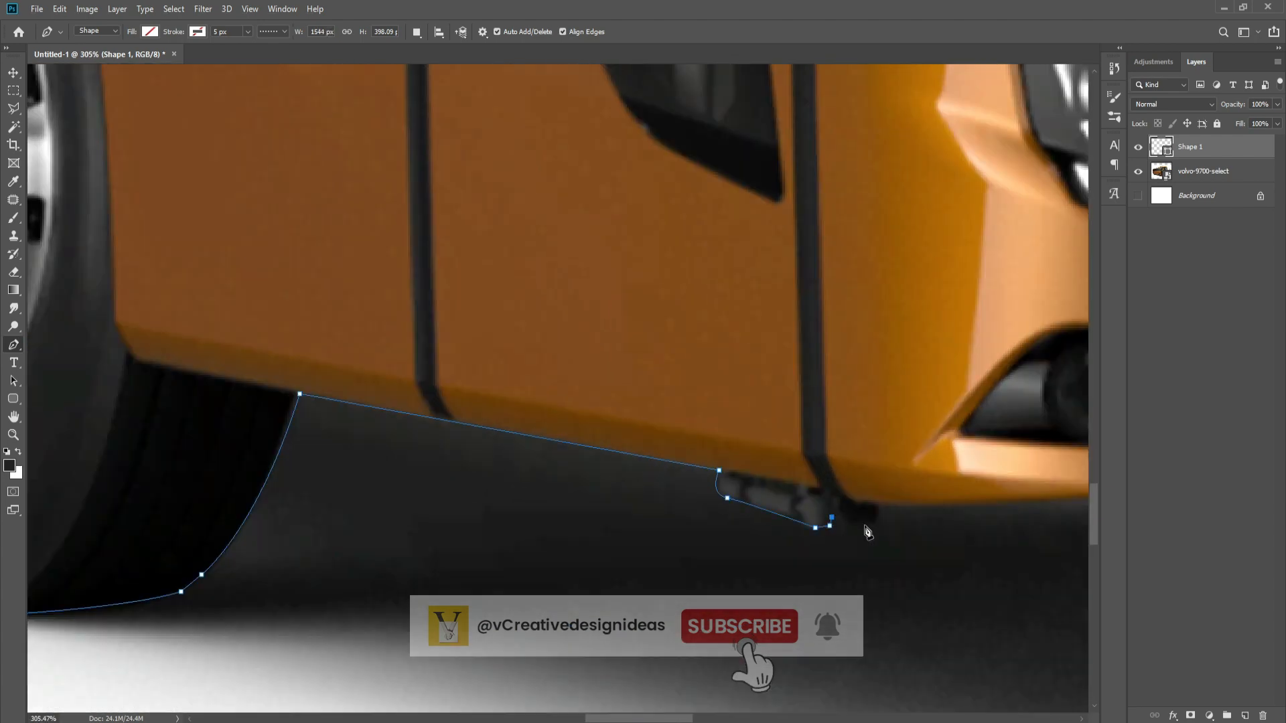
{"action": "key", "text": "ctrl+z"}
- Continue the path past the small bracket and along the lower edge beneath the near headlight and fog lamp
{"action": "left_click_drag", "start_coordinate": [889, 505], "coordinate": [906, 504]}
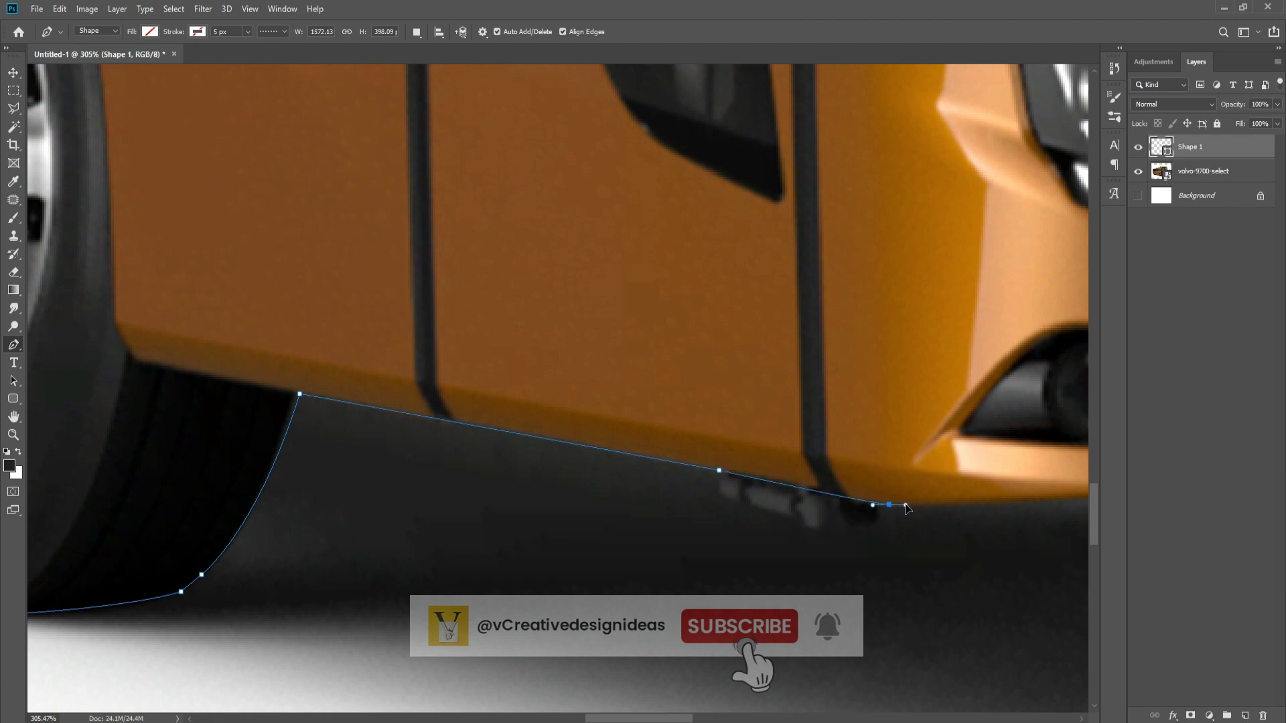
{"action": "scroll", "coordinate": [803, 512], "scroll_direction": "right", "scroll_amount": 5}
{"action": "scroll", "coordinate": [742, 515], "scroll_direction": "down", "scroll_amount": 1}
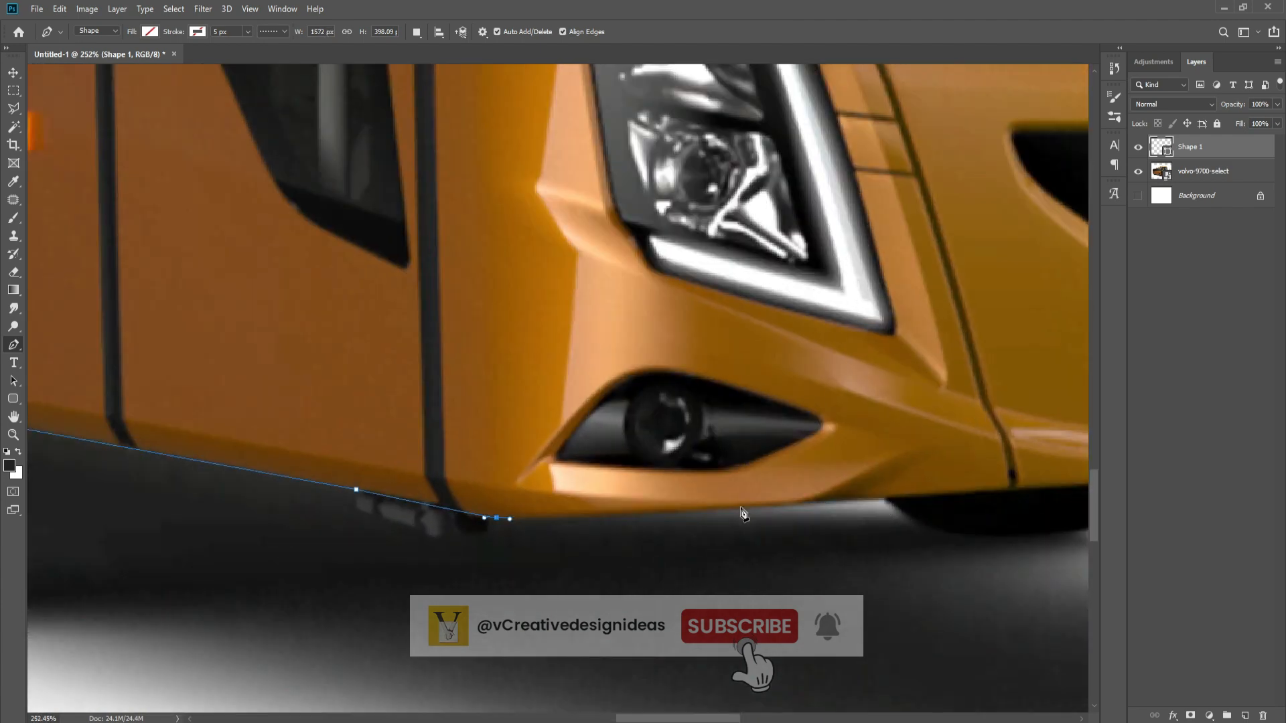
{"action": "left_click_drag", "start_coordinate": [796, 507], "coordinate": [849, 509]}
{"action": "scroll", "coordinate": [801, 529], "scroll_direction": "down", "scroll_amount": 1}
- Trace around the far front tyre and along the front bumper's lower edge to the bumper's far corner
{"action": "left_click_drag", "start_coordinate": [935, 544], "coordinate": [499, 552]}
{"action": "left_click", "coordinate": [1057, 497]}
{"action": "left_click", "coordinate": [783, 535]}
{"action": "scroll", "coordinate": [784, 535], "scroll_direction": "down", "scroll_amount": 5}
{"action": "left_click_drag", "start_coordinate": [783, 535], "coordinate": [481, 558]}
{"action": "left_click", "coordinate": [802, 539]}
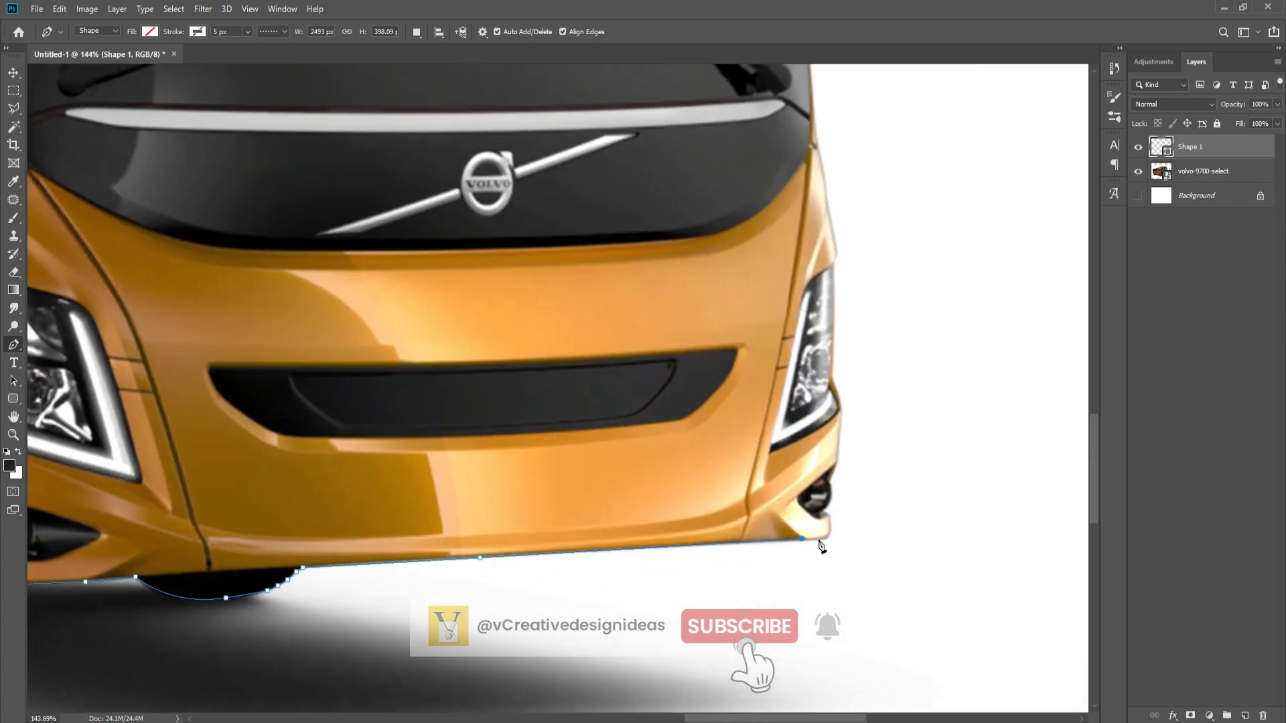
- Carry the path outside the canvas and around the shadow and ground area below the bus back towards its rear
{"action": "scroll", "coordinate": [832, 525], "scroll_direction": "down", "scroll_amount": 13}
{"action": "left_click", "coordinate": [993, 440]}
{"action": "left_click", "coordinate": [993, 531]}
{"action": "left_click_drag", "start_coordinate": [785, 588], "coordinate": [726, 598]}
{"action": "left_click", "coordinate": [380, 600]}
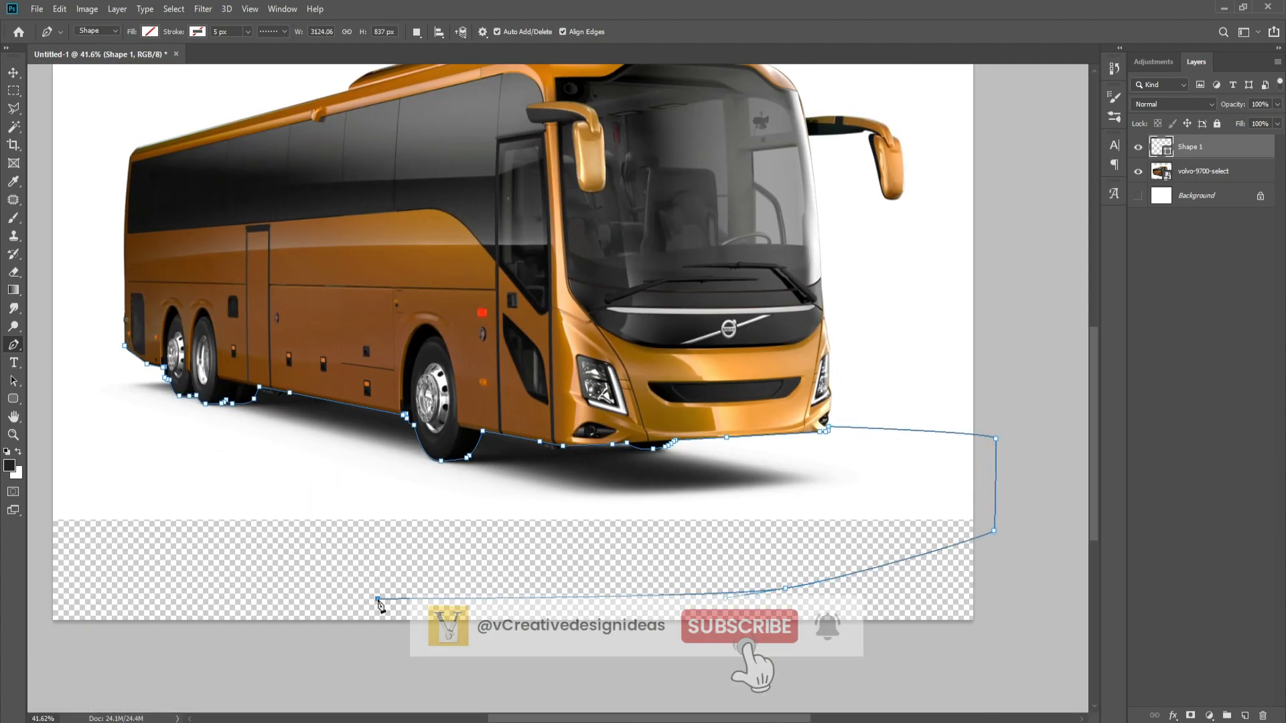
{"action": "scroll", "coordinate": [380, 600], "scroll_direction": "down", "scroll_amount": 4}
{"action": "left_click", "coordinate": [205, 591]}
{"action": "left_click", "coordinate": [217, 532]}
- Convert the path to a selection, delete the shadow and ground from the volvo-9700-select layer, and deselect
{"action": "right_click", "coordinate": [328, 533]}
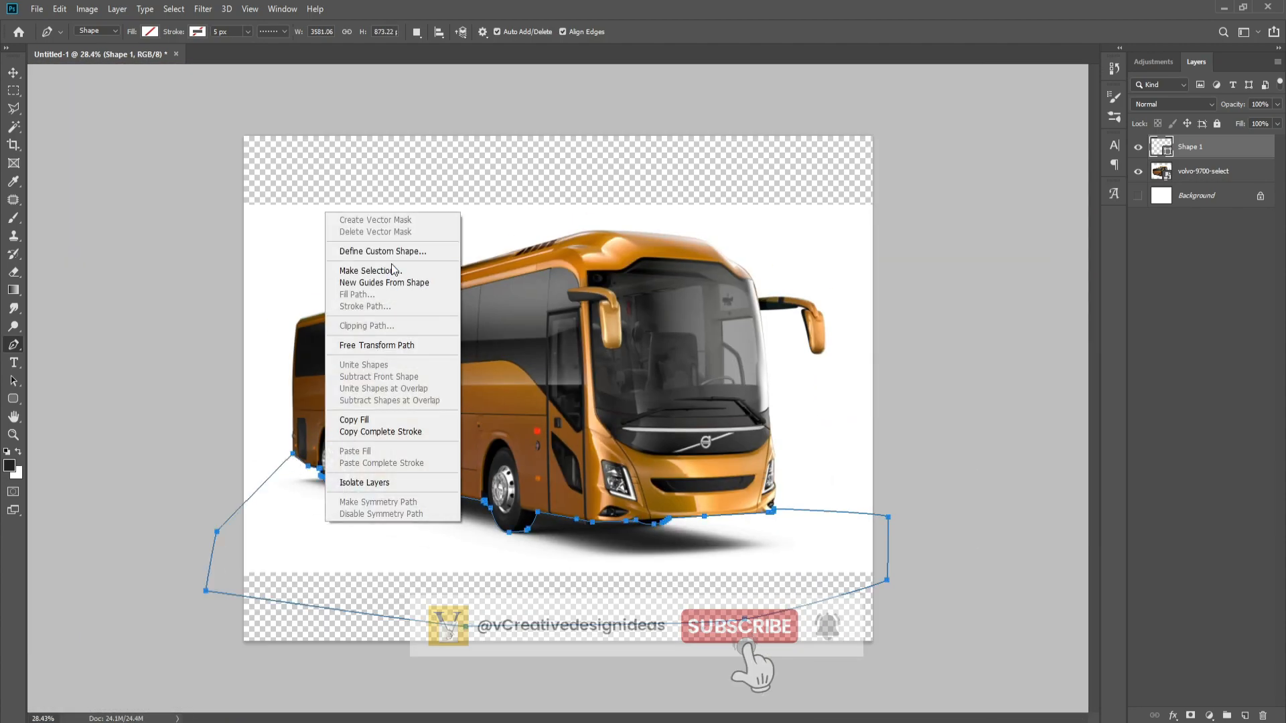
{"action": "left_click", "coordinate": [375, 270]}
{"action": "left_click", "coordinate": [1021, 342]}
{"action": "key", "text": "Delete"}
{"action": "key", "text": "Return"}
{"action": "left_click", "coordinate": [1198, 171]}
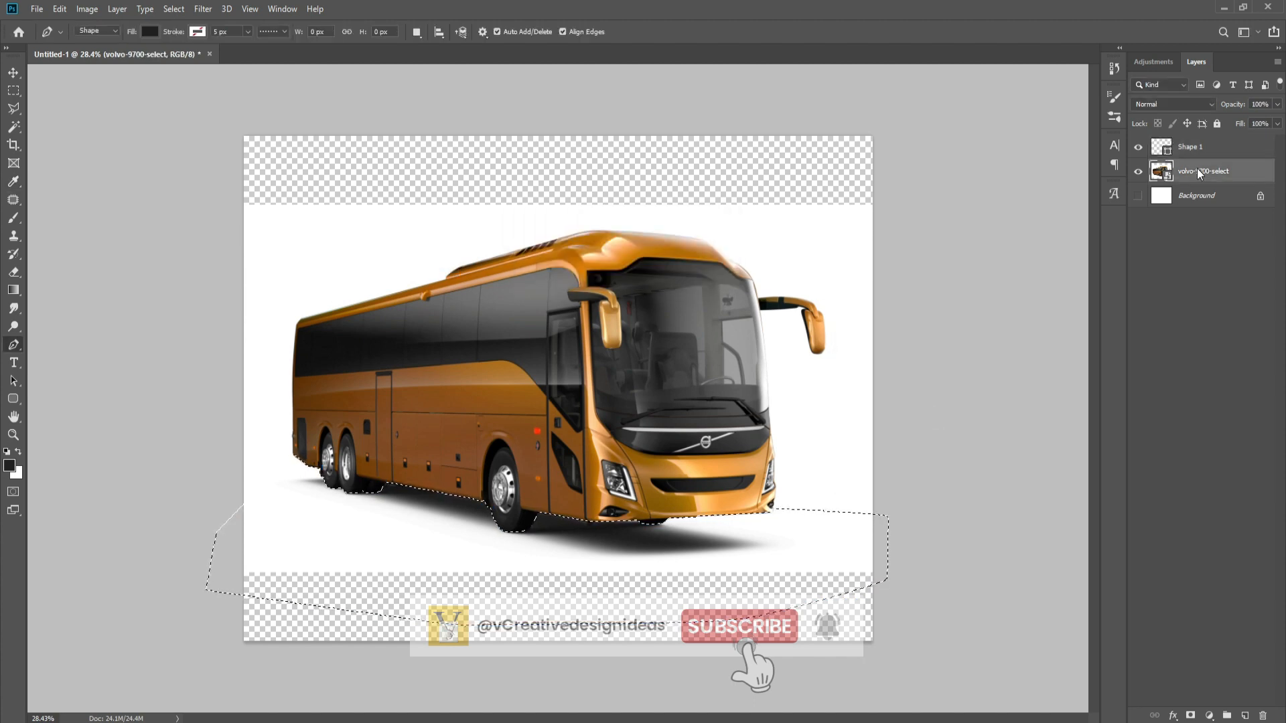
{"action": "key", "text": "Delete"}
{"action": "key", "text": "ctrl+d"}
- Select the remaining white background around the bus with the Magic Wand, delete it, and deselect
{"action": "key", "text": "w"}
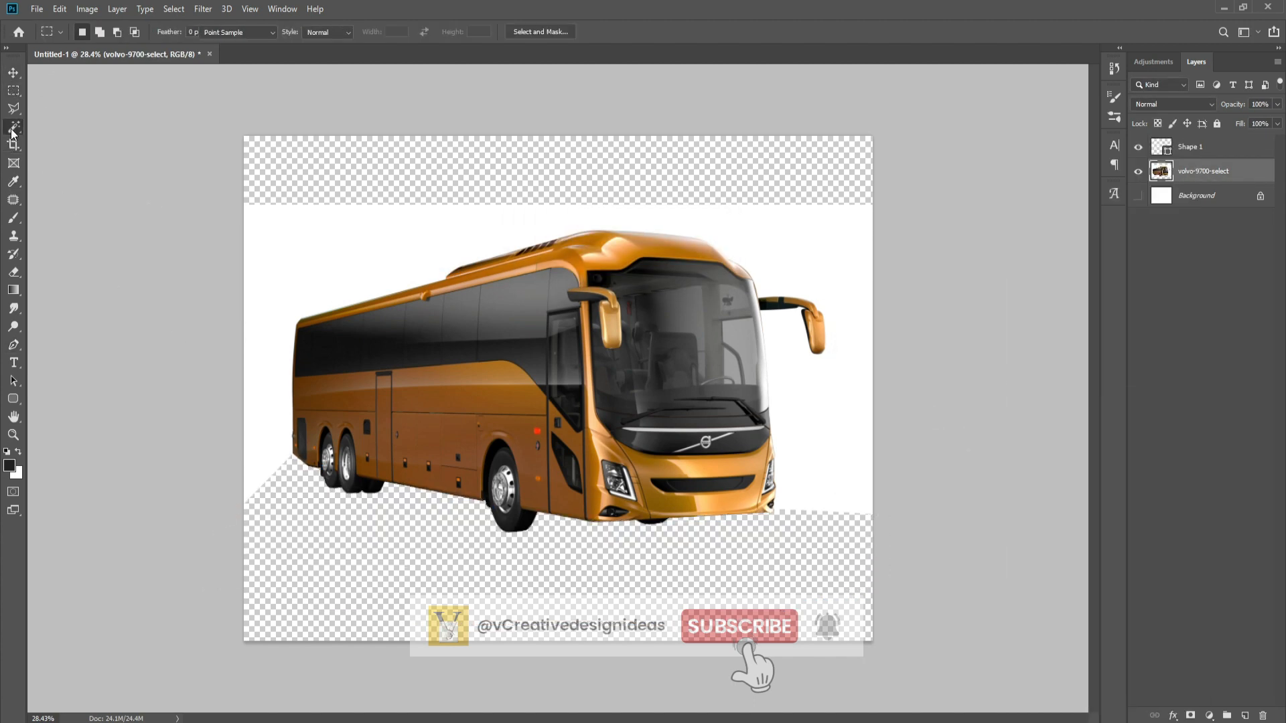
{"action": "left_click", "coordinate": [359, 279]}
{"action": "key", "text": "Delete"}
{"action": "left_click", "coordinate": [309, 515]}
{"action": "key", "text": "ctrl+d"}
- Move the cut-out bus slightly down and to the right on the canvas
{"action": "left_click", "coordinate": [14, 91]}
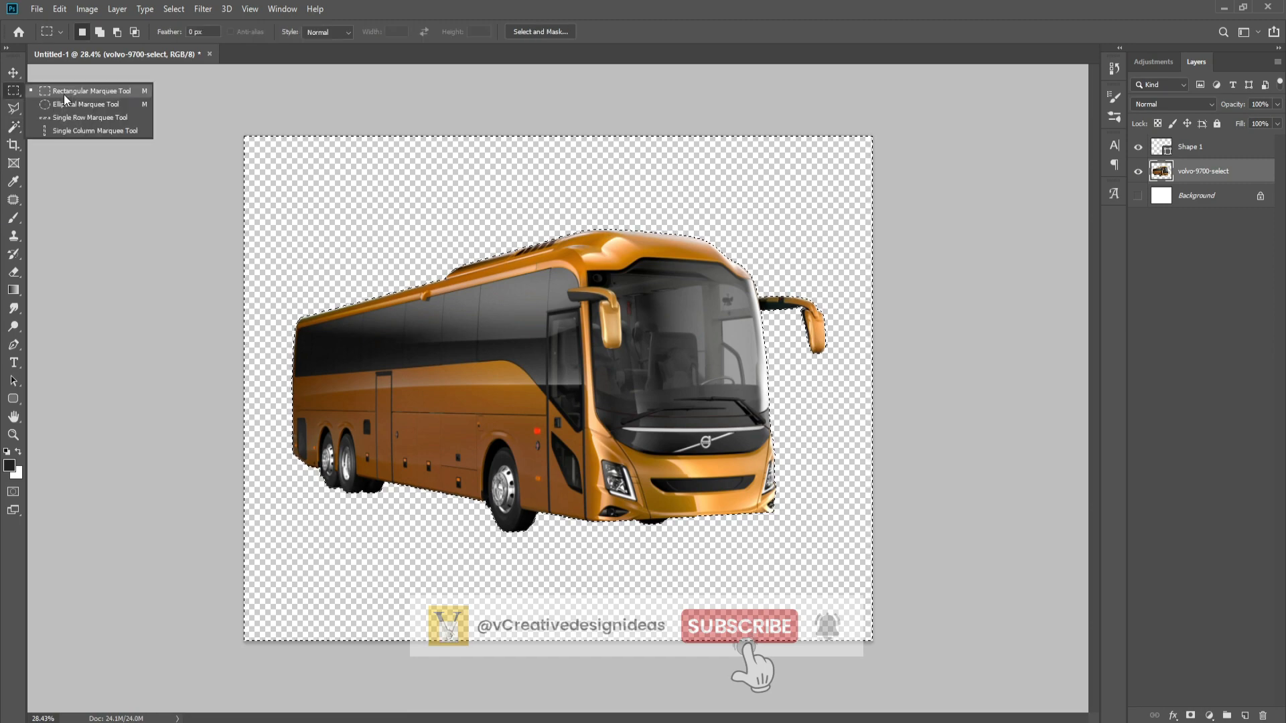
{"action": "left_click", "coordinate": [13, 73]}
{"action": "left_click_drag", "start_coordinate": [504, 364], "coordinate": [516, 382]}
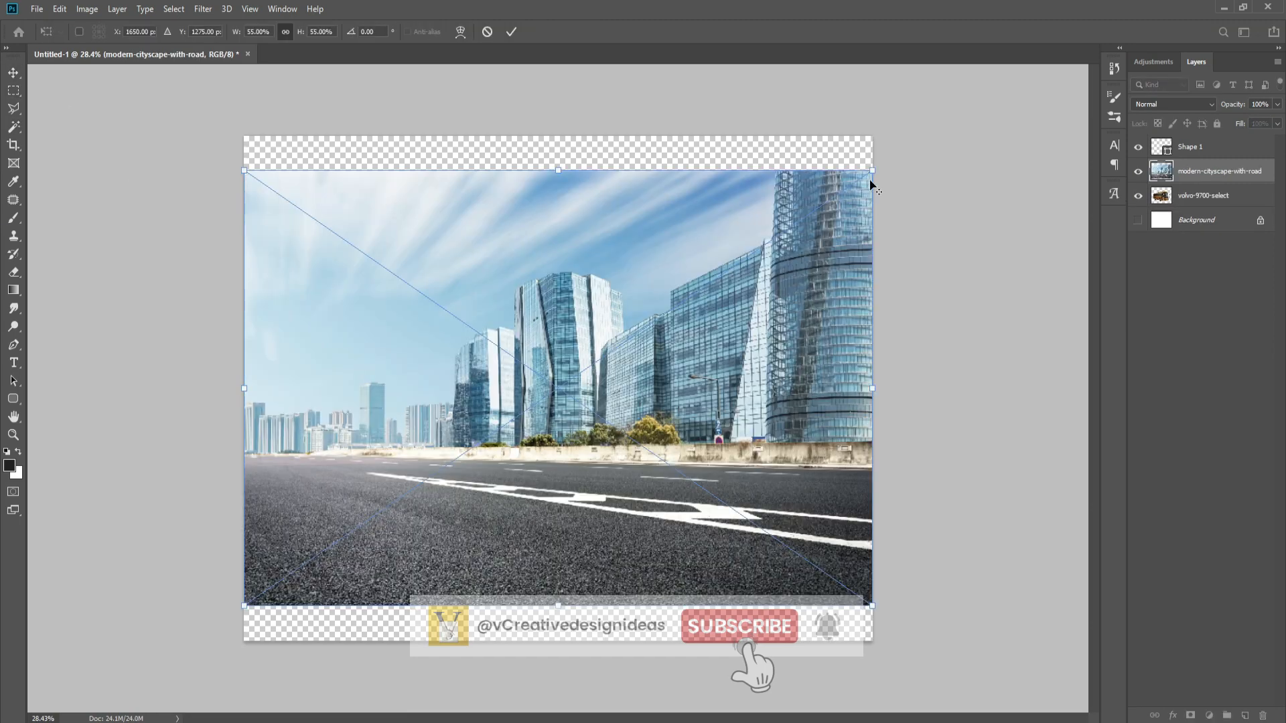
- Enlarge the placed modern-cityscape-with-road image to about 64% so it covers the canvas, and move it below the bus layer
{"action": "left_click_drag", "start_coordinate": [869, 178], "coordinate": [924, 115]}
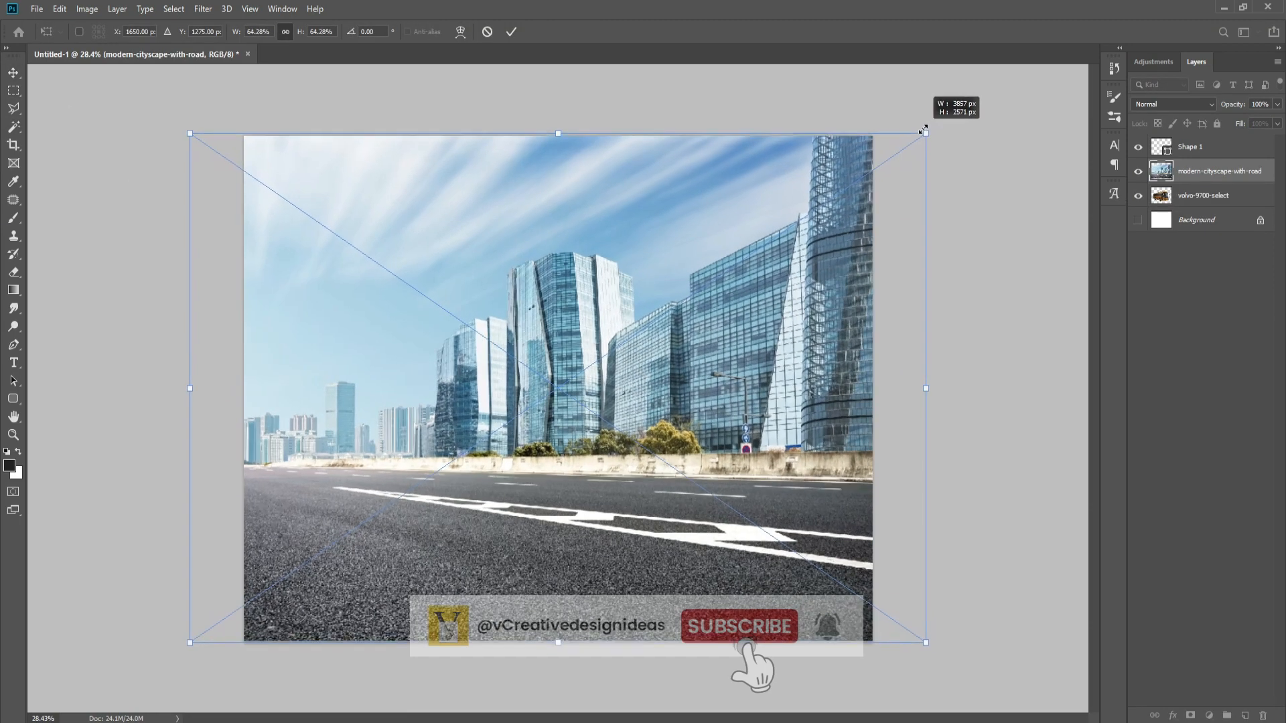
{"action": "key", "text": "Return"}
{"action": "key", "text": "ctrl+bracketleft"}
- Shift the cityscape background down and to the left behind the bus
{"action": "left_click", "coordinate": [605, 465]}
{"action": "right_click", "coordinate": [1210, 171]}
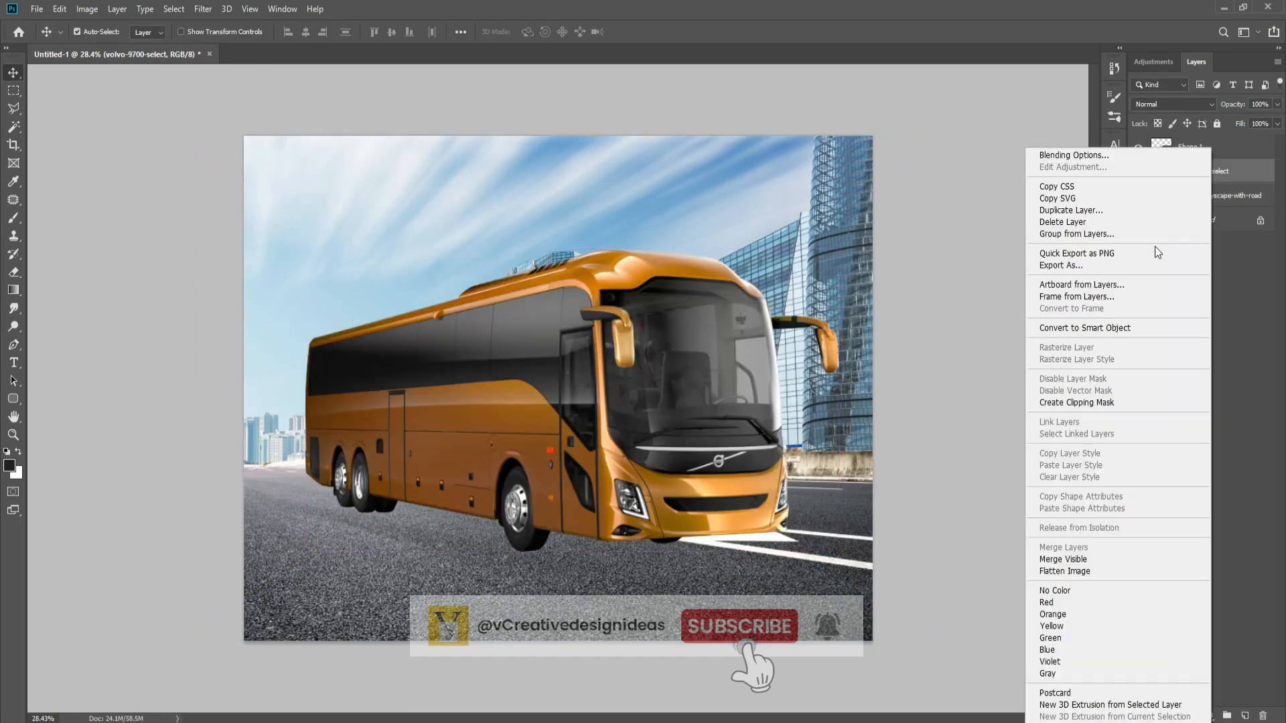
{"action": "left_click_drag", "start_coordinate": [853, 501], "coordinate": [810, 528]}
- Distort the cityscape's corners so the road slopes to match the bus's perspective and the image fills the canvas
{"action": "key", "text": "ctrl+t"}
{"action": "left_click_drag", "start_coordinate": [145, 160], "coordinate": [145, 109]}
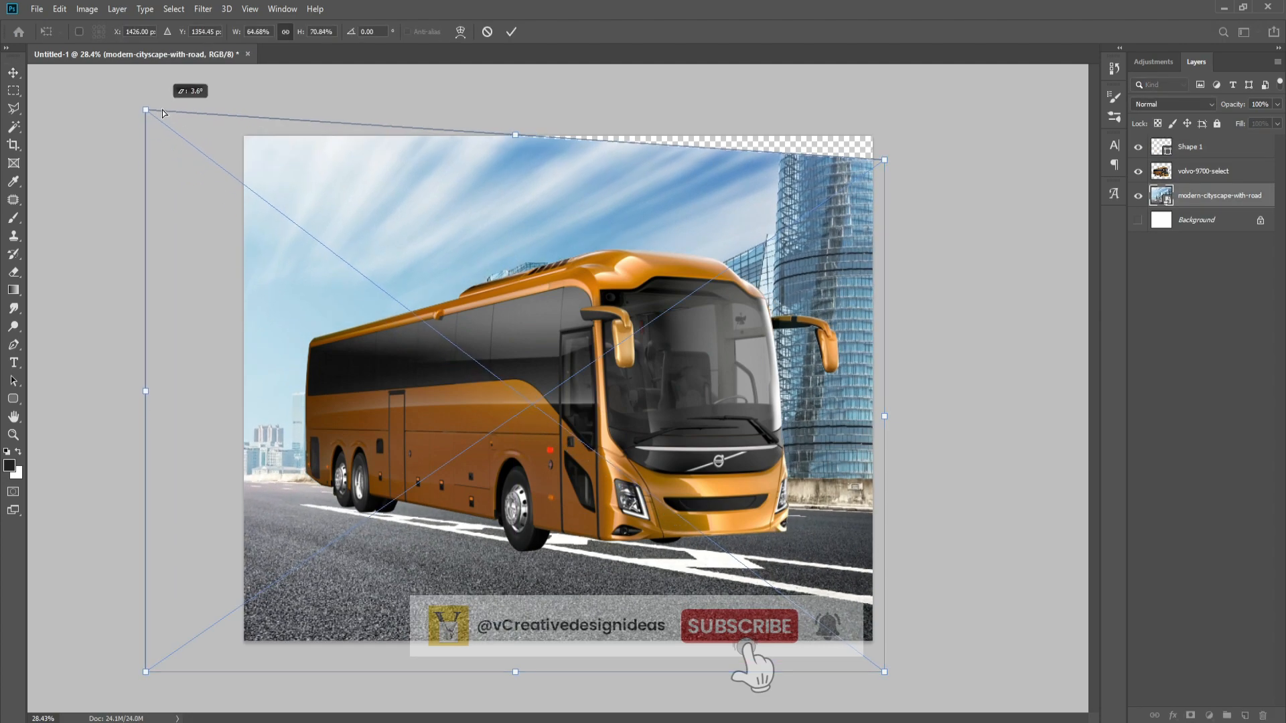
{"action": "left_click_drag", "start_coordinate": [882, 670], "coordinate": [884, 692]}
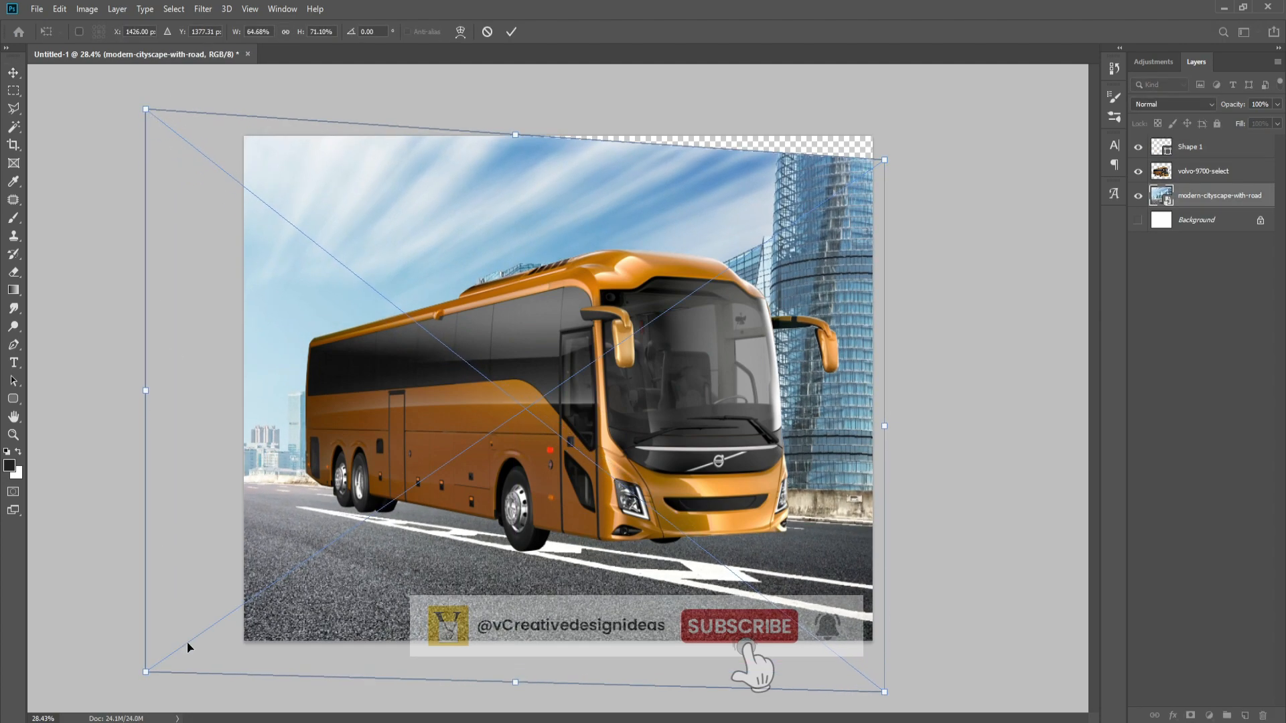
{"action": "left_click_drag", "start_coordinate": [145, 674], "coordinate": [146, 655]}
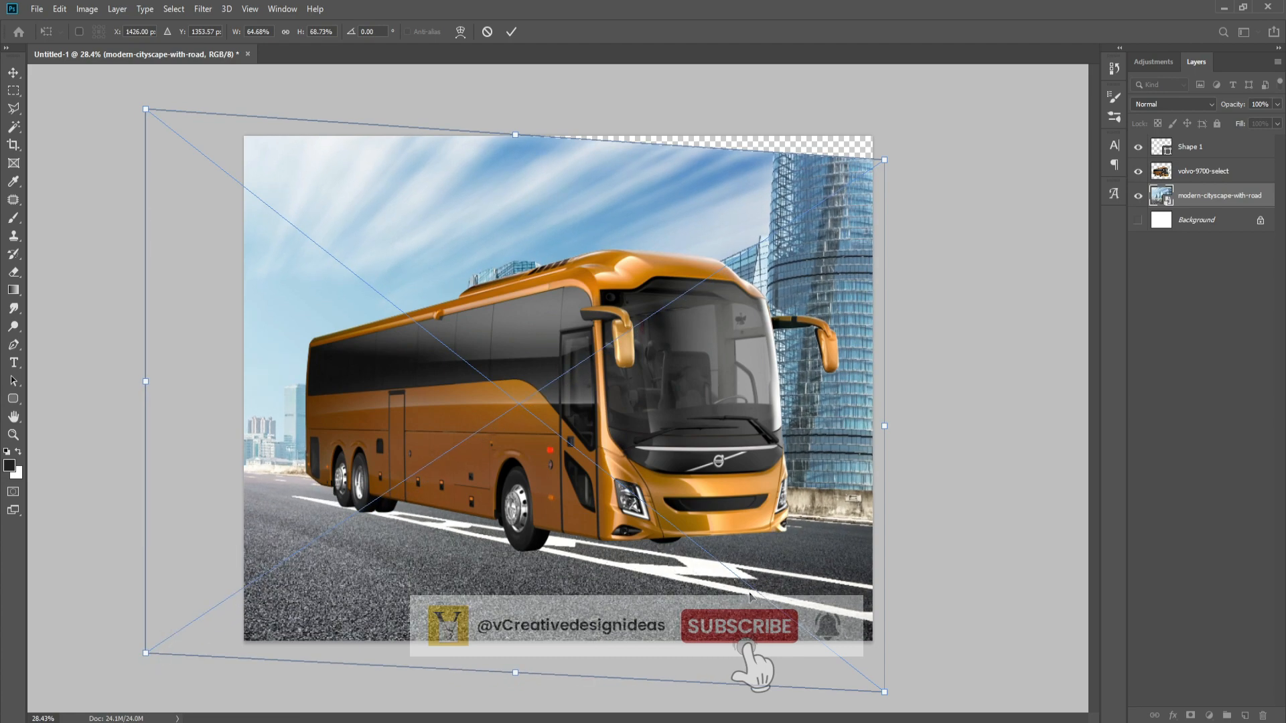
{"action": "left_click_drag", "start_coordinate": [885, 695], "coordinate": [885, 708]}
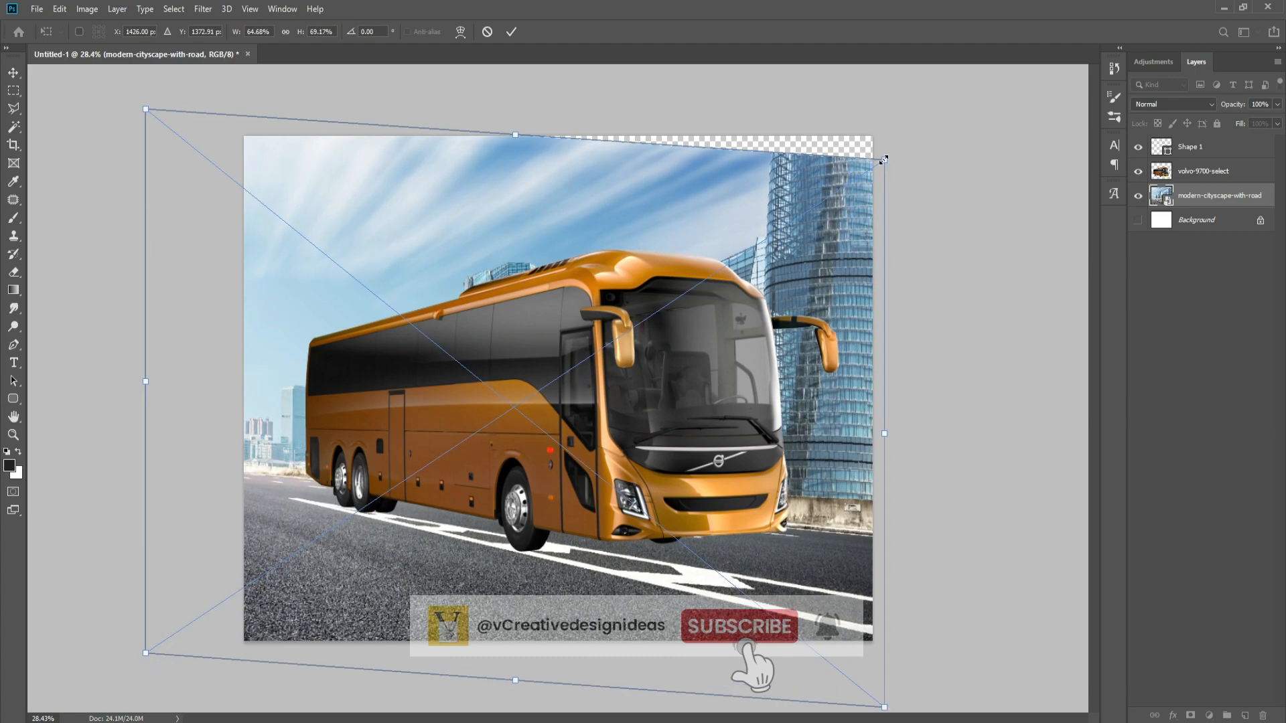
{"action": "left_click_drag", "start_coordinate": [884, 158], "coordinate": [917, 149]}
{"action": "key", "text": "Return"}
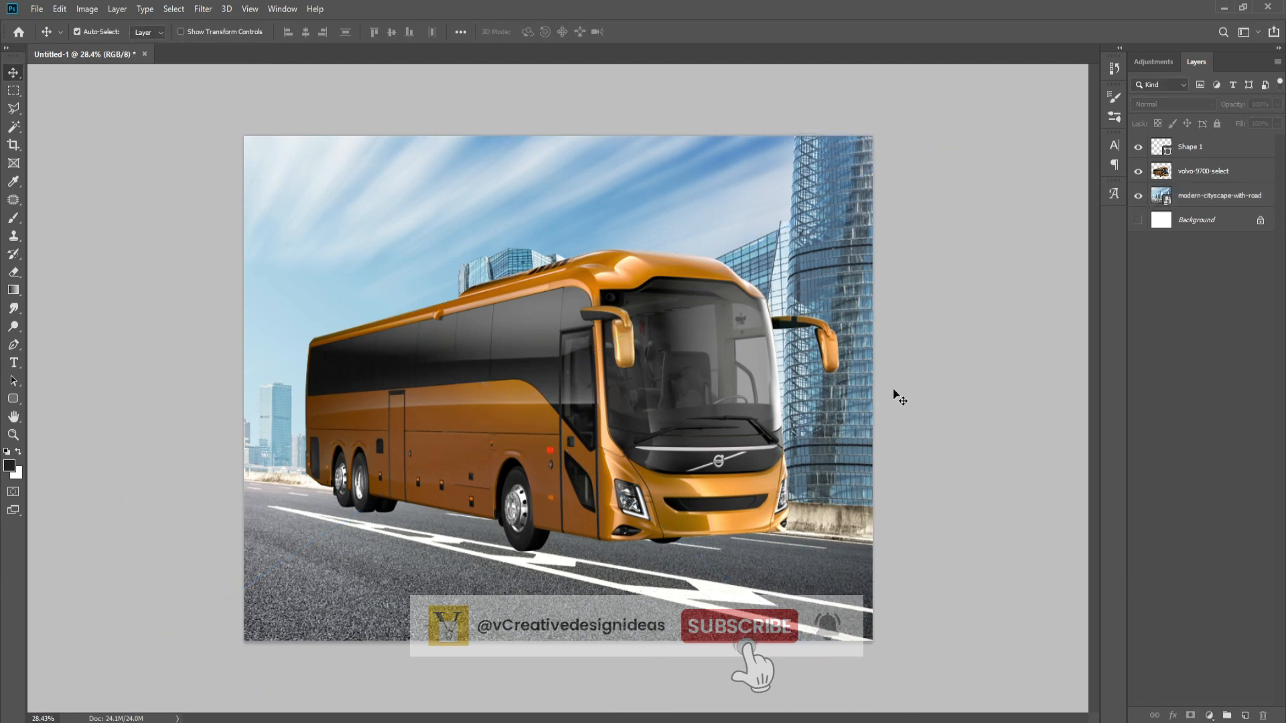
- Scale the bus down to about 82.5% and move it lower onto the road
{"action": "left_click", "coordinate": [745, 359]}
{"action": "key", "text": "ctrl+t"}
{"action": "left_click_drag", "start_coordinate": [839, 251], "coordinate": [791, 277]}
{"action": "left_click_drag", "start_coordinate": [598, 408], "coordinate": [592, 444]}
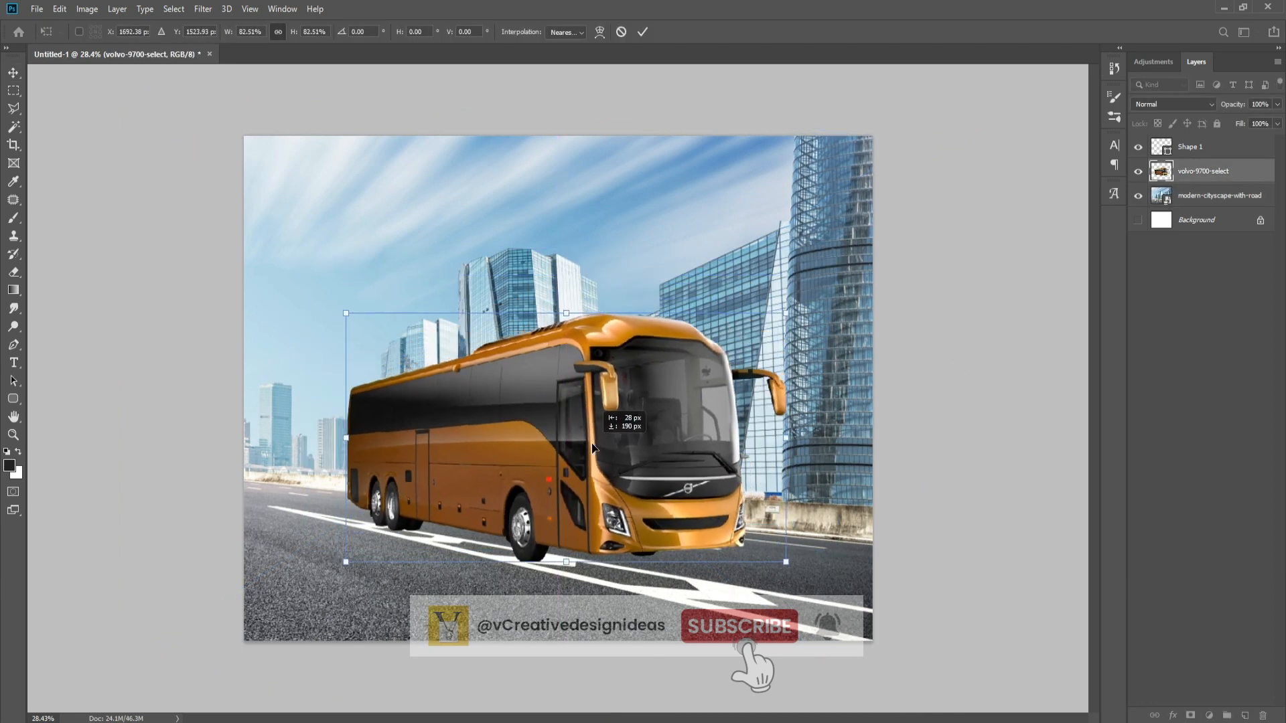
{"action": "key", "text": "Return"}
- Apply a Radial Blur filter to the modern-cityscape-with-road layer
{"action": "key", "text": "alt+bracketleft"}
{"action": "left_click", "coordinate": [203, 9]}
{"action": "mouse_move", "coordinate": [249, 171]}
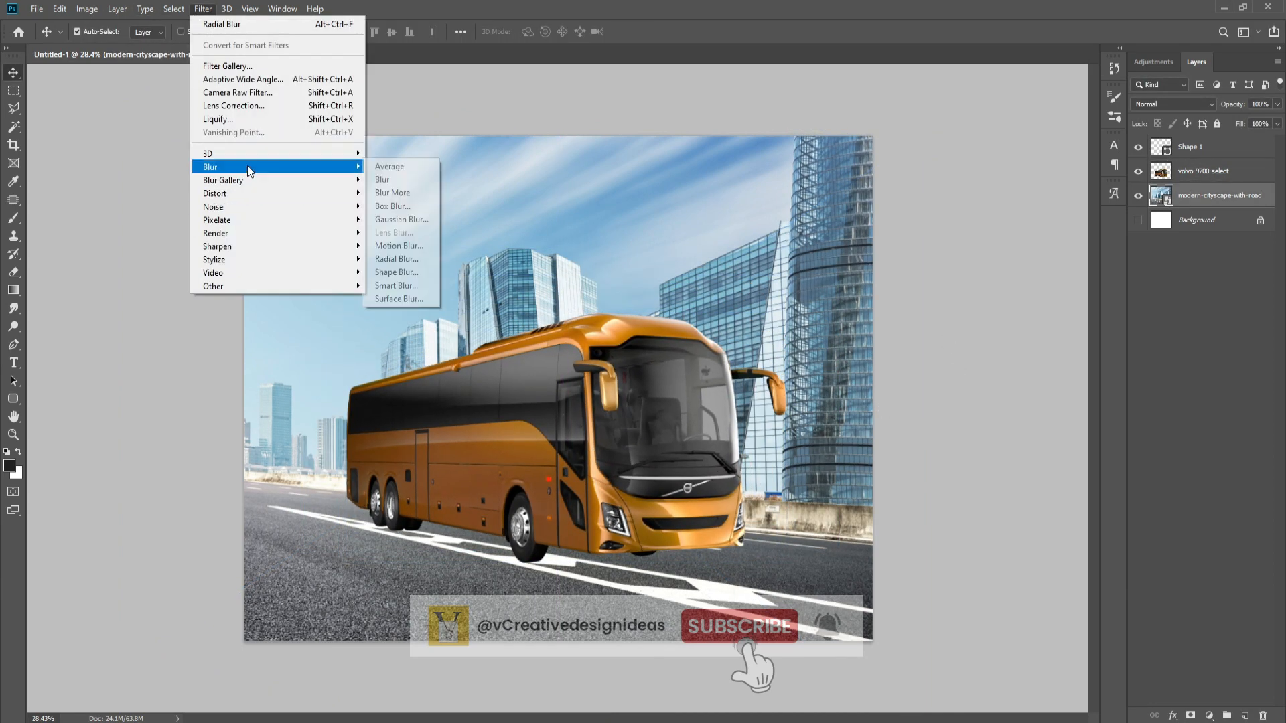
{"action": "left_click", "coordinate": [397, 259]}
{"action": "left_click", "coordinate": [675, 215]}
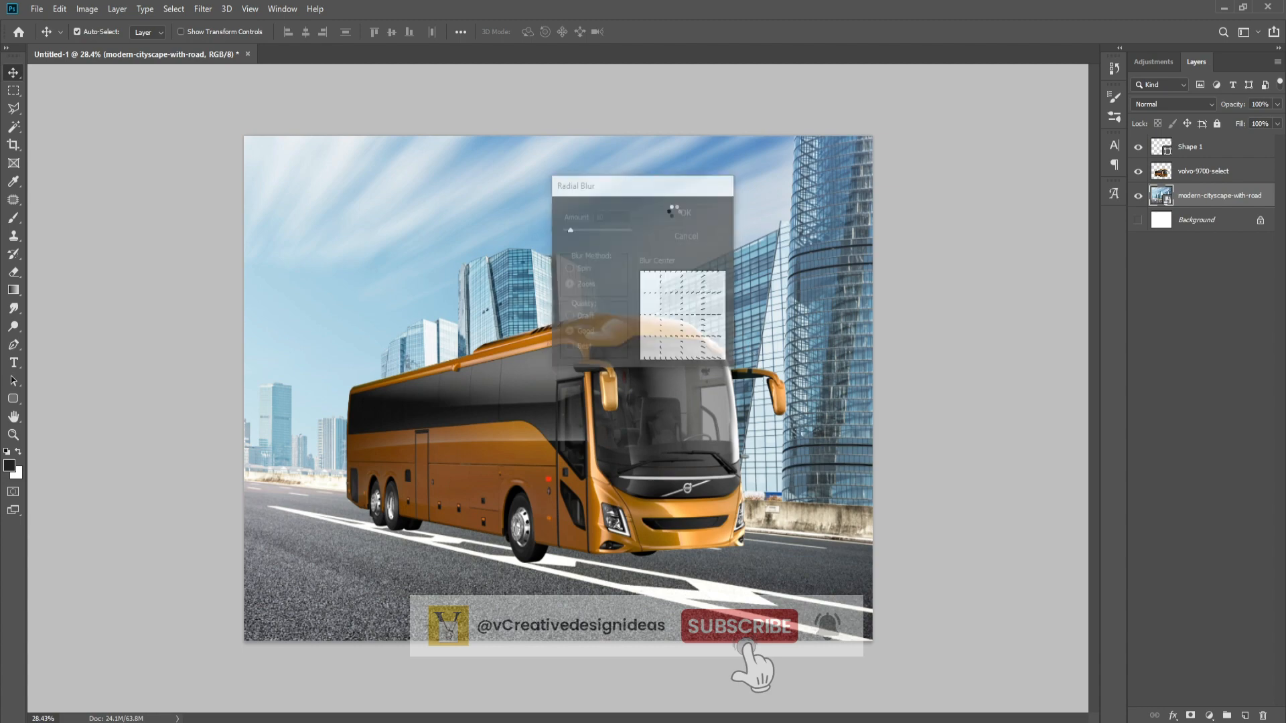
- Nudge the bus slightly down on the road and deselect its layer
{"action": "left_click", "coordinate": [554, 480]}
{"action": "left_click_drag", "start_coordinate": [553, 480], "coordinate": [553, 488]}
{"action": "left_click", "coordinate": [548, 521], "text": "shift"}
{"action": "scroll", "coordinate": [548, 526], "scroll_direction": "up", "scroll_amount": 5}
{"action": "scroll", "coordinate": [550, 529], "scroll_direction": "up", "scroll_amount": 2}
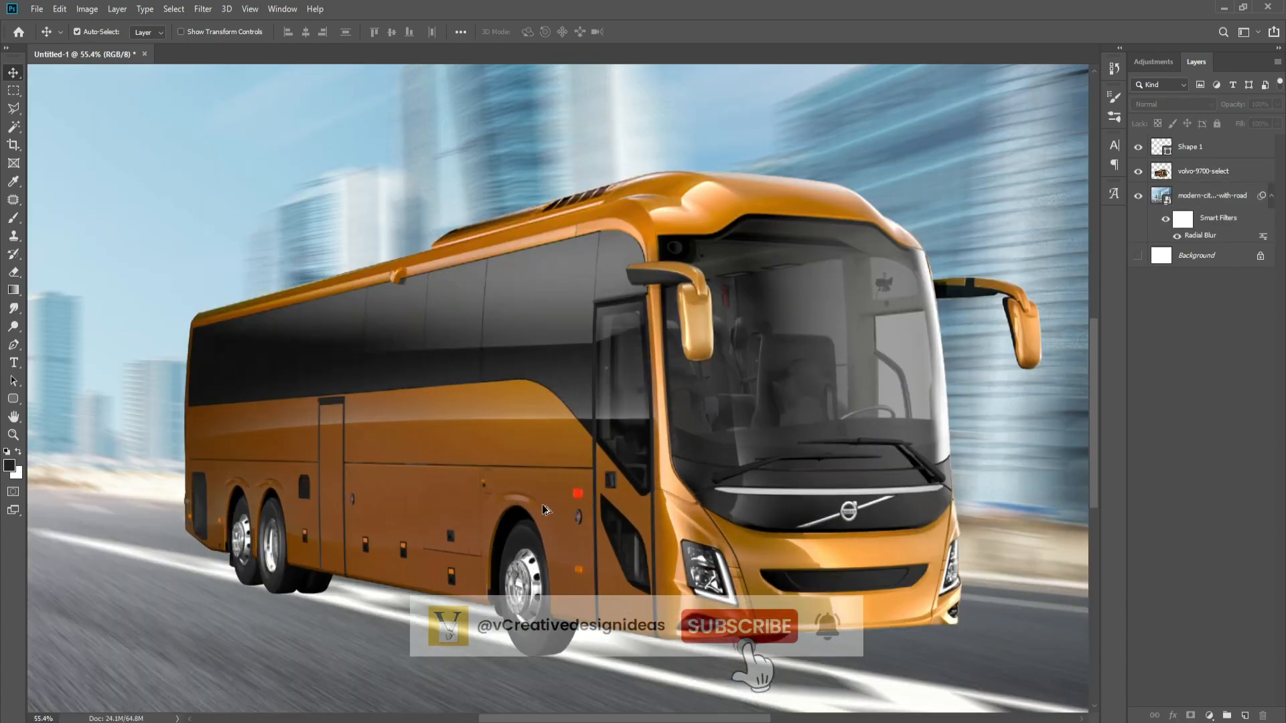
- Start a Pen shape above the bus layer at the lower rear corner and trace upward along the rear edge
{"action": "left_click", "coordinate": [546, 510]}
{"action": "left_click", "coordinate": [1209, 716]}
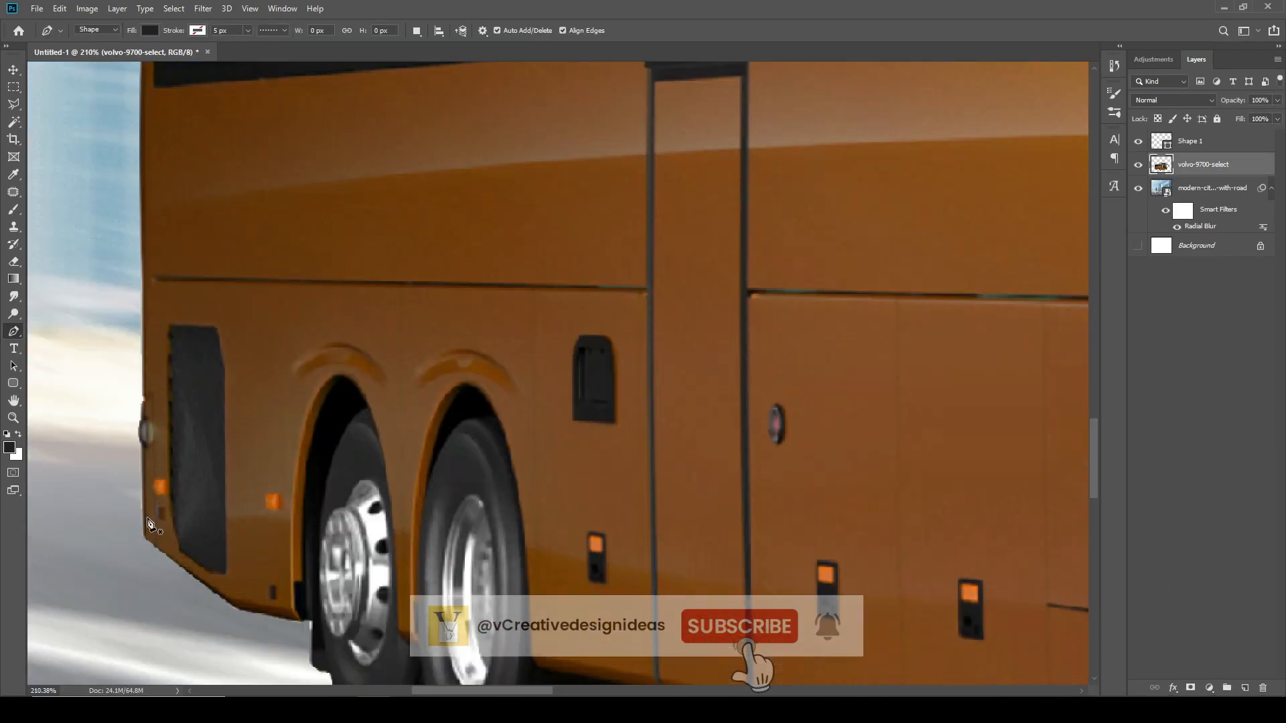
{"action": "scroll", "coordinate": [149, 615], "scroll_direction": "up", "scroll_amount": 3}
{"action": "left_click", "coordinate": [146, 612]}
{"action": "scroll", "coordinate": [140, 536], "scroll_direction": "up", "scroll_amount": 1}
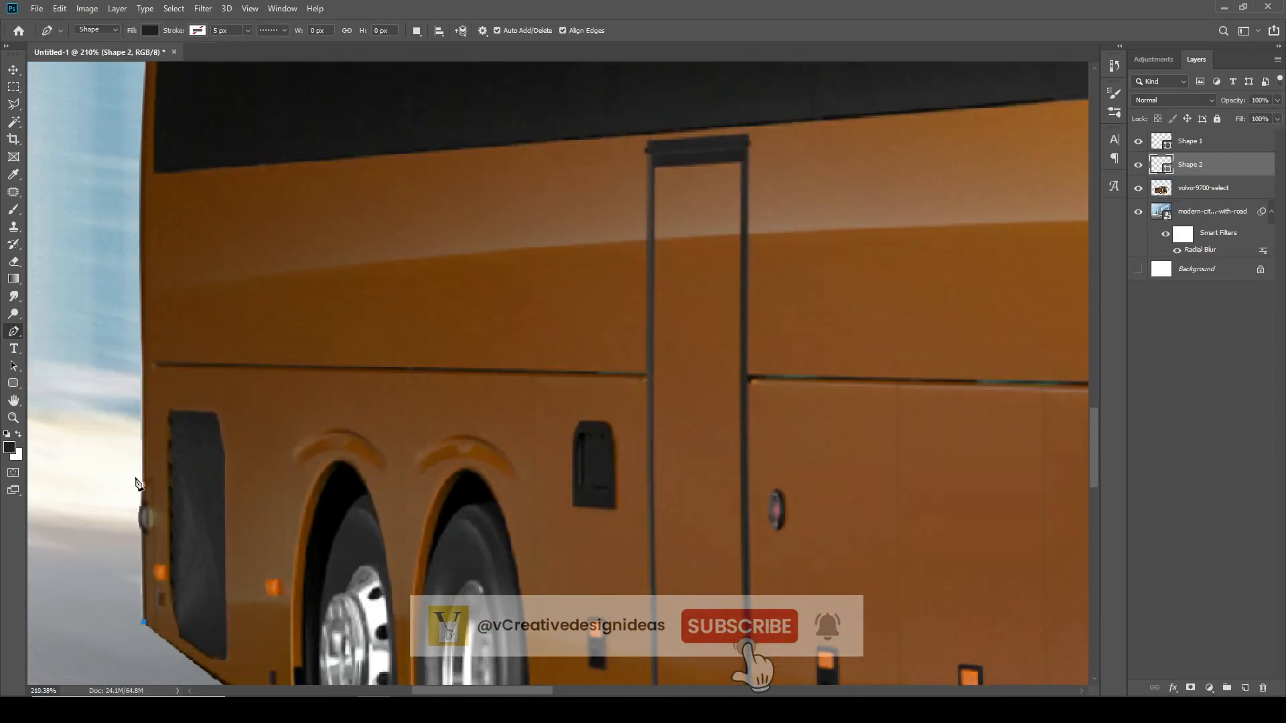
{"action": "left_click", "coordinate": [144, 496]}
{"action": "left_click", "coordinate": [145, 485]}
- Continue the path up the curved rear edge of the bus to the rear roof corner
{"action": "scroll", "coordinate": [145, 430], "scroll_direction": "up", "scroll_amount": 2}
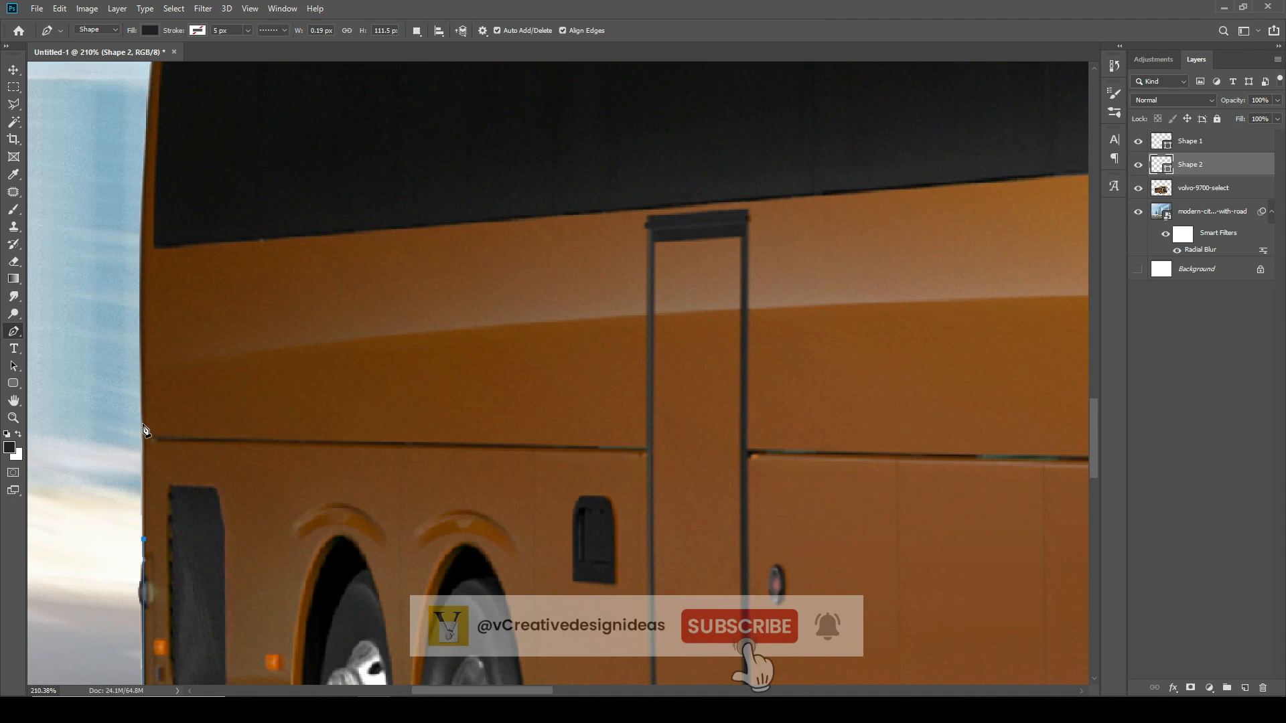
{"action": "left_click", "coordinate": [140, 373]}
{"action": "left_click", "coordinate": [141, 297]}
{"action": "left_click", "coordinate": [140, 254]}
{"action": "scroll", "coordinate": [142, 255], "scroll_direction": "up", "scroll_amount": 4}
{"action": "left_click", "coordinate": [149, 234]}
{"action": "left_click", "coordinate": [154, 180]}
{"action": "scroll", "coordinate": [159, 154], "scroll_direction": "up", "scroll_amount": 2}
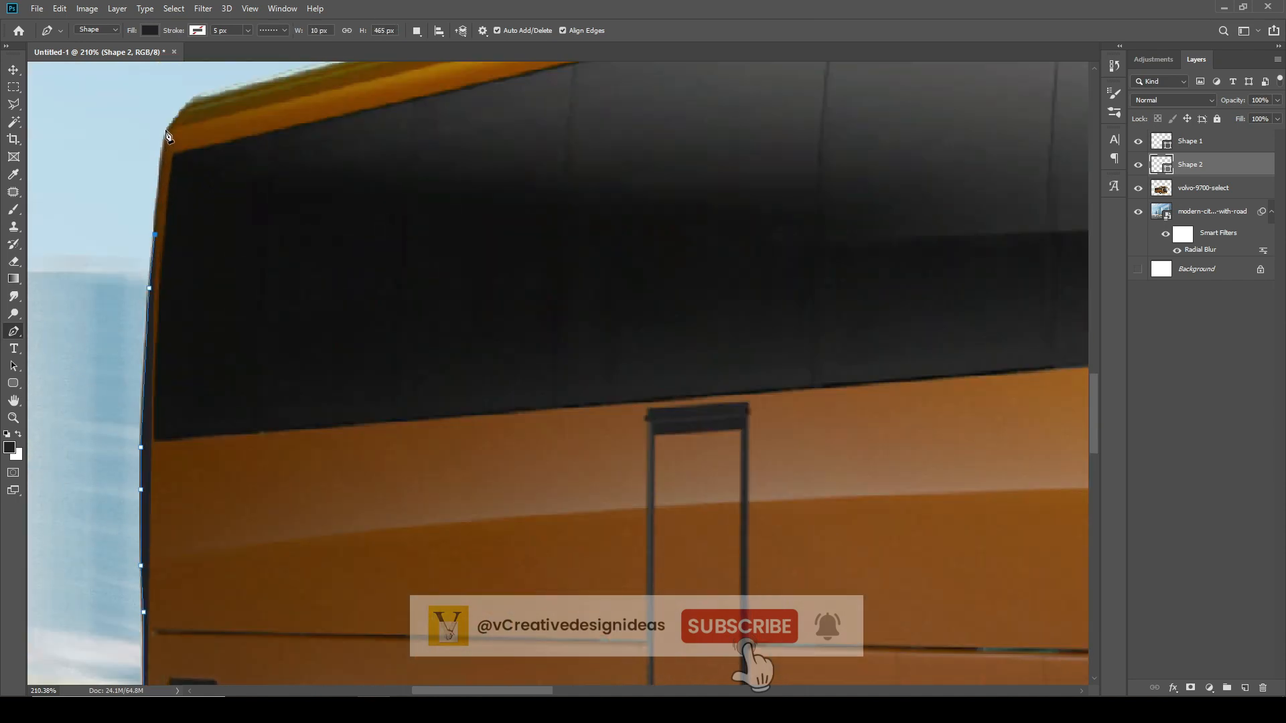
{"action": "left_click", "coordinate": [166, 132]}
- Extend the path along the roofline above the side windows toward the front of the bus
{"action": "scroll", "coordinate": [172, 138], "scroll_direction": "up", "scroll_amount": 5}
{"action": "scroll", "coordinate": [218, 181], "scroll_direction": "down", "scroll_amount": 9}
{"action": "scroll", "coordinate": [566, 166], "scroll_direction": "up", "scroll_amount": 2}
{"action": "left_click", "coordinate": [545, 170]}
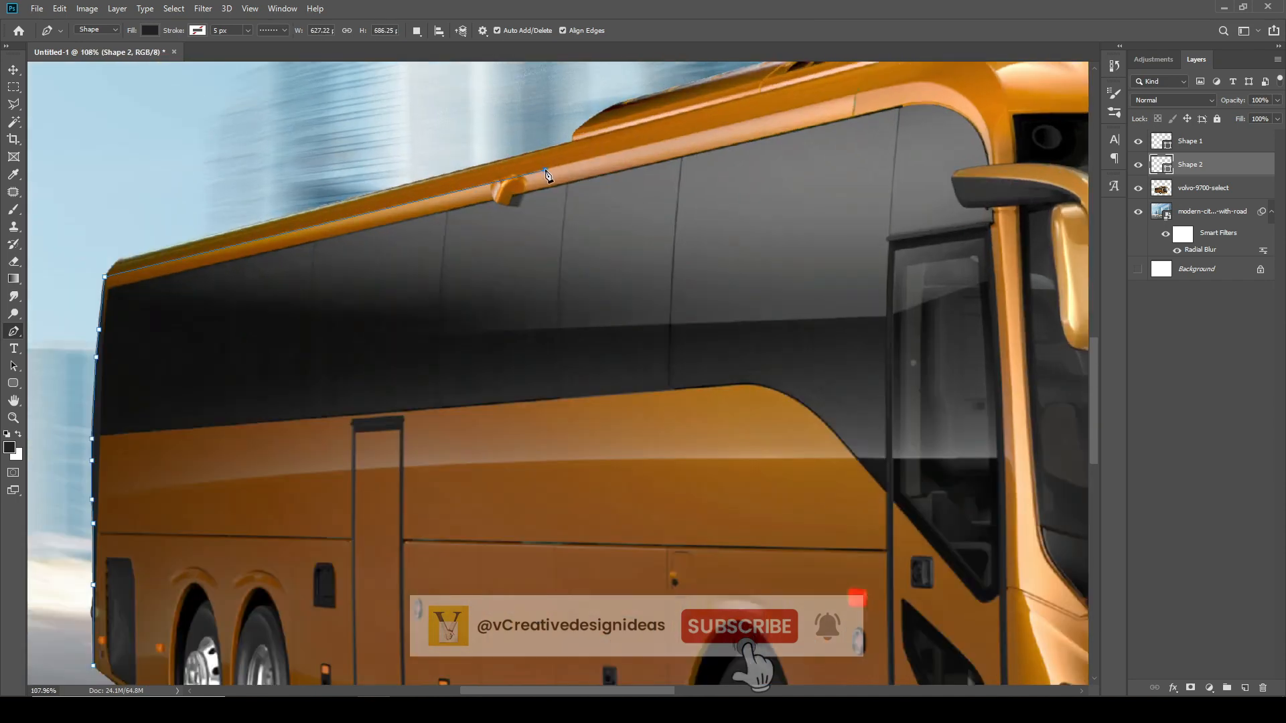
{"action": "left_click", "coordinate": [647, 144]}
{"action": "left_click", "coordinate": [741, 122]}
- Set the traced shape's fill to none
{"action": "left_click", "coordinate": [150, 30]}
{"action": "left_click", "coordinate": [91, 55]}
{"action": "scroll", "coordinate": [792, 142], "scroll_direction": "up", "scroll_amount": 1}
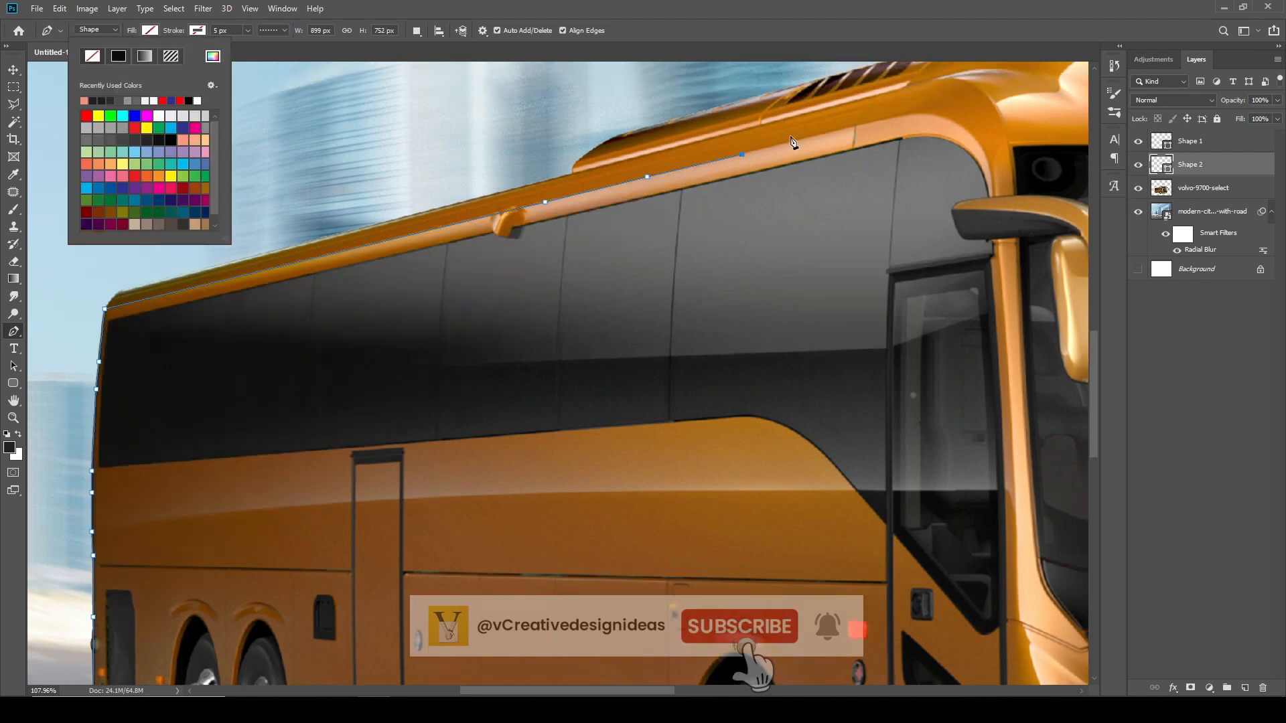
- Curve the path around the upper front corner of the bus side and down along the front pillar
{"action": "left_click", "coordinate": [816, 140]}
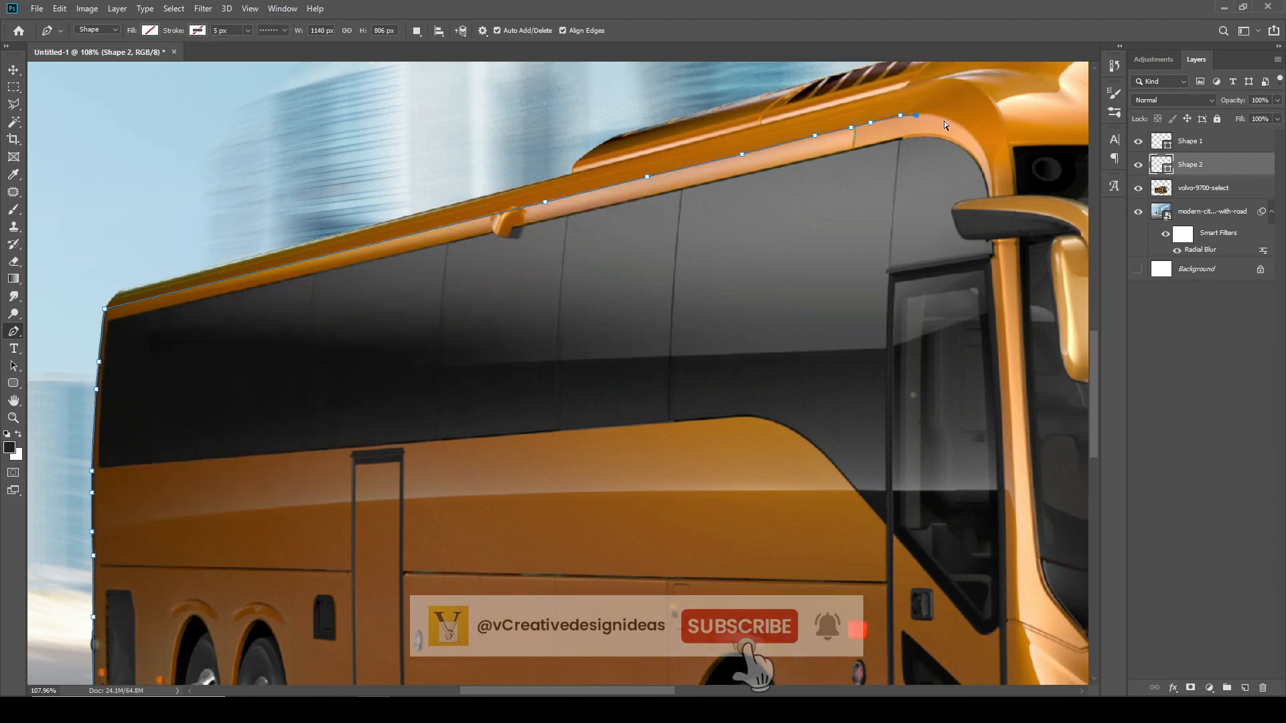
{"action": "left_click_drag", "start_coordinate": [1002, 271], "coordinate": [1002, 271]}
{"action": "left_click", "coordinate": [1012, 421]}
{"action": "scroll", "coordinate": [1016, 410], "scroll_direction": "down", "scroll_amount": 3}
{"action": "scroll", "coordinate": [1019, 412], "scroll_direction": "up", "scroll_amount": 5}
{"action": "scroll", "coordinate": [938, 414], "scroll_direction": "right", "scroll_amount": 6}
{"action": "left_click", "coordinate": [812, 446]}
- Trace the path along the lower door edge and curve it around the front wheel arch
{"action": "scroll", "coordinate": [813, 451], "scroll_direction": "down", "scroll_amount": 5}
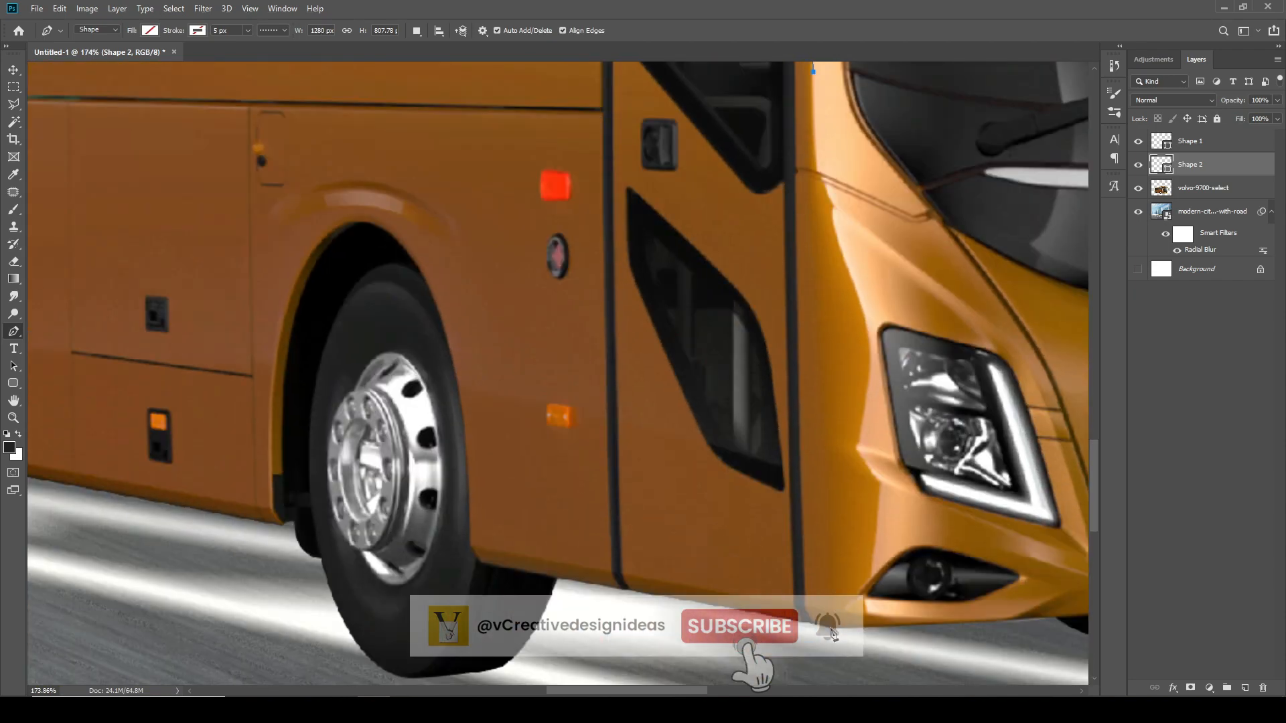
{"action": "left_click", "coordinate": [473, 548]}
{"action": "scroll", "coordinate": [473, 548], "scroll_direction": "up", "scroll_amount": 1}
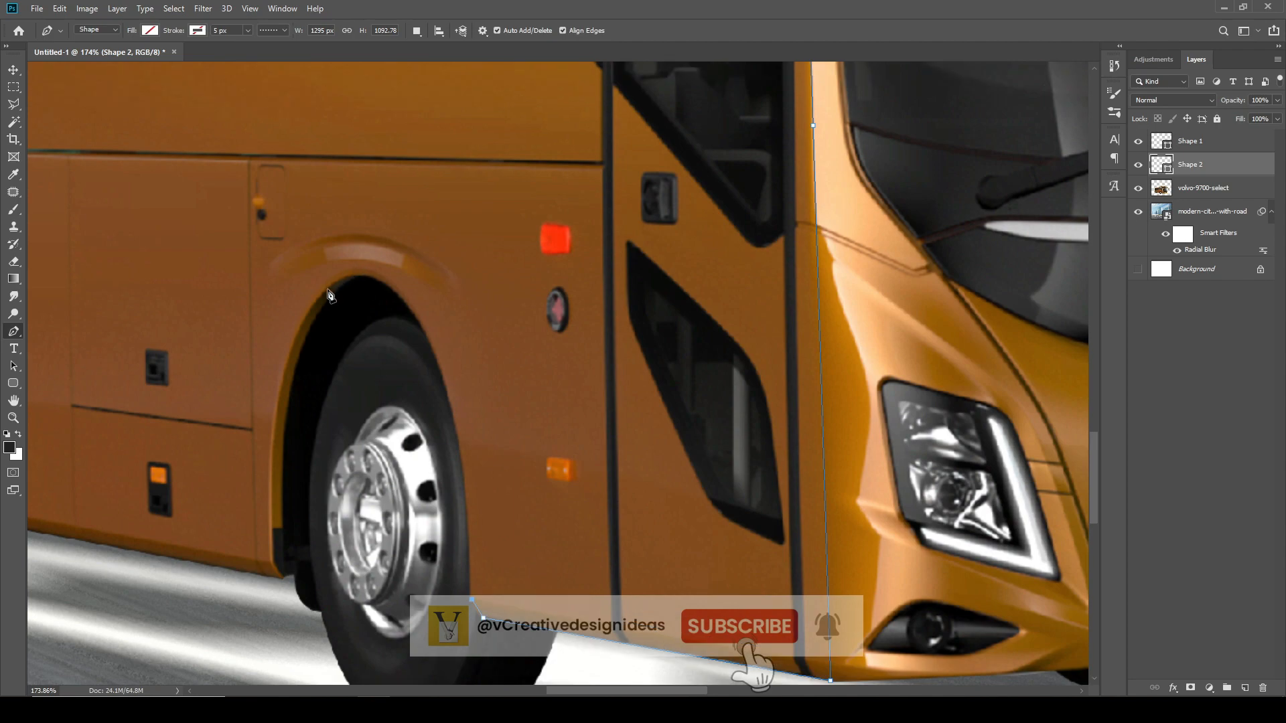
{"action": "left_click_drag", "start_coordinate": [325, 288], "coordinate": [179, 363]}
{"action": "scroll", "coordinate": [268, 547], "scroll_direction": "up", "scroll_amount": 2}
{"action": "mouse_move", "coordinate": [269, 562]}
{"action": "left_mouse_down"}
{"action": "mouse_move", "coordinate": [263, 709]}
{"action": "mouse_move", "coordinate": [277, 565]}
{"action": "left_mouse_up"}
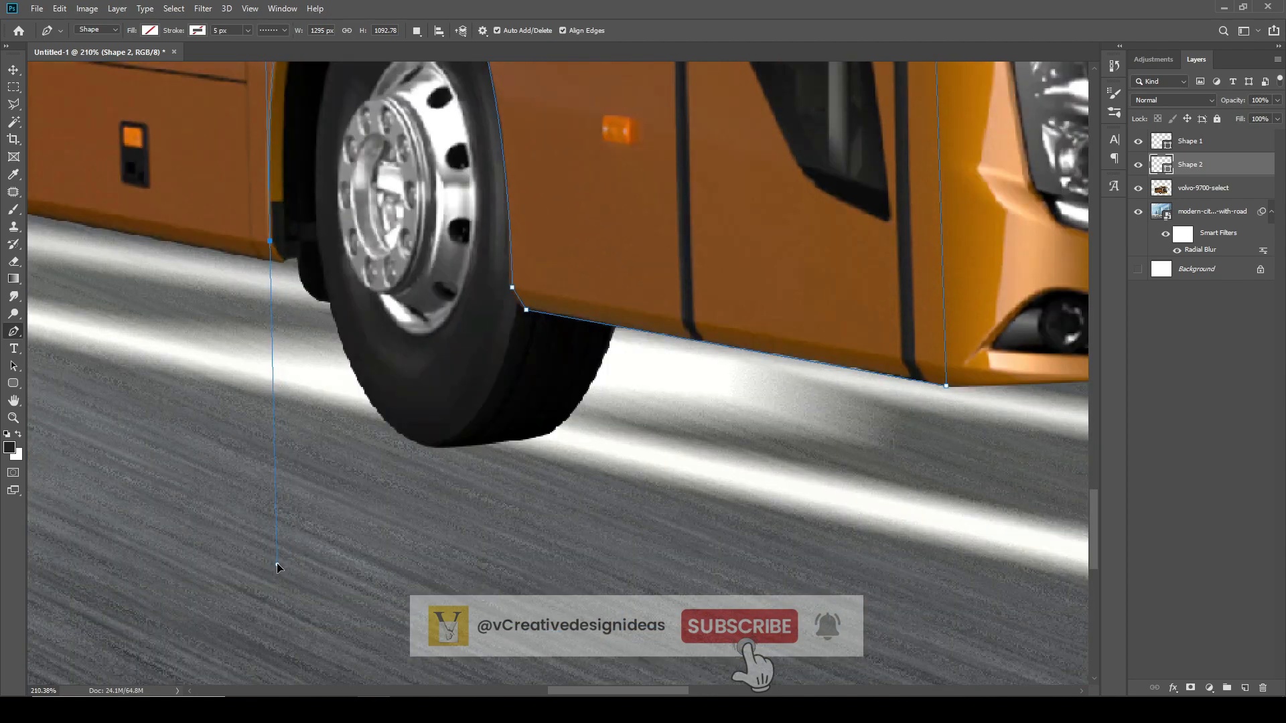
{"action": "scroll", "coordinate": [277, 567], "scroll_direction": "up", "scroll_amount": 3}
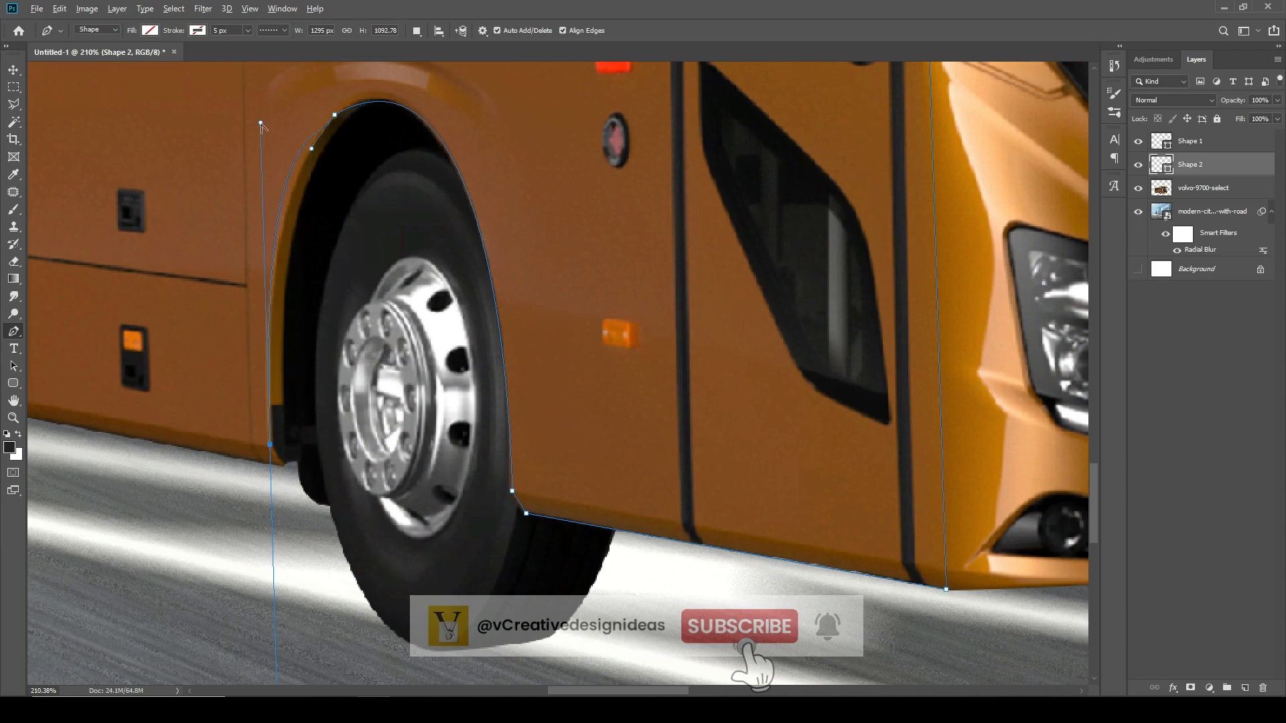
{"action": "left_click_drag", "start_coordinate": [260, 124], "coordinate": [261, 192]}
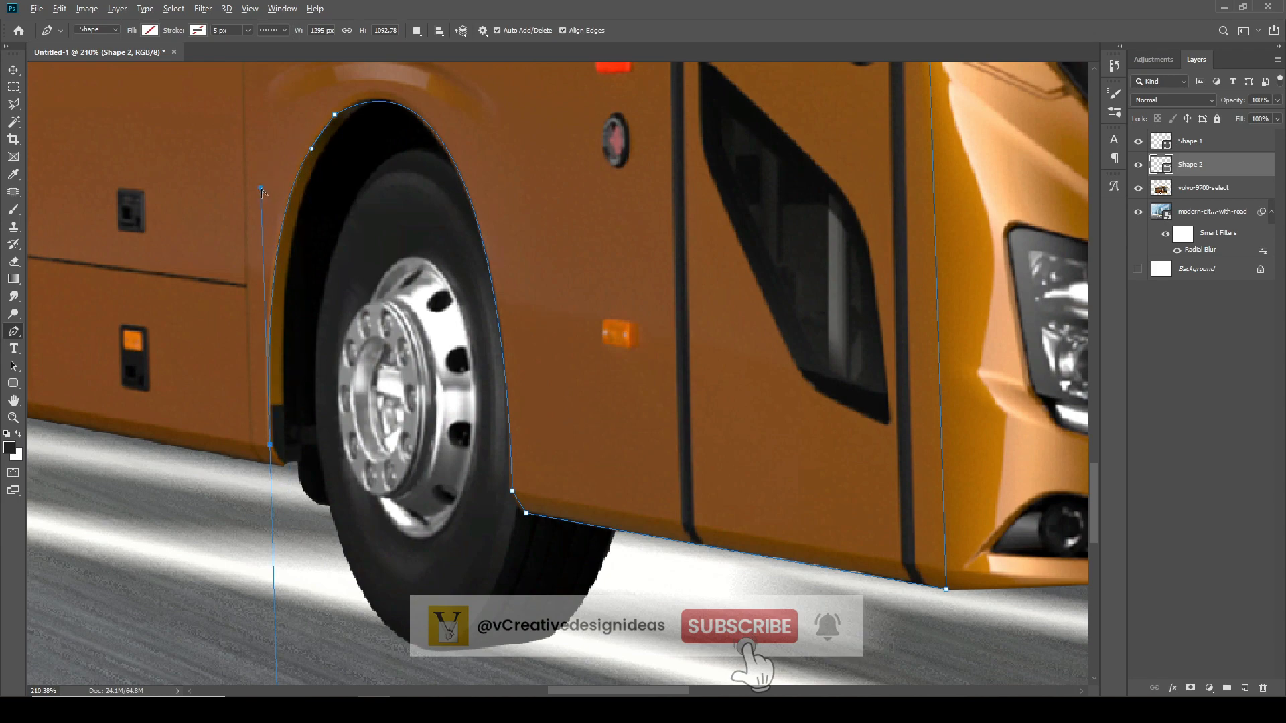
{"action": "scroll", "coordinate": [262, 191], "scroll_direction": "up", "scroll_amount": 1}
{"action": "left_click", "coordinate": [334, 138]}
{"action": "key", "text": "ctrl+z"}
{"action": "left_click", "coordinate": [382, 123]}
{"action": "scroll", "coordinate": [406, 155], "scroll_direction": "up", "scroll_amount": 4}
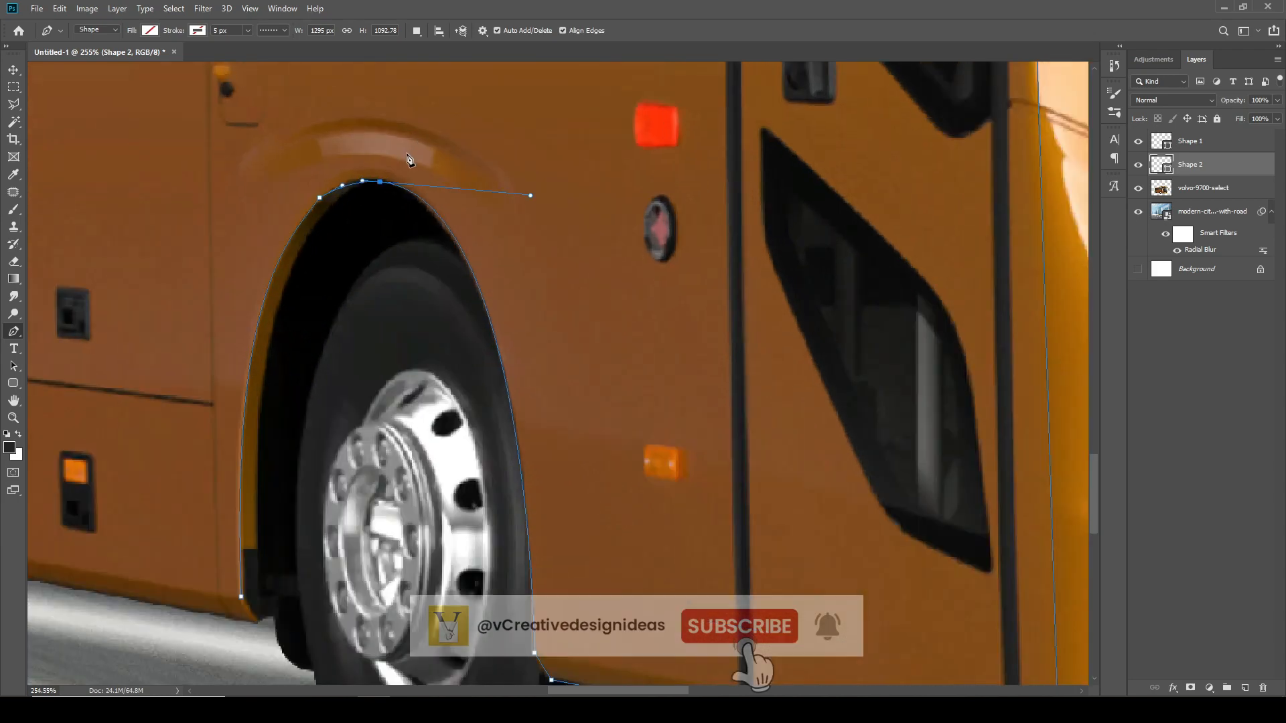
{"action": "scroll", "coordinate": [406, 155], "scroll_direction": "up", "scroll_amount": 3}
{"action": "left_click_drag", "start_coordinate": [291, 212], "coordinate": [282, 209]}
{"action": "left_click", "coordinate": [367, 191]}
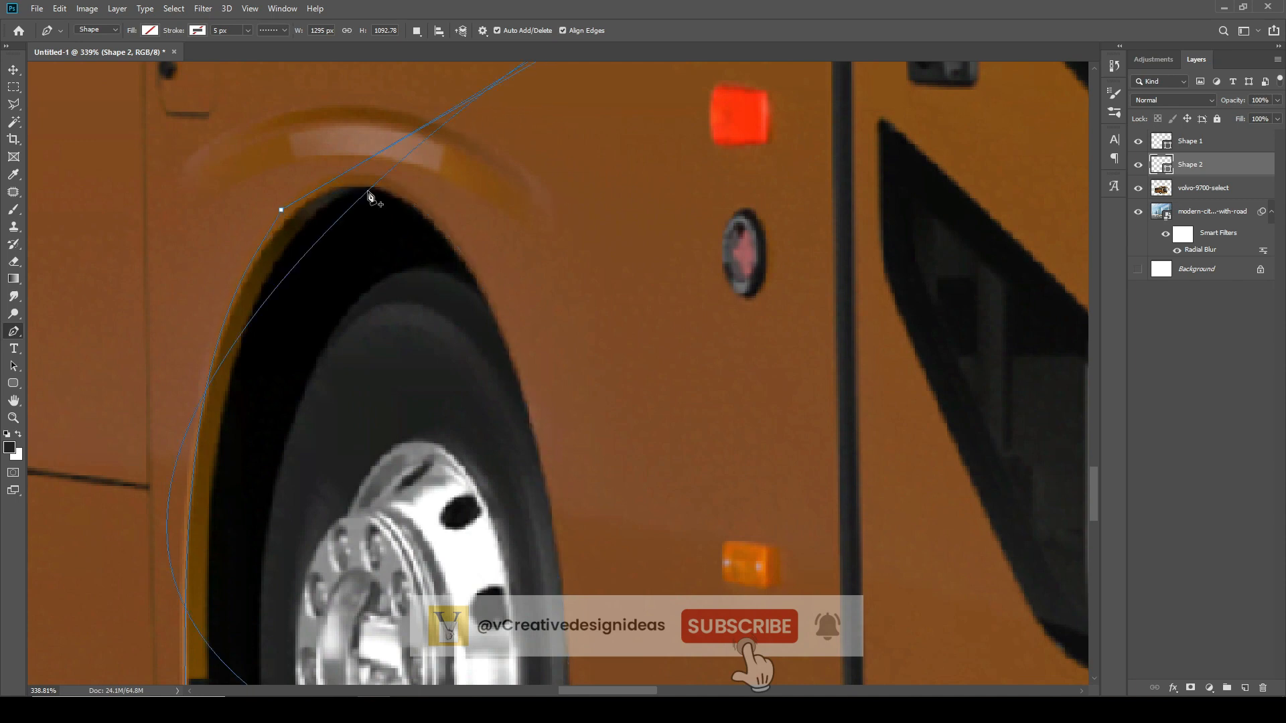
{"action": "key", "text": "ctrl+z"}
{"action": "scroll", "coordinate": [481, 220], "scroll_direction": "down", "scroll_amount": 4}
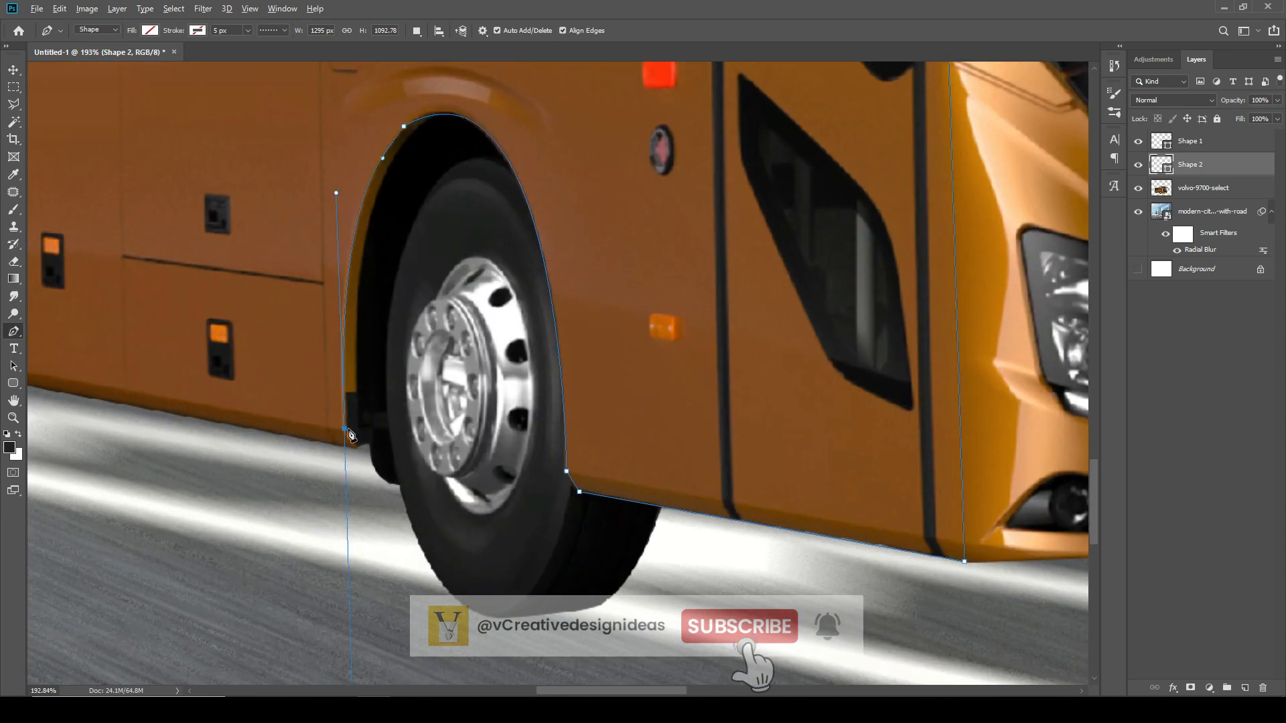
- Make the anchor behind the front wheel a corner and extend the path along the lower body edge to the rear wheels
{"action": "left_click", "coordinate": [346, 429], "text": "alt"}
{"action": "left_click", "coordinate": [355, 447]}
{"action": "scroll", "coordinate": [355, 448], "scroll_direction": "down", "scroll_amount": 2}
{"action": "left_click_drag", "start_coordinate": [355, 448], "coordinate": [931, 533]}
{"action": "scroll", "coordinate": [419, 435], "scroll_direction": "up", "scroll_amount": 5}
{"action": "left_click", "coordinate": [322, 424]}
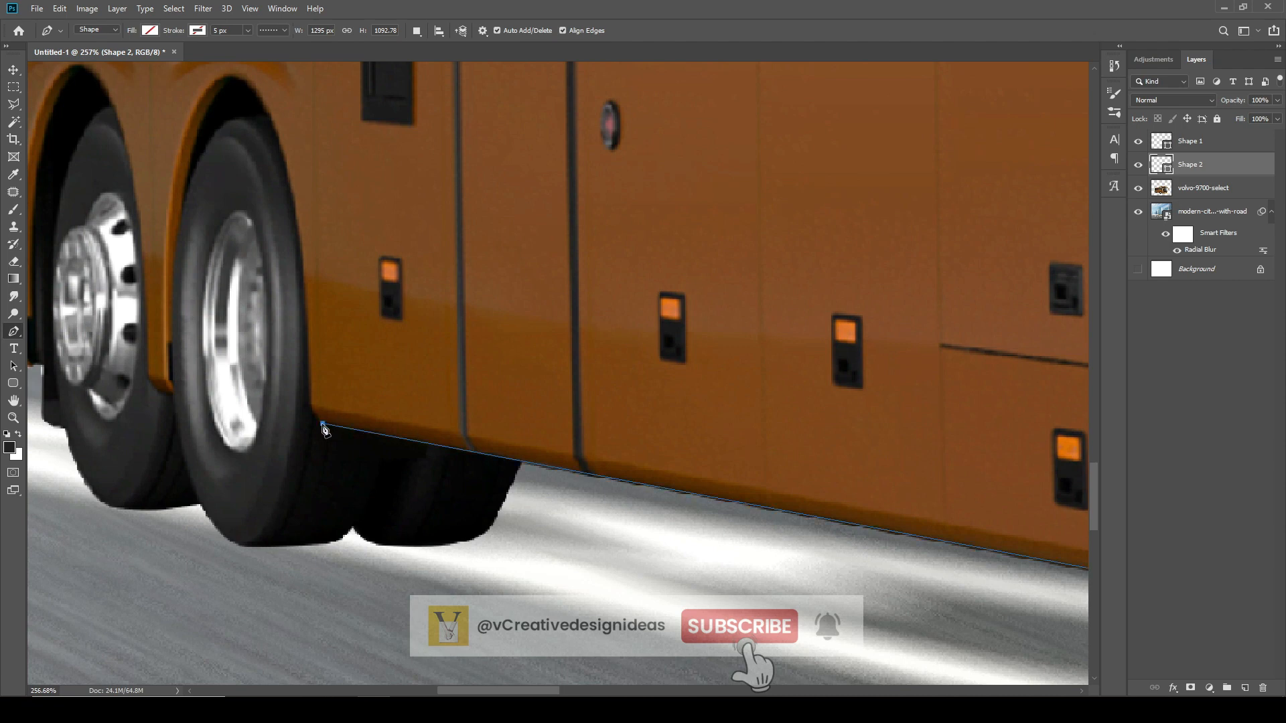
- Curve the path around the wheel arch of the forward one of the two rear wheels
{"action": "scroll", "coordinate": [313, 400], "scroll_direction": "up", "scroll_amount": 1}
{"action": "left_click_drag", "start_coordinate": [284, 225], "coordinate": [267, 176]}
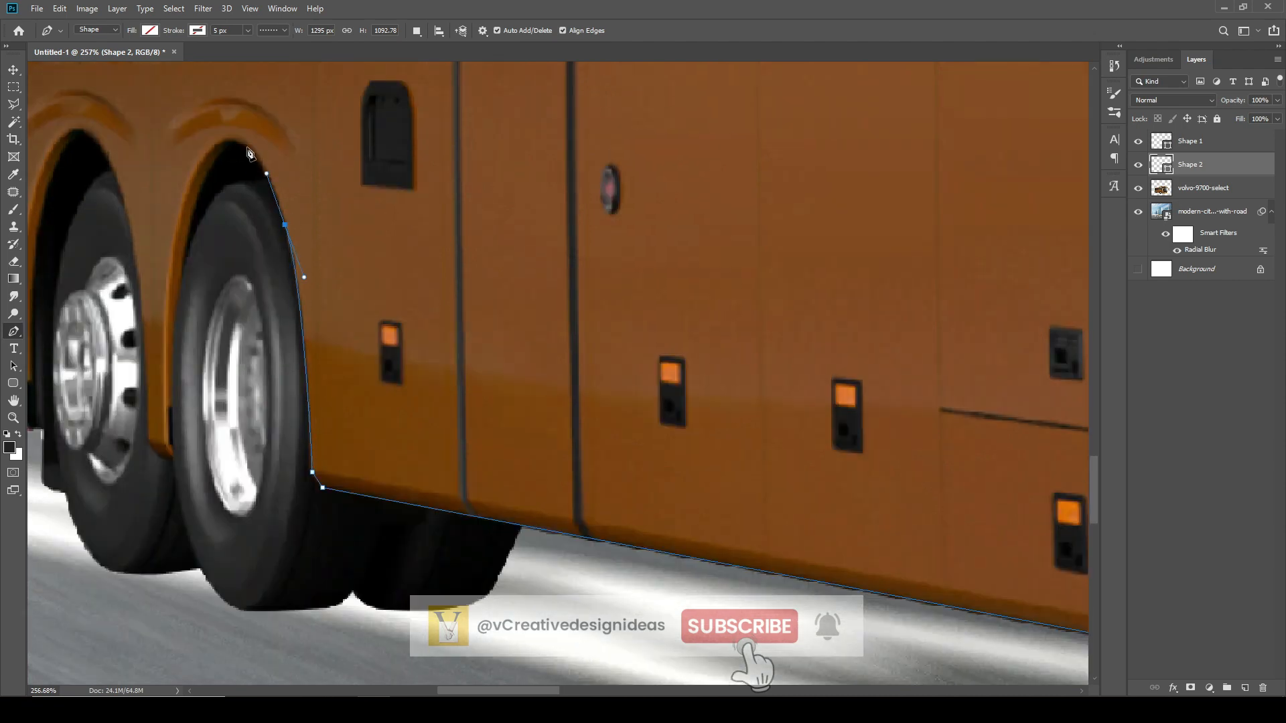
{"action": "left_click_drag", "start_coordinate": [180, 213], "coordinate": [163, 325]}
{"action": "scroll", "coordinate": [151, 450], "scroll_direction": "up", "scroll_amount": 1}
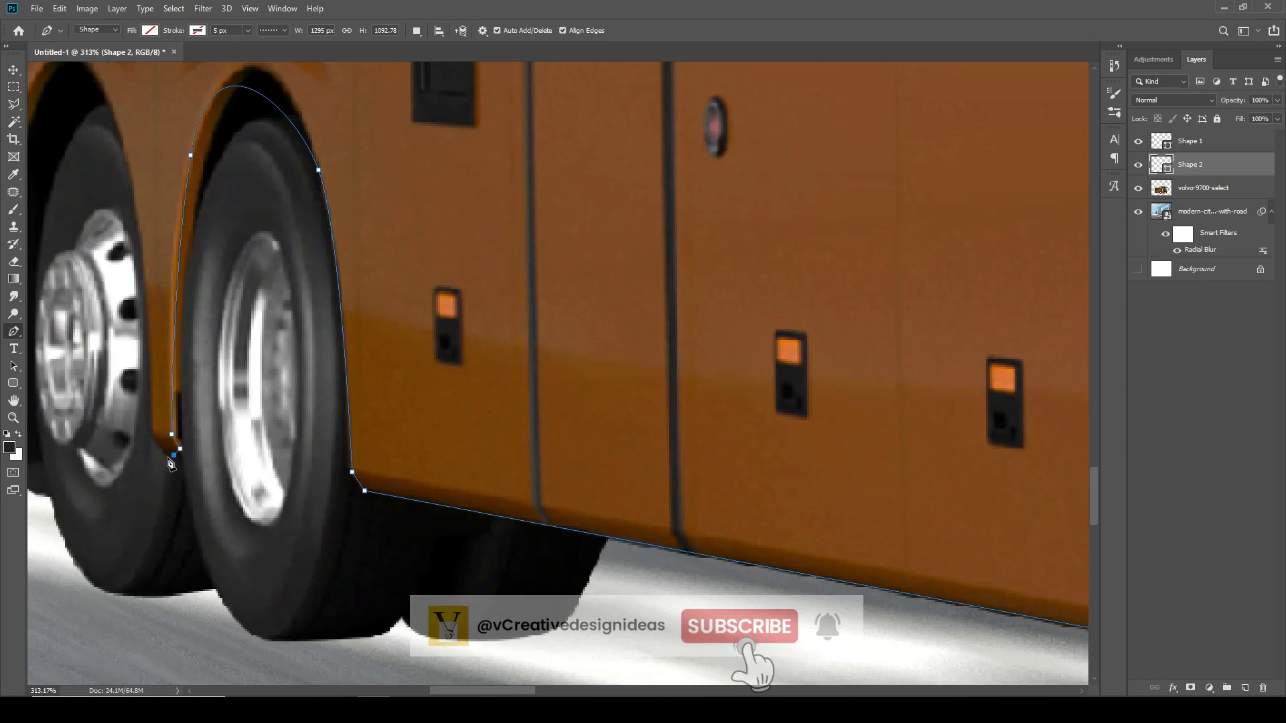
- Trace around the rearmost wheel arch and close the path at the lower rear corner of the bus
{"action": "left_click_drag", "start_coordinate": [155, 424], "coordinate": [439, 564]}
{"action": "left_click_drag", "start_coordinate": [406, 275], "coordinate": [386, 238]}
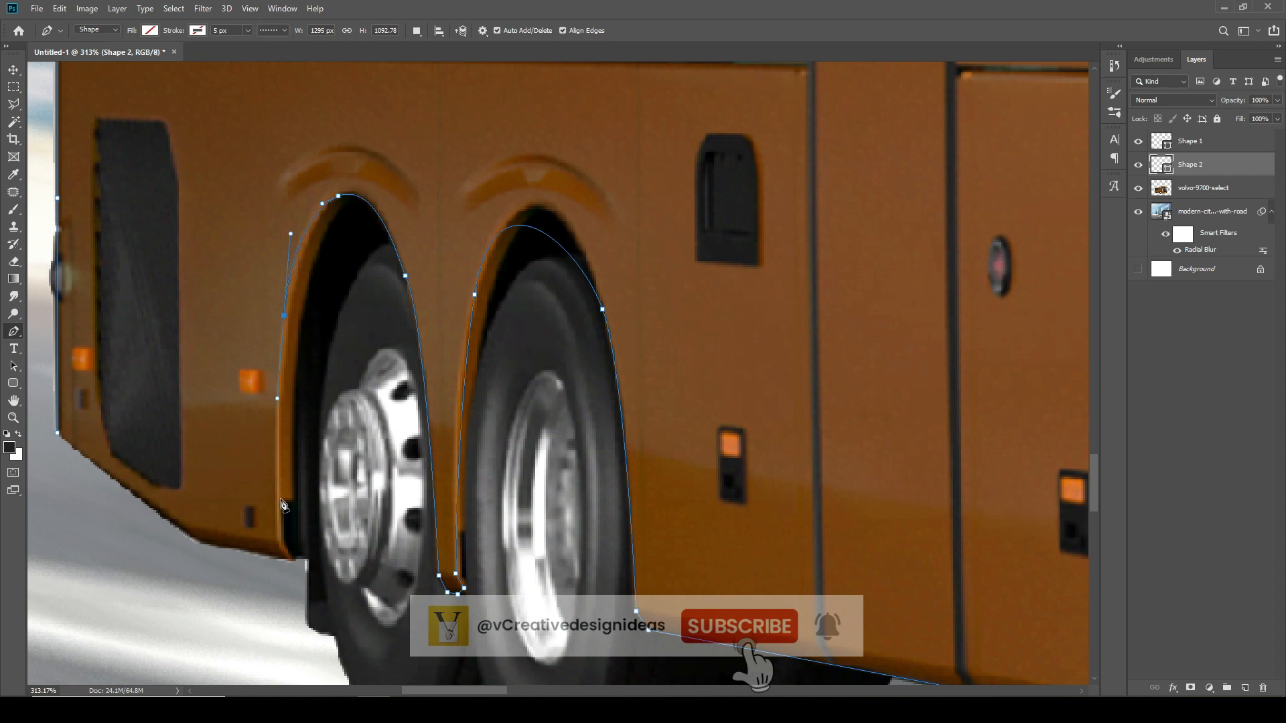
{"action": "left_click", "coordinate": [57, 434]}
{"action": "scroll", "coordinate": [220, 404], "scroll_direction": "down", "scroll_amount": 4}
- Fill the traced bus-side shape with light blue and fit the whole image in view
{"action": "right_click", "coordinate": [443, 251]}
{"action": "left_click", "coordinate": [150, 30]}
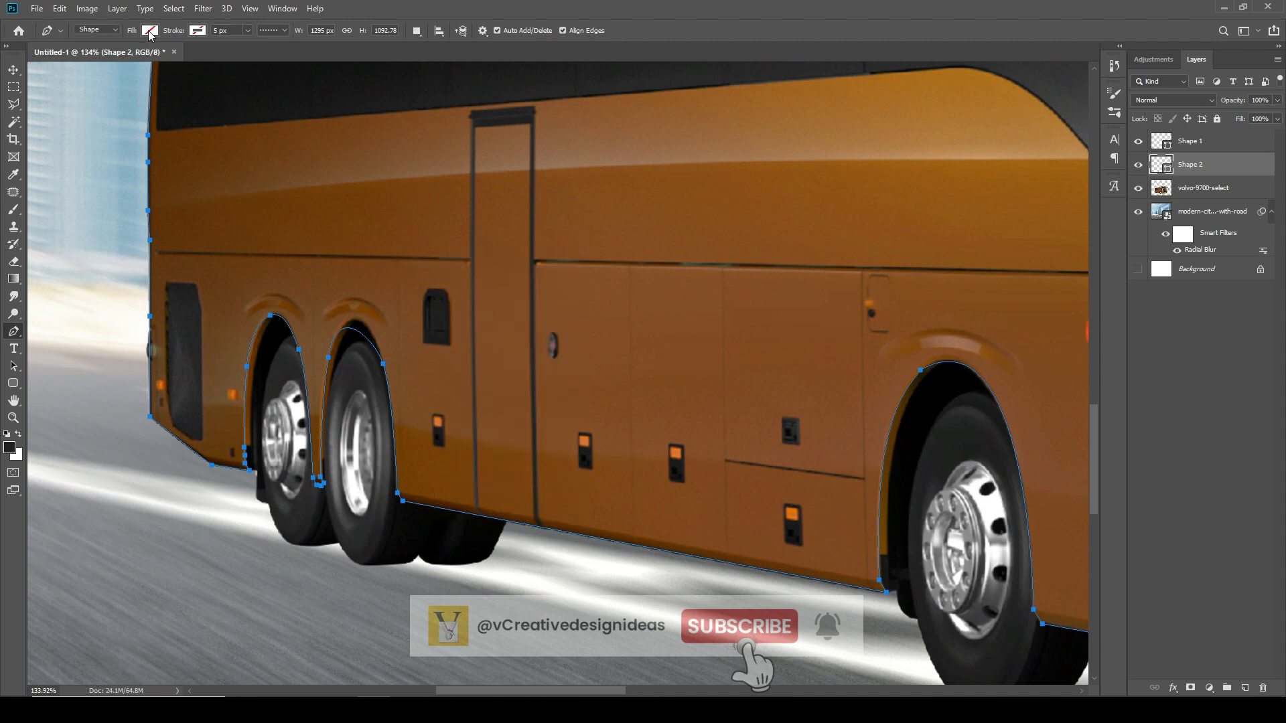
{"action": "left_click", "coordinate": [150, 30]}
{"action": "left_click", "coordinate": [1245, 689]}
{"action": "key", "text": "ctrl+z"}
{"action": "left_click", "coordinate": [150, 30]}
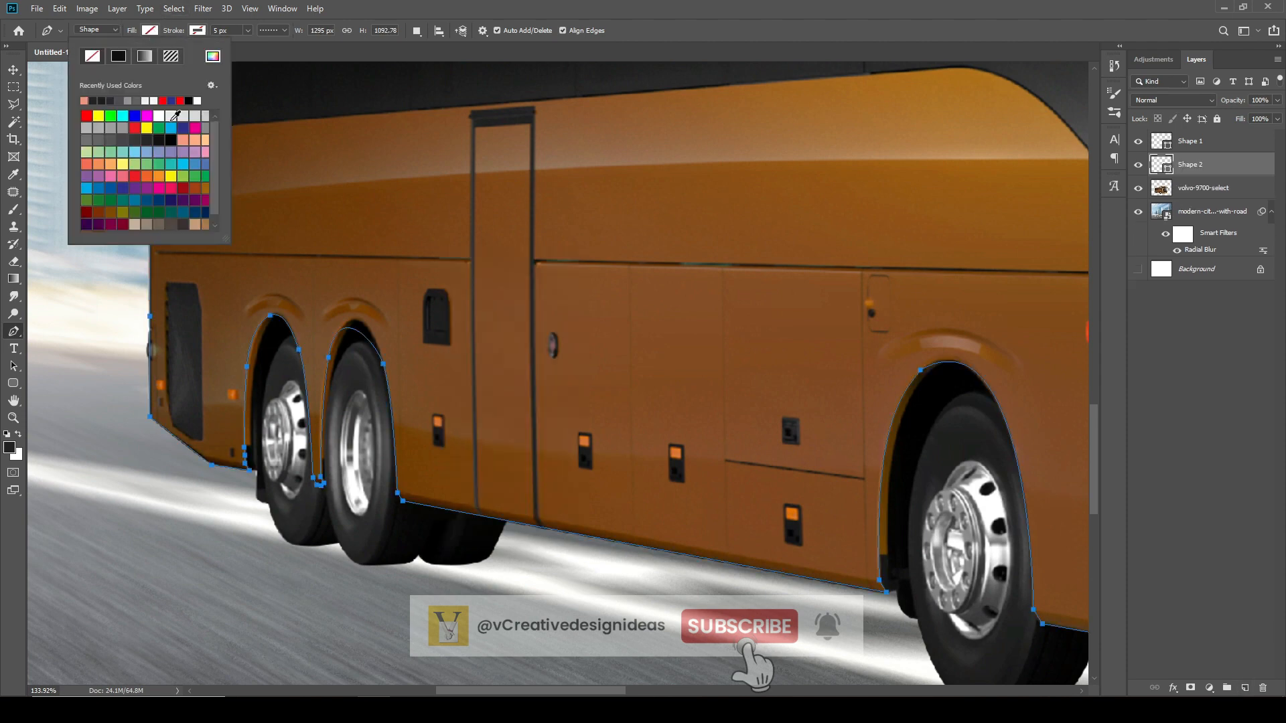
{"action": "left_click", "coordinate": [172, 128]}
{"action": "left_click", "coordinate": [13, 70]}
{"action": "left_click", "coordinate": [93, 201]}
{"action": "key", "text": "ctrl+0"}
- Lower the fill opacity of the blue Shape 2 layer
{"action": "left_click", "coordinate": [1163, 165]}
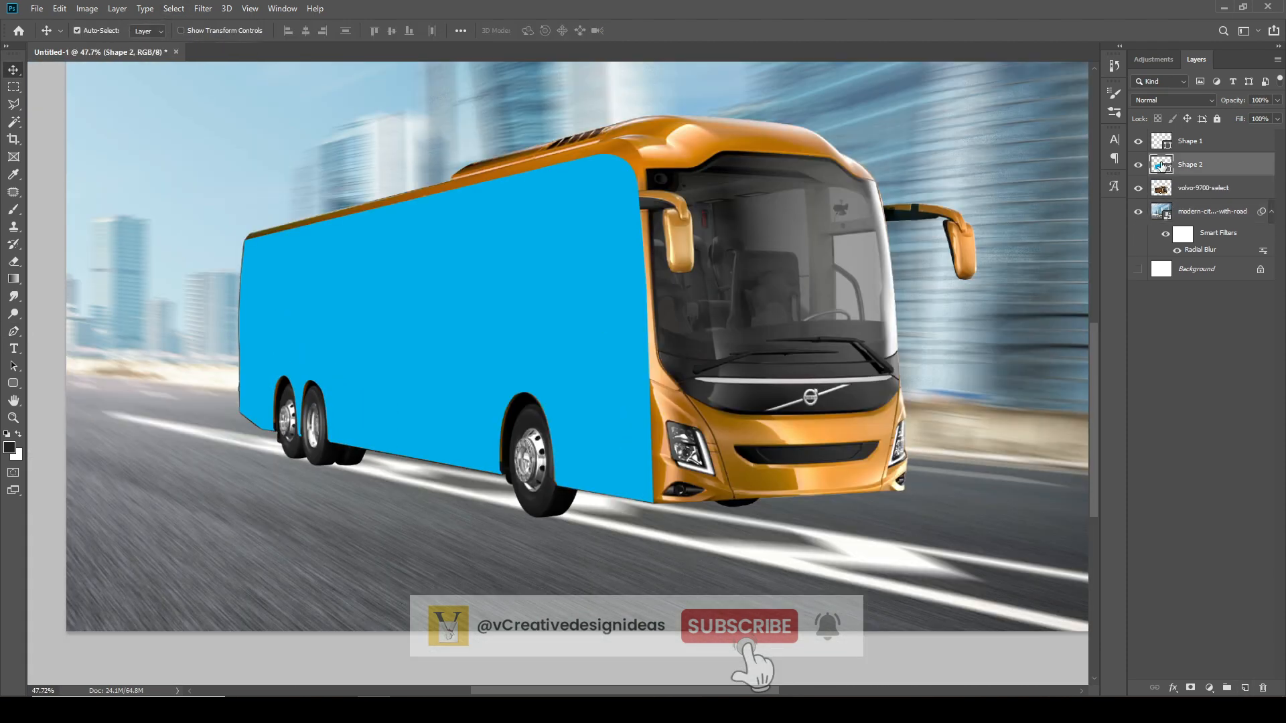
{"action": "left_click", "coordinate": [1277, 119]}
{"action": "left_click_drag", "start_coordinate": [1280, 134], "coordinate": [1208, 139]}
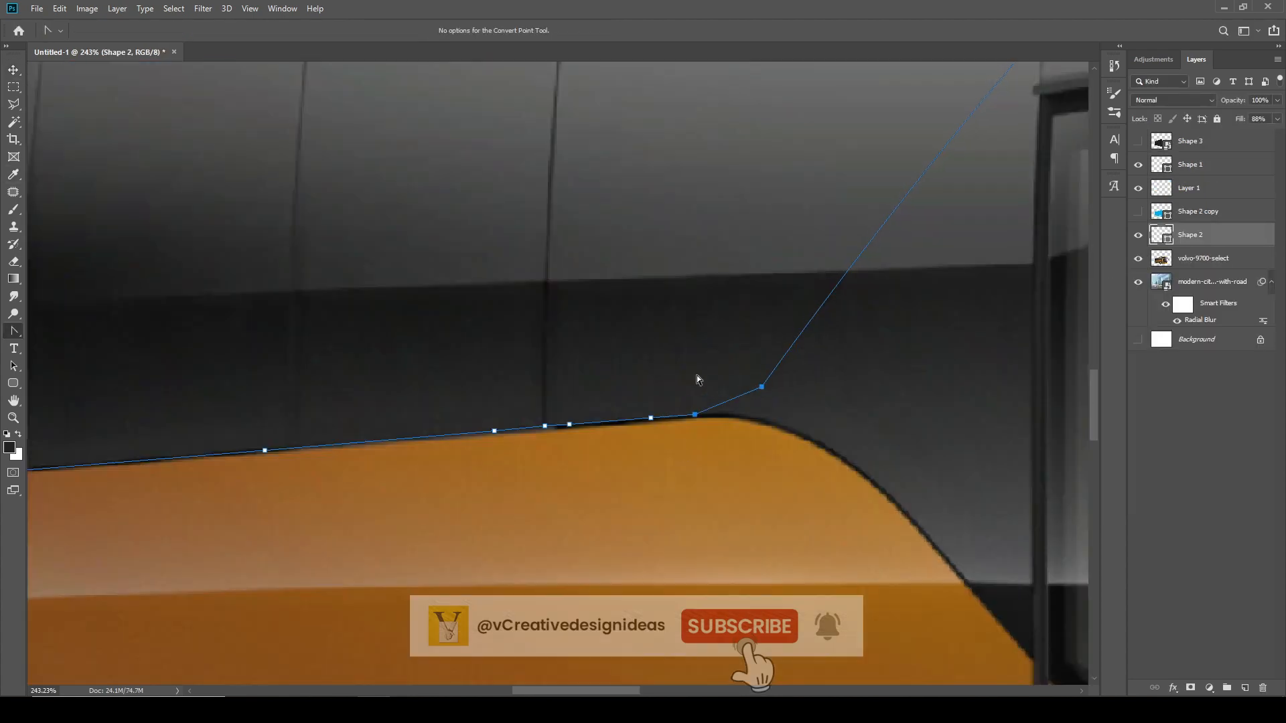
- Reshape the upper edge of Shape 2 by moving the upper pillar anchor onto the curved trim below the side windows
{"action": "left_click_drag", "start_coordinate": [761, 376], "coordinate": [761, 419]}
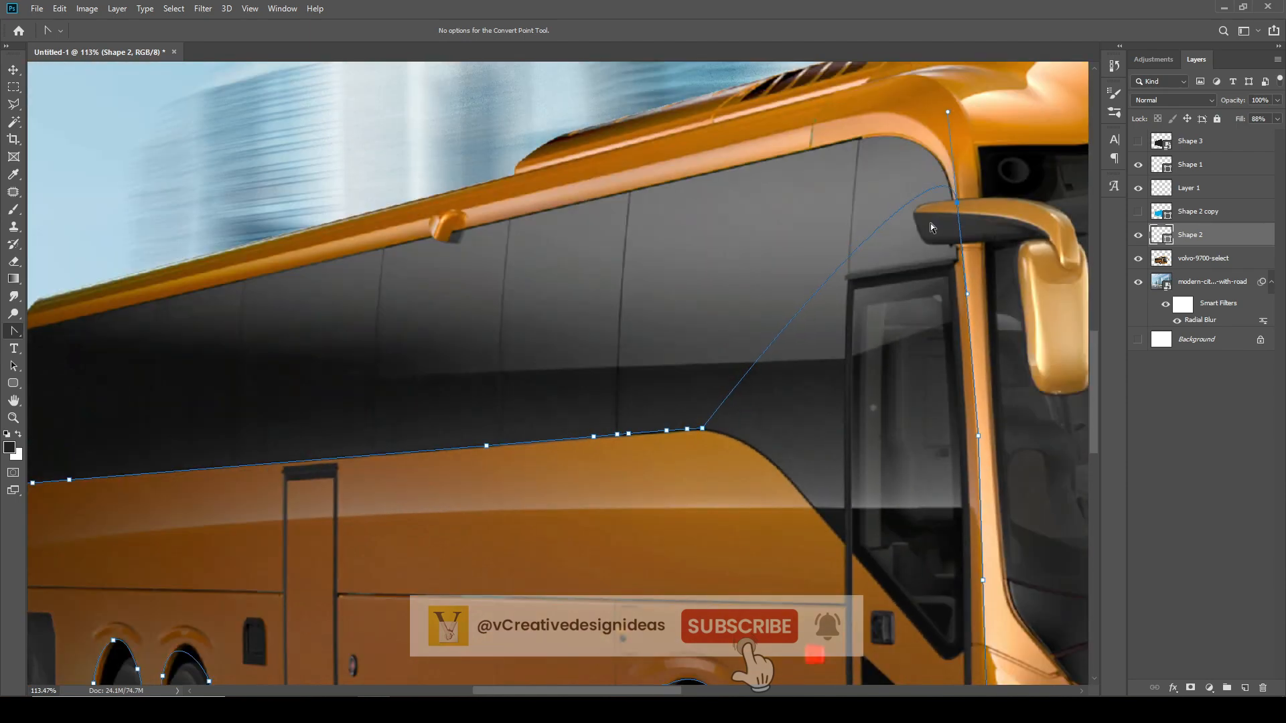
{"action": "mouse_move", "coordinate": [957, 202]}
{"action": "left_mouse_down"}
{"action": "mouse_move", "coordinate": [865, 325]}
{"action": "mouse_move", "coordinate": [790, 477]}
{"action": "left_mouse_up"}
{"action": "scroll", "coordinate": [945, 426], "scroll_direction": "down", "scroll_amount": 5}
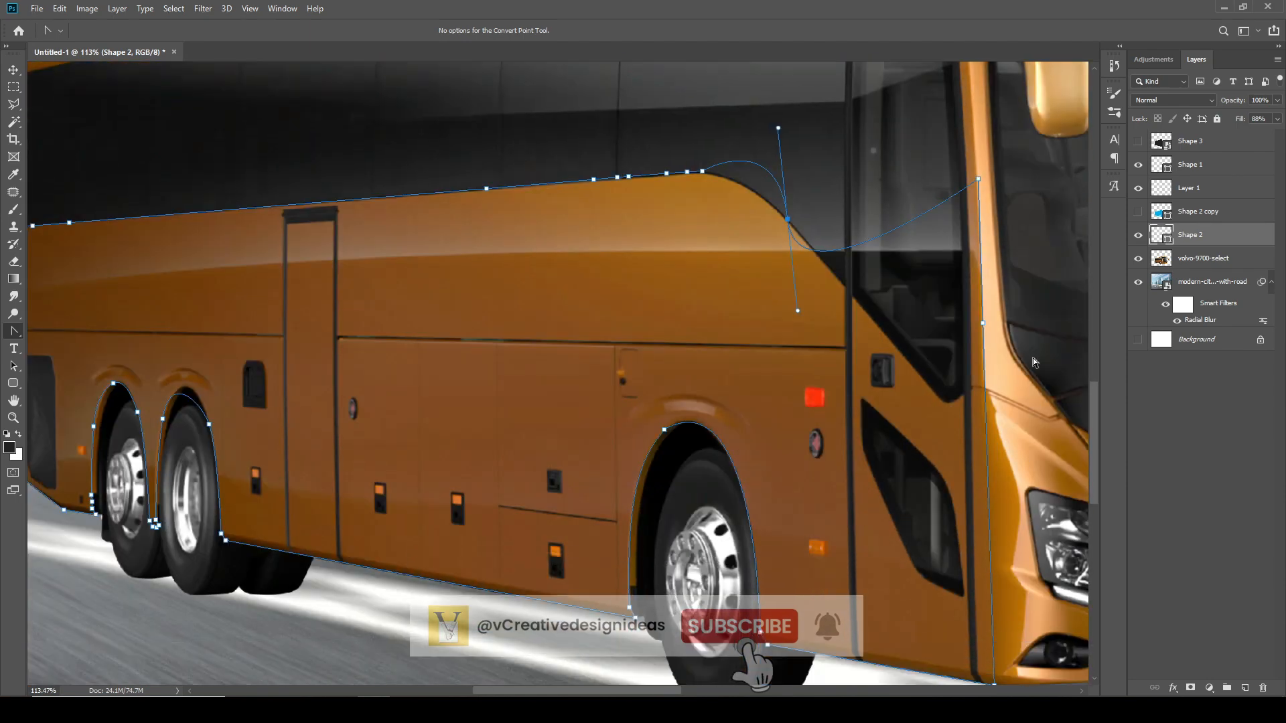
- Nudge the lower front corner anchor of Shape 2 onto the bottom of the door's front edge
{"action": "key", "text": "Left"}
{"action": "key", "text": "Left"}
{"action": "key", "text": "Left"}
{"action": "key", "text": "Down"}
{"action": "key", "text": "Down"}
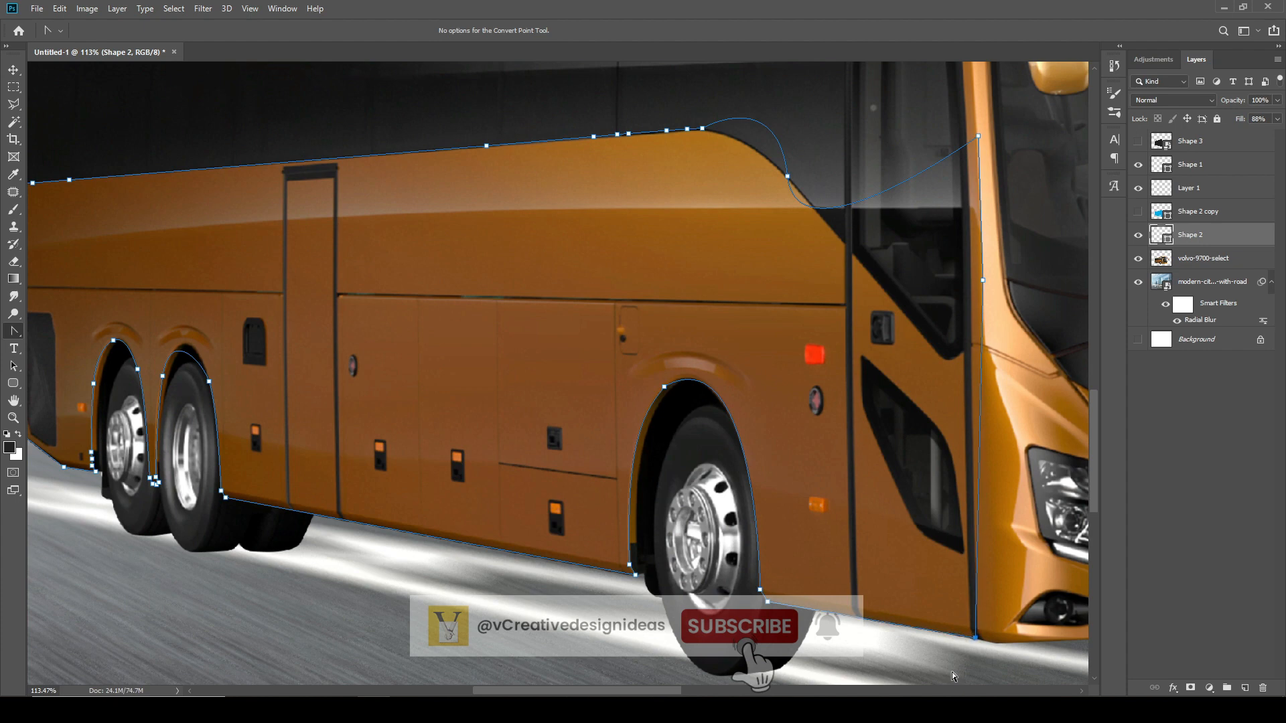
- Move the two remaining pillar anchors of Shape 2 down and inward onto the front edge of the door
{"action": "scroll", "coordinate": [951, 672], "scroll_direction": "up", "scroll_amount": 1}
{"action": "left_click_drag", "start_coordinate": [1037, 159], "coordinate": [958, 349]}
{"action": "key", "text": "shift+Left"}
{"action": "key", "text": "shift+Left"}
{"action": "key", "text": "shift+Left"}
{"action": "key", "text": "shift+Down"}
{"action": "key", "text": "Left"}
{"action": "key", "text": "Left"}
{"action": "key", "text": "Left"}
{"action": "key", "text": "Left"}
{"action": "key", "text": "Left"}
{"action": "key", "text": "shift+Down"}
{"action": "key", "text": "shift+Down"}
{"action": "key", "text": "shift+Down"}
{"action": "key", "text": "shift+Down"}
{"action": "key", "text": "shift+Down"}
{"action": "key", "text": "shift+Down"}
{"action": "key", "text": "shift+Down"}
{"action": "key", "text": "shift+Down"}
{"action": "key", "text": "shift+Down"}
{"action": "key", "text": "shift+Right"}
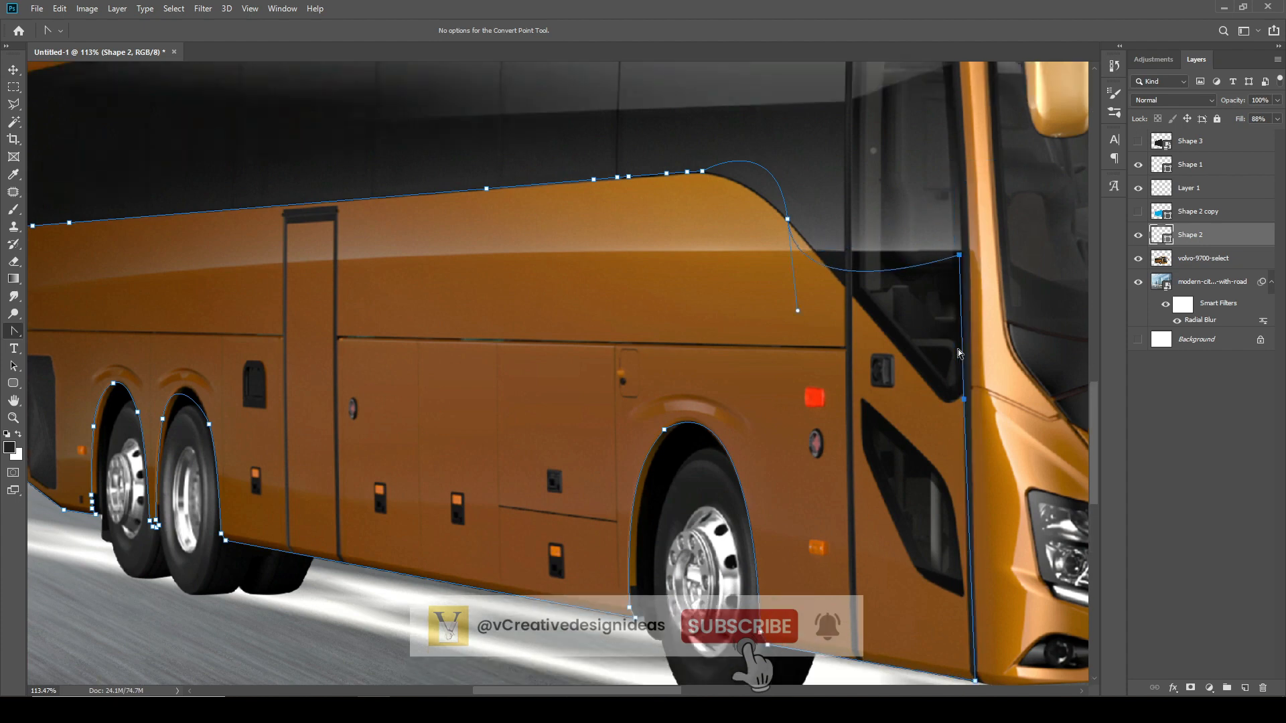
{"action": "key", "text": "Up"}
{"action": "key", "text": "Up"}
- Move the uppermost door-edge anchor down to the bottom of the door window
{"action": "left_click_drag", "start_coordinate": [985, 239], "coordinate": [927, 300]}
{"action": "key", "text": "shift+Down"}
{"action": "key", "text": "shift+Down"}
{"action": "key", "text": "shift+Down"}
{"action": "key", "text": "shift+Down"}
{"action": "key", "text": "shift+Down"}
{"action": "key", "text": "shift+Down"}
{"action": "key", "text": "shift+Down"}
{"action": "key", "text": "shift+Down"}
{"action": "key", "text": "shift+Down"}
{"action": "key", "text": "shift+Down"}
{"action": "key", "text": "shift+Down"}
{"action": "key", "text": "shift+Down"}
{"action": "key", "text": "shift+Down"}
{"action": "key", "text": "shift+Down"}
{"action": "key", "text": "shift+Down"}
{"action": "key", "text": "shift+Down"}
{"action": "key", "text": "shift+Down"}
{"action": "key", "text": "shift+Down"}
{"action": "key", "text": "shift+Down"}
{"action": "key", "text": "shift+Down"}
{"action": "key", "text": "shift+Left"}
{"action": "key", "text": "shift+Left"}
{"action": "key", "text": "Up"}
{"action": "key", "text": "Up"}
- Adjust the curve handles so the path follows the curved trim and the sloping lower edge of the door window
{"action": "left_click_drag", "start_coordinate": [797, 311], "coordinate": [848, 292]}
{"action": "scroll", "coordinate": [838, 158], "scroll_direction": "up", "scroll_amount": 5}
{"action": "left_click_drag", "start_coordinate": [845, 141], "coordinate": [767, 207]}
- Add an anchor to Shape 2 at the front lower corner of the door window
{"action": "scroll", "coordinate": [766, 206], "scroll_direction": "down", "scroll_amount": 8}
{"action": "scroll", "coordinate": [913, 425], "scroll_direction": "up", "scroll_amount": 14}
{"action": "left_click", "coordinate": [838, 394]}
{"action": "right_click", "coordinate": [14, 331]}
{"action": "left_click", "coordinate": [55, 357]}
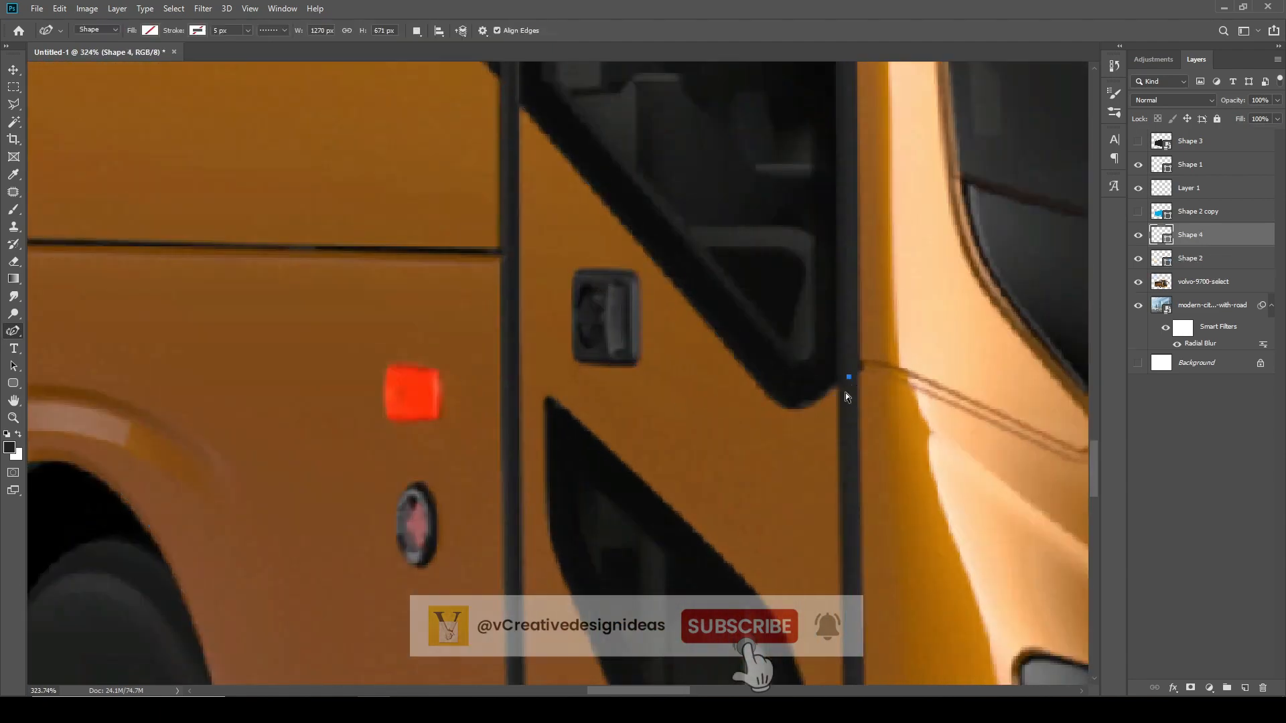
{"action": "double_click", "coordinate": [839, 393]}
{"action": "left_click_drag", "start_coordinate": [839, 392], "coordinate": [834, 385]}
- Round the path under the door window's corner with the Convert Point tool and straighten it down the door's front edge
{"action": "right_click", "coordinate": [13, 331]}
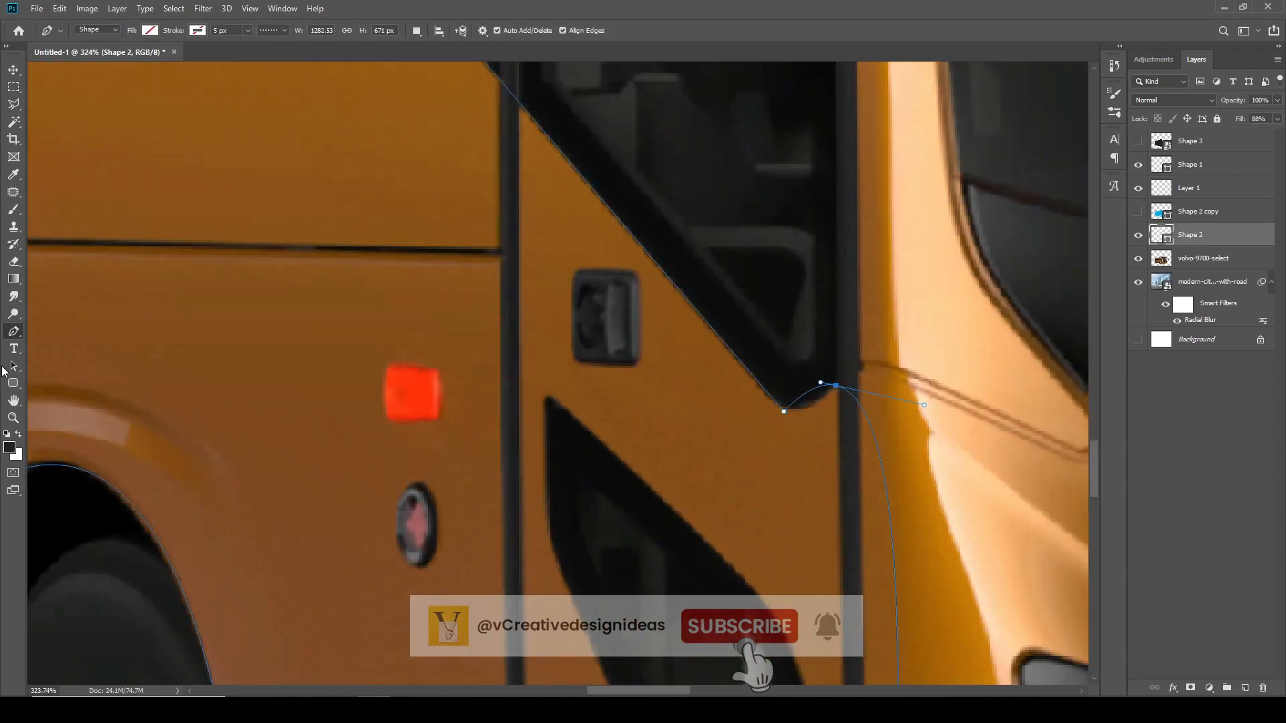
{"action": "left_click", "coordinate": [79, 394]}
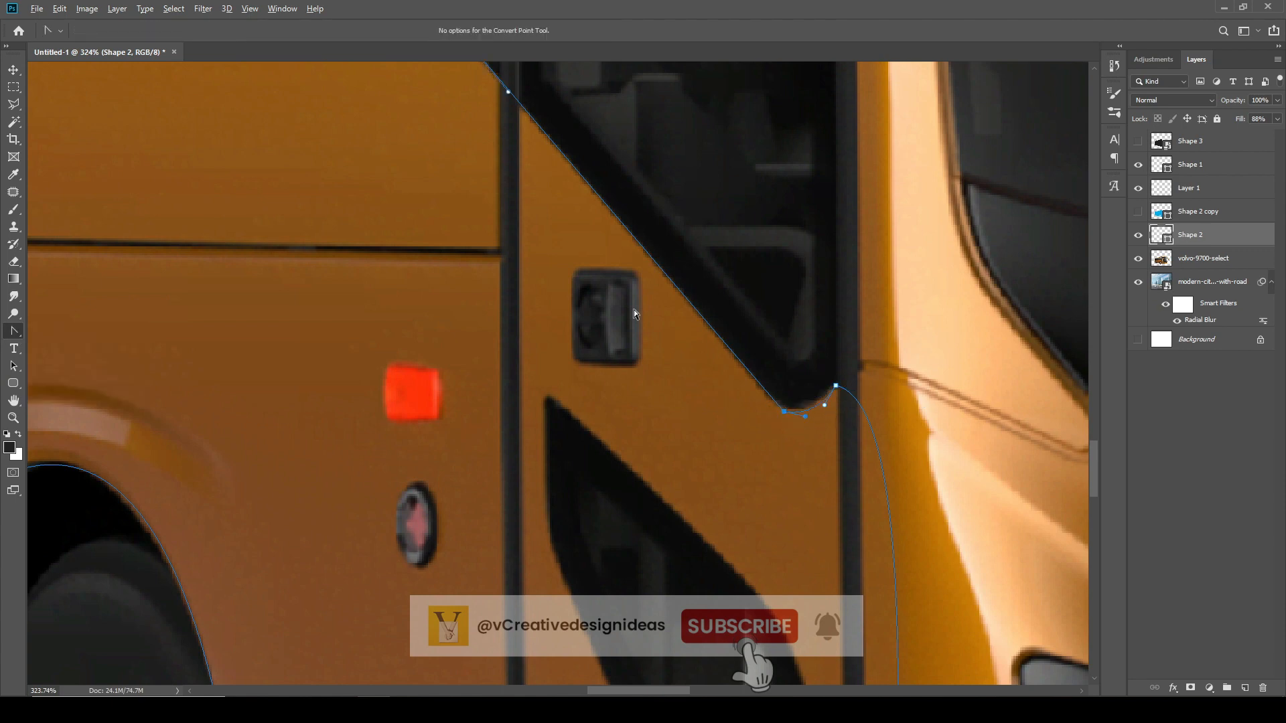
{"action": "scroll", "coordinate": [633, 309], "scroll_direction": "down", "scroll_amount": 5}
{"action": "left_click_drag", "start_coordinate": [726, 483], "coordinate": [743, 460]}
{"action": "left_click_drag", "start_coordinate": [771, 285], "coordinate": [735, 370]}
{"action": "left_click_drag", "start_coordinate": [744, 459], "coordinate": [742, 618]}
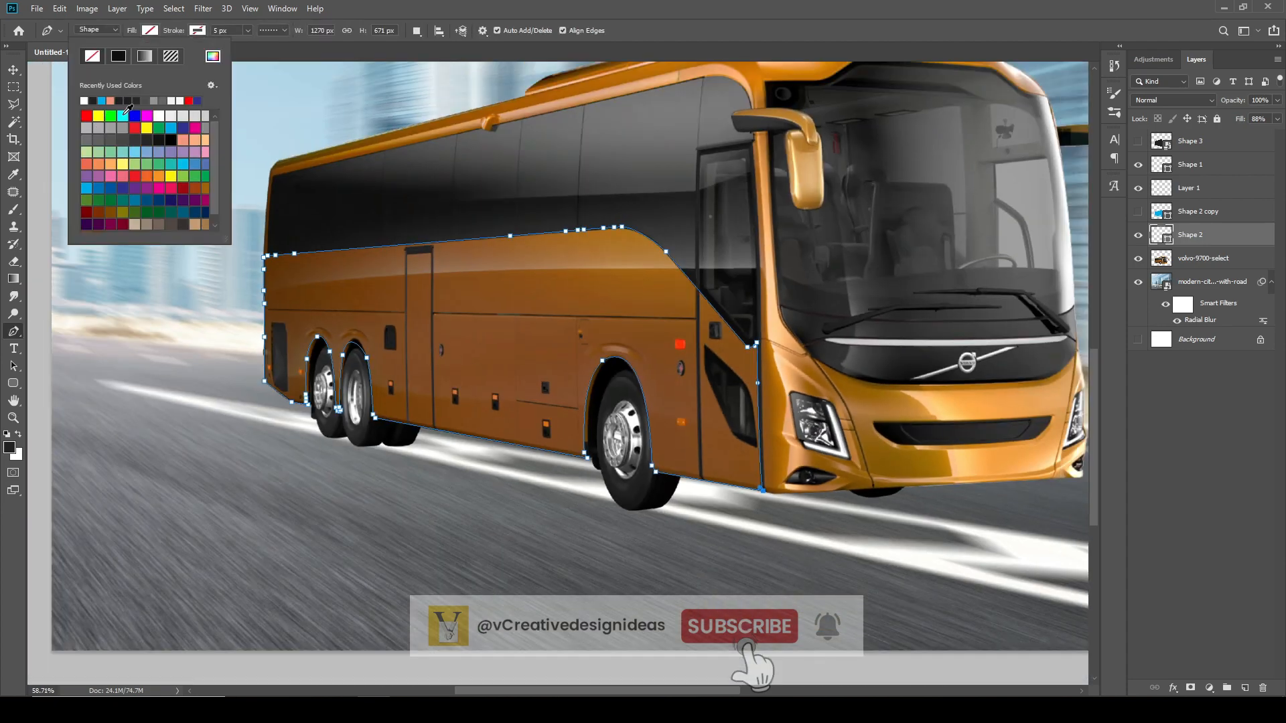
- Fill the lower side panel shape with cyan and lower its fill opacity
{"action": "left_click", "coordinate": [100, 136]}
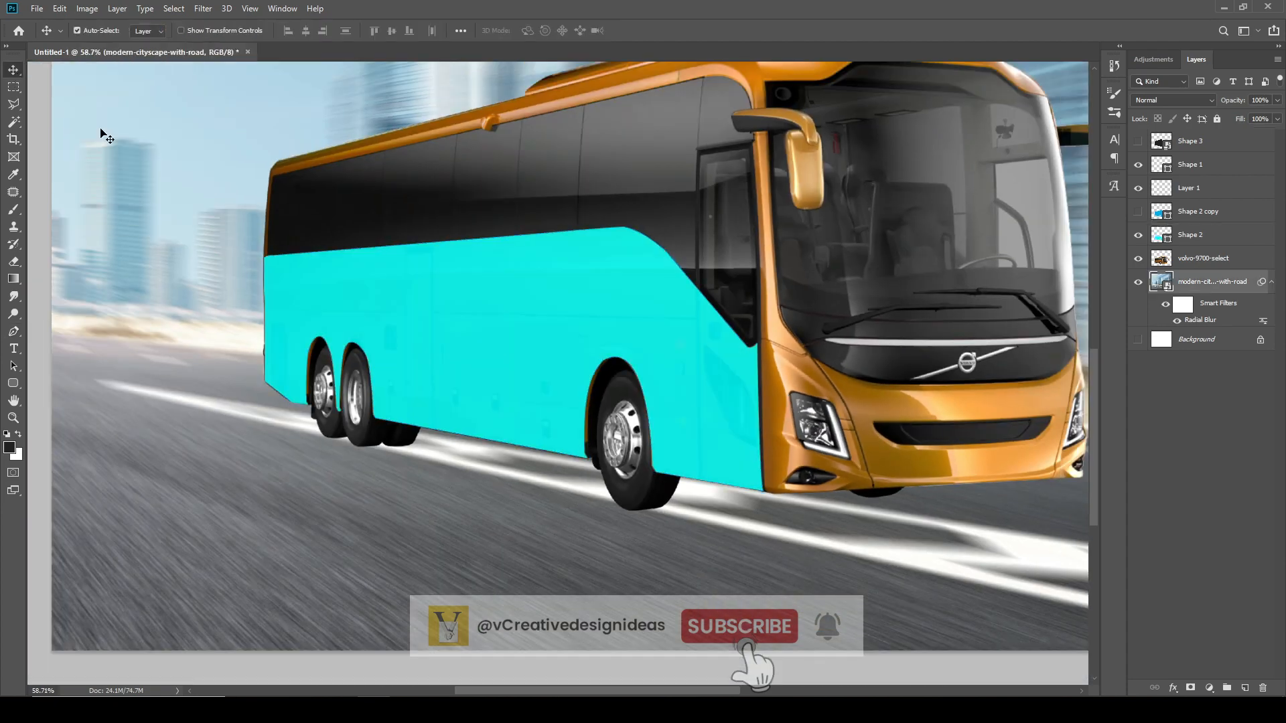
{"action": "left_click", "coordinate": [690, 340]}
{"action": "left_click", "coordinate": [1278, 120]}
{"action": "left_click_drag", "start_coordinate": [1279, 135], "coordinate": [1228, 135]}
- Draw a straight Pen line about 350 px wide along the body seam from the rear edge to the tall side door
{"action": "scroll", "coordinate": [557, 420], "scroll_direction": "up", "scroll_amount": 1}
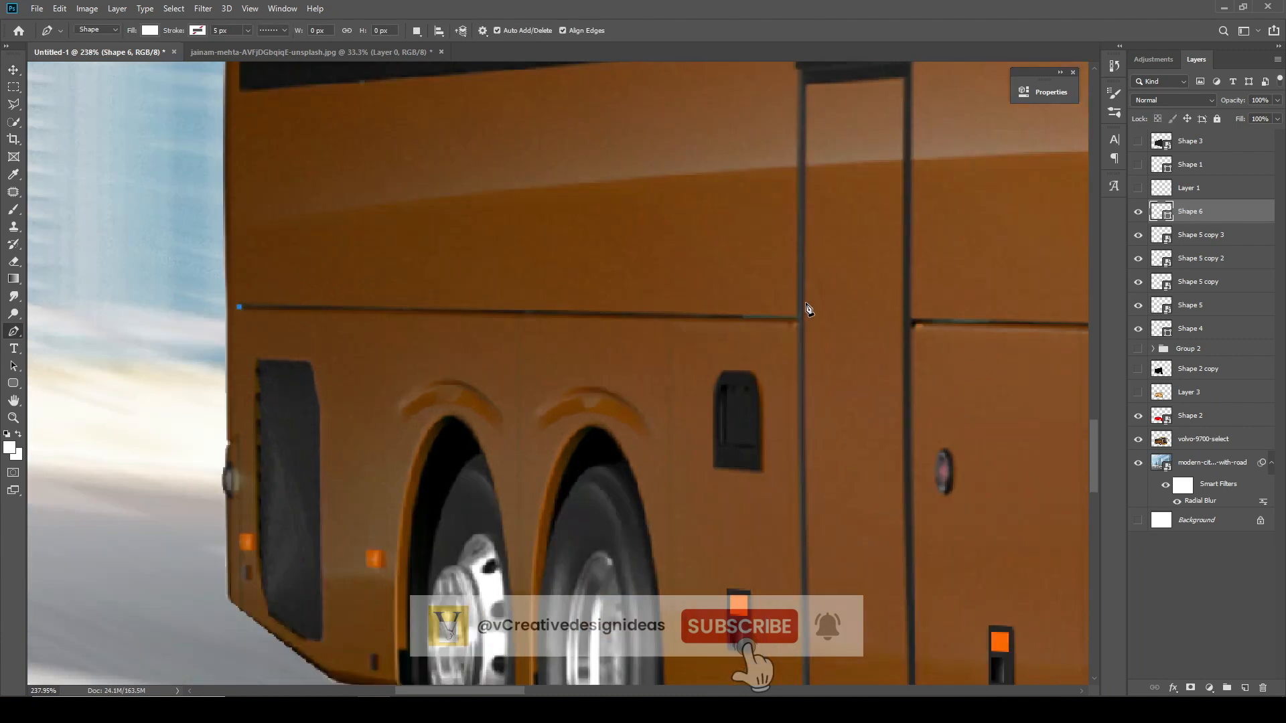
{"action": "left_click", "coordinate": [797, 320]}
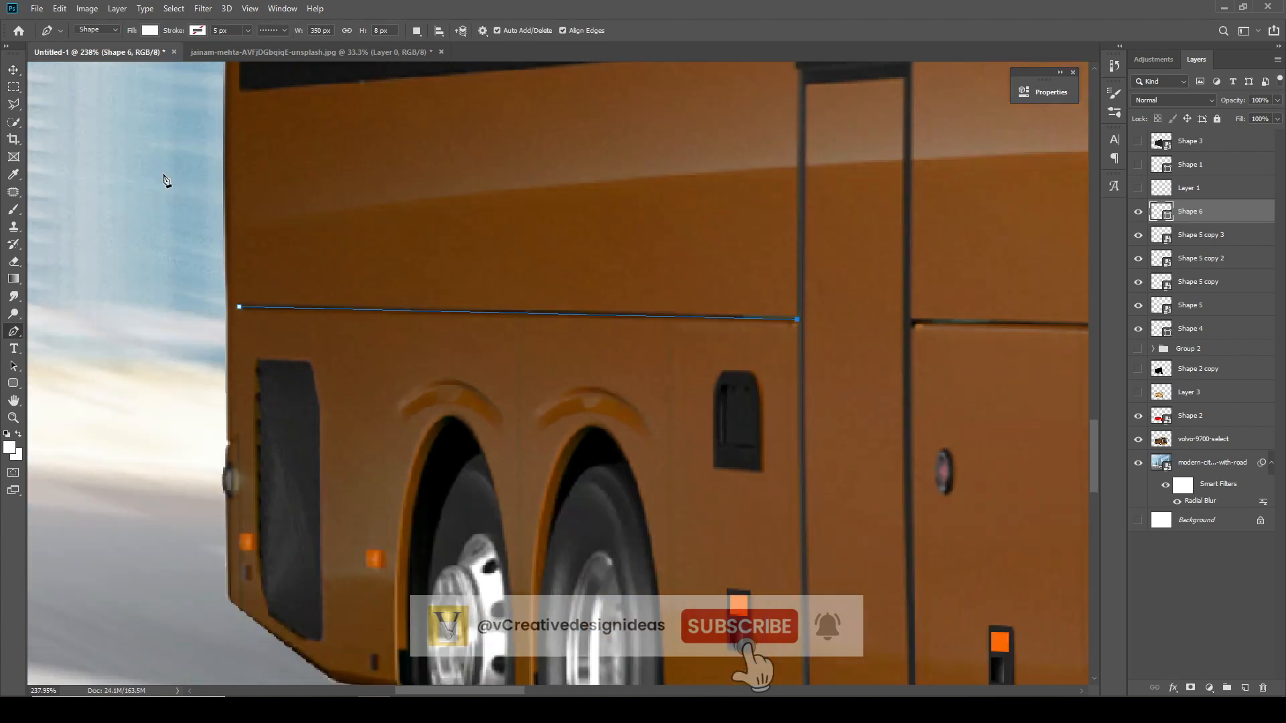
- Give the rear body seam line no fill and a solid dark grey stroke 3 px wide
{"action": "left_click", "coordinate": [143, 31]}
{"action": "left_click", "coordinate": [83, 55]}
{"action": "left_click", "coordinate": [201, 30]}
{"action": "left_click", "coordinate": [193, 130]}
{"action": "left_click", "coordinate": [273, 31]}
{"action": "left_click", "coordinate": [265, 77]}
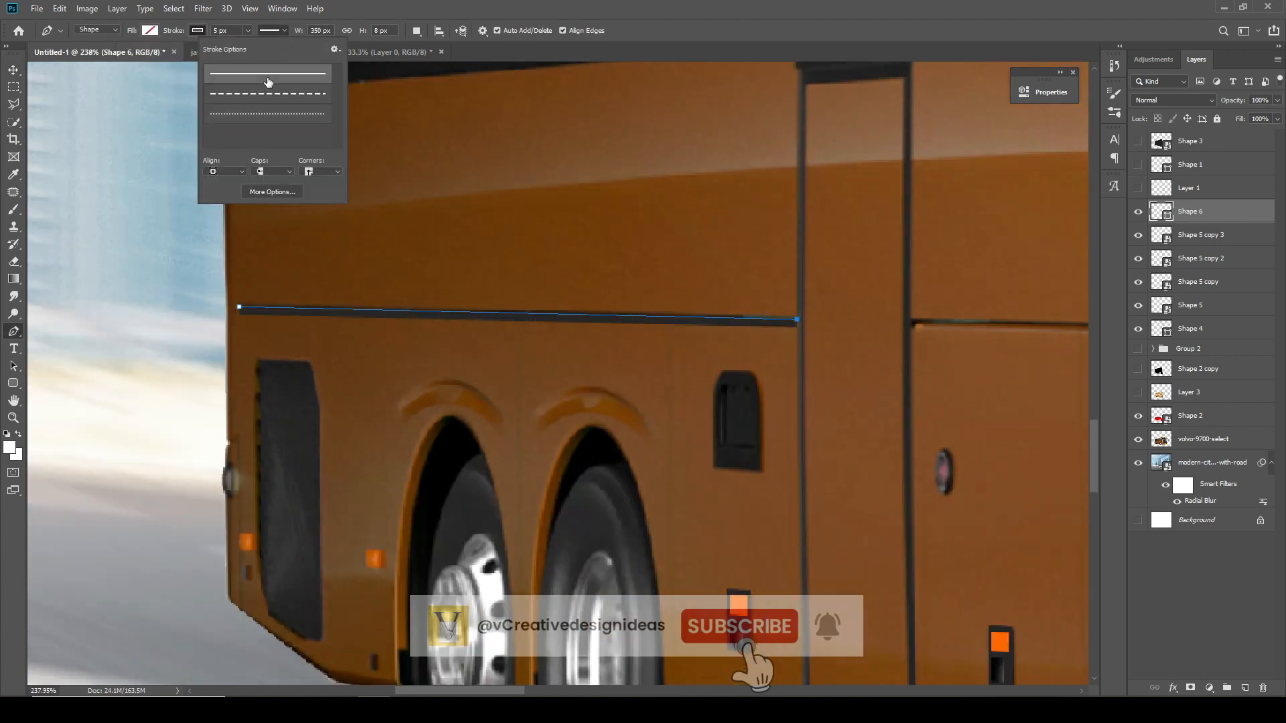
{"action": "left_click_drag", "start_coordinate": [232, 30], "coordinate": [169, 34]}
{"action": "type", "text": "3"}
{"action": "key", "text": "Return"}
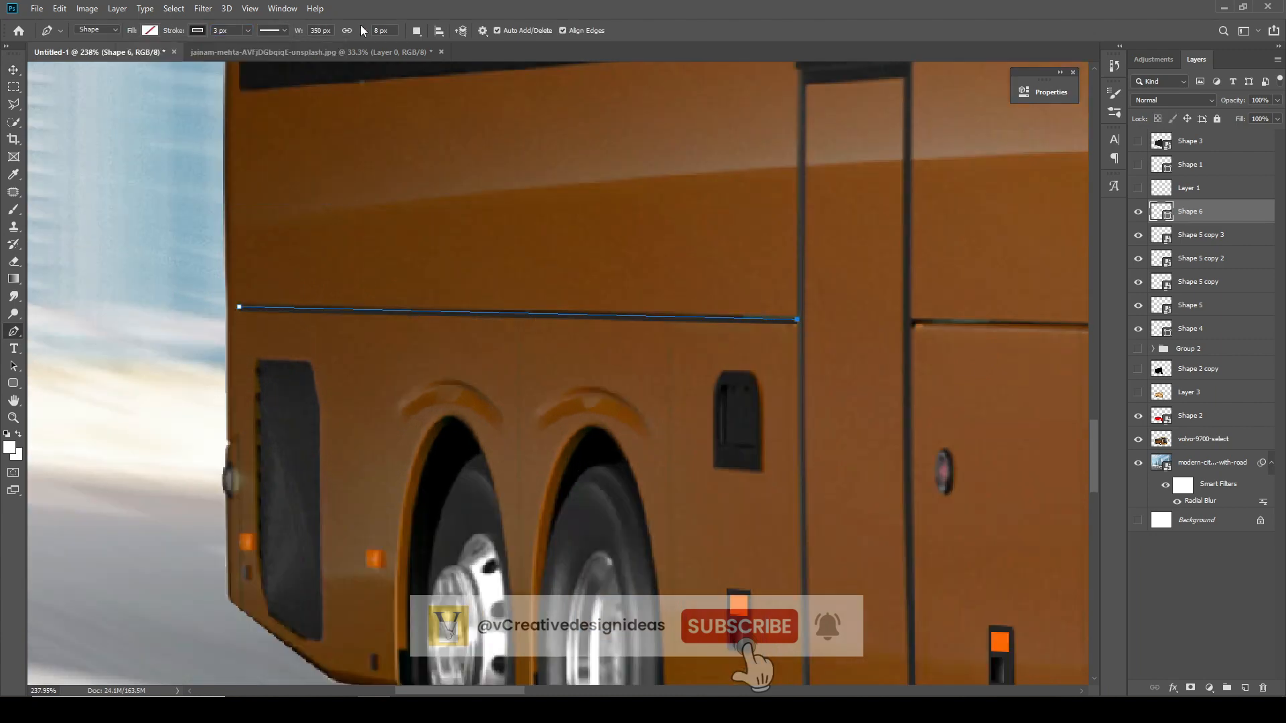
- Draw a straight Pen line about 671 px wide along the body seam from the tall side door to the front door
{"action": "scroll", "coordinate": [387, 311], "scroll_direction": "down", "scroll_amount": 3}
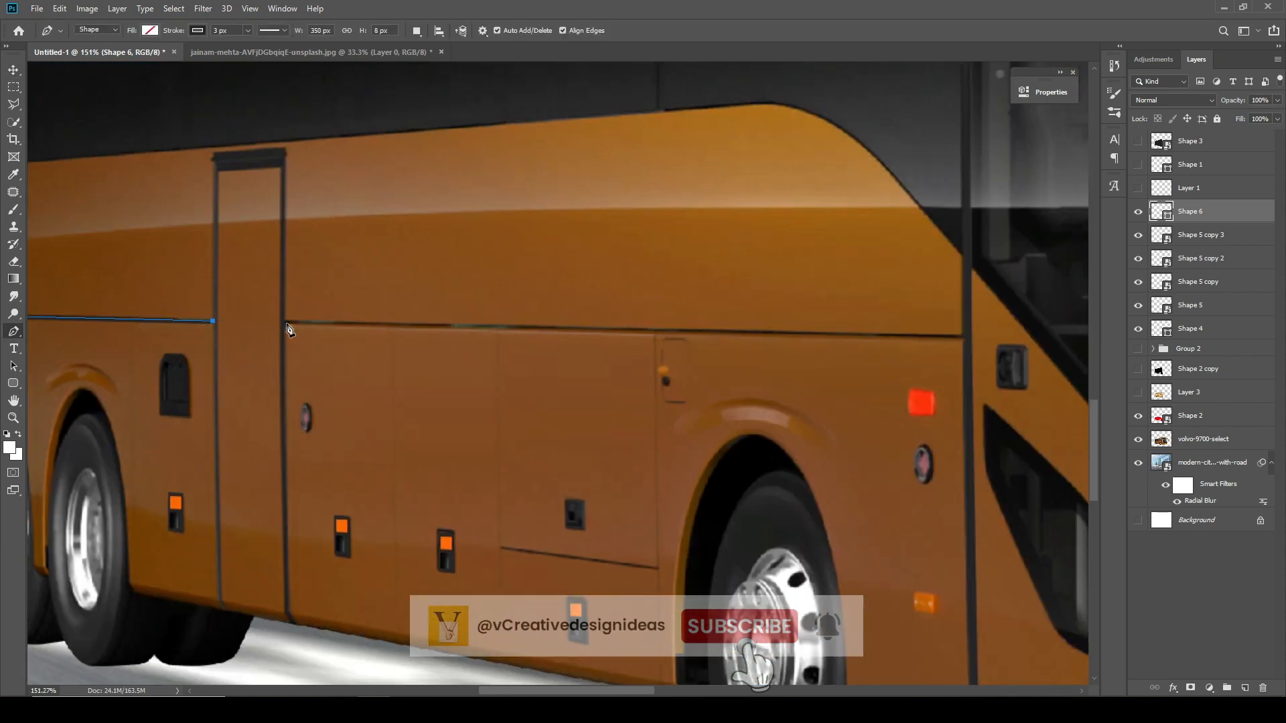
{"action": "key", "text": "Return"}
{"action": "left_click", "coordinate": [284, 322]}
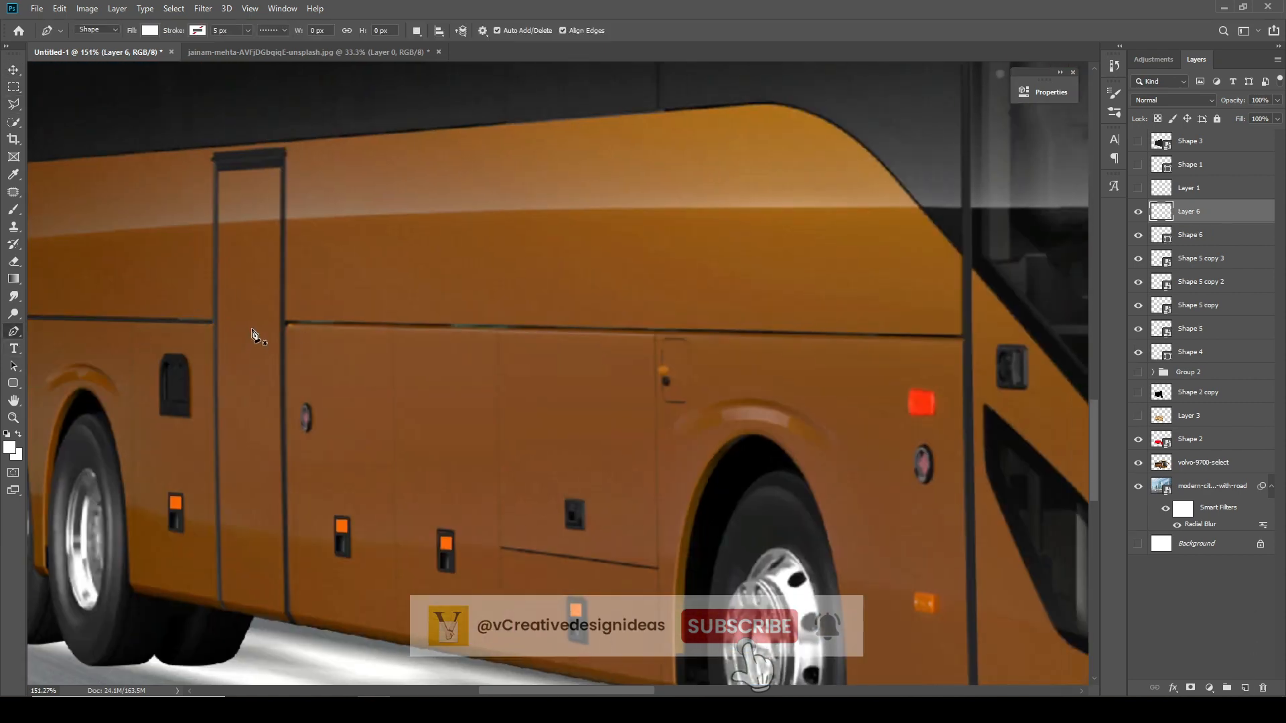
{"action": "left_click", "coordinate": [965, 338]}
- Style the front body seam line with no fill and a solid dark grey stroke of 3 px
{"action": "left_click", "coordinate": [198, 31]}
{"action": "left_click", "coordinate": [190, 130]}
{"action": "left_click", "coordinate": [150, 31]}
{"action": "left_click", "coordinate": [91, 55]}
{"action": "left_click", "coordinate": [276, 31]}
{"action": "left_click", "coordinate": [265, 77]}
{"action": "left_click_drag", "start_coordinate": [231, 31], "coordinate": [179, 34]}
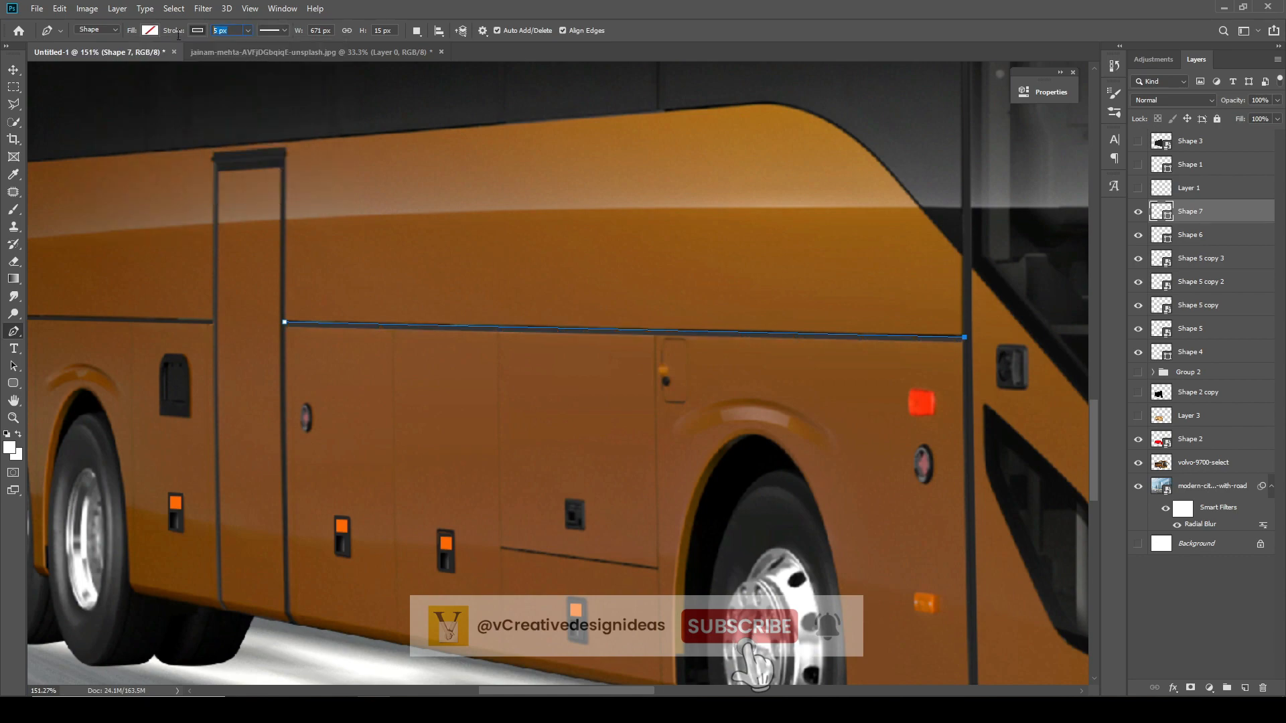
{"action": "key", "text": "Return"}
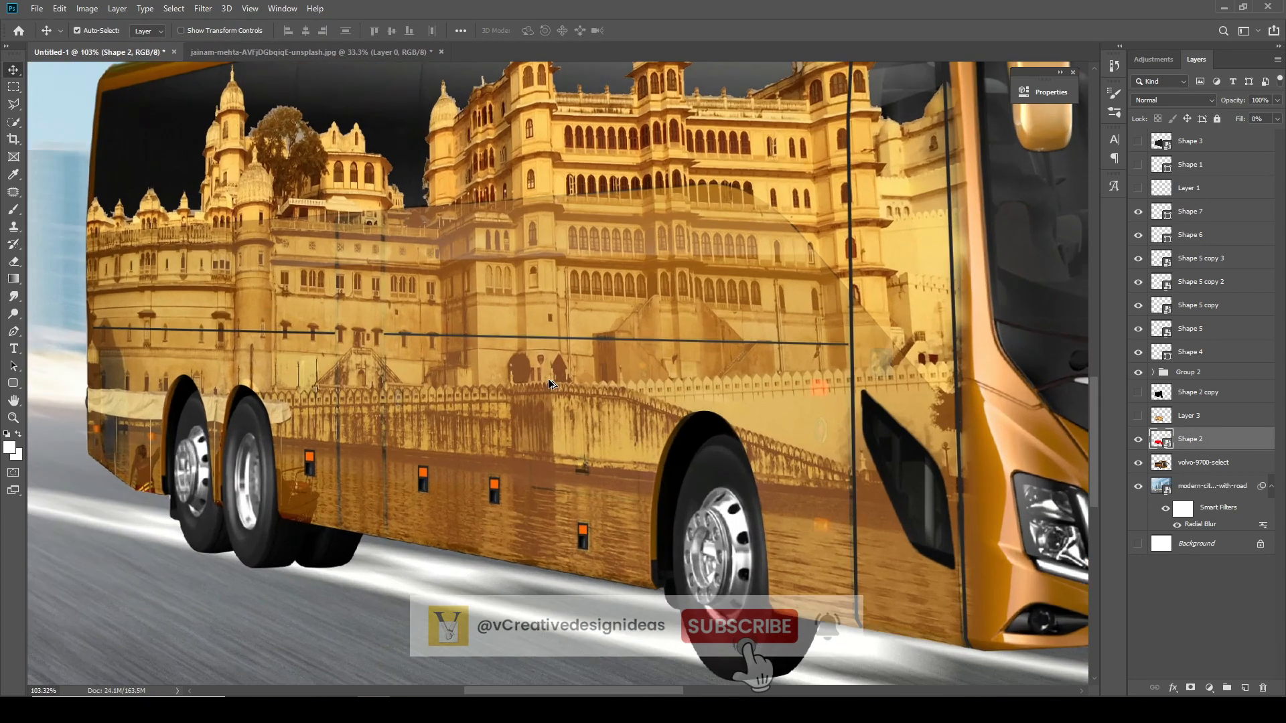
- Trace the small black latch above the lower panel seam as a closed four-point Pen shape, about 19 by 32 px
{"action": "scroll", "coordinate": [549, 384], "scroll_direction": "up", "scroll_amount": 2}
{"action": "left_click", "coordinate": [591, 570]}
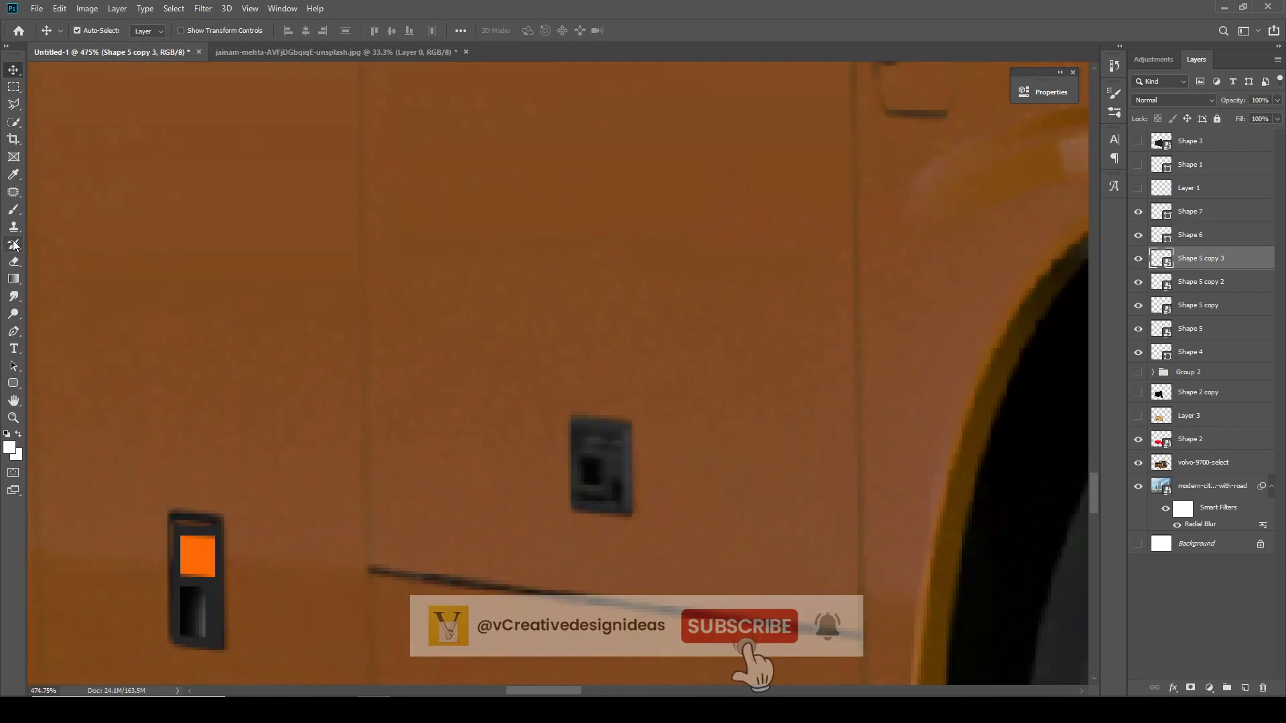
{"action": "key", "text": "p"}
{"action": "left_click", "coordinate": [571, 426]}
{"action": "left_click", "coordinate": [571, 521]}
{"action": "left_click", "coordinate": [631, 527]}
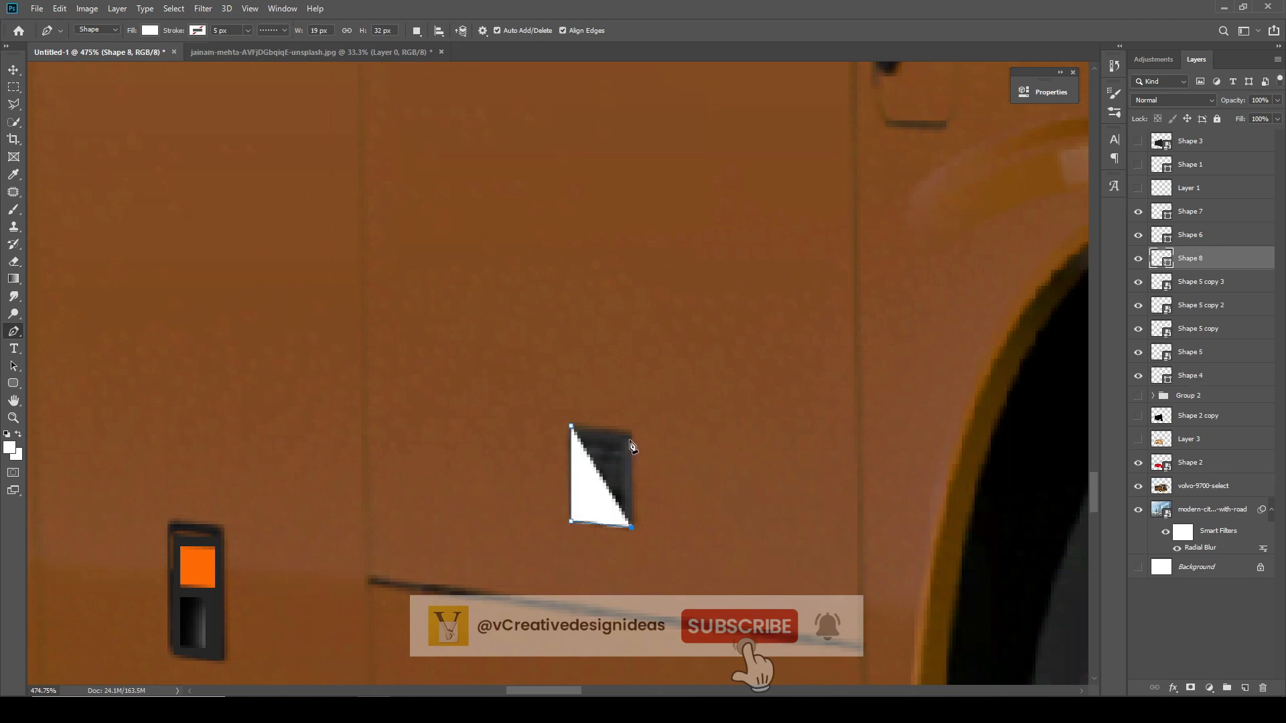
{"action": "left_click", "coordinate": [629, 429]}
{"action": "left_click", "coordinate": [571, 426]}
- Make a selection from the latch outline, copy the latch from volvo-9700-select onto a new layer, and align the copy over the original
{"action": "right_click", "coordinate": [588, 439]}
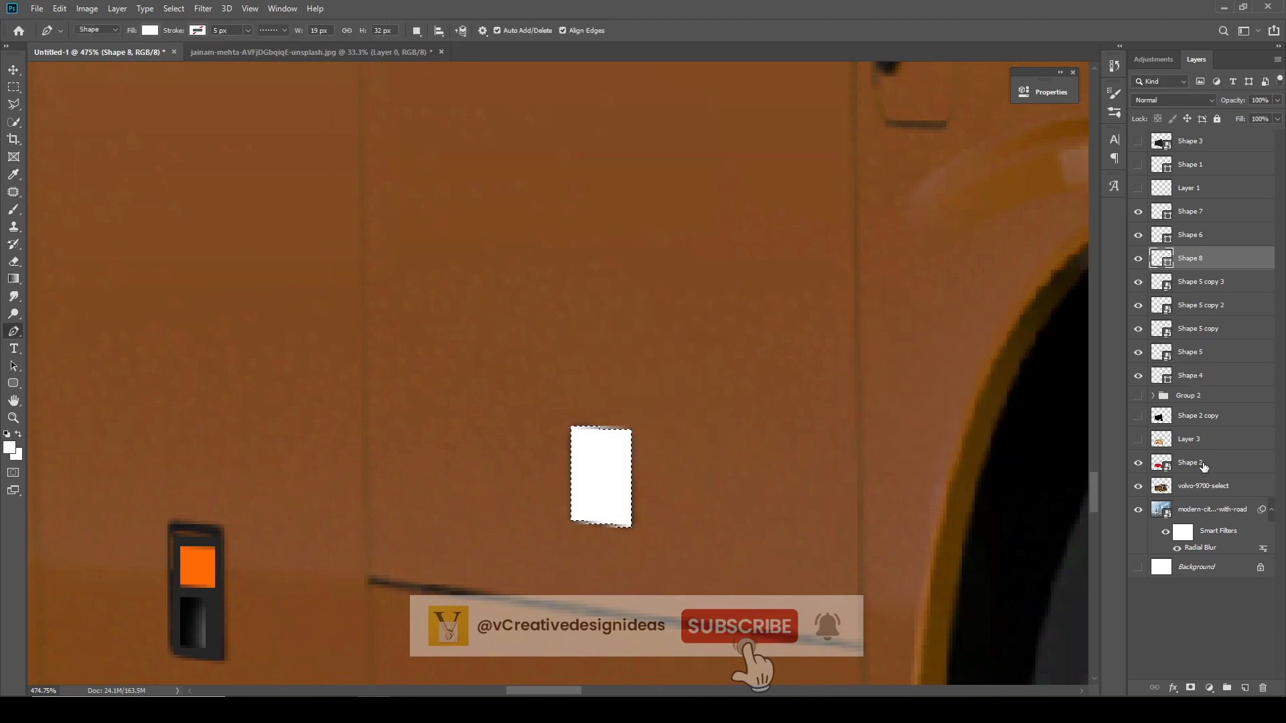
{"action": "left_click", "coordinate": [1196, 487]}
{"action": "left_click", "coordinate": [1192, 211]}
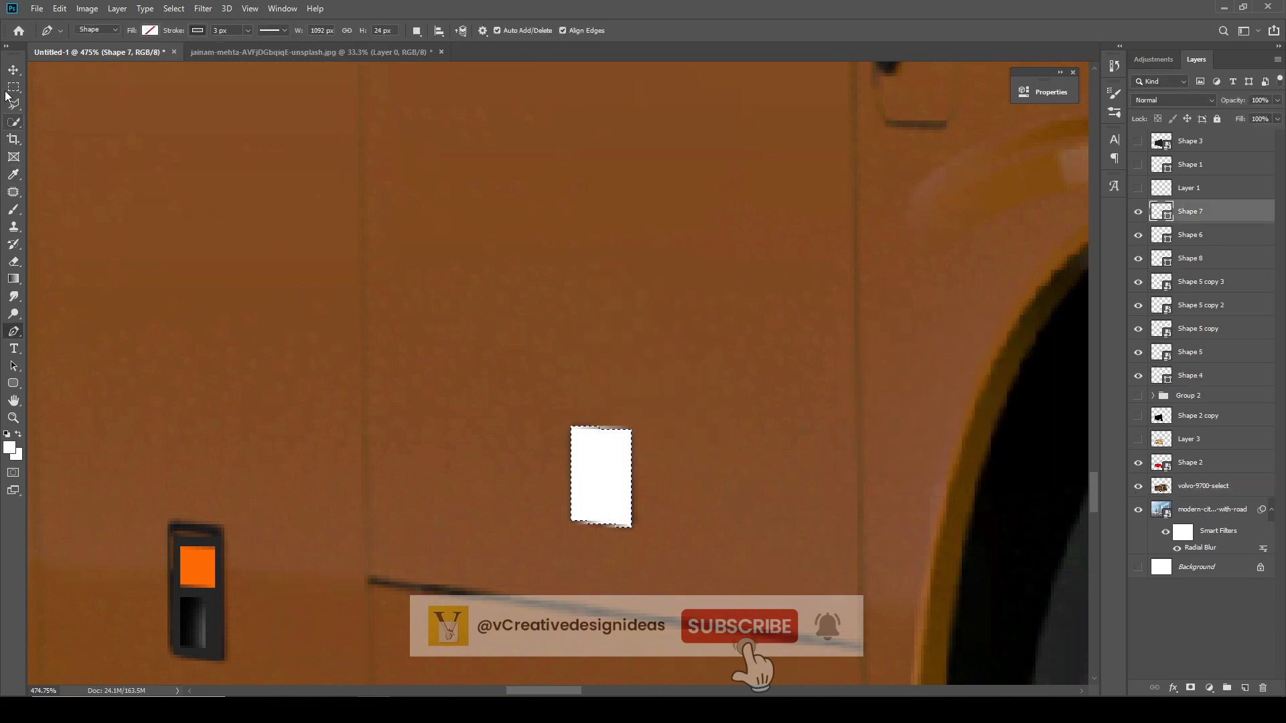
{"action": "left_click", "coordinate": [14, 70]}
{"action": "left_click", "coordinate": [1199, 258]}
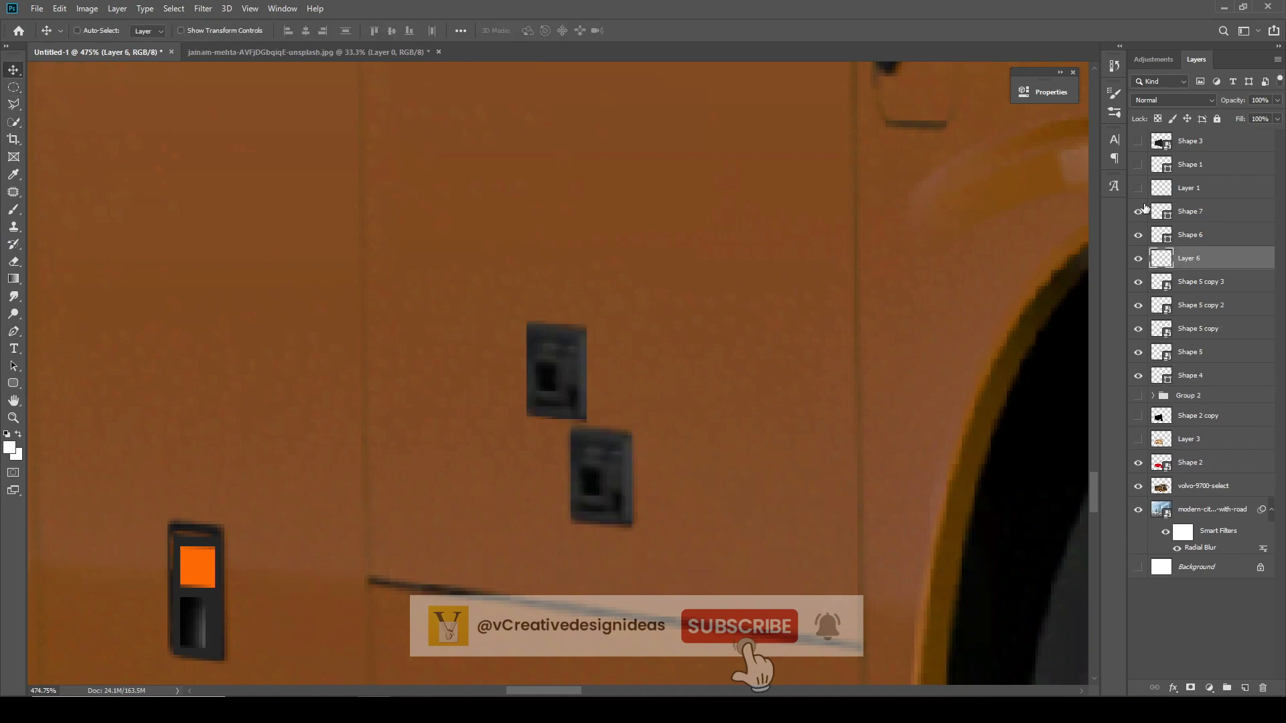
{"action": "left_click_drag", "start_coordinate": [558, 365], "coordinate": [604, 477]}
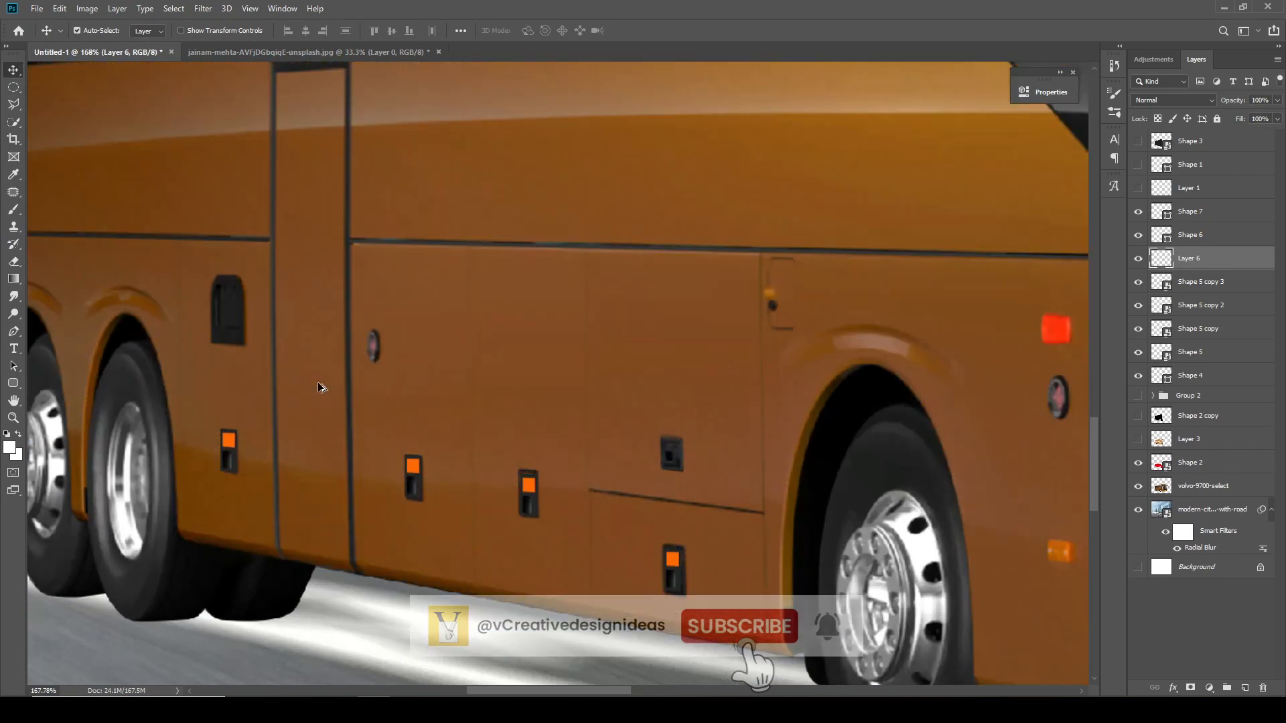
- Try to duplicate the orange marker latch beside the rear wheels
{"action": "scroll", "coordinate": [318, 383], "scroll_direction": "down", "scroll_amount": 4}
{"action": "scroll", "coordinate": [229, 328], "scroll_direction": "up", "scroll_amount": 9}
{"action": "scroll", "coordinate": [221, 327], "scroll_direction": "down", "scroll_amount": 10}
{"action": "scroll", "coordinate": [66, 364], "scroll_direction": "up", "scroll_amount": 10}
{"action": "left_click_drag", "start_coordinate": [66, 364], "coordinate": [212, 371]}
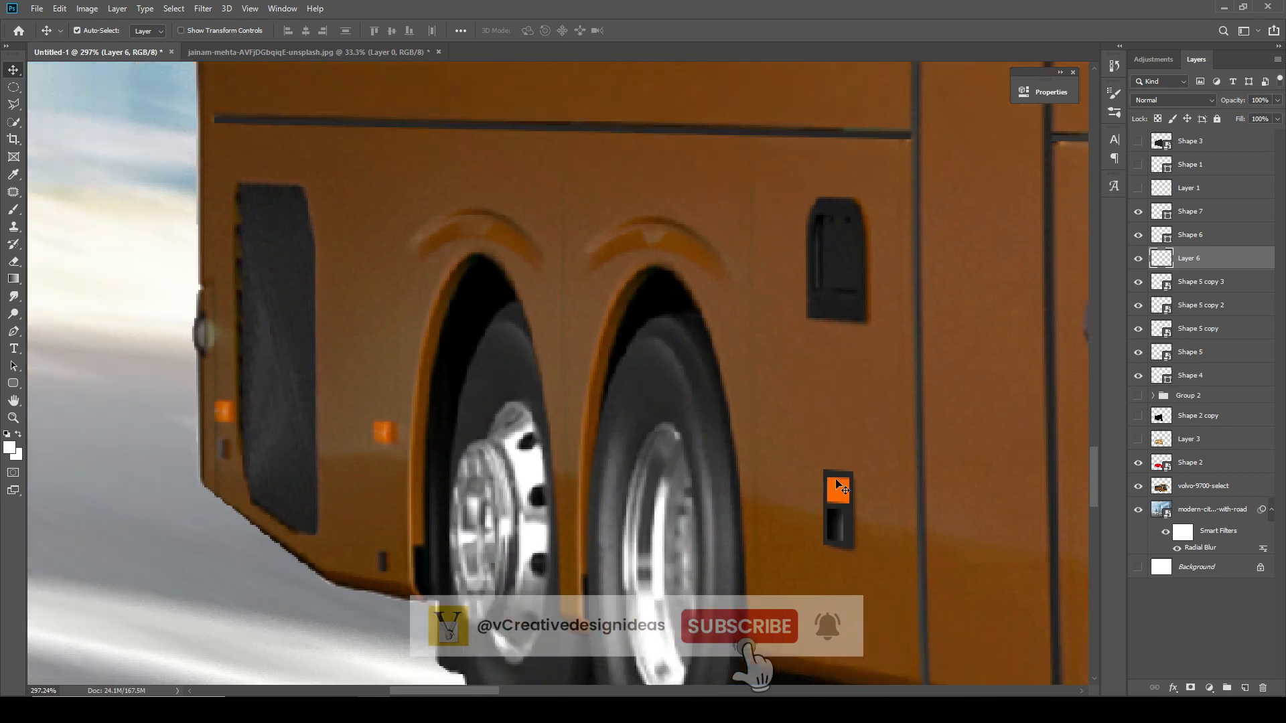
{"action": "left_click_drag", "start_coordinate": [836, 481], "coordinate": [649, 464], "text": "alt"}
{"action": "key", "text": "ctrl+z"}
{"action": "scroll", "coordinate": [36, 239], "scroll_direction": "up", "scroll_amount": 1}
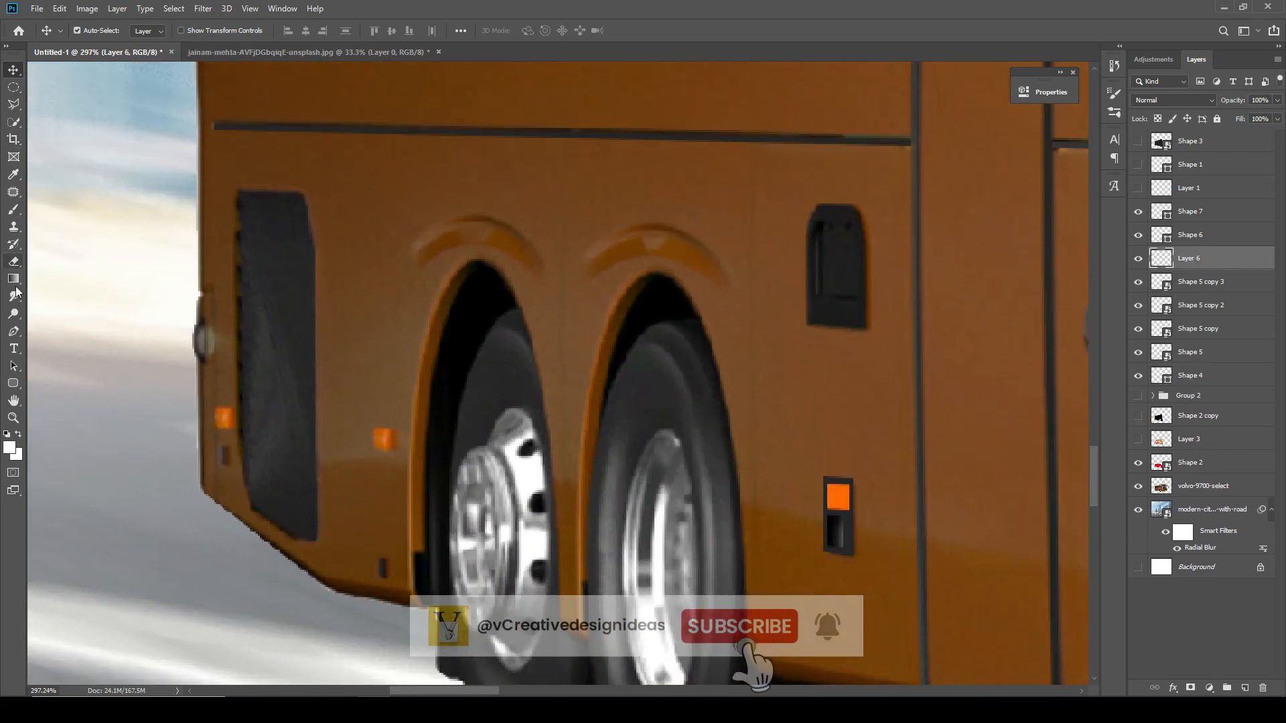
- Trace the dark grille at the bus's rear corner with an unfilled Pen path and turn the path into a selection
{"action": "key", "text": "p"}
{"action": "scroll", "coordinate": [247, 222], "scroll_direction": "up", "scroll_amount": 2}
{"action": "left_click", "coordinate": [233, 180]}
{"action": "left_click", "coordinate": [241, 524]}
{"action": "left_click", "coordinate": [255, 604]}
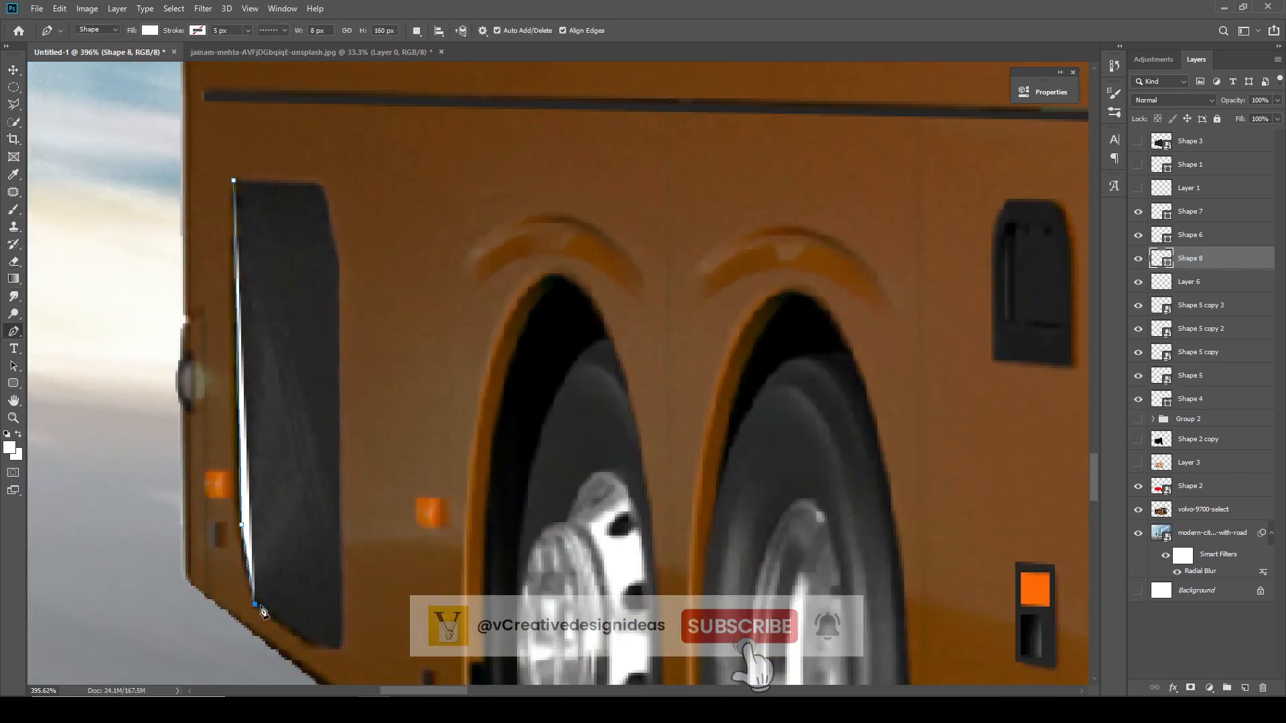
{"action": "key", "text": "ctrl+z"}
{"action": "left_click", "coordinate": [145, 31]}
{"action": "left_click", "coordinate": [92, 58]}
{"action": "left_click_drag", "start_coordinate": [258, 606], "coordinate": [271, 617]}
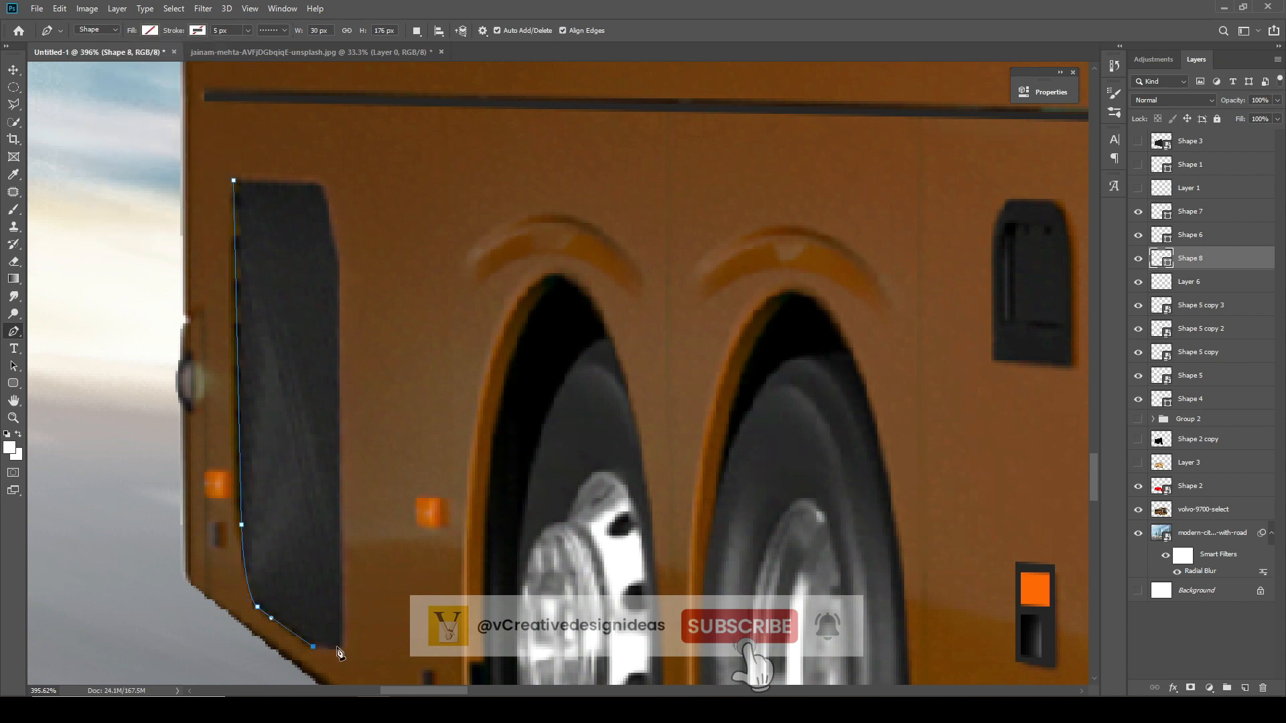
{"action": "left_click", "coordinate": [340, 262]}
{"action": "right_click", "coordinate": [299, 239]}
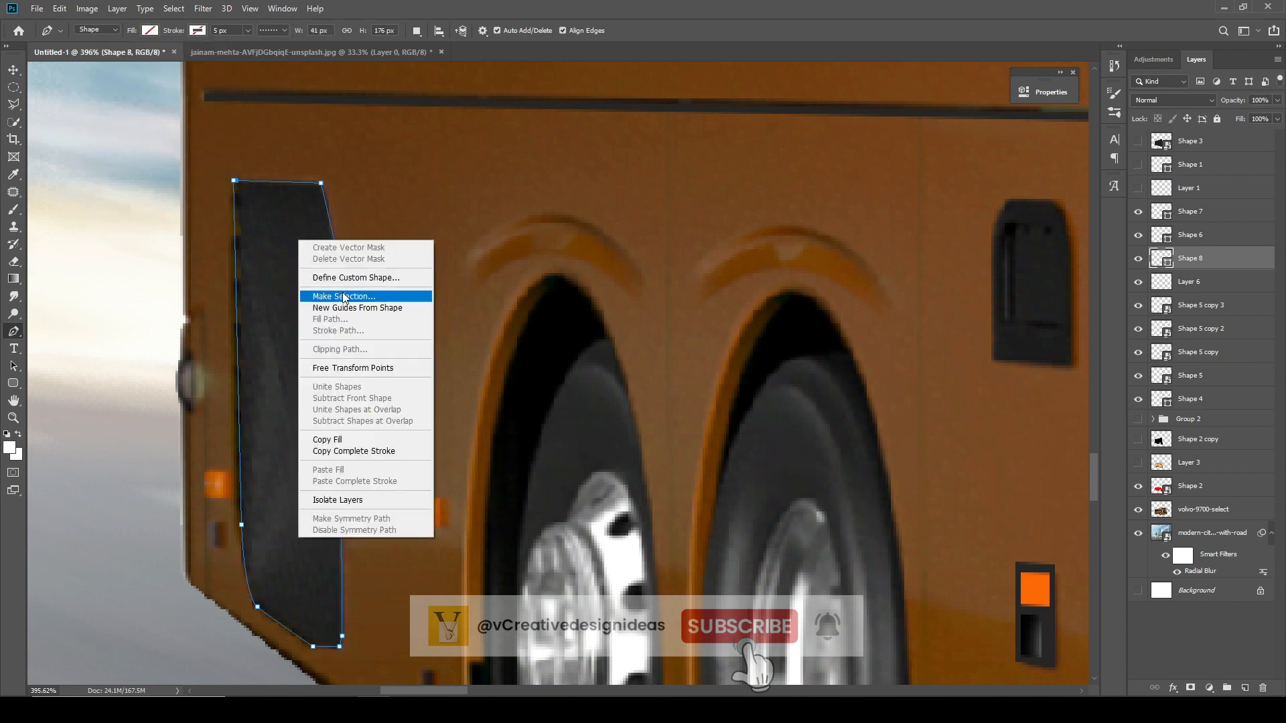
{"action": "left_click", "coordinate": [328, 292]}
{"action": "key", "text": "Return"}
- Try to paste the grille onto a new layer above Shape 7 and move it aside, undoing the attempt
{"action": "left_click", "coordinate": [1196, 464]}
{"action": "left_click", "coordinate": [1213, 213]}
{"action": "key", "text": "ctrl+v"}
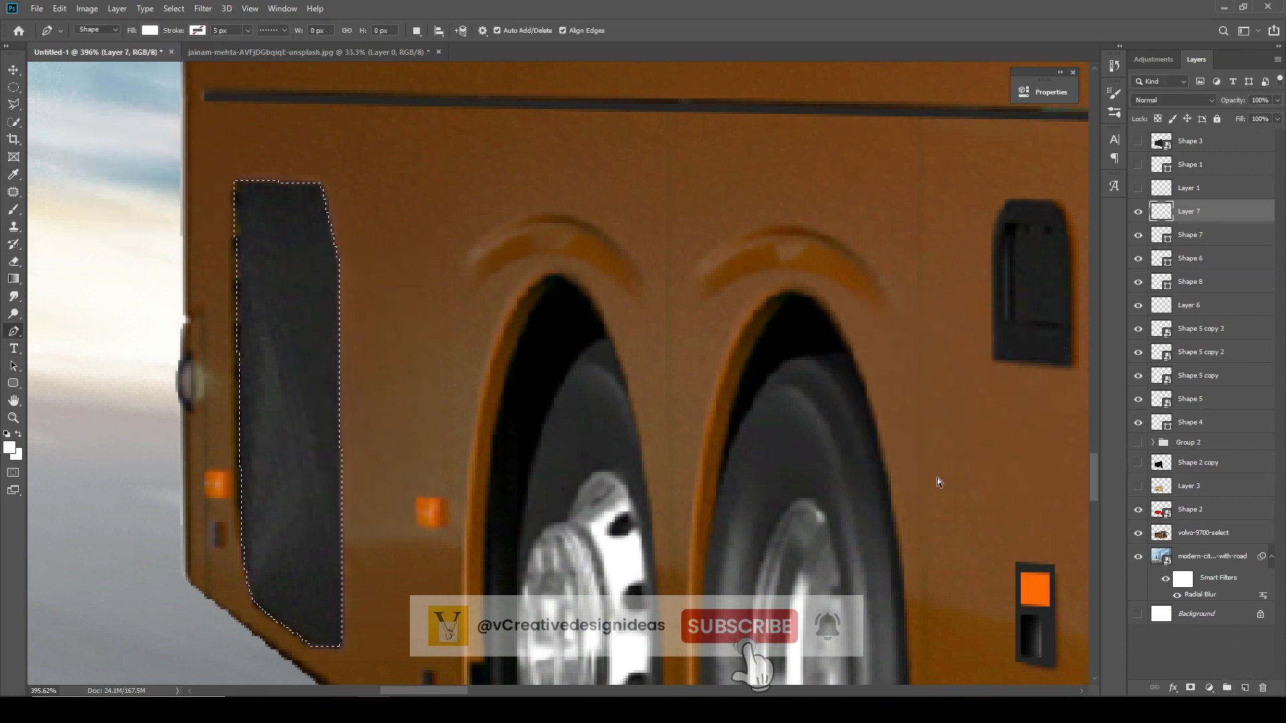
{"action": "left_click", "coordinate": [13, 69]}
{"action": "left_click", "coordinate": [94, 167]}
{"action": "left_click_drag", "start_coordinate": [293, 416], "coordinate": [434, 349]}
{"action": "left_click", "coordinate": [402, 354]}
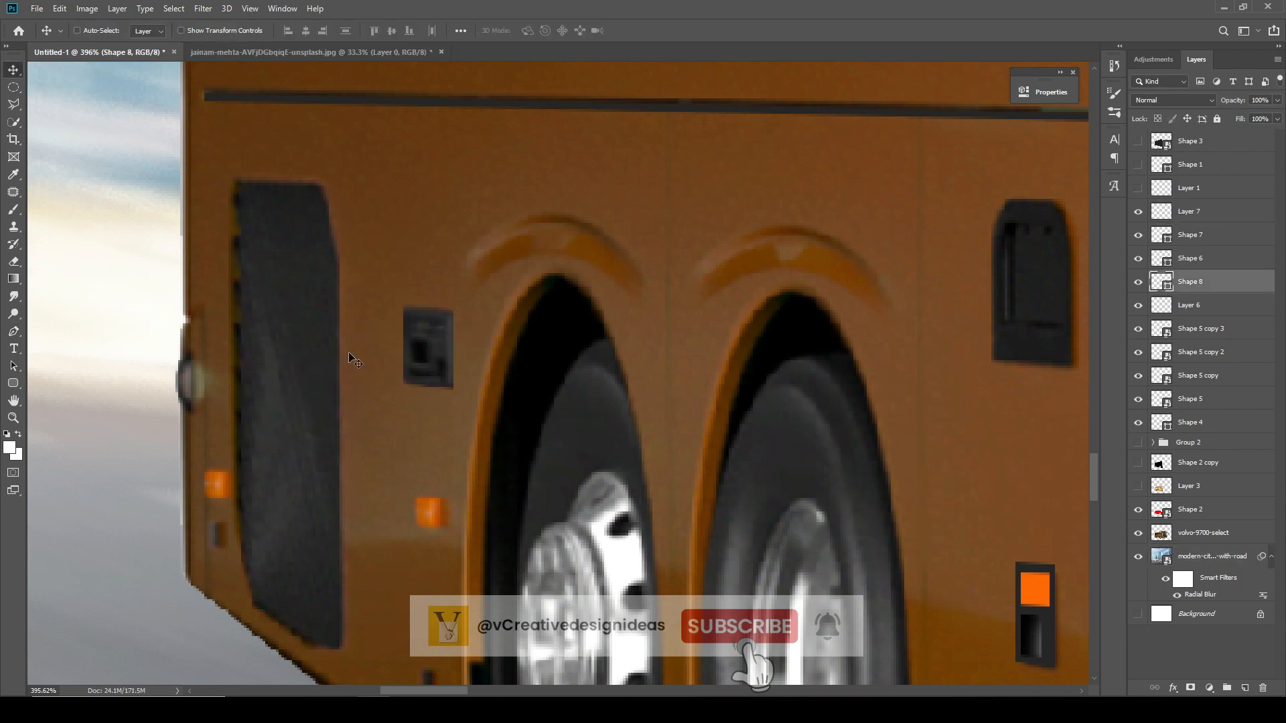
{"action": "key", "text": "ctrl+z"}
{"action": "key", "text": "ctrl+z"}
- Copy the selected rear grille from volvo-9700-select to a new layer and move that layer above Shape 7
{"action": "left_click", "coordinate": [1204, 509]}
{"action": "left_click", "coordinate": [1245, 688]}
{"action": "key", "text": "ctrl+v"}
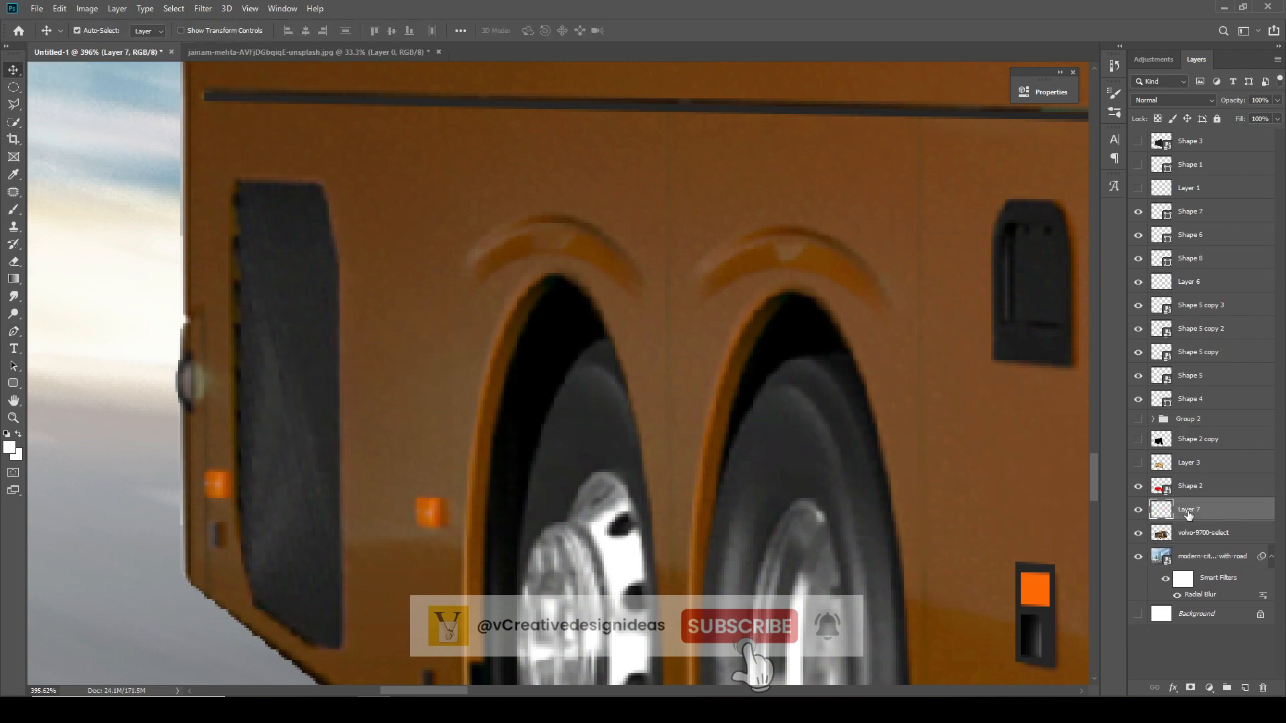
{"action": "left_click_drag", "start_coordinate": [1189, 514], "coordinate": [1190, 203]}
- Show Group 2 temporarily to examine how the copied bus details and seam lines sit over the palace artwork
{"action": "left_click", "coordinate": [1139, 442]}
{"action": "scroll", "coordinate": [474, 422], "scroll_direction": "down", "scroll_amount": 10}
{"action": "scroll", "coordinate": [475, 419], "scroll_direction": "up", "scroll_amount": 3}
{"action": "scroll", "coordinate": [489, 416], "scroll_direction": "down", "scroll_amount": 2}
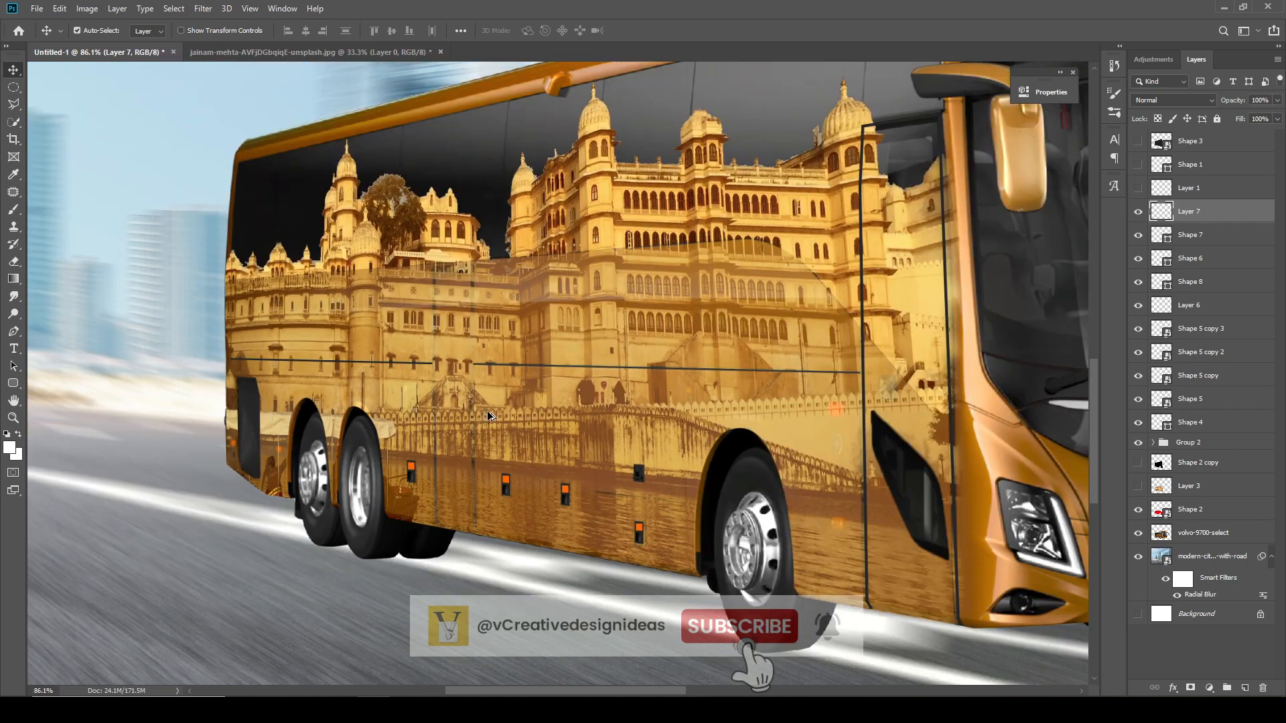
{"action": "left_click", "coordinate": [1139, 442]}
{"action": "scroll", "coordinate": [486, 436], "scroll_direction": "up", "scroll_amount": 6}
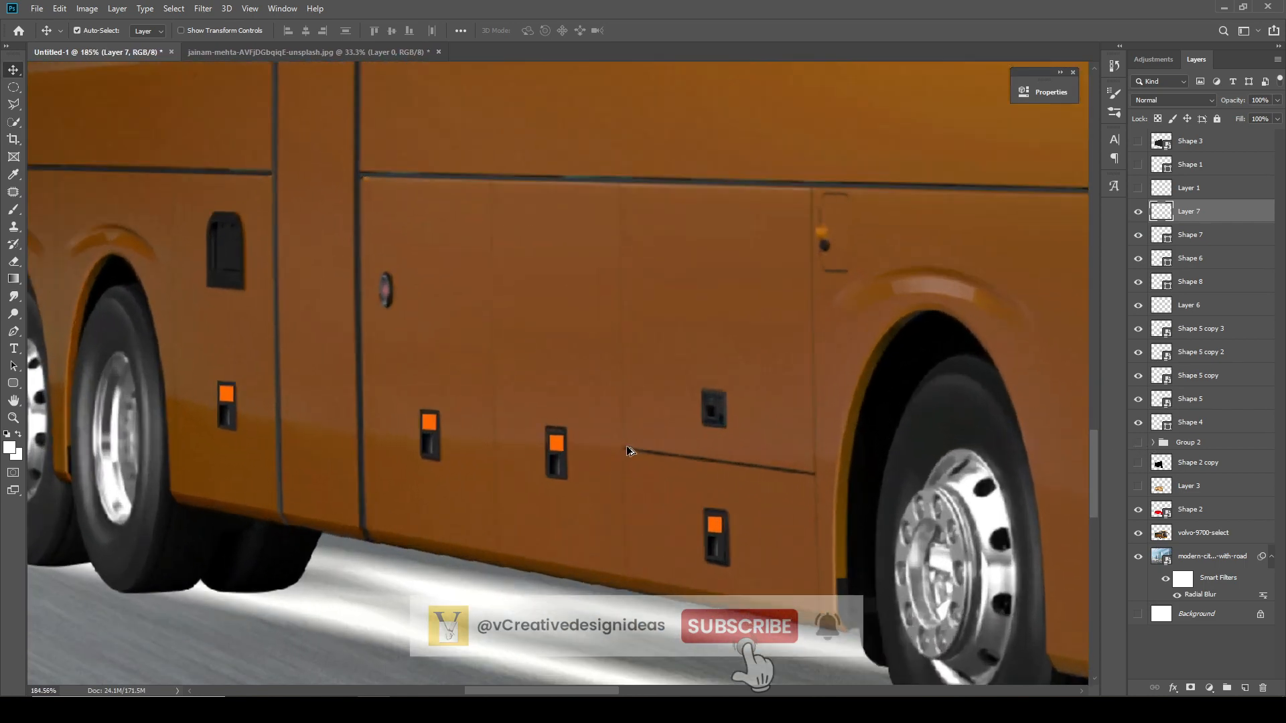
{"action": "scroll", "coordinate": [629, 451], "scroll_direction": "down", "scroll_amount": 5}
{"action": "scroll", "coordinate": [401, 427], "scroll_direction": "up", "scroll_amount": 4}
- Draw a vertical Pen line about 299 px tall along the first luggage panel seam in front of the tall side door
{"action": "left_click", "coordinate": [13, 331]}
{"action": "scroll", "coordinate": [669, 211], "scroll_direction": "up", "scroll_amount": 2}
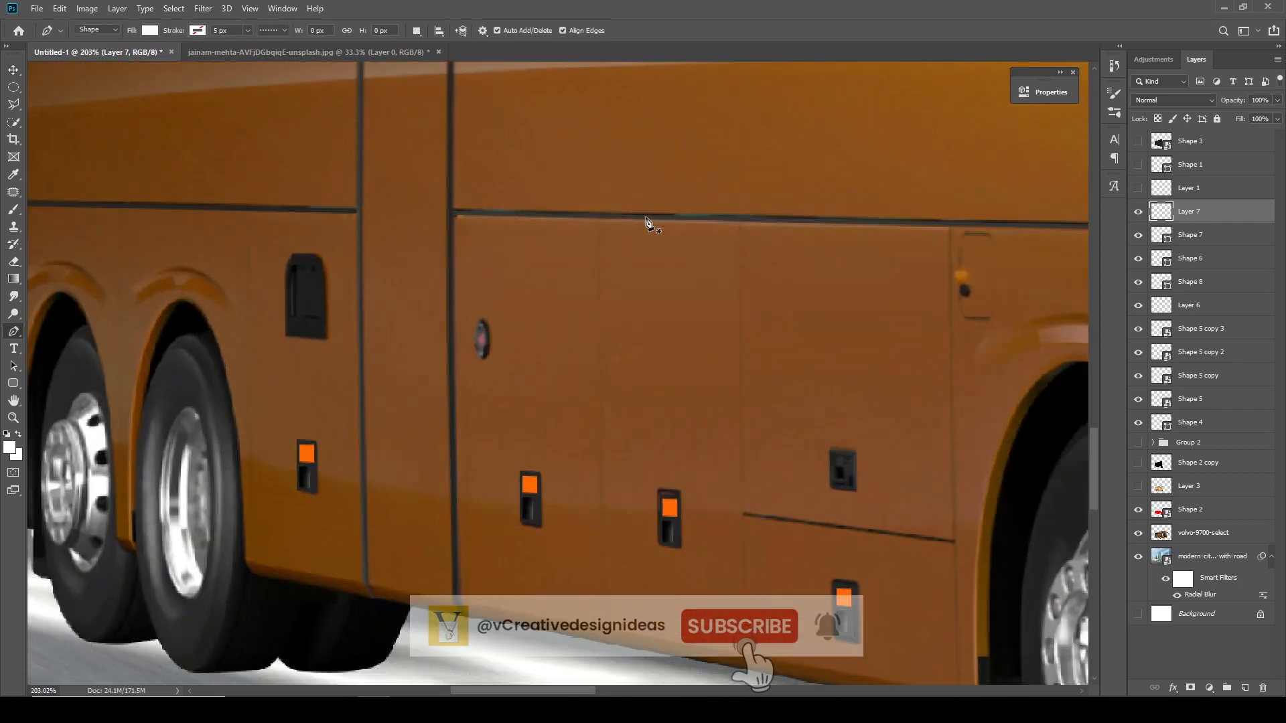
{"action": "left_click", "coordinate": [598, 220]}
{"action": "left_click", "coordinate": [604, 633]}
- Give the vertical luggage panel line no fill and a solid grey stroke 3 px wide
{"action": "left_click", "coordinate": [197, 30]}
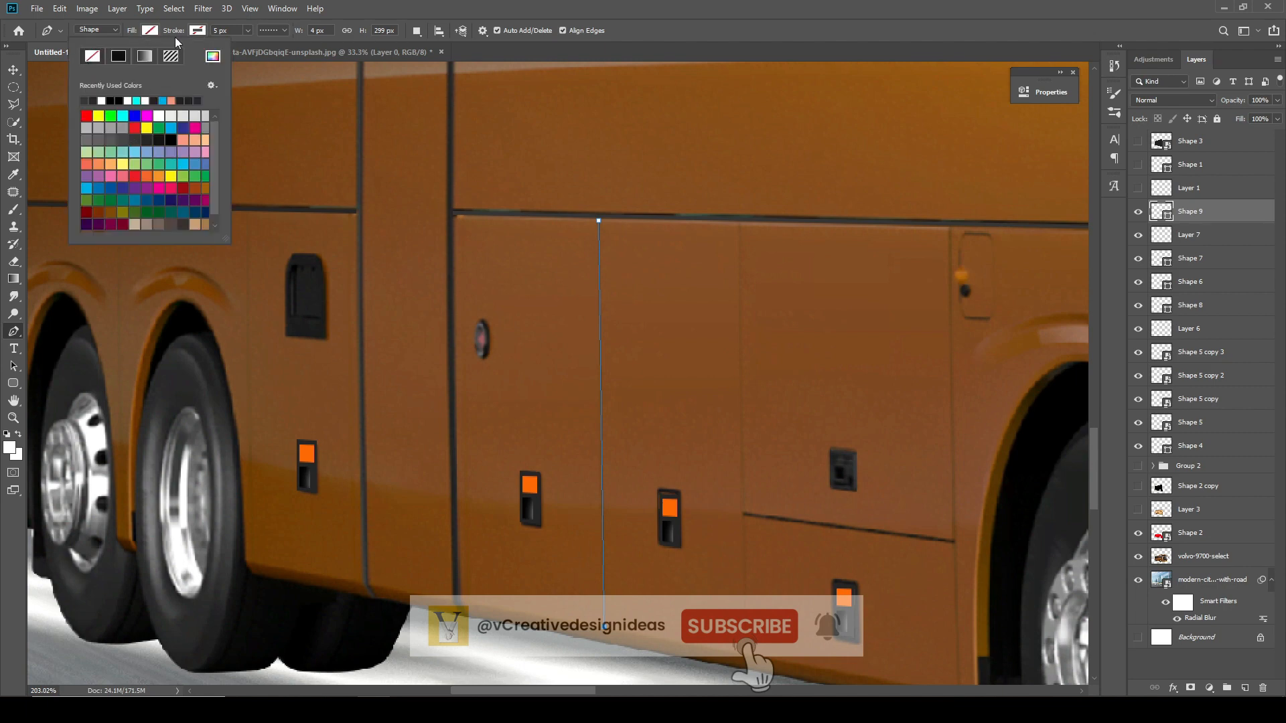
{"action": "left_click", "coordinate": [197, 30]}
{"action": "left_click", "coordinate": [236, 101]}
{"action": "double_click", "coordinate": [220, 30]}
{"action": "type", "text": "3"}
{"action": "key", "text": "Return"}
{"action": "left_click", "coordinate": [284, 30]}
{"action": "left_click", "coordinate": [270, 73]}
- Duplicate the vertical seam line onto the next luggage panel seam and stretch it down to the bus's lower edge
{"action": "key", "text": "v"}
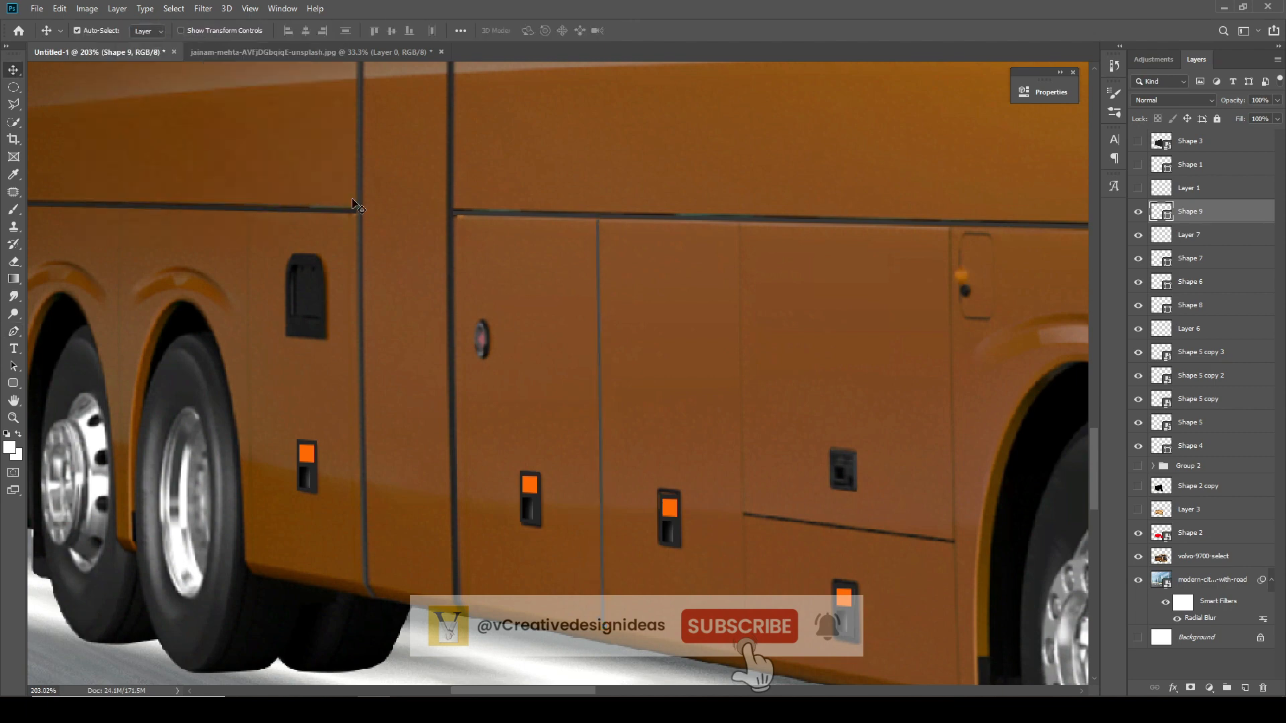
{"action": "left_click_drag", "start_coordinate": [598, 321], "coordinate": [739, 323]}
{"action": "scroll", "coordinate": [790, 469], "scroll_direction": "down", "scroll_amount": 1}
{"action": "key", "text": "ctrl+t"}
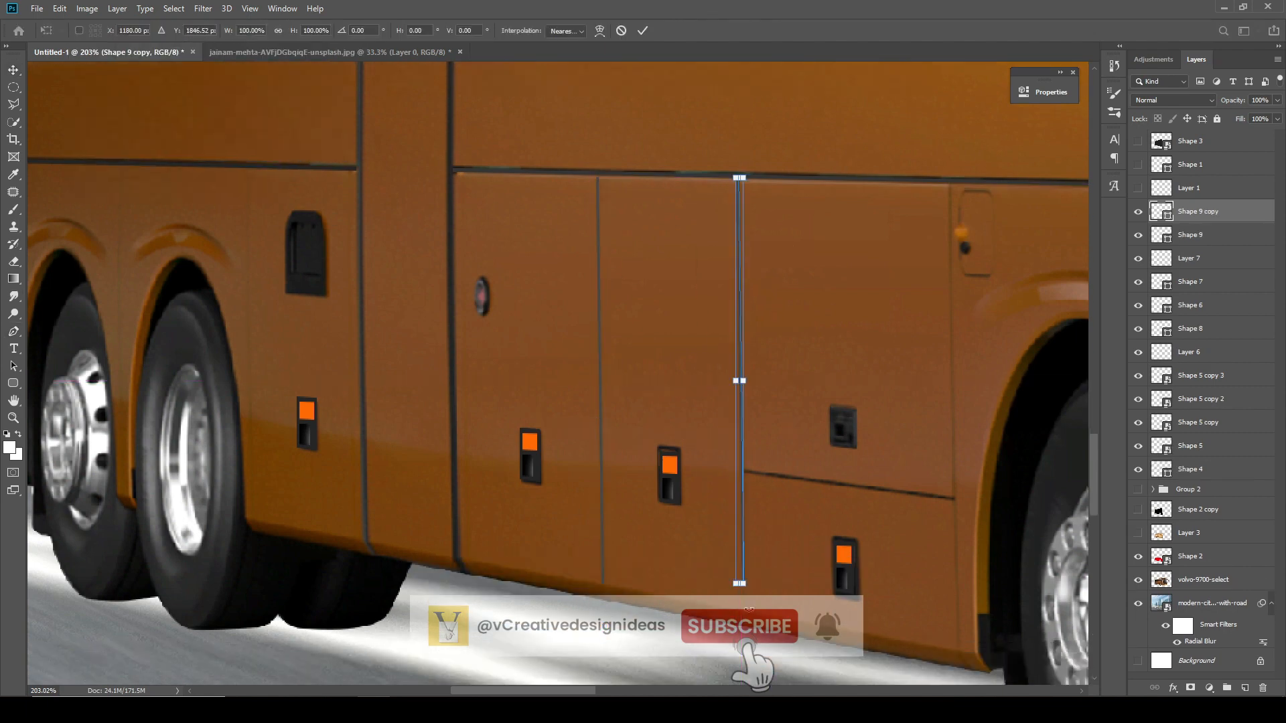
{"action": "left_click_drag", "start_coordinate": [740, 584], "coordinate": [742, 611]}
{"action": "key", "text": "Return"}
- Duplicate the seam line to the panel edge behind the front wheel and extend its lower end to the bus's bottom edge
{"action": "left_click_drag", "start_coordinate": [742, 514], "coordinate": [948, 513]}
{"action": "scroll", "coordinate": [949, 268], "scroll_direction": "up", "scroll_amount": 1}
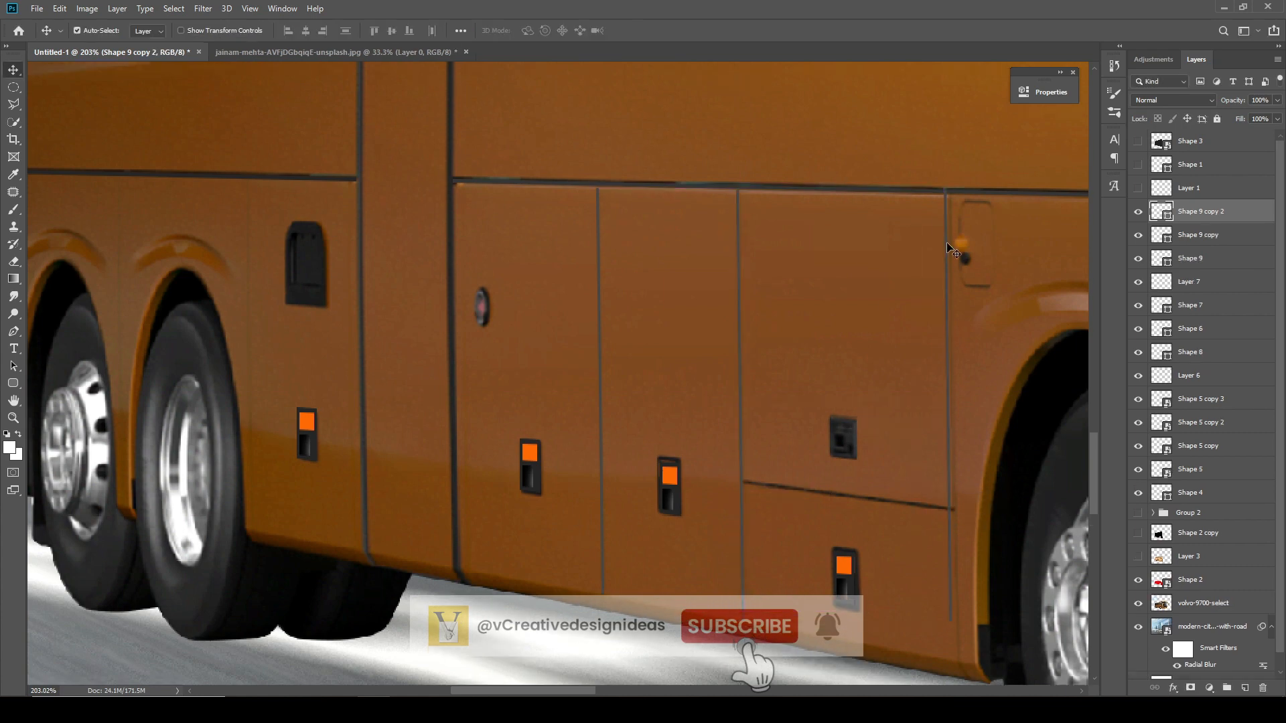
{"action": "scroll", "coordinate": [950, 251], "scroll_direction": "down", "scroll_amount": 2}
{"action": "key", "text": "ctrl+t"}
{"action": "key", "text": "Return"}
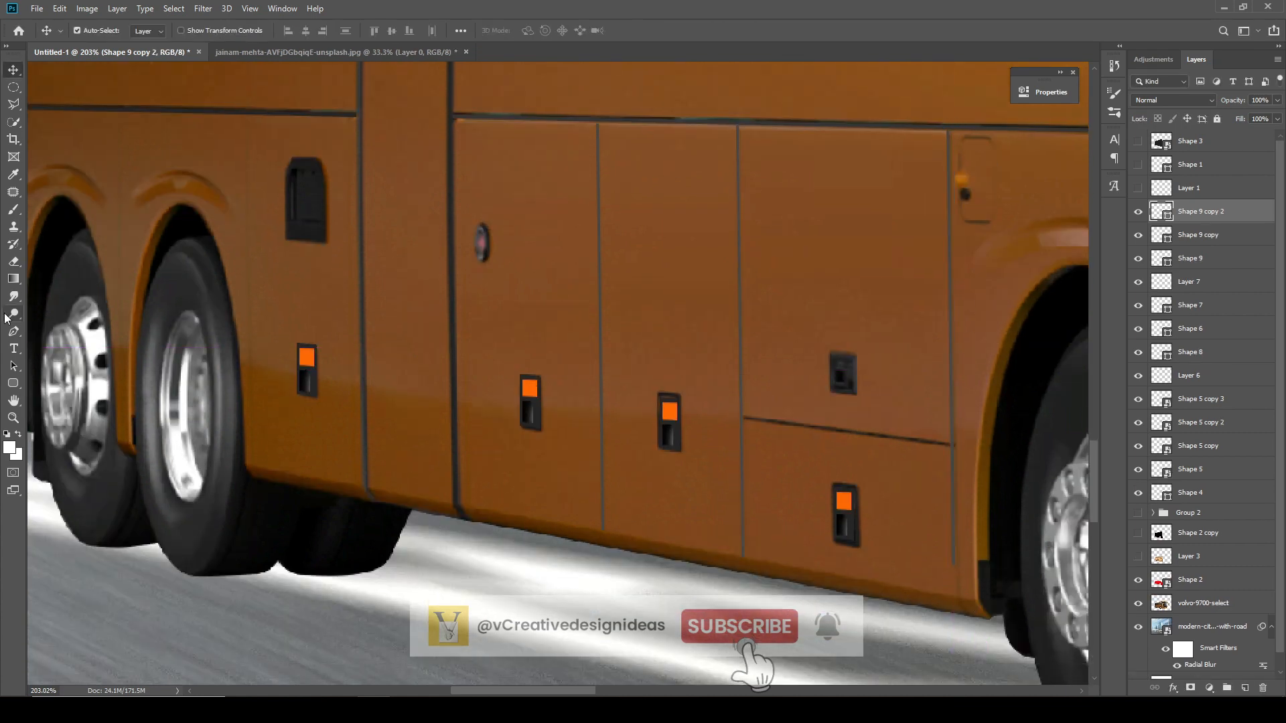
{"action": "right_click", "coordinate": [14, 331]}
{"action": "left_click", "coordinate": [67, 395]}
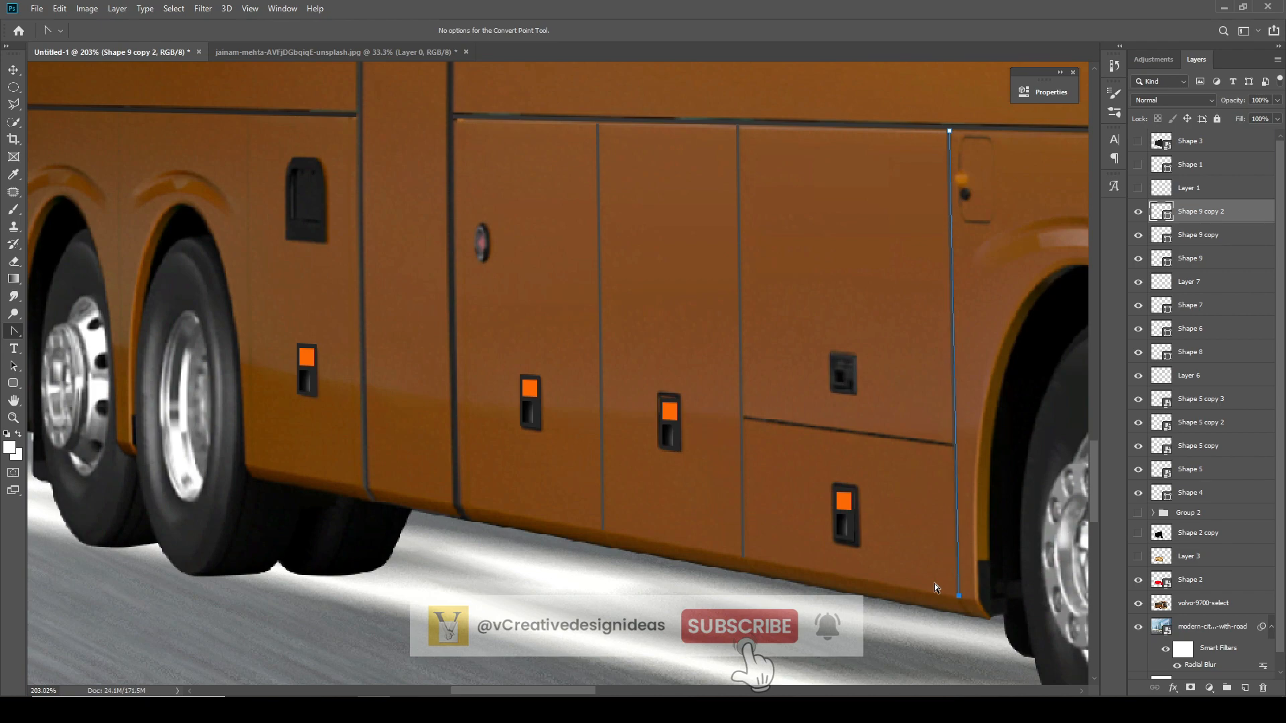
- Move the Shape 9 copy 2 line from the front wheel to the panel seam just ahead of the rear wheels
{"action": "left_click", "coordinate": [13, 69]}
{"action": "scroll", "coordinate": [804, 461], "scroll_direction": "down", "scroll_amount": 4}
{"action": "left_click_drag", "start_coordinate": [877, 395], "coordinate": [519, 385]}
{"action": "scroll", "coordinate": [520, 492], "scroll_direction": "up", "scroll_amount": 5}
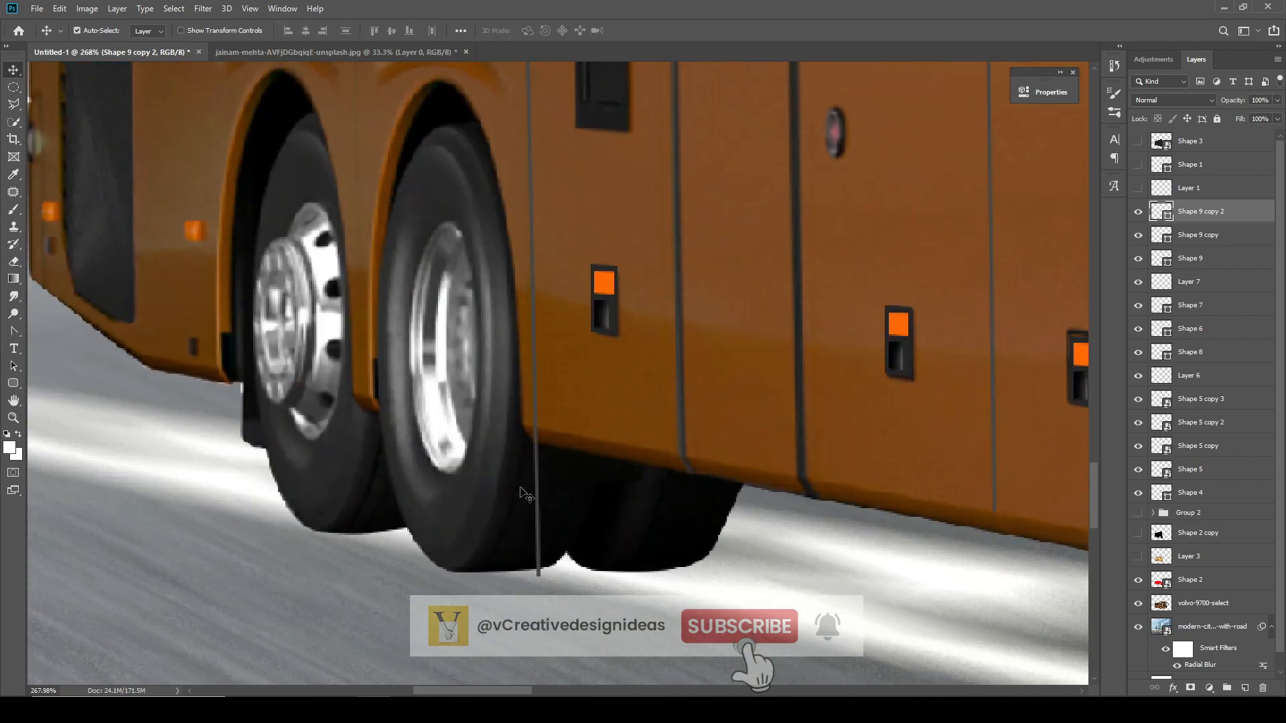
- Shorten the line ahead of the rear wheels to end at the body's lower edge and nudge it onto the seam
{"action": "right_click", "coordinate": [14, 331]}
{"action": "left_click", "coordinate": [67, 396]}
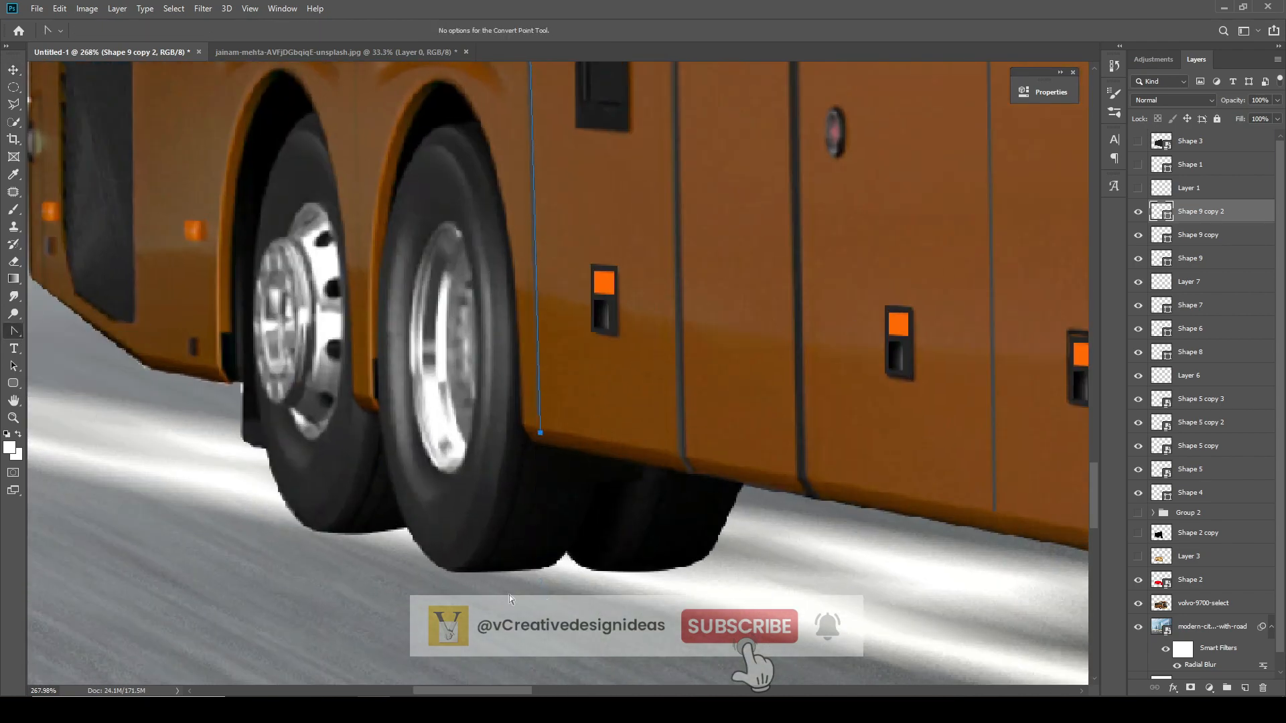
{"action": "key", "text": "shift+Left"}
{"action": "key", "text": "shift+Right"}
{"action": "key", "text": "Left"}
{"action": "key", "text": "Left"}
{"action": "key", "text": "Left"}
{"action": "key", "text": "Left"}
{"action": "left_click", "coordinate": [8, 73]}
- Show Group 2 temporarily to check the vertical panel lines against the palace artwork
{"action": "scroll", "coordinate": [584, 535], "scroll_direction": "down", "scroll_amount": 9}
{"action": "left_click", "coordinate": [548, 413]}
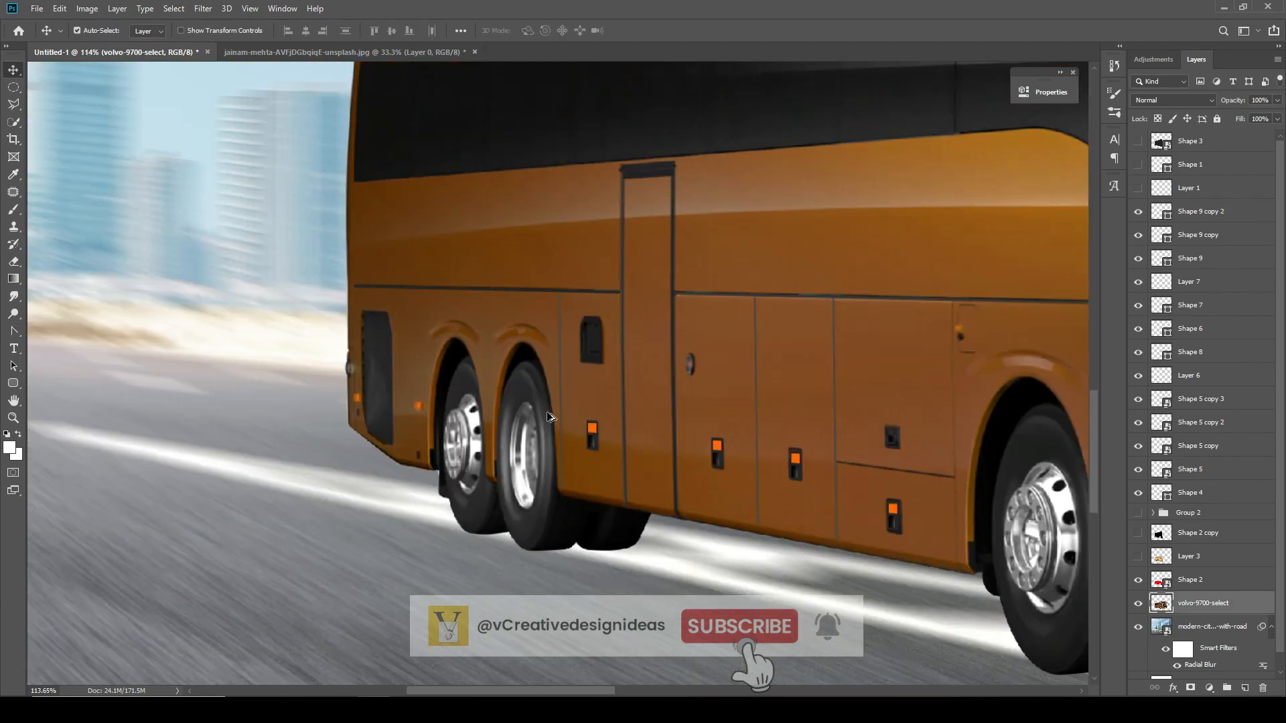
{"action": "scroll", "coordinate": [547, 417], "scroll_direction": "up", "scroll_amount": 3}
{"action": "left_click", "coordinate": [1138, 512]}
{"action": "scroll", "coordinate": [562, 458], "scroll_direction": "down", "scroll_amount": 3}
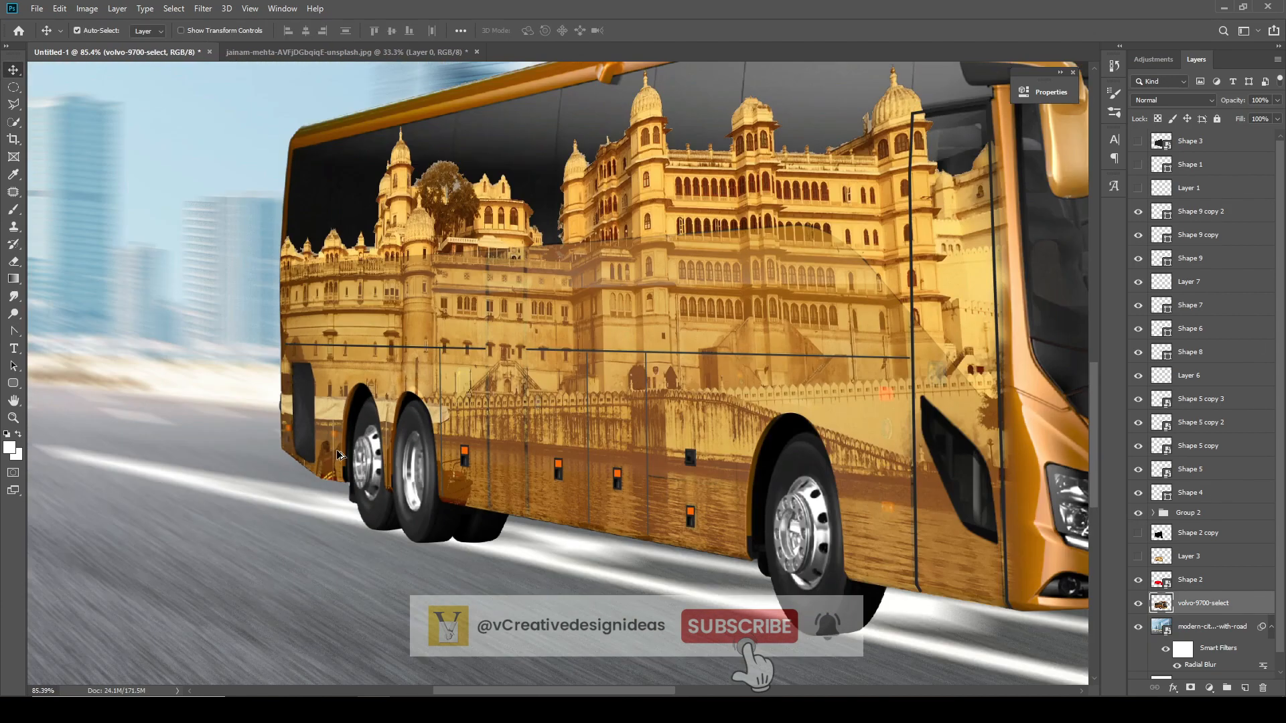
{"action": "left_click", "coordinate": [1138, 512]}
- Duplicate the Shape 9 copy line onto the panel seam behind the front wheel and nudge it into alignment
{"action": "scroll", "coordinate": [700, 420], "scroll_direction": "up", "scroll_amount": 3}
{"action": "left_click", "coordinate": [704, 422]}
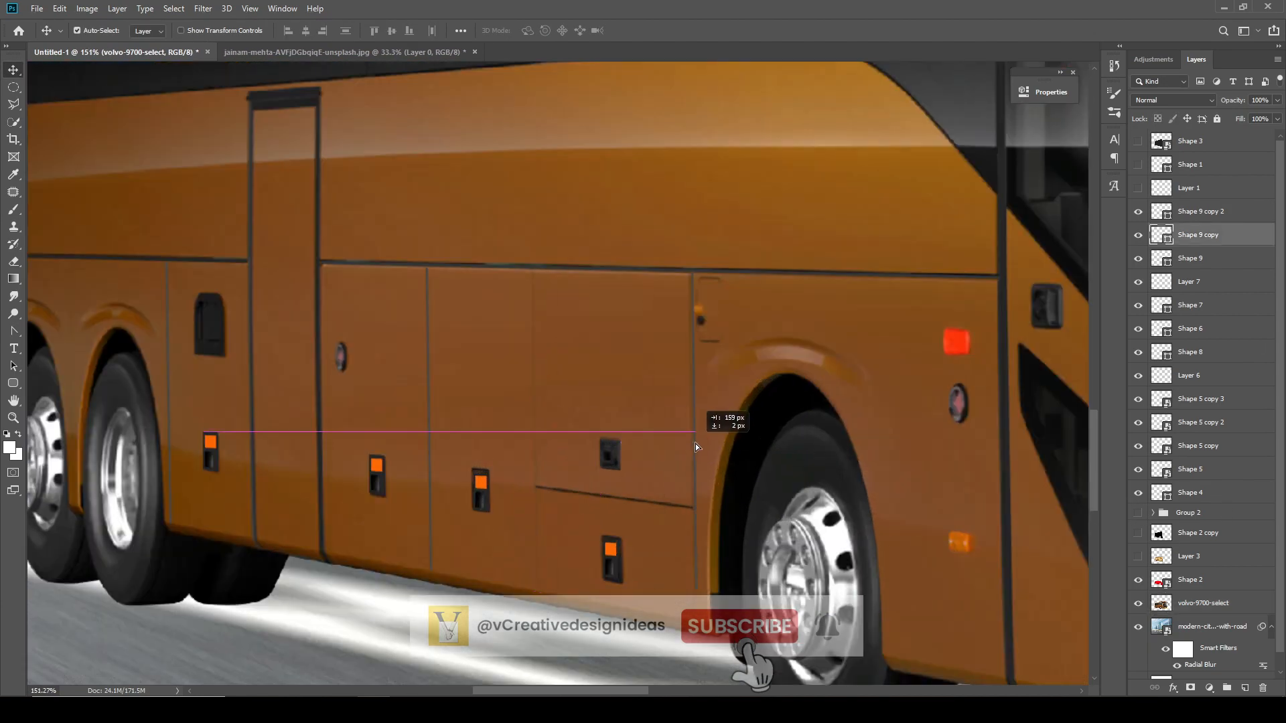
{"action": "scroll", "coordinate": [700, 421], "scroll_direction": "up", "scroll_amount": 3}
{"action": "scroll", "coordinate": [388, 537], "scroll_direction": "down", "scroll_amount": 3}
{"action": "mouse_move", "coordinate": [691, 415]}
{"action": "left_mouse_down"}
{"action": "mouse_move", "coordinate": [437, 407]}
{"action": "mouse_move", "coordinate": [686, 409]}
{"action": "left_mouse_up"}
{"action": "scroll", "coordinate": [388, 537], "scroll_direction": "up", "scroll_amount": 1}
{"action": "key", "text": "Right"}
{"action": "key", "text": "Right"}
{"action": "key", "text": "Right"}
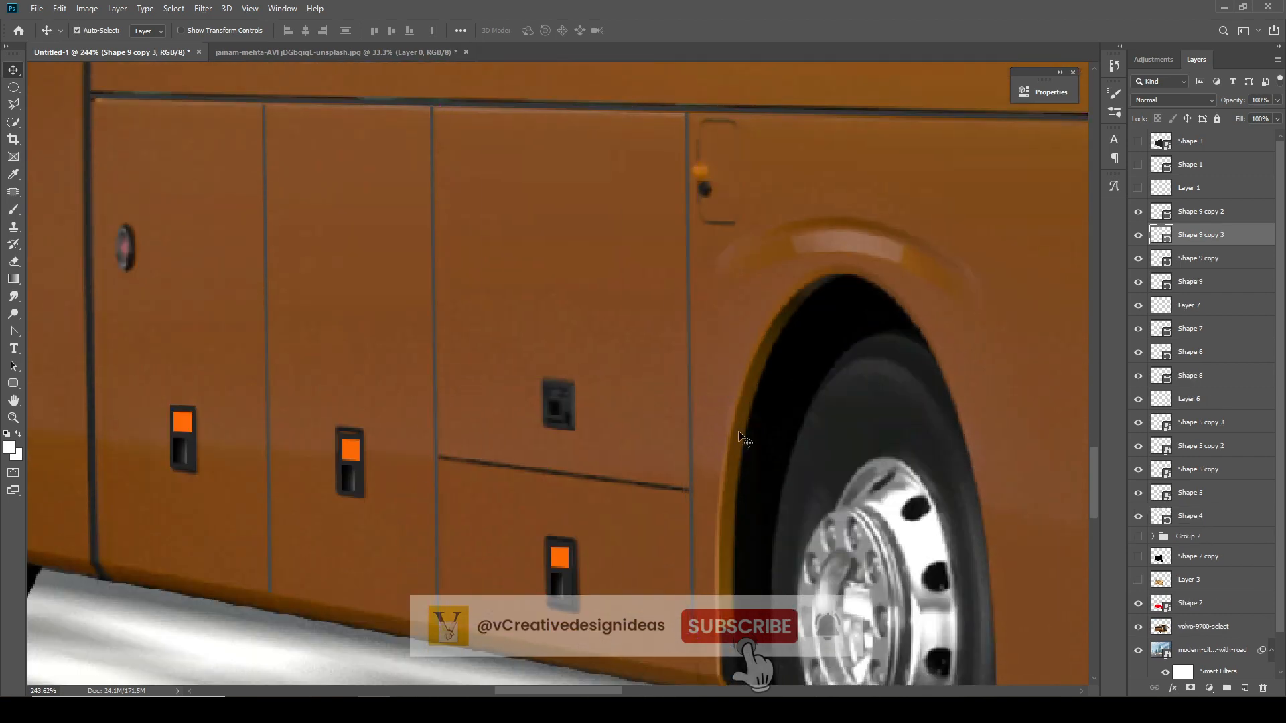
- Show Group 2, make Layer 4 active and load the palace artwork's outline as a selection
{"action": "left_click", "coordinate": [11, 337]}
{"action": "scroll", "coordinate": [713, 589], "scroll_direction": "down", "scroll_amount": 1}
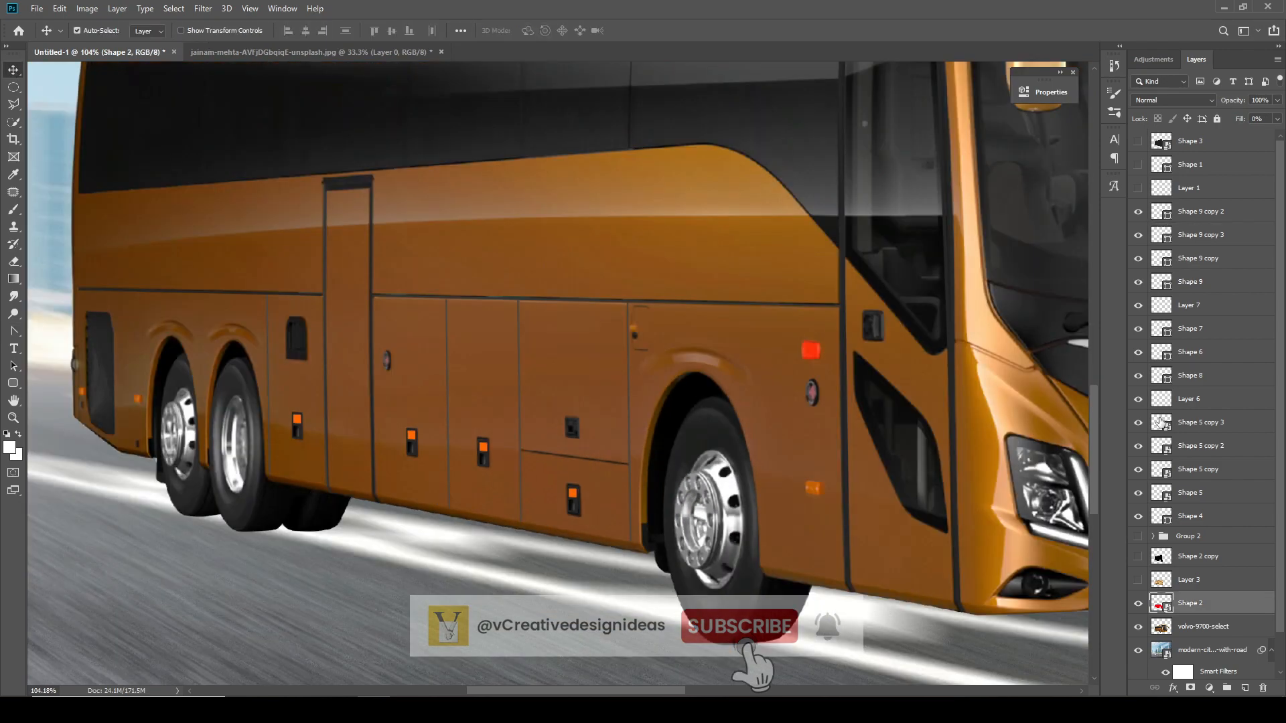
{"action": "left_click", "coordinate": [1138, 536]}
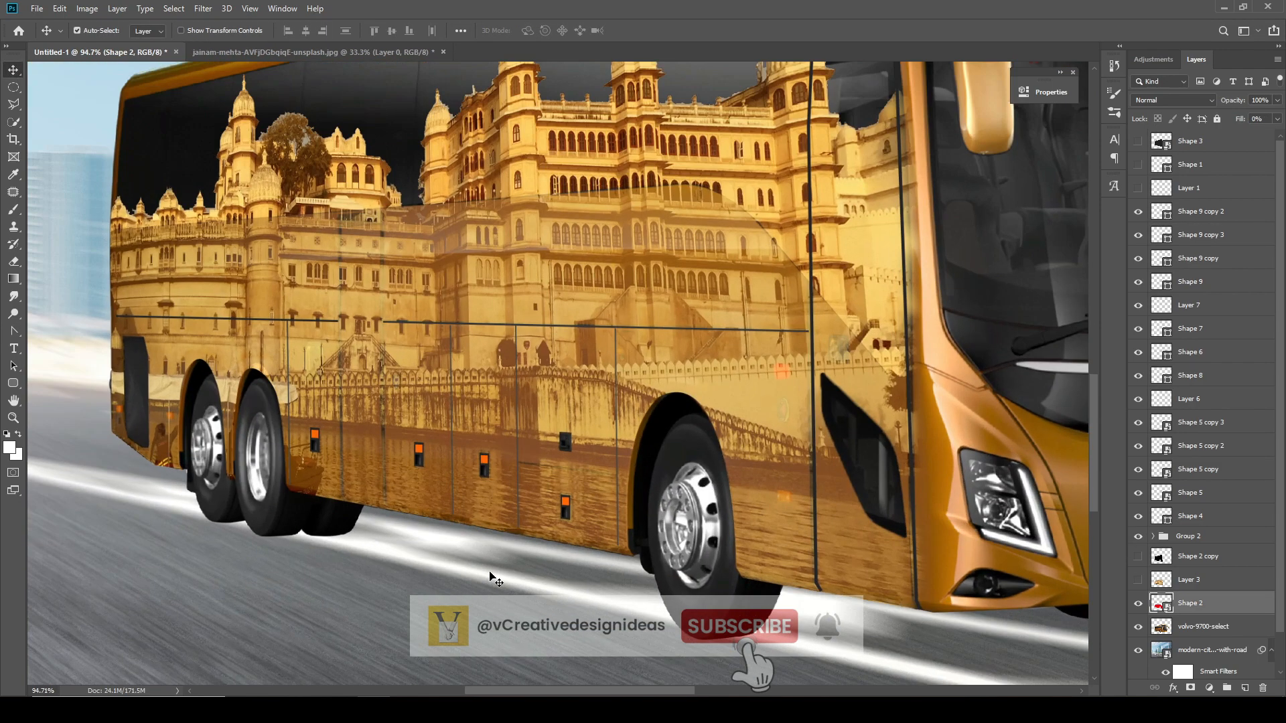
{"action": "left_click", "coordinate": [594, 454]}
{"action": "left_click", "coordinate": [1163, 601]}
{"action": "scroll", "coordinate": [1232, 631], "scroll_direction": "down", "scroll_amount": 2}
{"action": "left_click", "coordinate": [1214, 578], "text": "ctrl"}
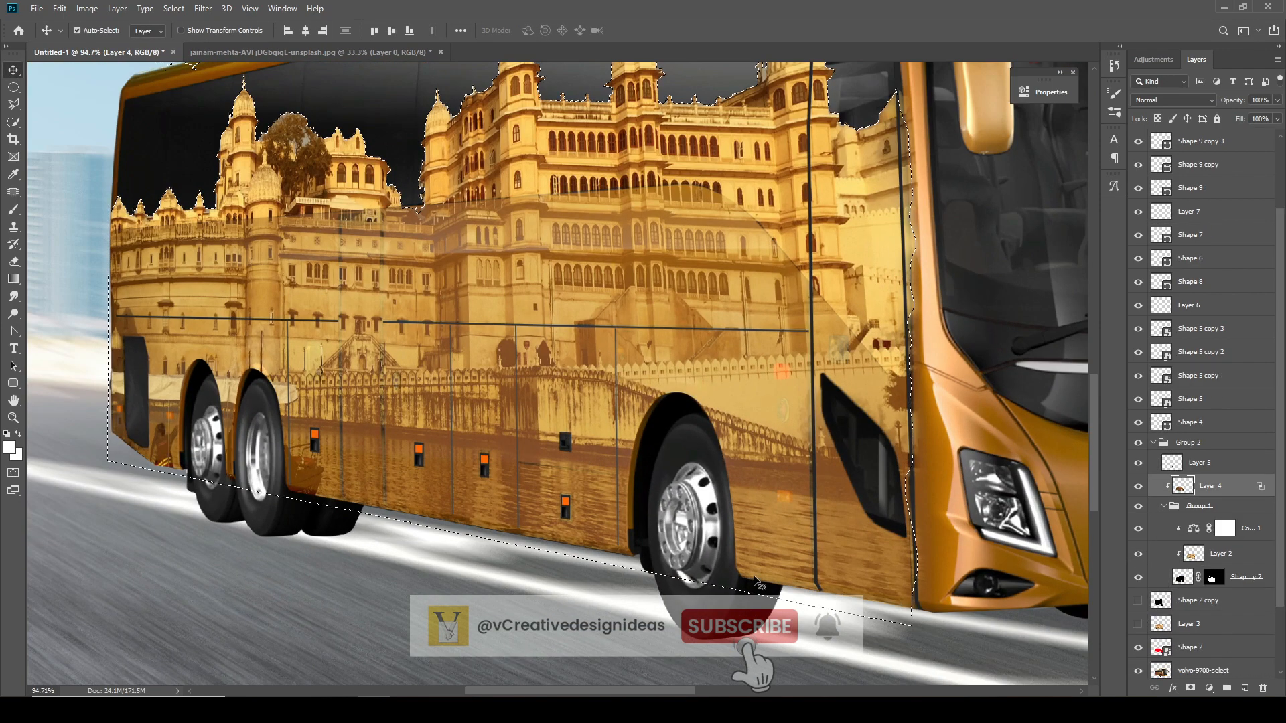
- Erase along the bus's lower edge between the wheels on Layer 4, within the selection
{"action": "left_click", "coordinate": [13, 262]}
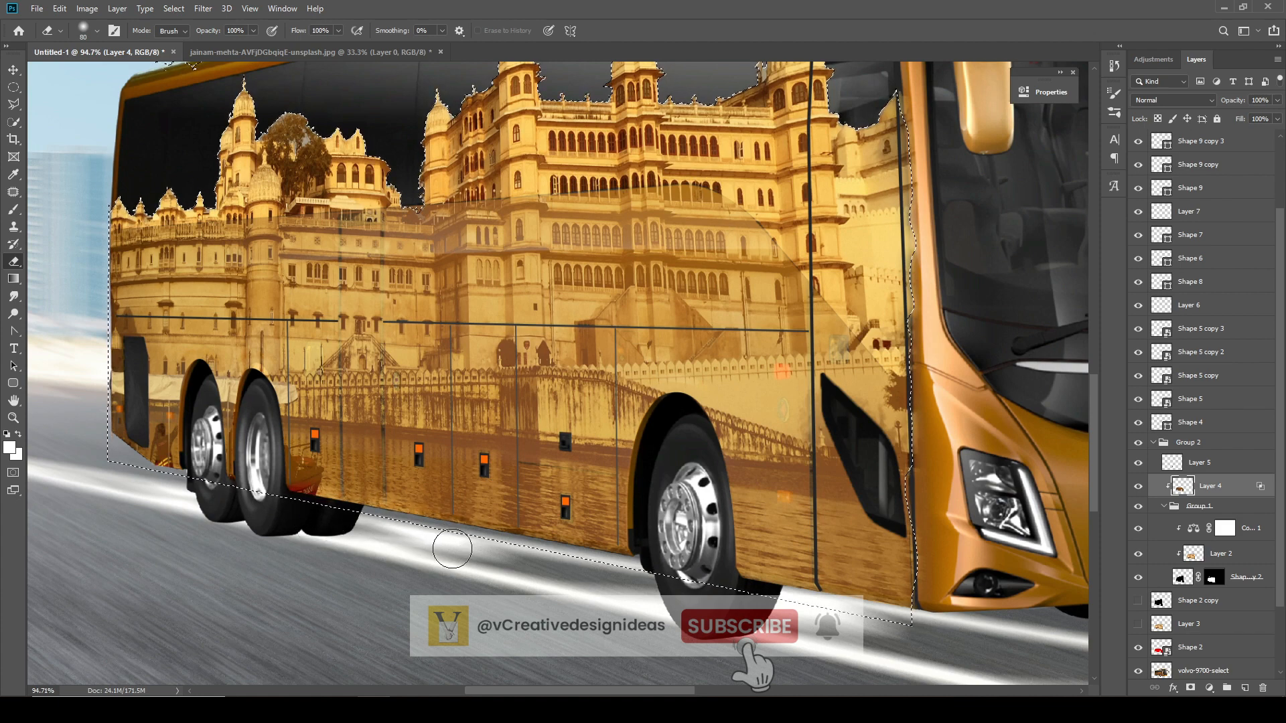
{"action": "left_click_drag", "start_coordinate": [505, 536], "coordinate": [601, 568]}
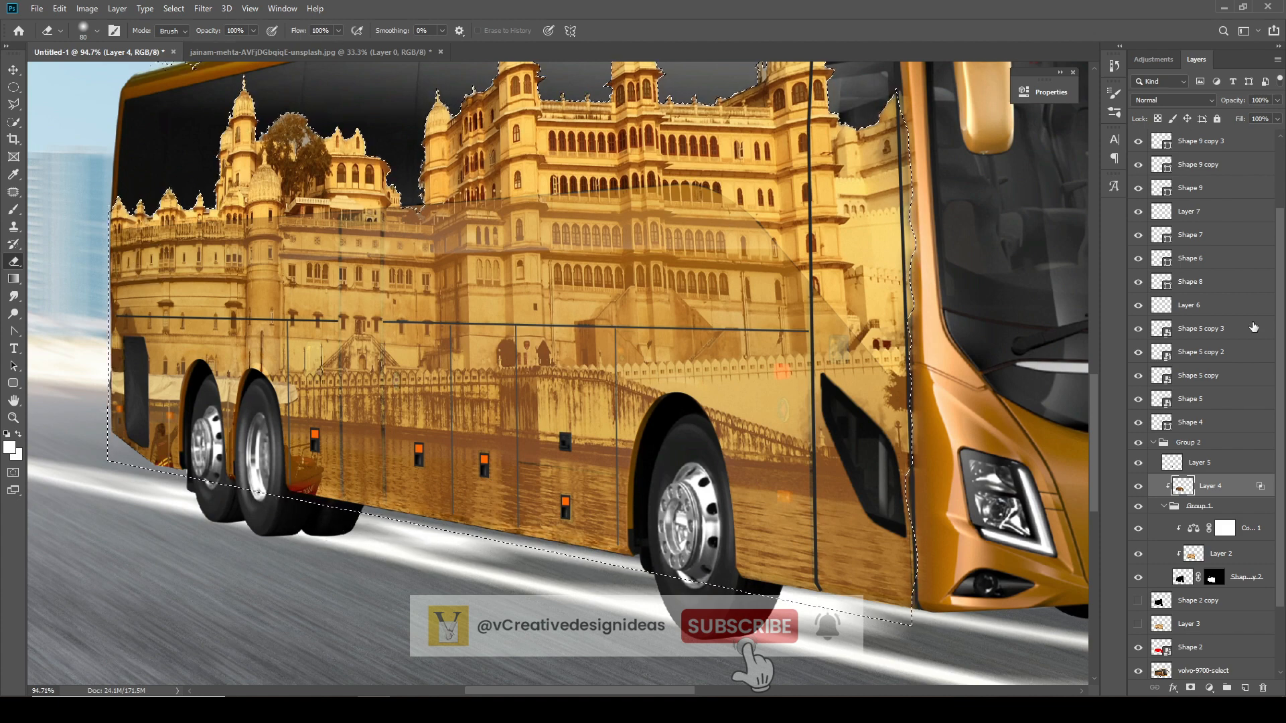
{"action": "left_click", "coordinate": [1214, 577]}
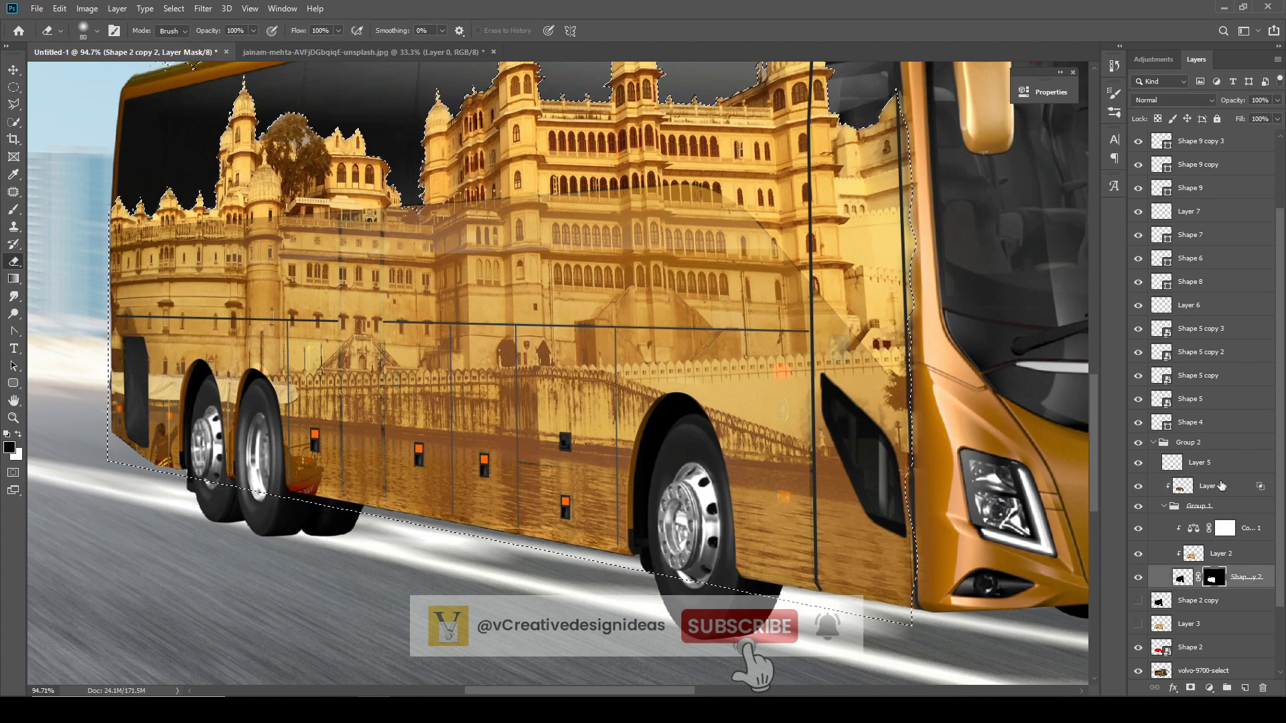
{"action": "left_click", "coordinate": [1221, 485]}
- Set the brush colour to the brown sampled from the bus's lower body, keeping Layer 4 active
{"action": "left_click", "coordinate": [13, 210]}
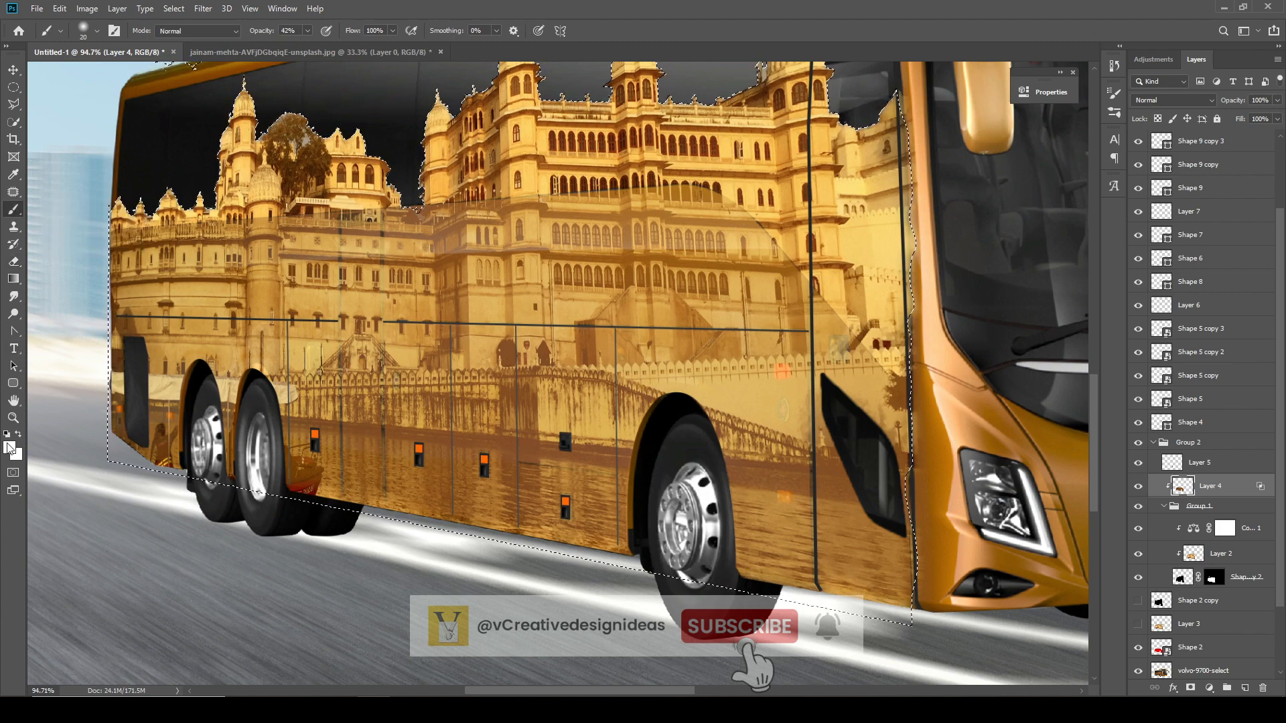
{"action": "left_click", "coordinate": [9, 448]}
{"action": "left_click", "coordinate": [864, 584]}
{"action": "left_click", "coordinate": [1192, 270]}
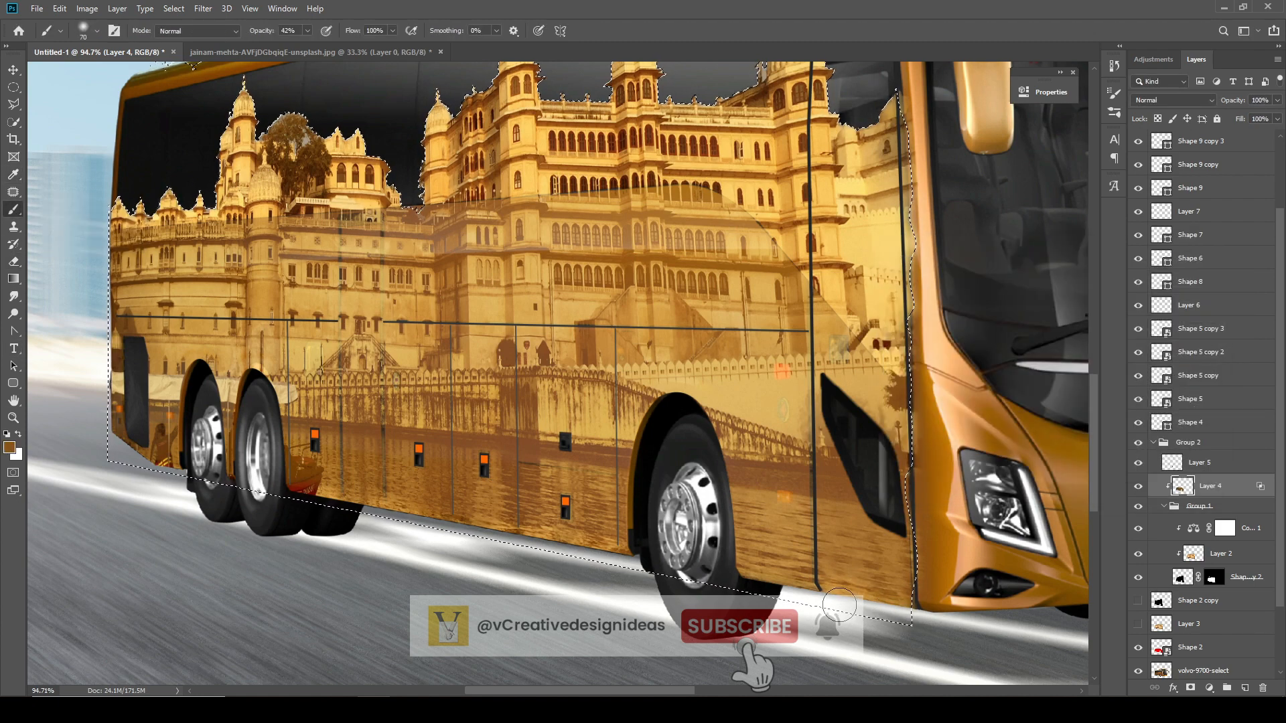
- Soften the edges of the palace artwork on Layer 2 with the Eraser at 39% opacity, including the edge beside the windshield pillar
{"action": "left_click", "coordinate": [1197, 556]}
{"action": "left_click", "coordinate": [13, 261]}
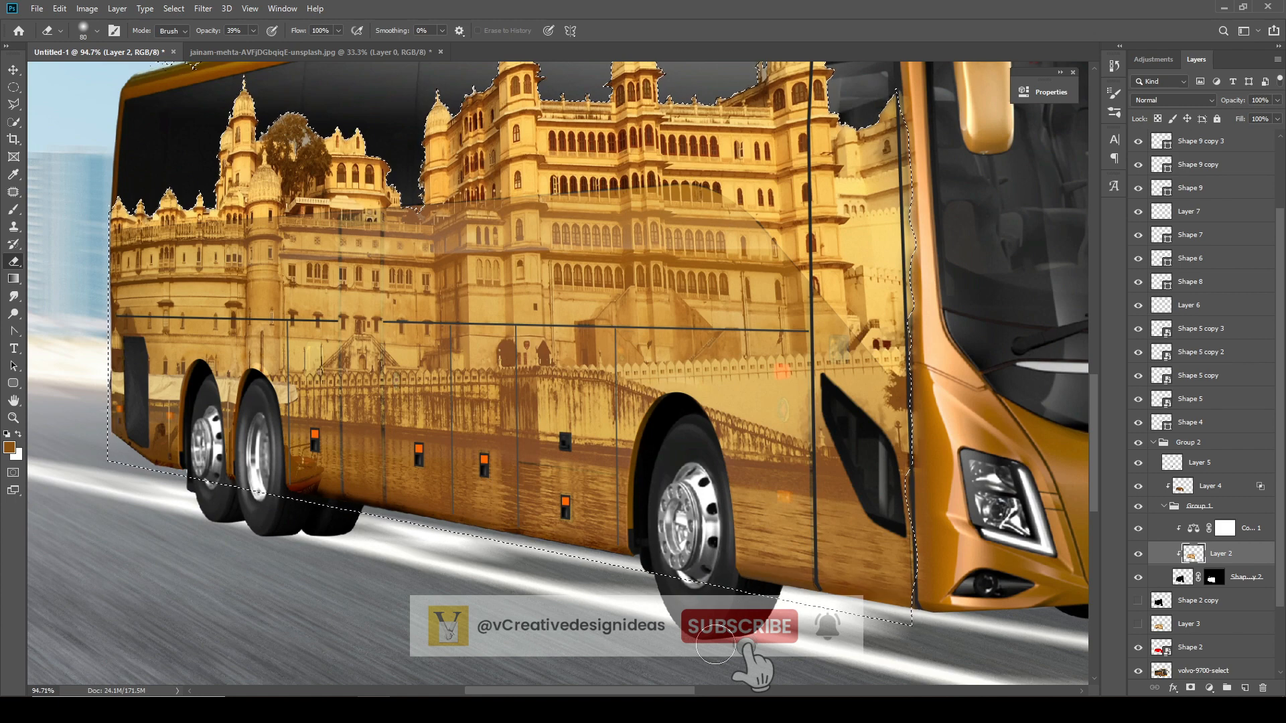
{"action": "scroll", "coordinate": [703, 348], "scroll_direction": "down", "scroll_amount": 2}
{"action": "left_click_drag", "start_coordinate": [675, 249], "coordinate": [680, 497]}
{"action": "scroll", "coordinate": [682, 402], "scroll_direction": "up", "scroll_amount": 2}
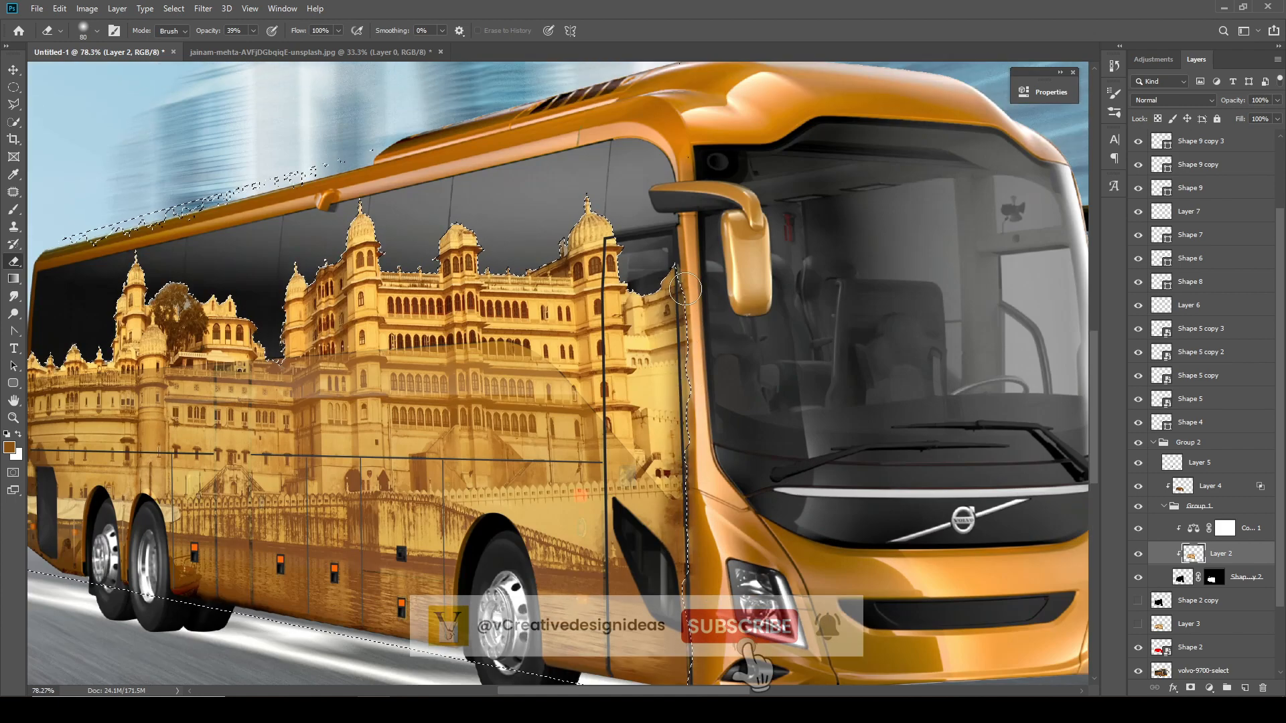
{"action": "mouse_move", "coordinate": [685, 289]}
{"action": "left_mouse_down"}
{"action": "mouse_move", "coordinate": [692, 494]}
{"action": "mouse_move", "coordinate": [694, 355]}
{"action": "mouse_move", "coordinate": [693, 399]}
{"action": "left_mouse_up"}
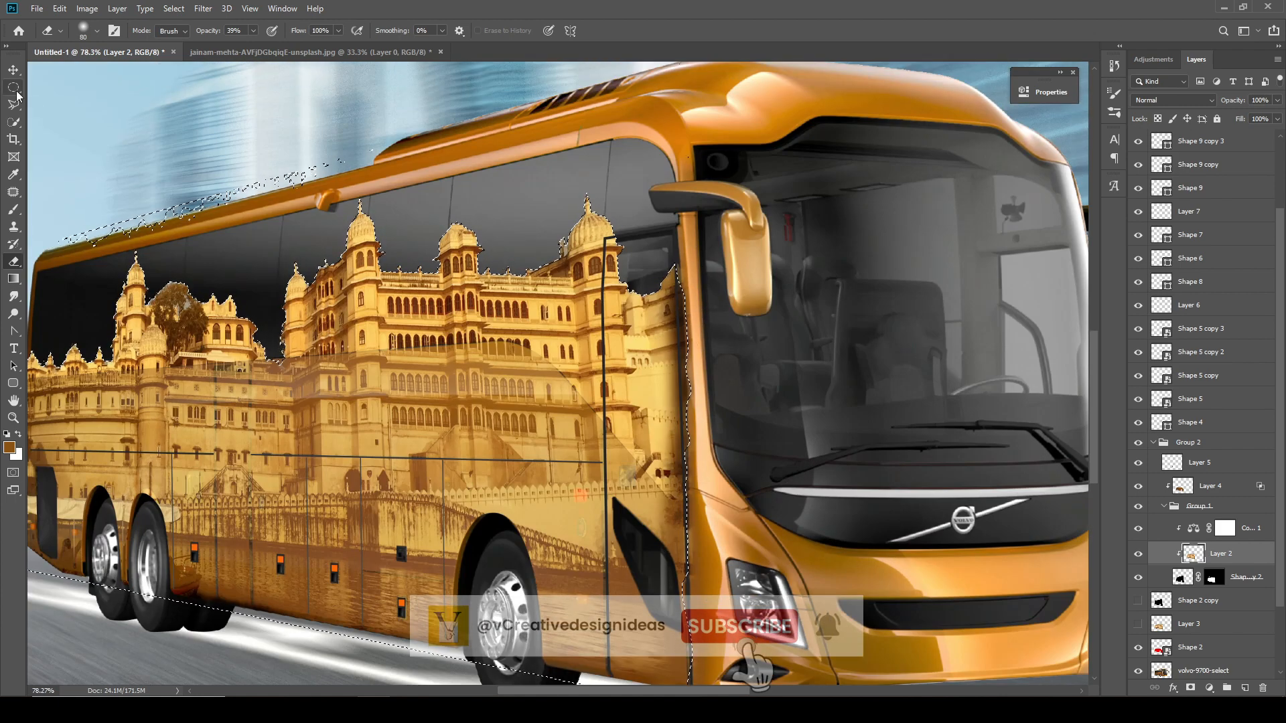
- Clear the selection and examine the softened palace edges across the whole bus
{"action": "left_click", "coordinate": [16, 90]}
{"action": "left_click", "coordinate": [603, 365]}
{"action": "scroll", "coordinate": [603, 365], "scroll_direction": "down", "scroll_amount": 4}
{"action": "scroll", "coordinate": [609, 379], "scroll_direction": "up", "scroll_amount": 3}
{"action": "scroll", "coordinate": [653, 344], "scroll_direction": "down", "scroll_amount": 4}
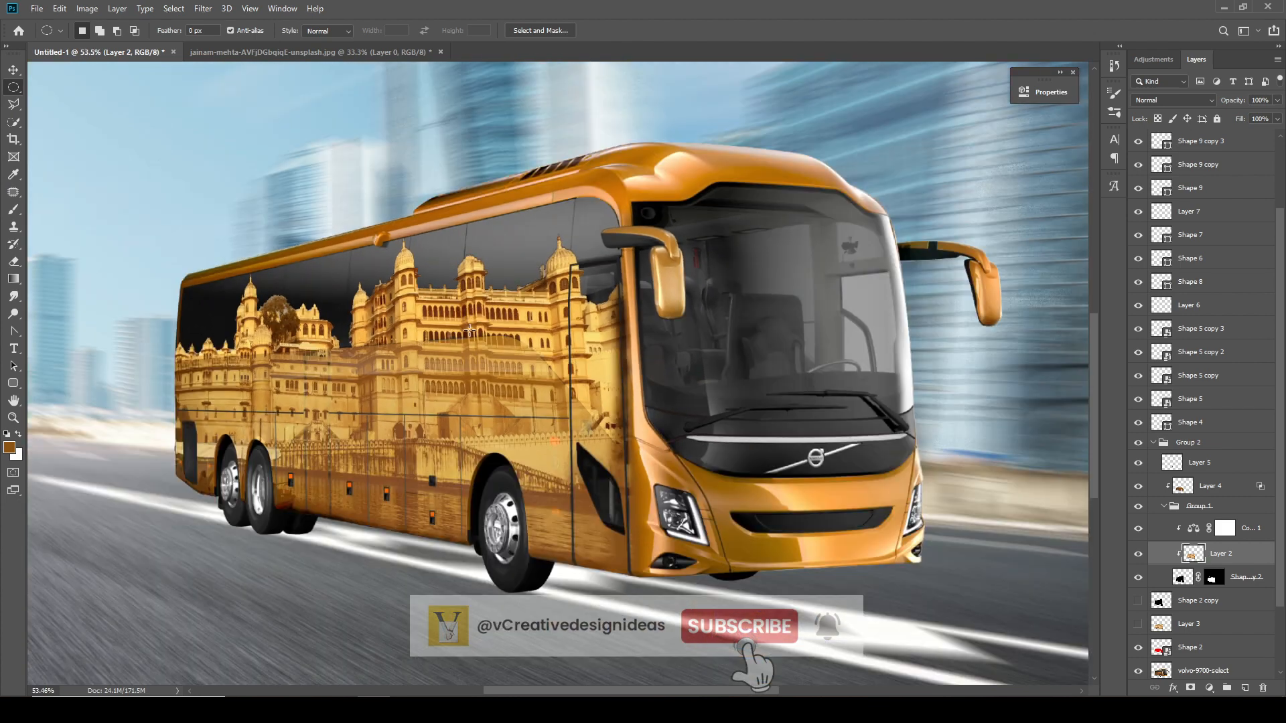
{"action": "scroll", "coordinate": [659, 333], "scroll_direction": "up", "scroll_amount": 4}
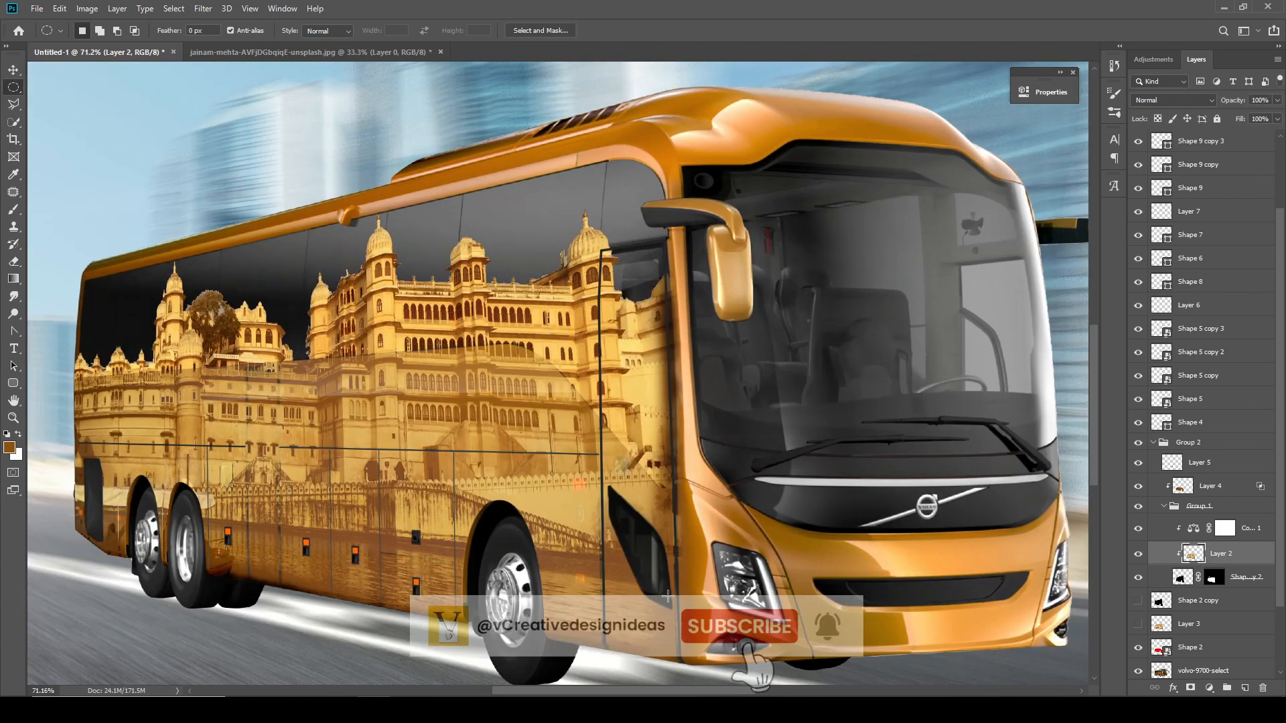
- Undo the deselection and the last erasing strokes on Layer 2
{"action": "key", "text": "ctrl+z"}
{"action": "key", "text": "ctrl+z"}
{"action": "key", "text": "ctrl+z"}
{"action": "key", "text": "ctrl+z"}
{"action": "key", "text": "ctrl+z"}
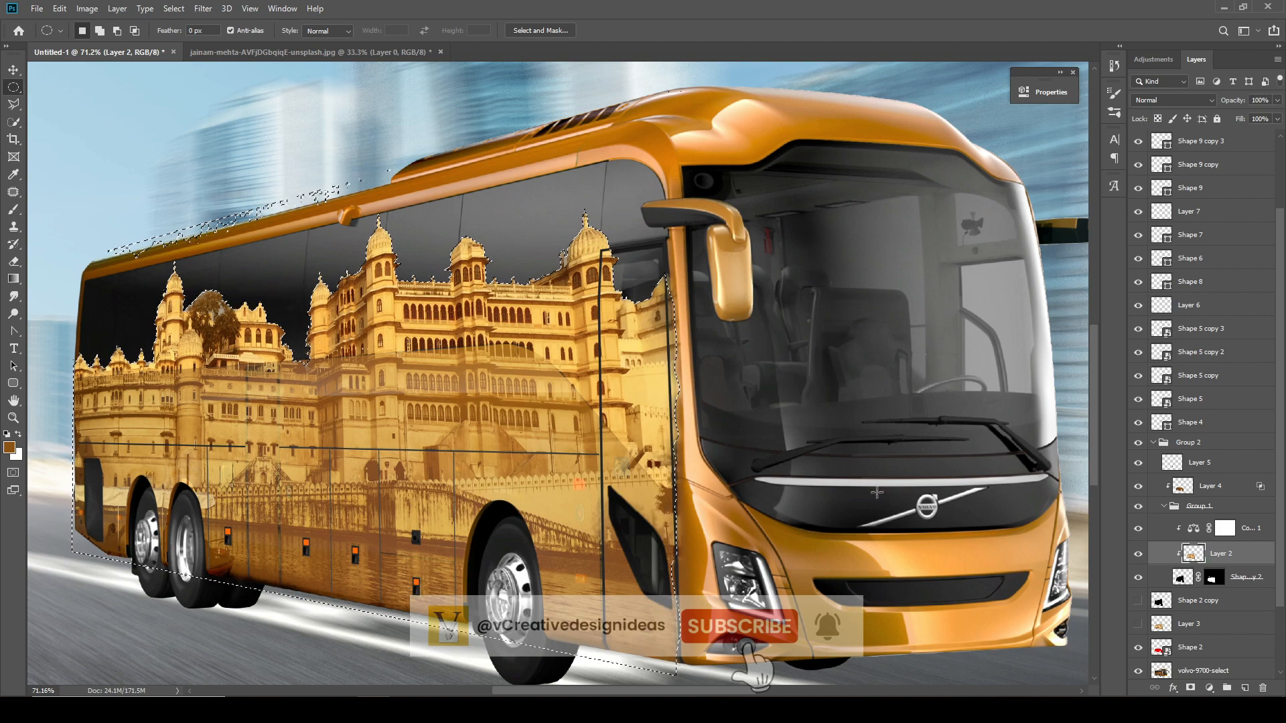
- Clear the selection and toggle Layer 4 off and on to check the artwork beside the windshield pillar
{"action": "left_click", "coordinate": [14, 88], "text": "alt"}
{"action": "left_click", "coordinate": [110, 109]}
{"action": "left_click", "coordinate": [1164, 506]}
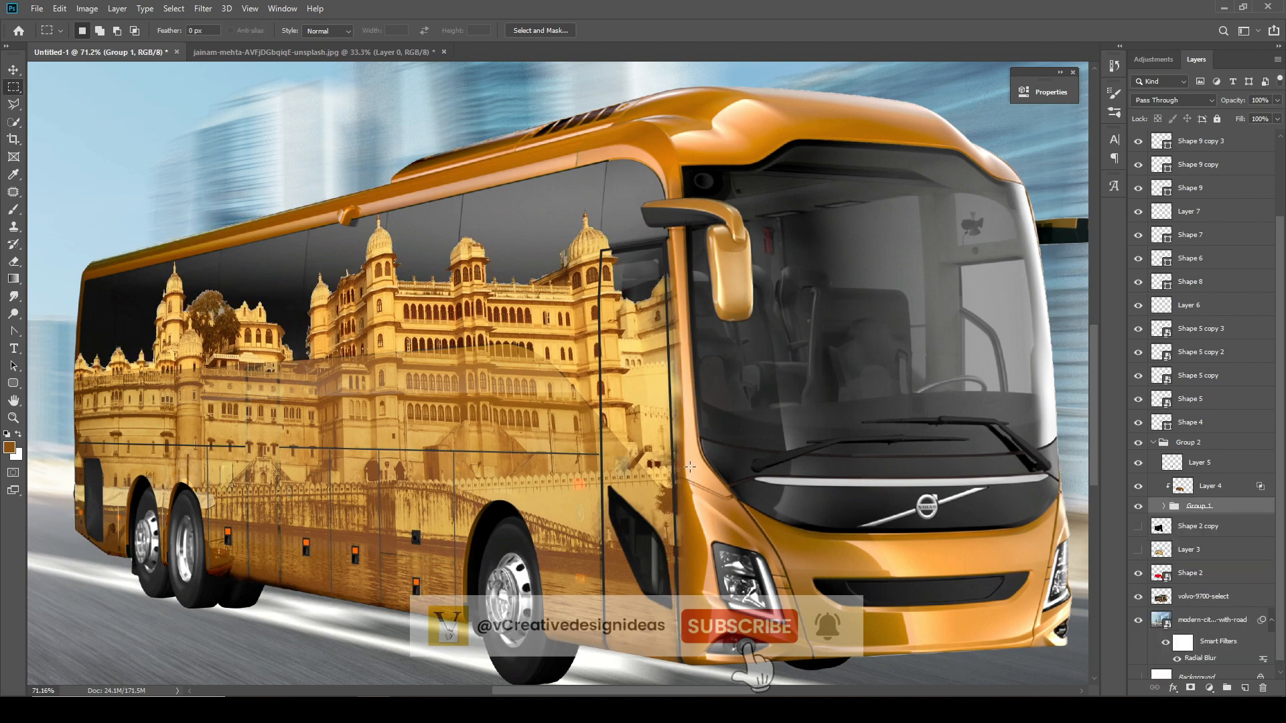
{"action": "scroll", "coordinate": [678, 343], "scroll_direction": "up", "scroll_amount": 6}
{"action": "left_click", "coordinate": [1209, 486]}
{"action": "left_click", "coordinate": [1138, 487]}
{"action": "left_click", "coordinate": [1138, 487]}
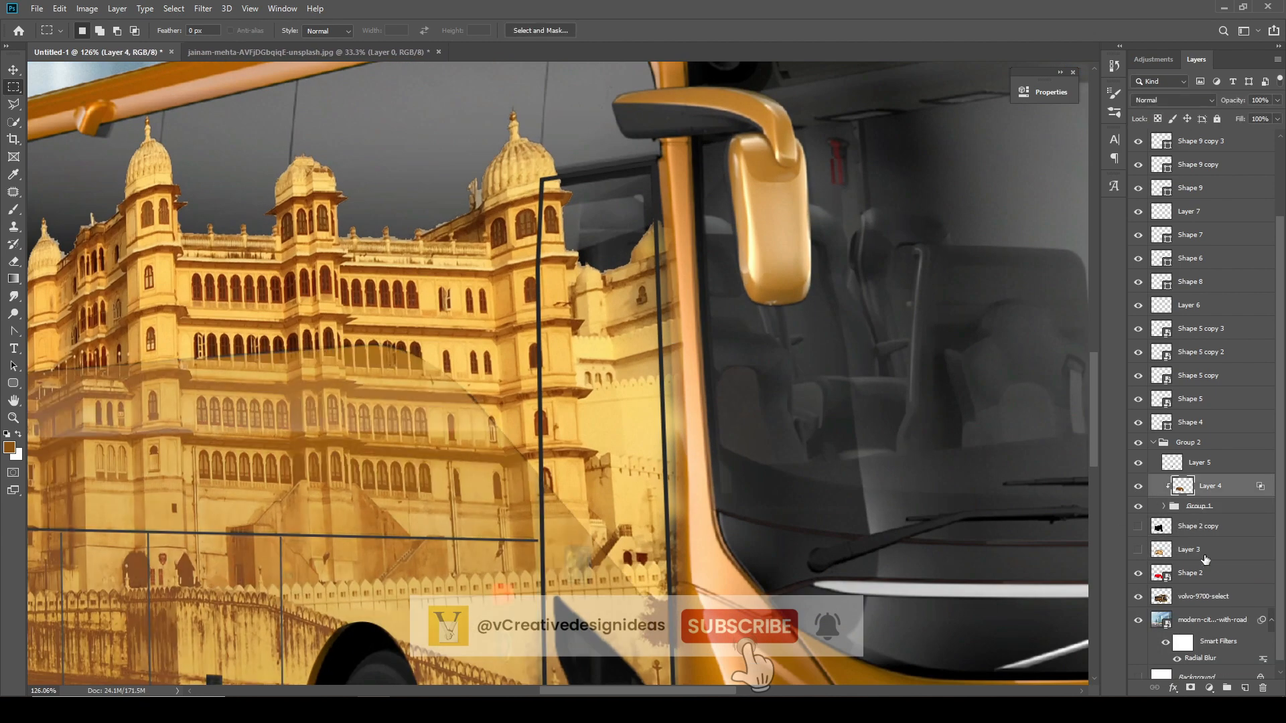
- Erase the palace artwork spilling onto the windshield pillar on Layer 2, using a larger 123 px Eraser brush
{"action": "left_click", "coordinate": [1192, 551]}
{"action": "left_click", "coordinate": [1199, 507]}
{"action": "left_click", "coordinate": [1163, 506]}
{"action": "left_click", "coordinate": [1195, 555]}
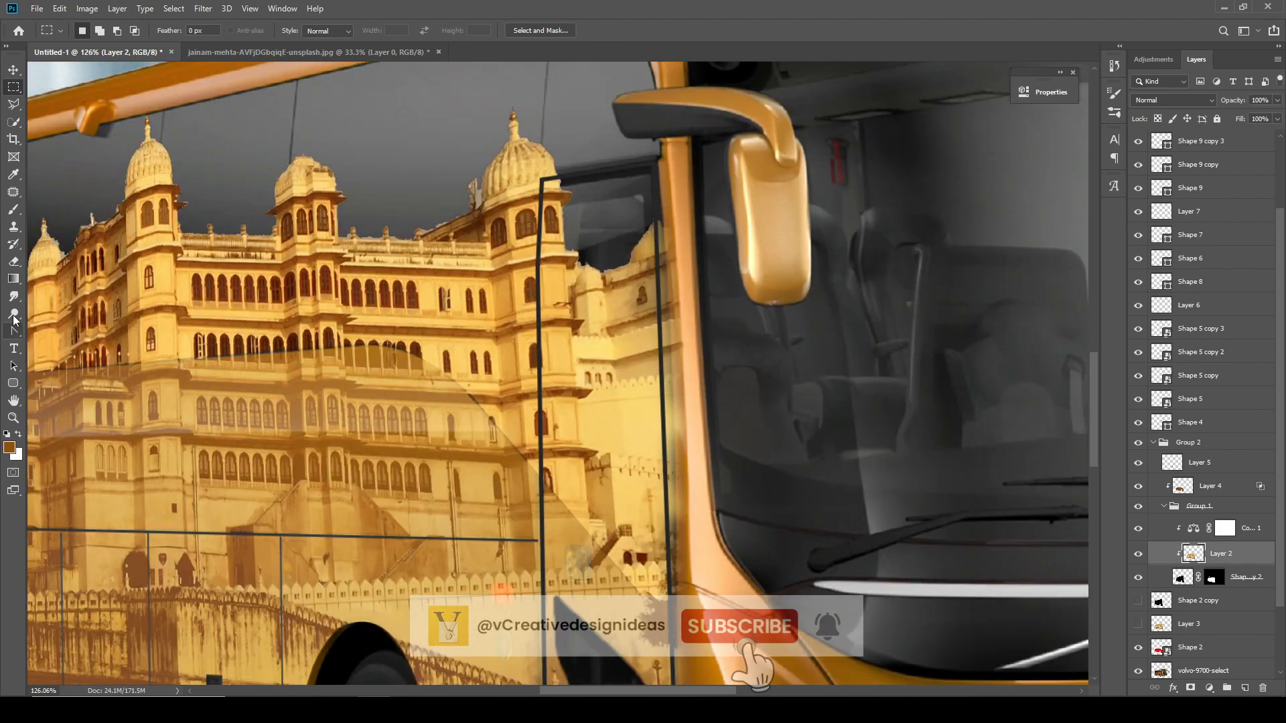
{"action": "left_click", "coordinate": [13, 261]}
{"action": "left_click", "coordinate": [81, 30]}
{"action": "left_click", "coordinate": [114, 30]}
{"action": "left_click", "coordinate": [990, 115]}
{"action": "left_click", "coordinate": [1114, 93]}
{"action": "left_click_drag", "start_coordinate": [714, 252], "coordinate": [724, 519]}
{"action": "scroll", "coordinate": [726, 395], "scroll_direction": "down", "scroll_amount": 2}
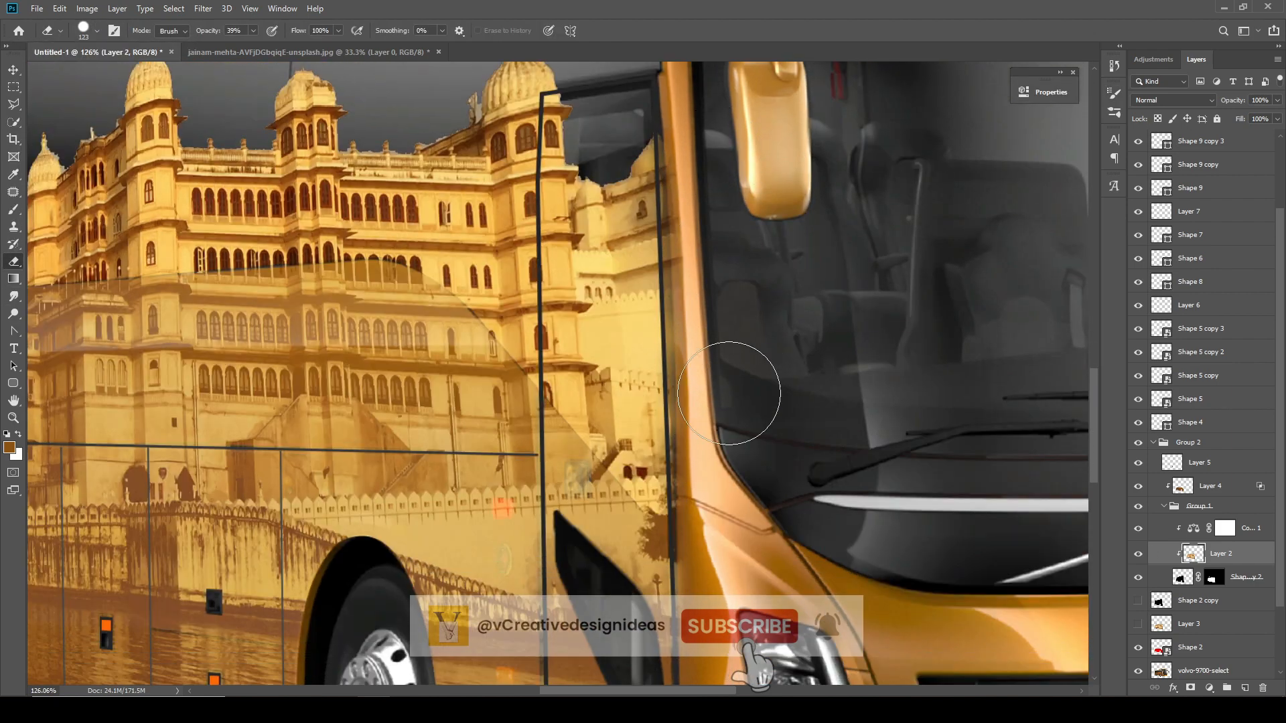
{"action": "left_click", "coordinate": [1213, 580]}
{"action": "scroll", "coordinate": [720, 448], "scroll_direction": "up", "scroll_amount": 3}
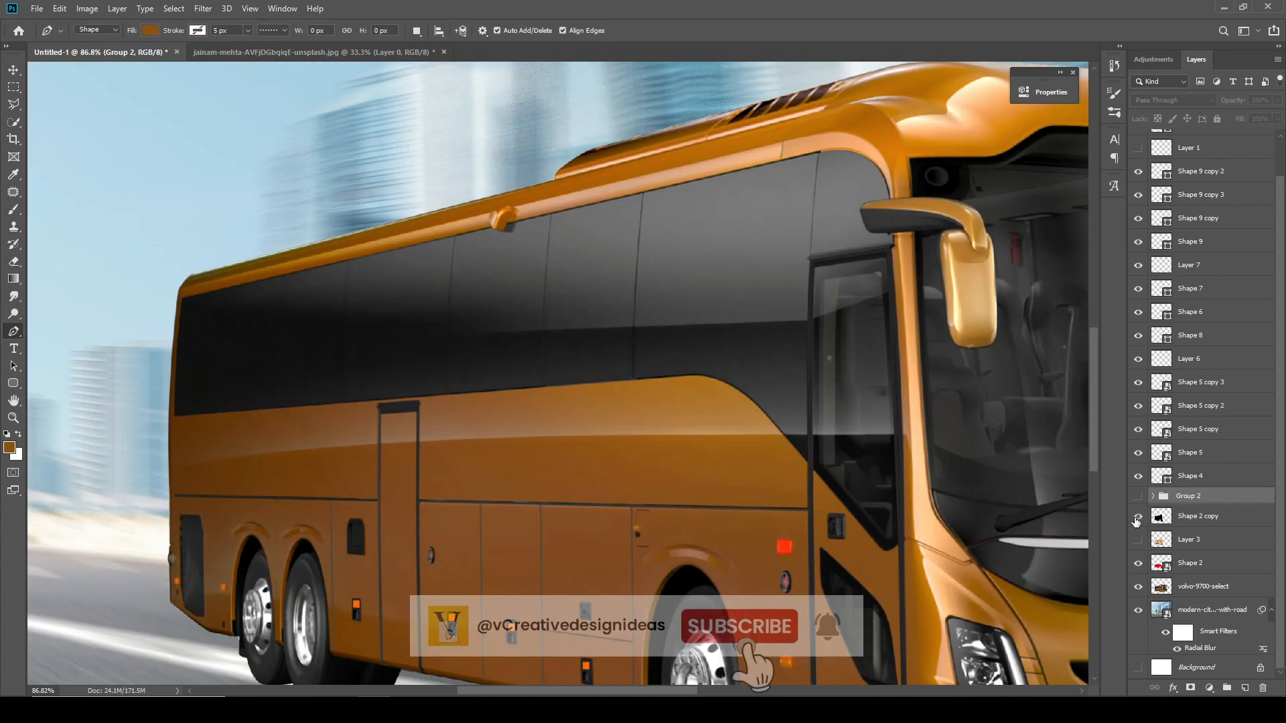
- Hide the Shape 2 copy and Shape 2 layers
{"action": "left_click", "coordinate": [1138, 517]}
{"action": "left_click", "coordinate": [1138, 540]}
{"action": "left_click", "coordinate": [1197, 564]}
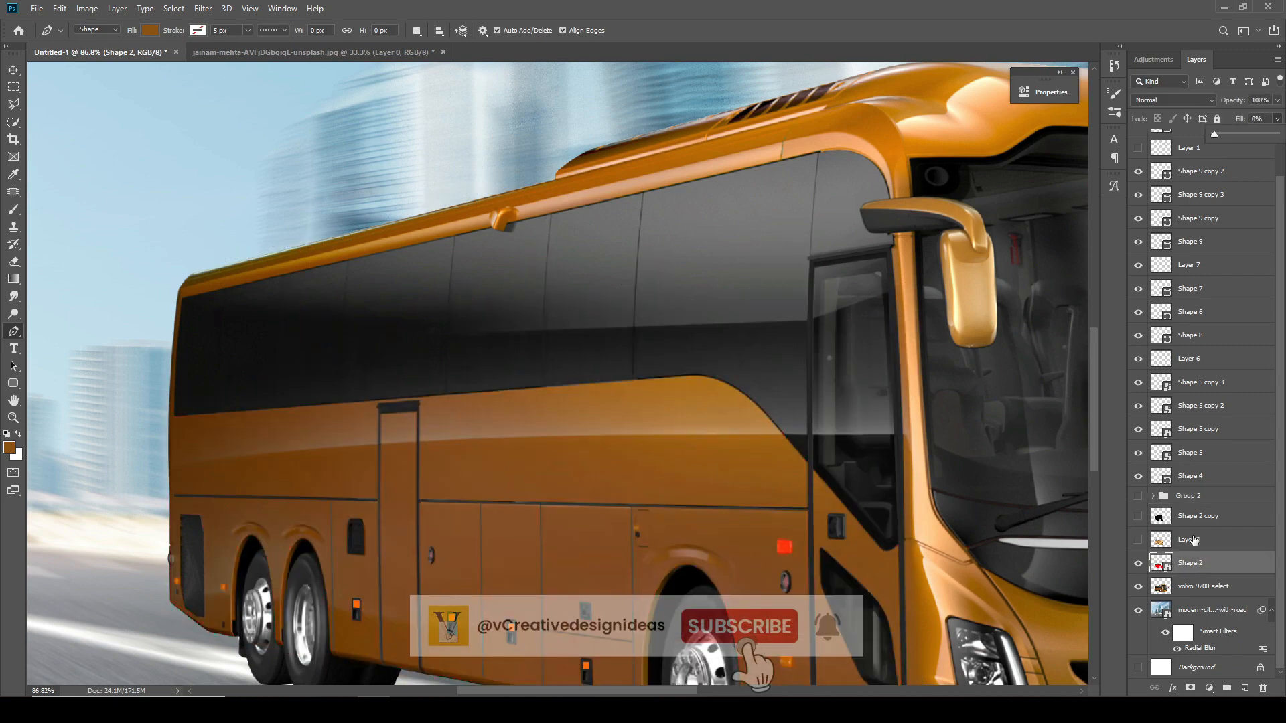
{"action": "left_click", "coordinate": [1196, 516]}
{"action": "left_click", "coordinate": [1154, 567]}
{"action": "left_click", "coordinate": [1138, 561]}
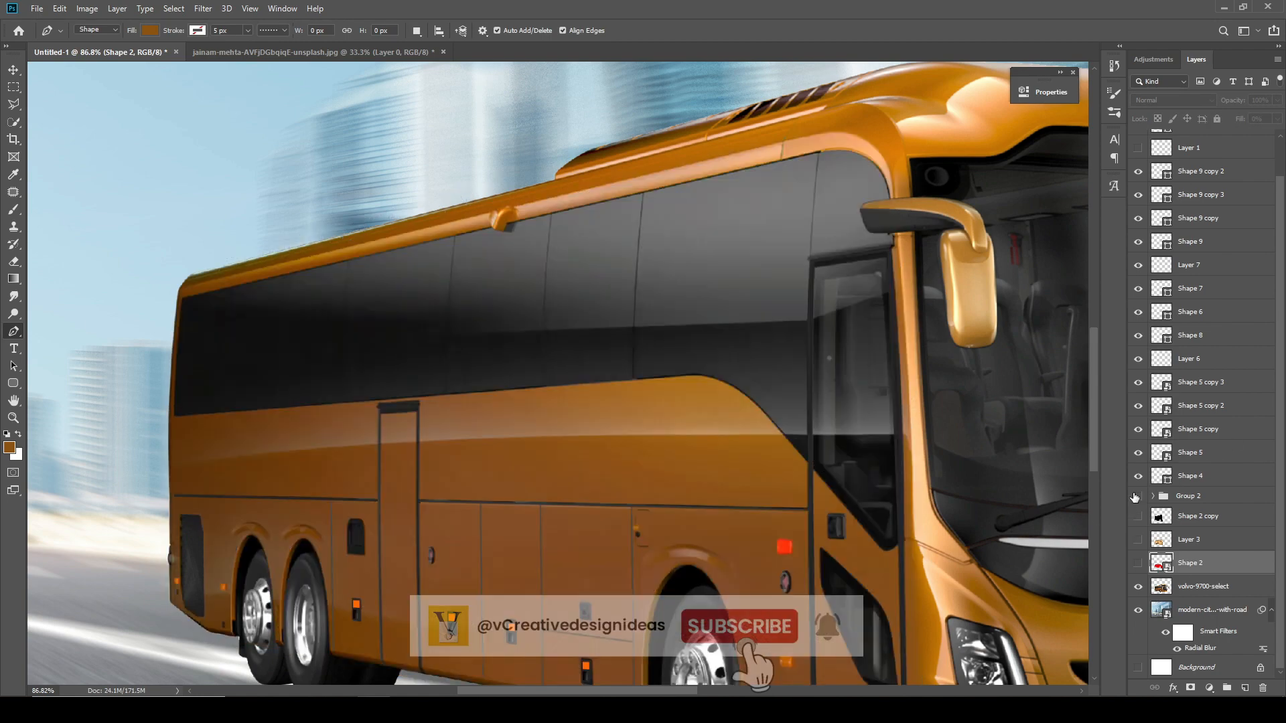
- Show and expand Group 2, and toggle Shape 2 copy to compare it with the palace artwork
{"action": "left_click", "coordinate": [1138, 496]}
{"action": "left_click", "coordinate": [1152, 495]}
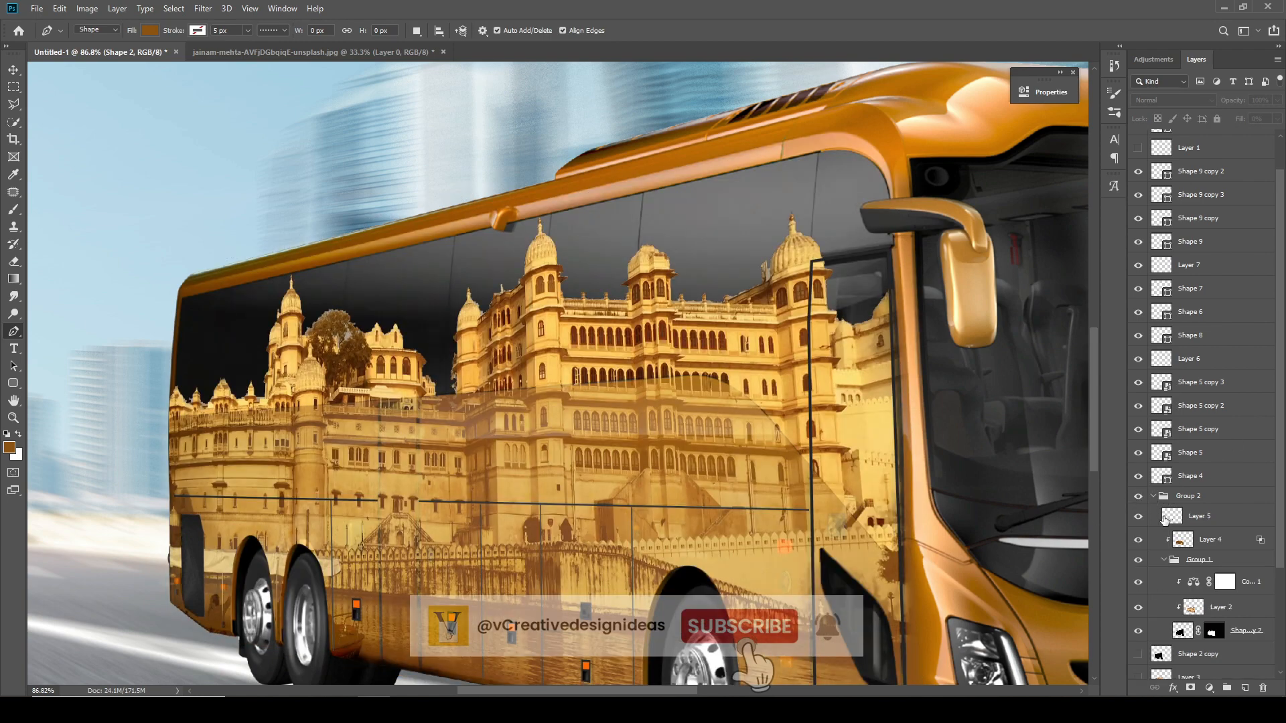
{"action": "left_click", "coordinate": [1165, 636]}
{"action": "scroll", "coordinate": [1199, 603], "scroll_direction": "down", "scroll_amount": 2}
{"action": "left_click", "coordinate": [1218, 560]}
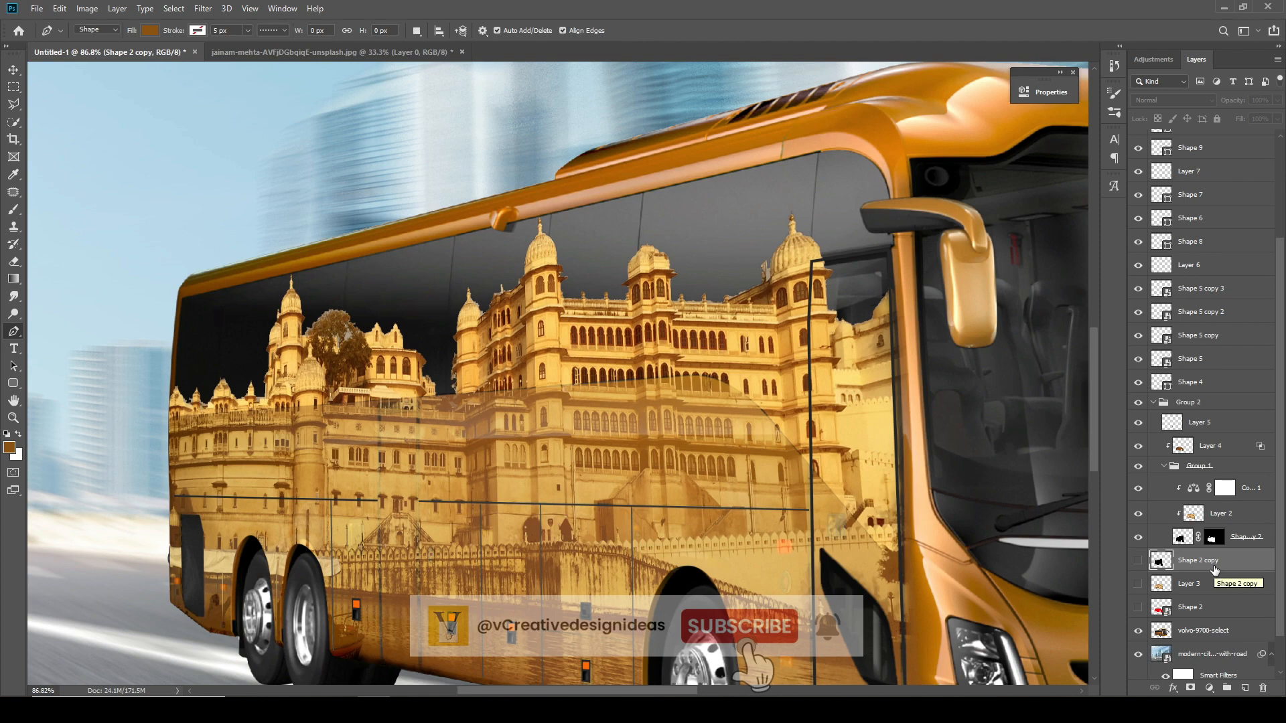
{"action": "scroll", "coordinate": [1154, 564], "scroll_direction": "down", "scroll_amount": 1}
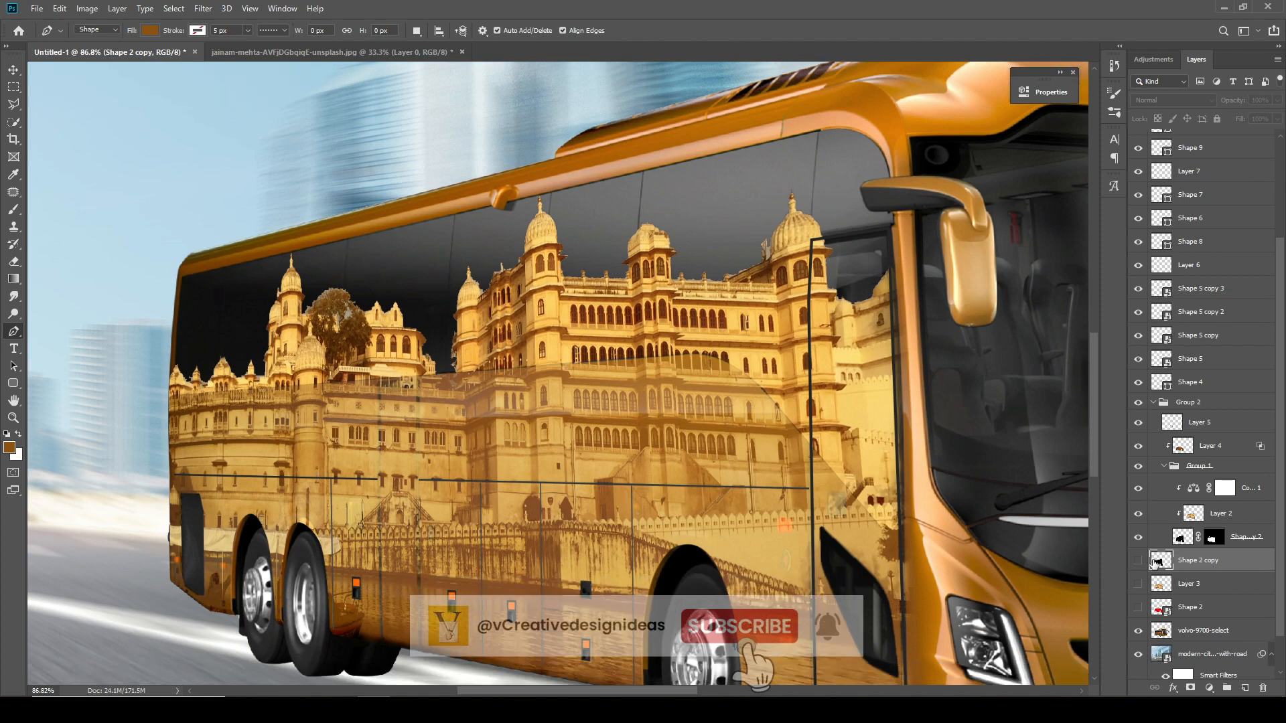
{"action": "left_click", "coordinate": [1141, 562]}
{"action": "left_click", "coordinate": [1140, 562]}
{"action": "left_click", "coordinate": [1140, 562]}
- Toggle the masked shape layer and Layer 4 inside Group 2 to examine what each contributes to the artwork
{"action": "left_click", "coordinate": [1186, 539]}
{"action": "left_click", "coordinate": [1139, 539]}
{"action": "left_click", "coordinate": [1138, 538]}
{"action": "left_click", "coordinate": [1164, 466]}
{"action": "left_click", "coordinate": [1185, 477]}
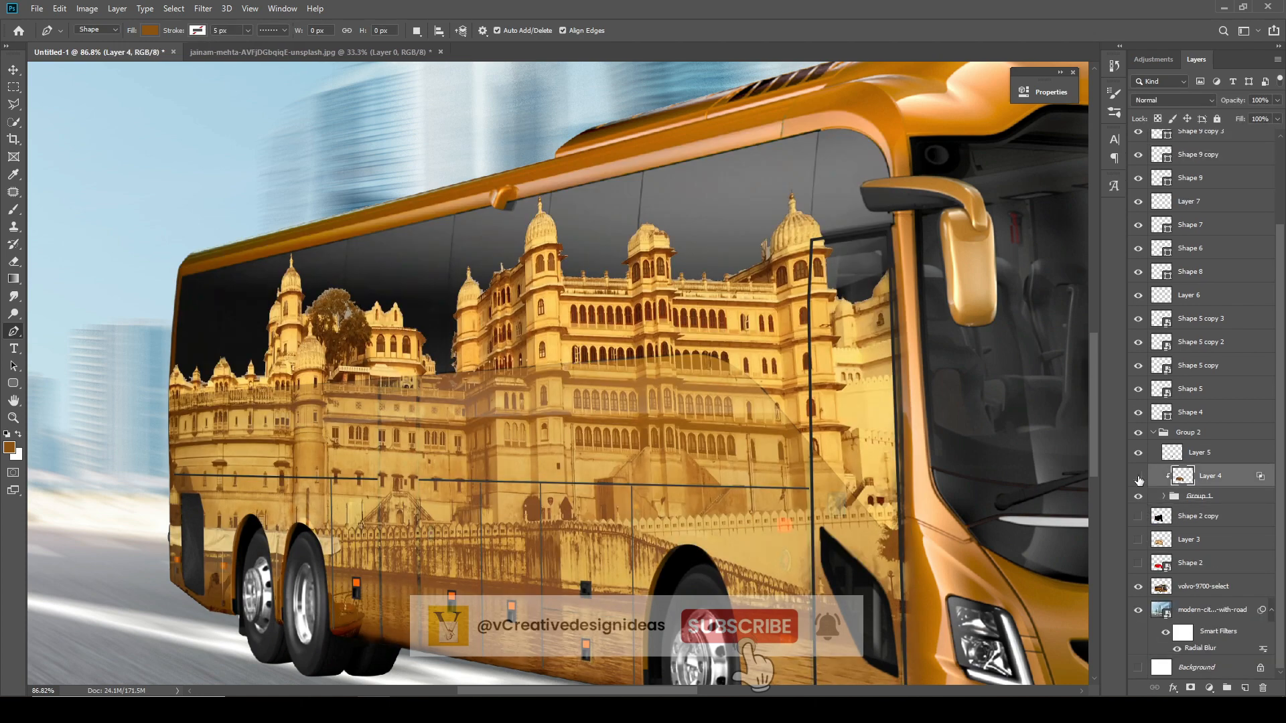
{"action": "left_click", "coordinate": [1138, 477]}
{"action": "left_click", "coordinate": [1138, 477]}
- Collapse and hide Group 2 and make the volvo-9700-select layer active
{"action": "left_click", "coordinate": [1167, 458]}
{"action": "left_click", "coordinate": [1153, 432]}
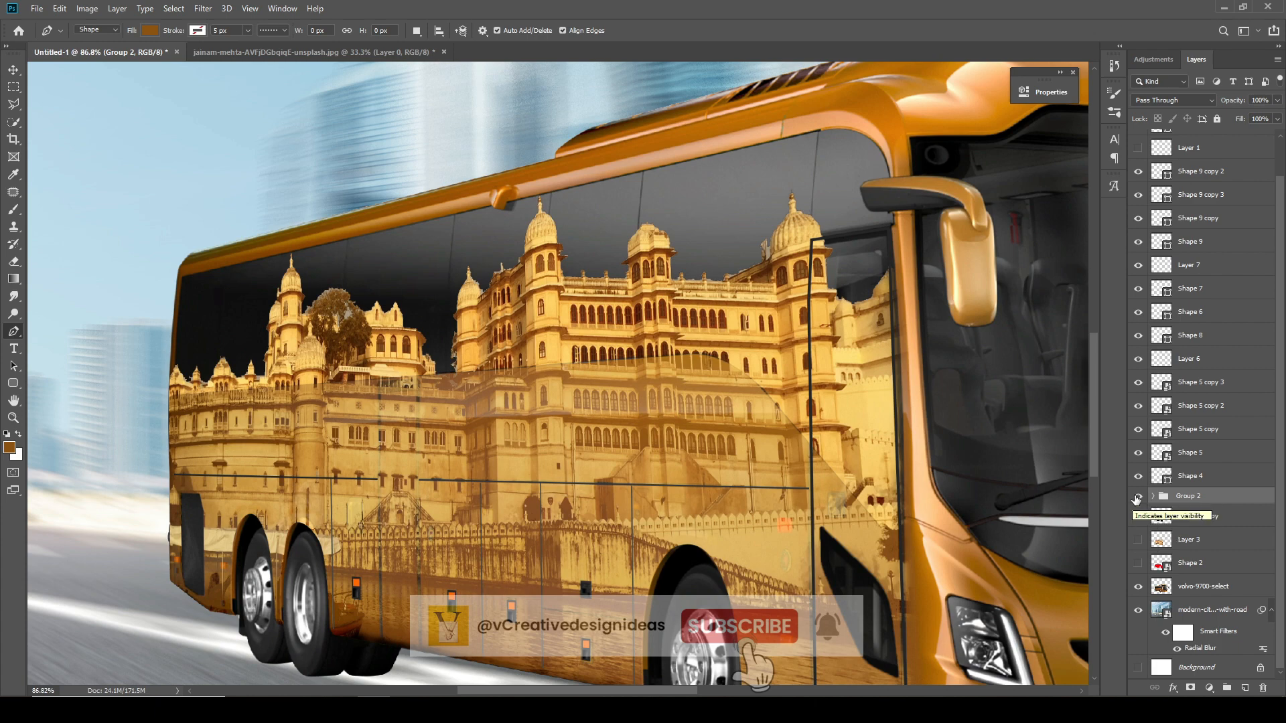
{"action": "left_click", "coordinate": [1138, 496]}
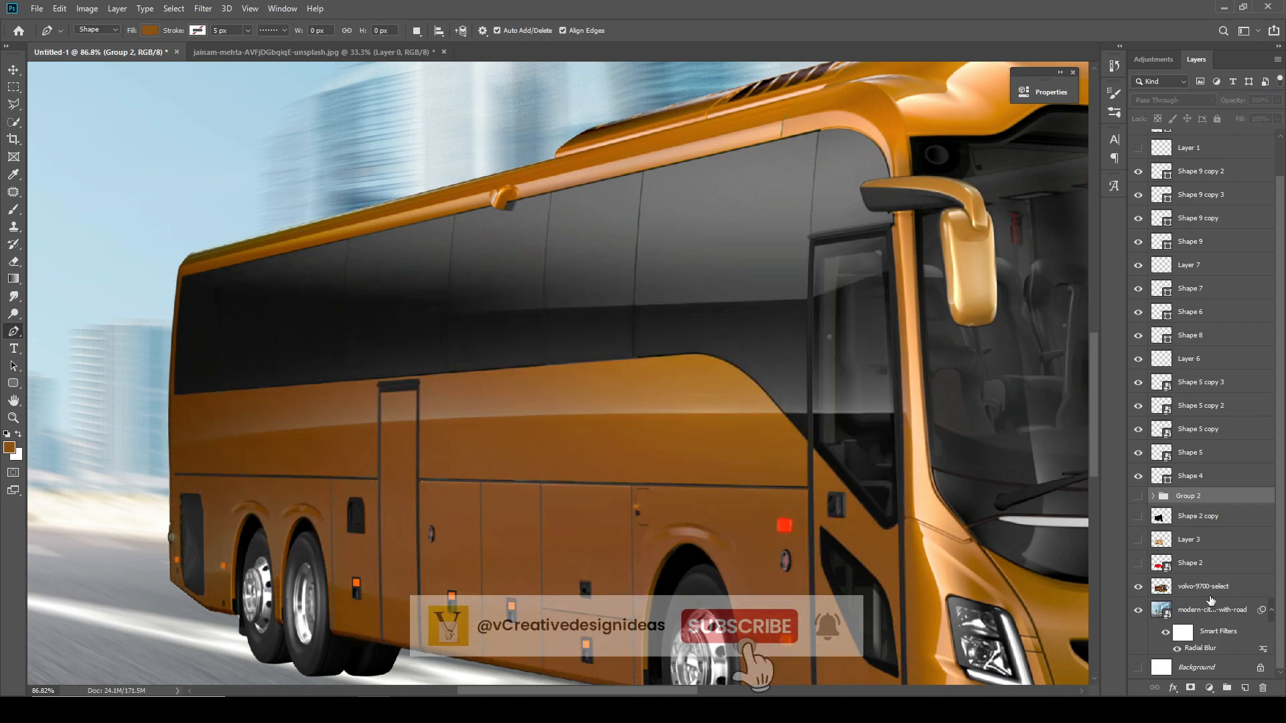
{"action": "left_click", "coordinate": [1199, 587]}
- Try to select the dark side windows of the bus with the Magic Wand
{"action": "left_click", "coordinate": [14, 210]}
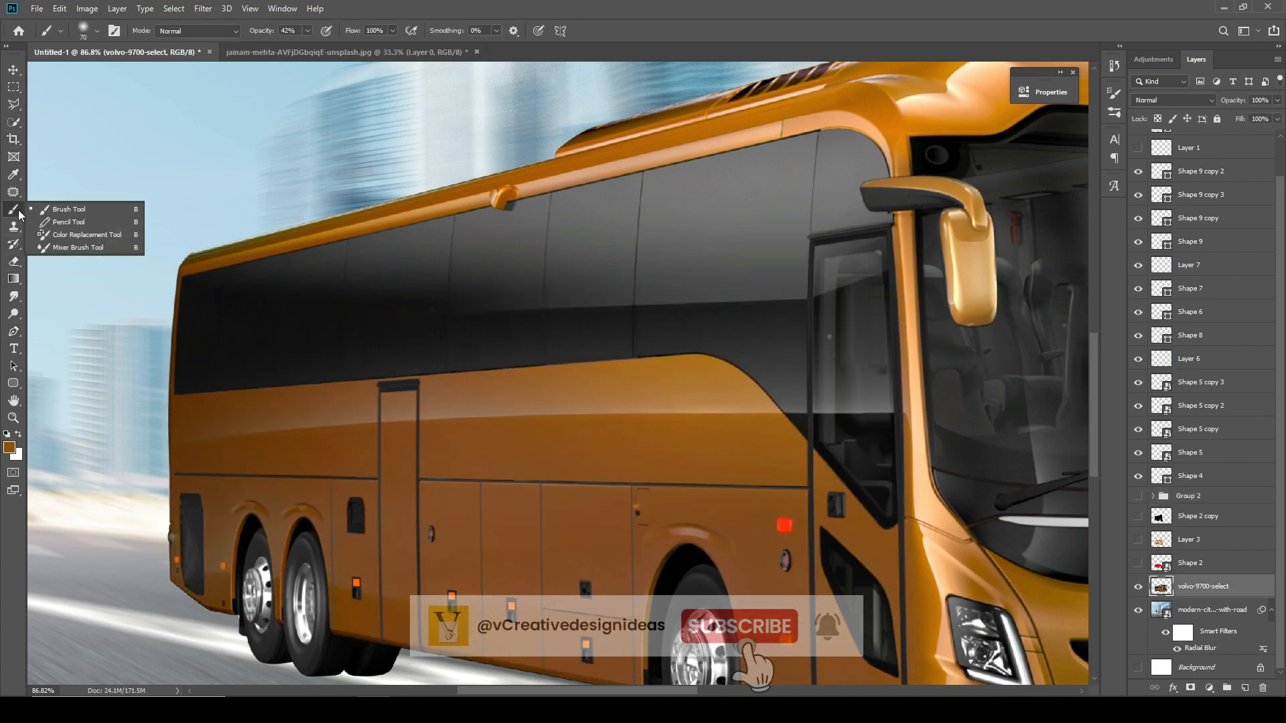
{"action": "left_click", "coordinate": [13, 121]}
{"action": "left_click", "coordinate": [539, 315]}
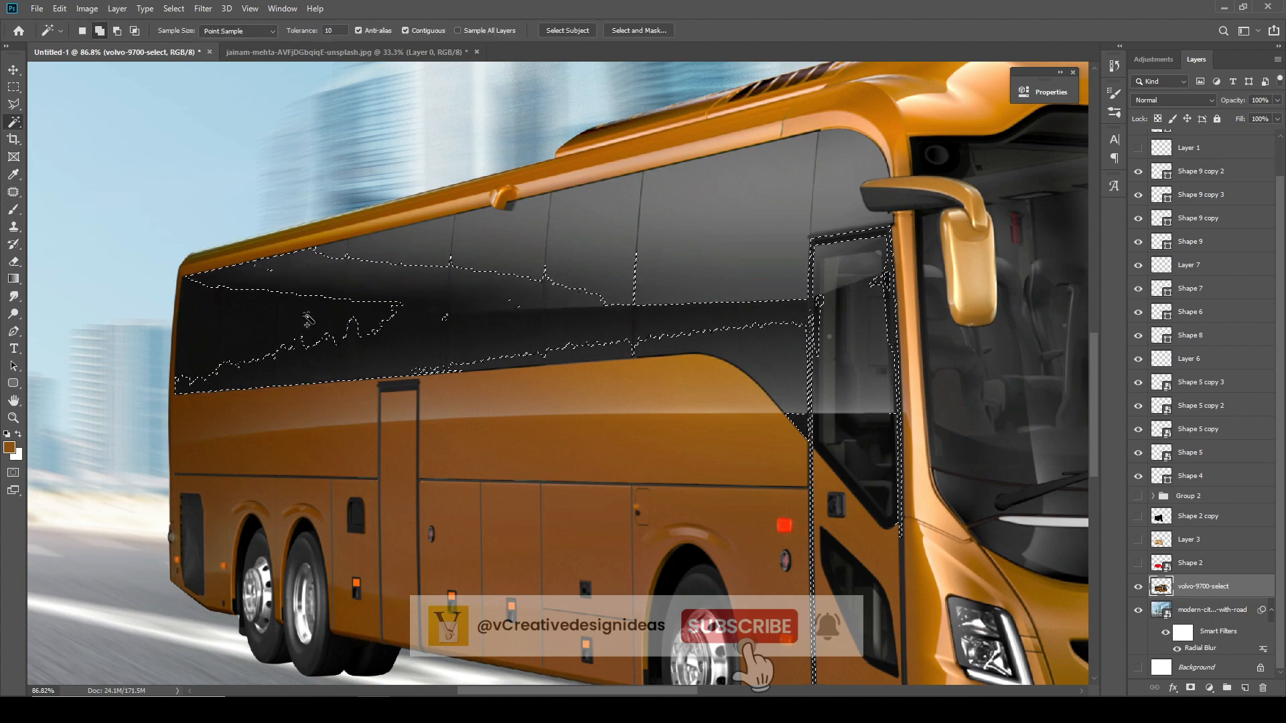
{"action": "scroll", "coordinate": [201, 345], "scroll_direction": "up", "scroll_amount": 3}
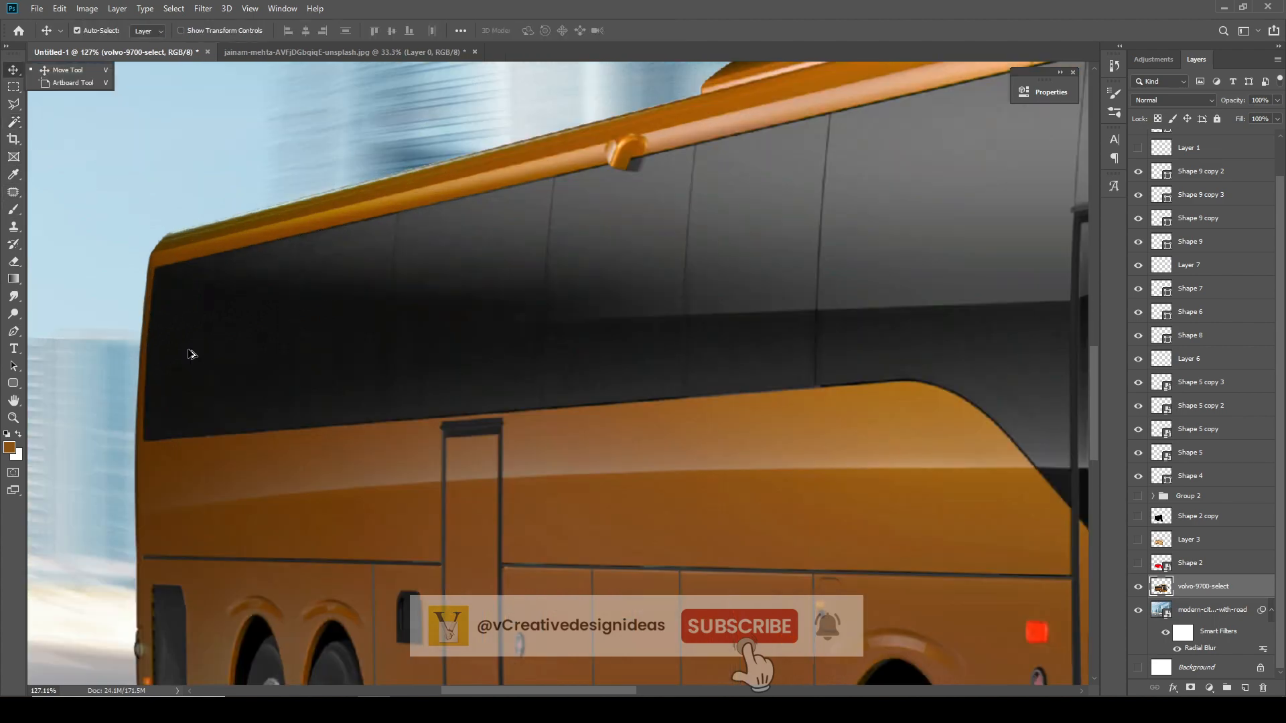
- Start a Pen shape along the side windows' lower edge, from the rear corner and around the downward curve near the front door
{"action": "left_click", "coordinate": [13, 330]}
{"action": "scroll", "coordinate": [176, 414], "scroll_direction": "down", "scroll_amount": 3}
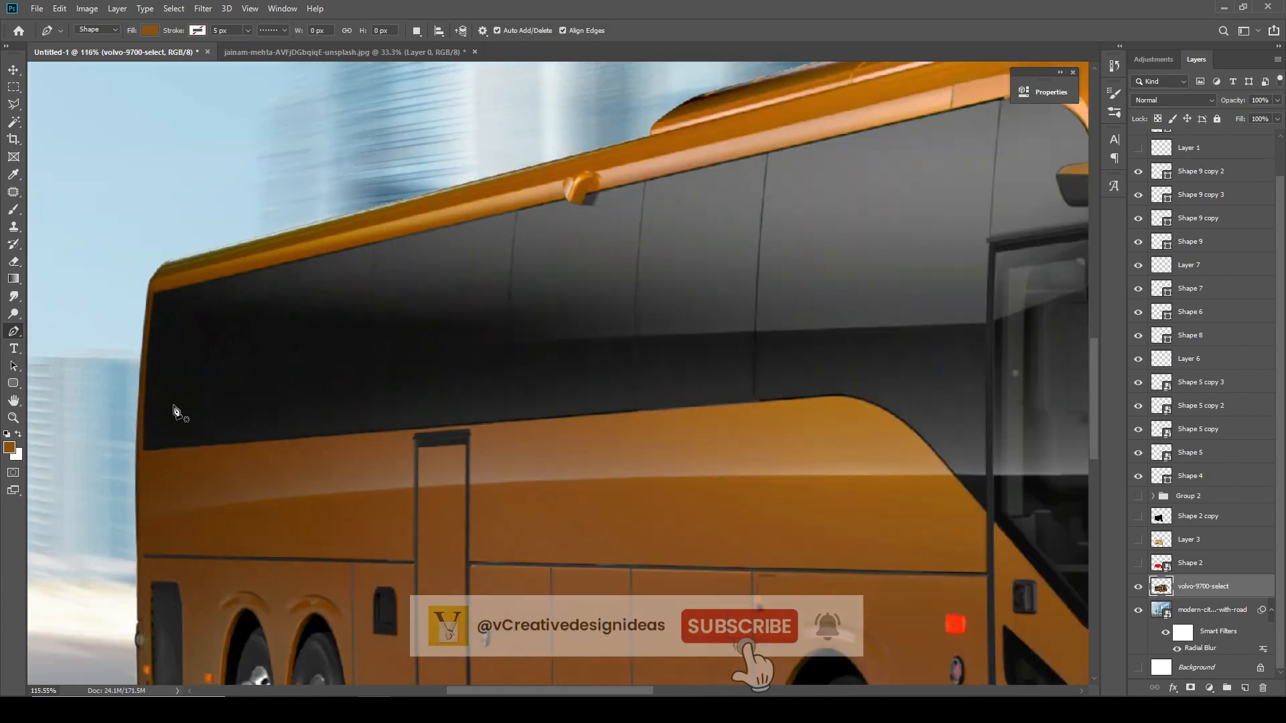
{"action": "scroll", "coordinate": [146, 448], "scroll_direction": "up", "scroll_amount": 3}
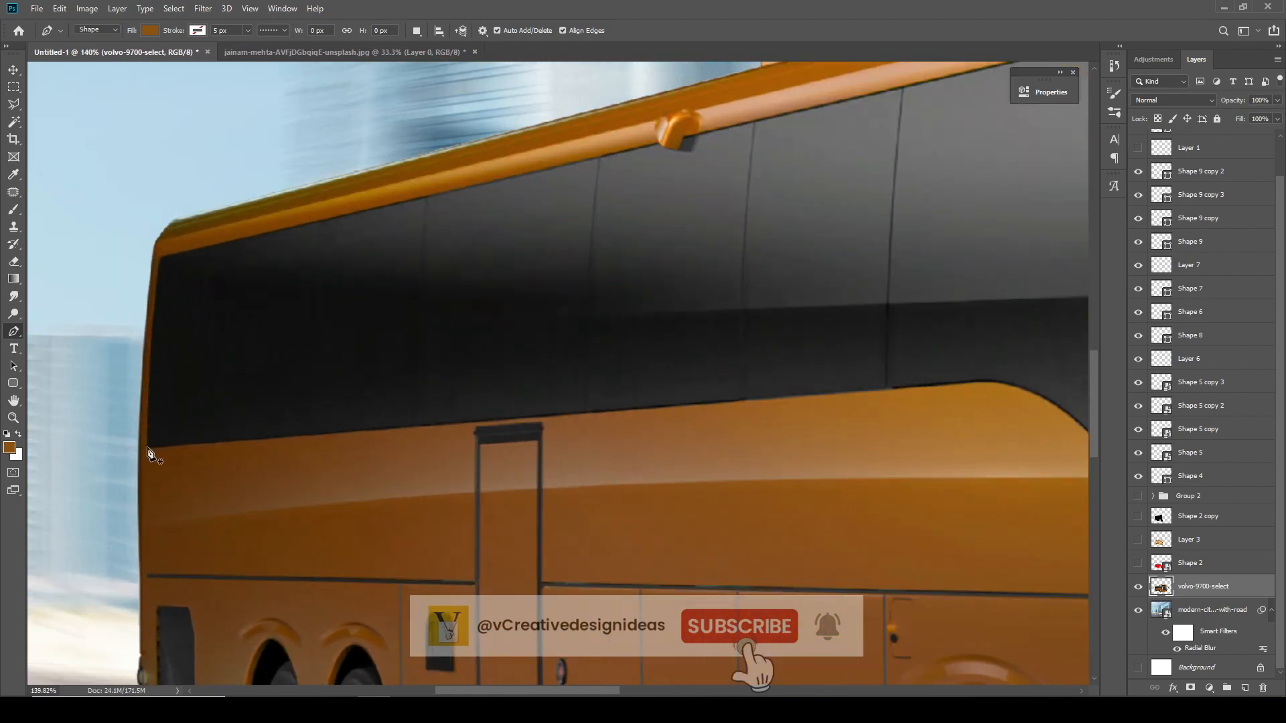
{"action": "left_click", "coordinate": [147, 445]}
{"action": "left_click", "coordinate": [973, 382]}
{"action": "scroll", "coordinate": [971, 388], "scroll_direction": "down", "scroll_amount": 4}
{"action": "scroll", "coordinate": [907, 408], "scroll_direction": "up", "scroll_amount": 4}
{"action": "left_click_drag", "start_coordinate": [907, 454], "coordinate": [984, 558]}
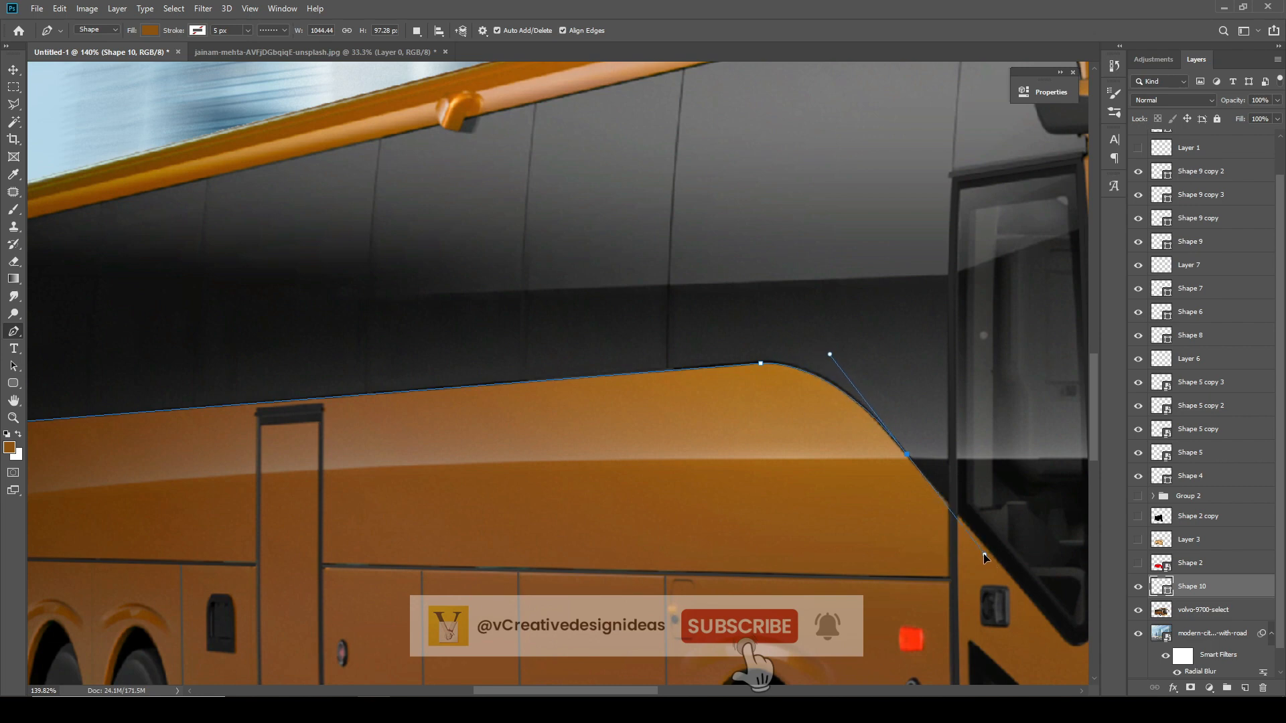
{"action": "left_click", "coordinate": [908, 456], "text": "alt"}
- Remove the window shape's fill and continue its path down the slanted glass edge and around the front door glass's lower corner
{"action": "left_click", "coordinate": [150, 31]}
{"action": "left_click", "coordinate": [93, 56]}
{"action": "scroll", "coordinate": [709, 363], "scroll_direction": "down", "scroll_amount": 4}
{"action": "scroll", "coordinate": [920, 495], "scroll_direction": "up", "scroll_amount": 3}
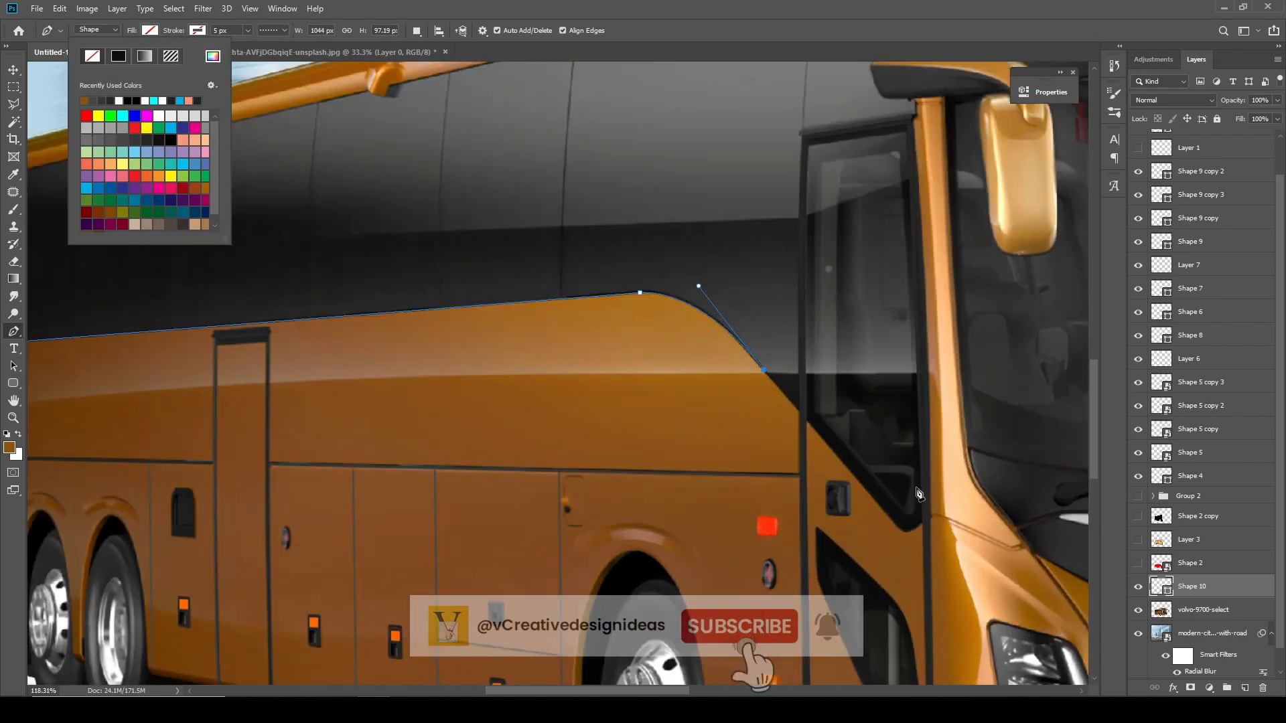
{"action": "left_click", "coordinate": [902, 533]}
{"action": "left_click", "coordinate": [923, 523]}
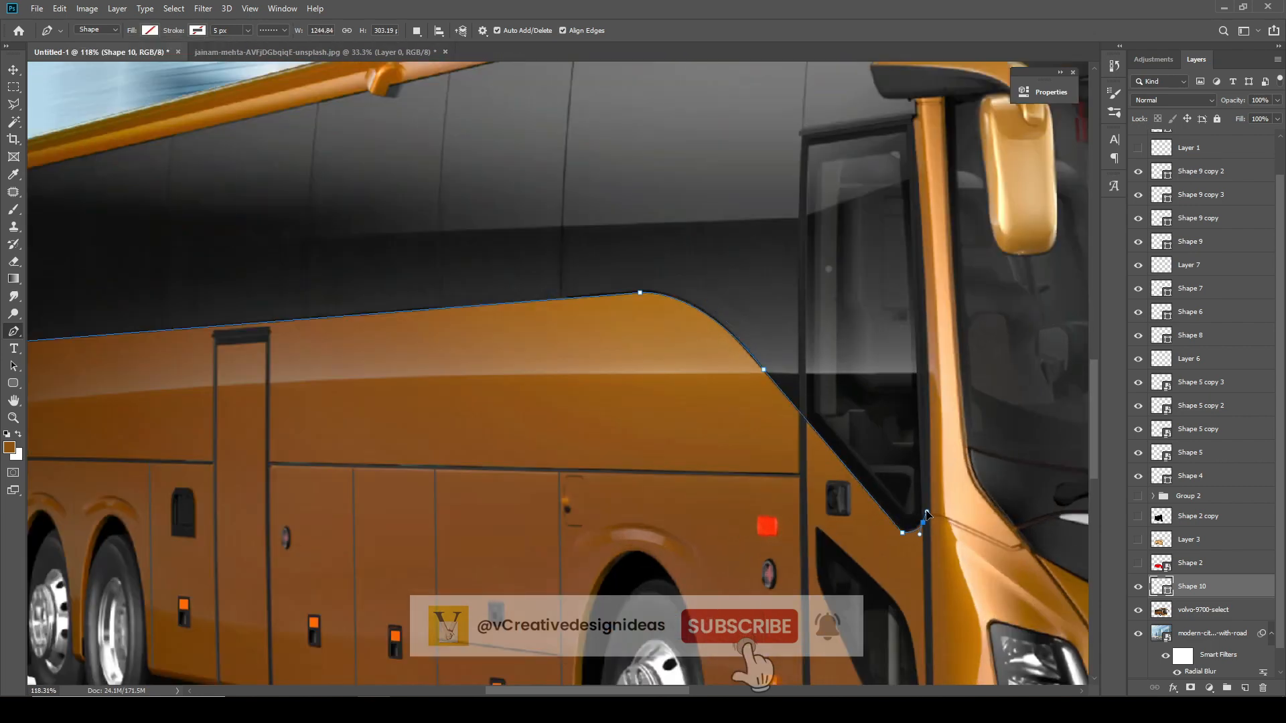
{"action": "scroll", "coordinate": [926, 515], "scroll_direction": "up", "scroll_amount": 3}
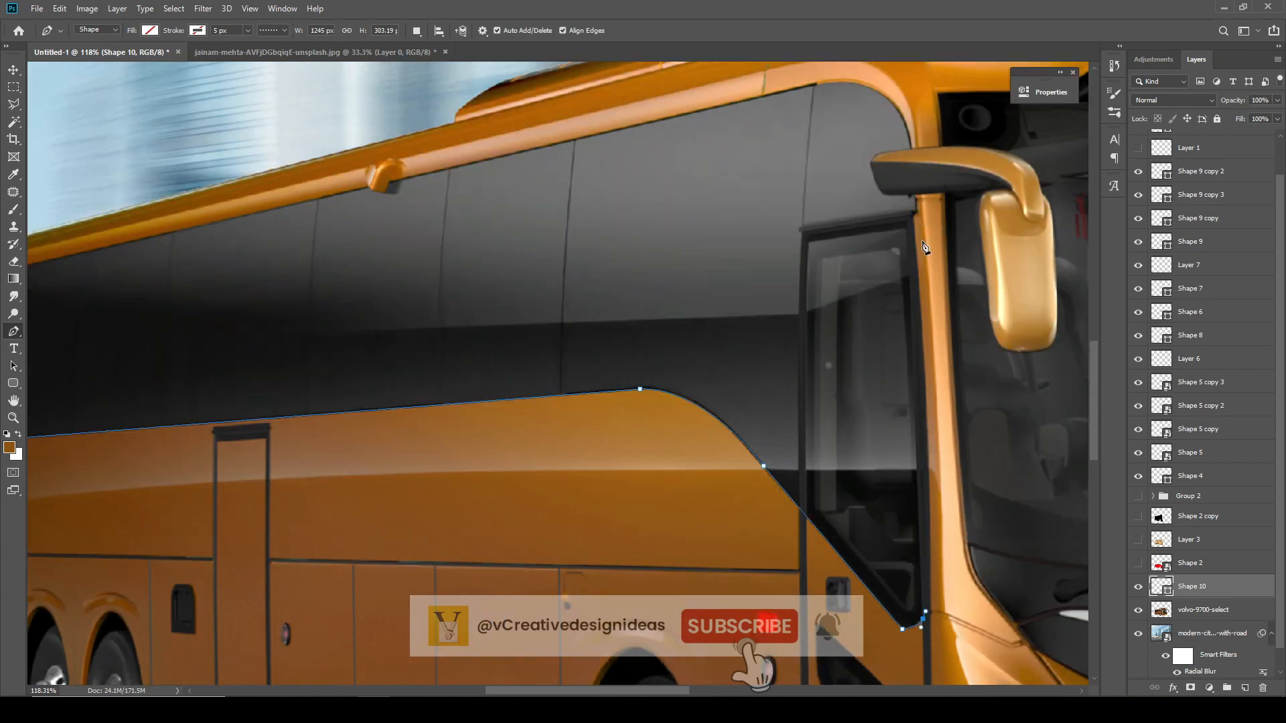
- Continue the window path up the door's front edge, around the mirror arm, and along the curved upper corner of the glass
{"action": "scroll", "coordinate": [923, 252], "scroll_direction": "up", "scroll_amount": 2}
{"action": "left_click", "coordinate": [912, 202]}
{"action": "scroll", "coordinate": [915, 214], "scroll_direction": "up", "scroll_amount": 1}
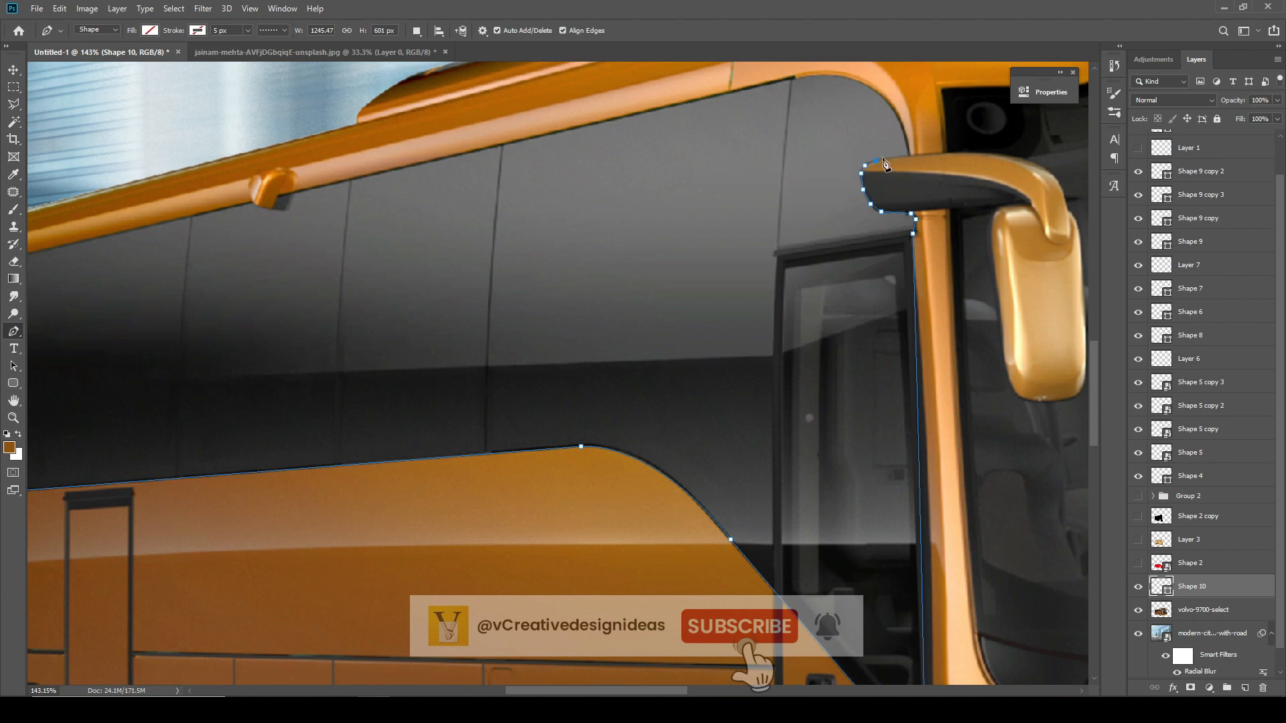
{"action": "left_click_drag", "start_coordinate": [762, 83], "coordinate": [697, 99]}
{"action": "scroll", "coordinate": [696, 191], "scroll_direction": "down", "scroll_amount": 3}
{"action": "scroll", "coordinate": [318, 159], "scroll_direction": "up", "scroll_amount": 7}
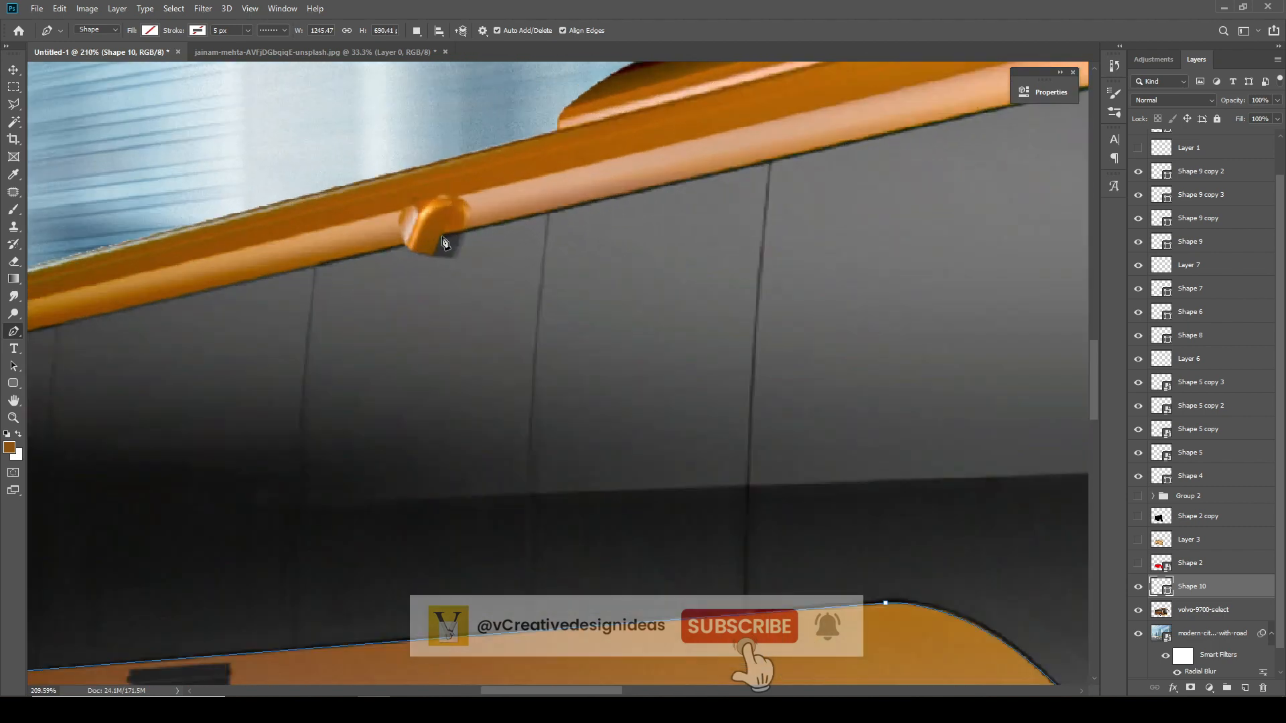
- Trace around the small roof-rail bracket and along the upper window edge to the rear corner, closing the outline
{"action": "left_click", "coordinate": [442, 238]}
{"action": "left_click", "coordinate": [436, 253]}
{"action": "scroll", "coordinate": [406, 251], "scroll_direction": "down", "scroll_amount": 3}
{"action": "scroll", "coordinate": [284, 344], "scroll_direction": "up", "scroll_amount": 2}
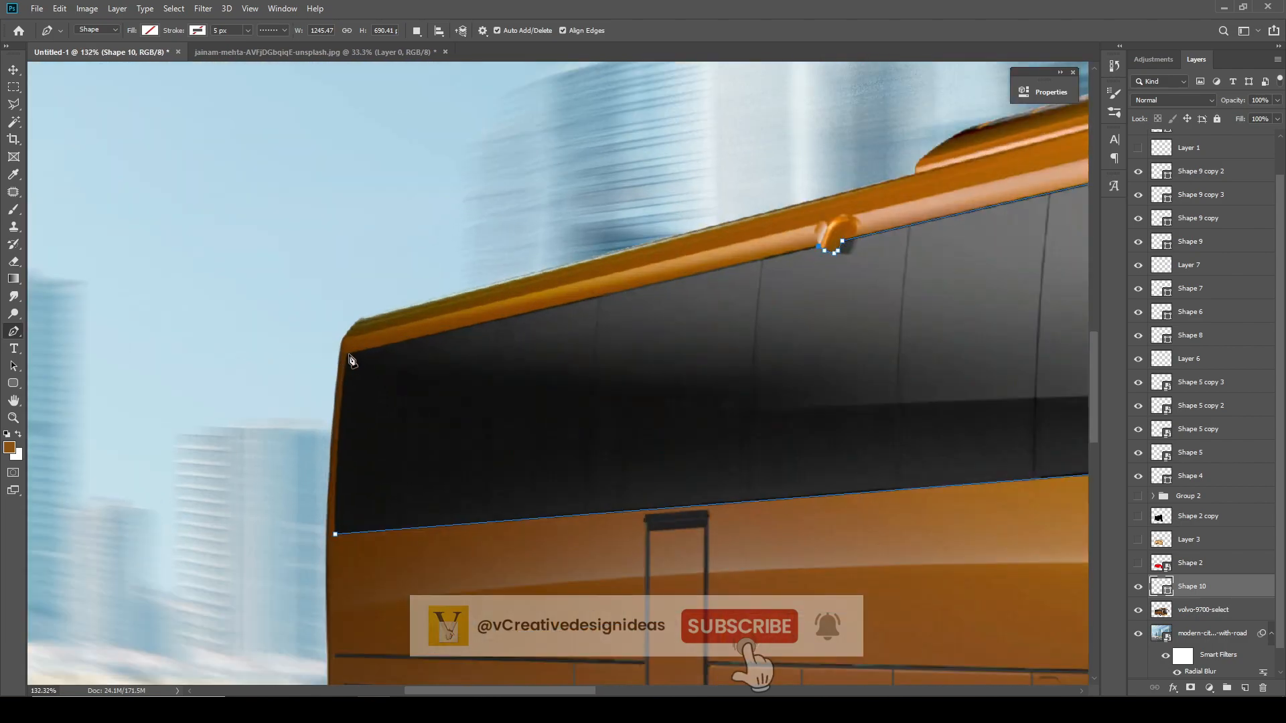
{"action": "left_click", "coordinate": [348, 353]}
{"action": "scroll", "coordinate": [342, 570], "scroll_direction": "down", "scroll_amount": 3}
{"action": "scroll", "coordinate": [234, 412], "scroll_direction": "up", "scroll_amount": 1}
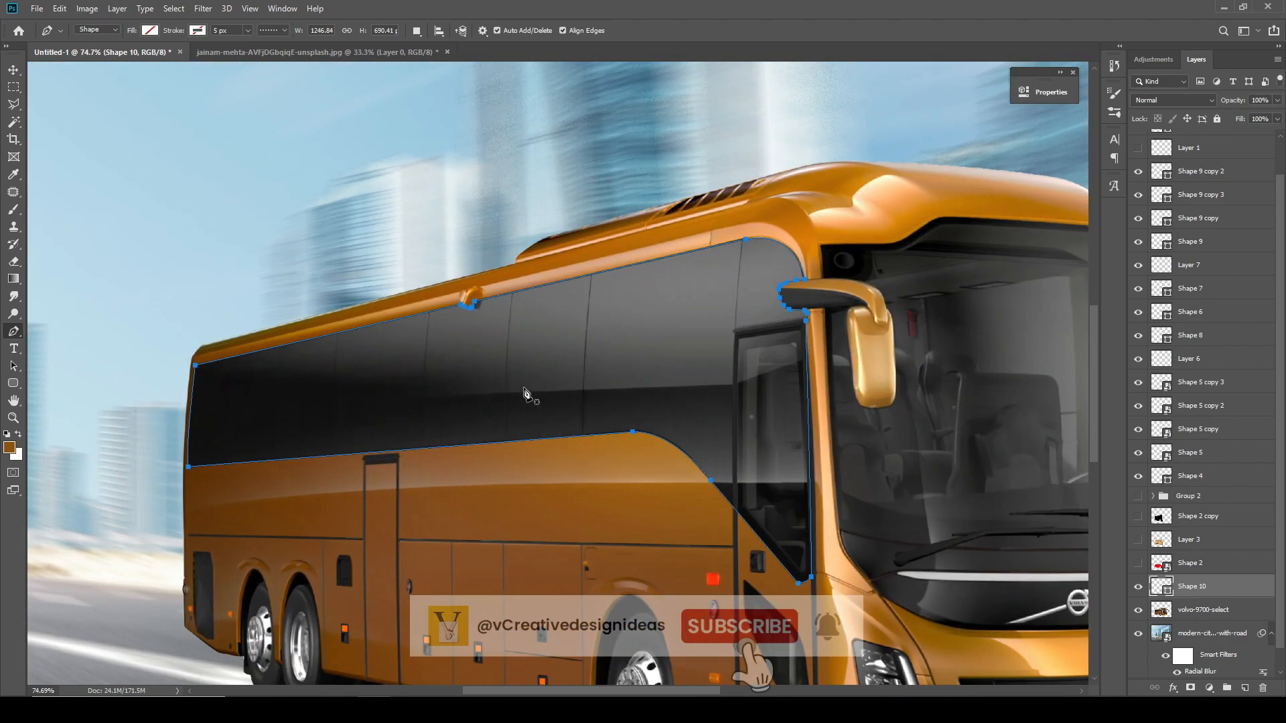
- Give the side window outline a solid black stroke 2 px wide
{"action": "left_click", "coordinate": [204, 29]}
{"action": "left_click", "coordinate": [166, 138]}
{"action": "left_click", "coordinate": [280, 29]}
{"action": "left_click", "coordinate": [261, 73]}
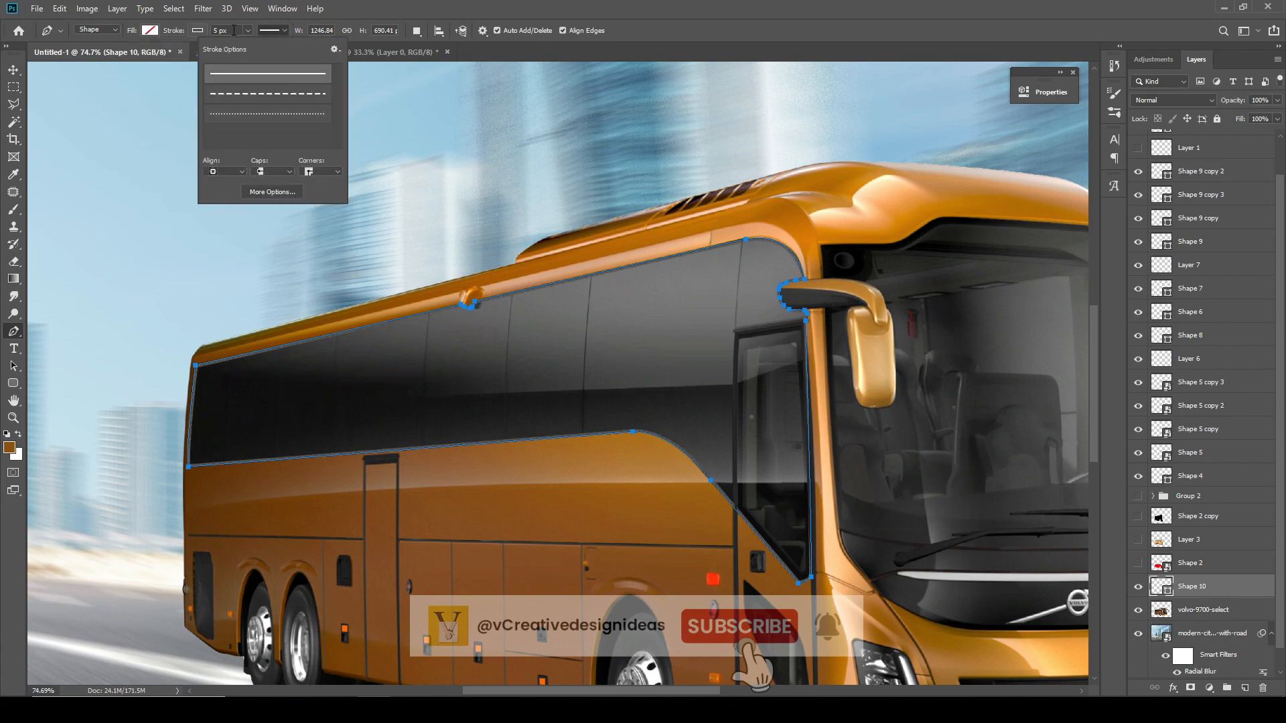
{"action": "left_click_drag", "start_coordinate": [232, 31], "coordinate": [180, 36]}
{"action": "type", "text": "3"}
{"action": "key", "text": "Return"}
{"action": "left_click", "coordinate": [194, 30]}
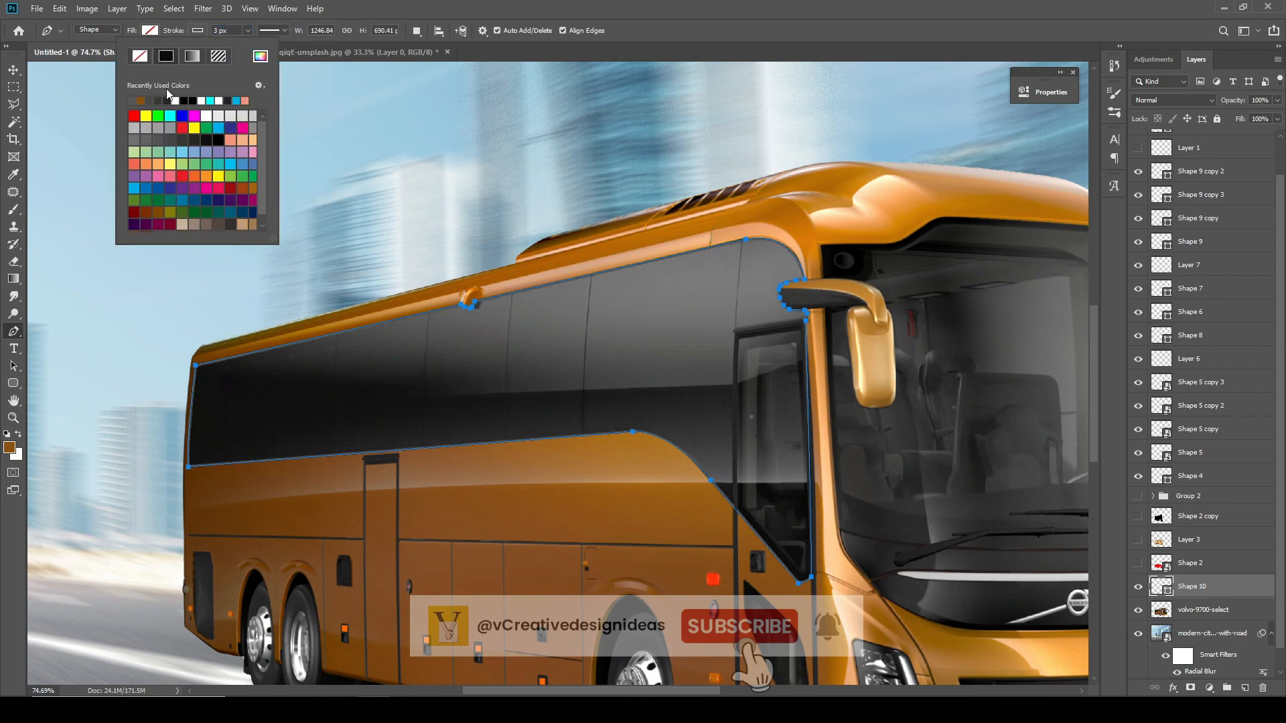
{"action": "left_click", "coordinate": [261, 56]}
{"action": "left_click", "coordinate": [1191, 269]}
{"action": "left_click", "coordinate": [235, 29]}
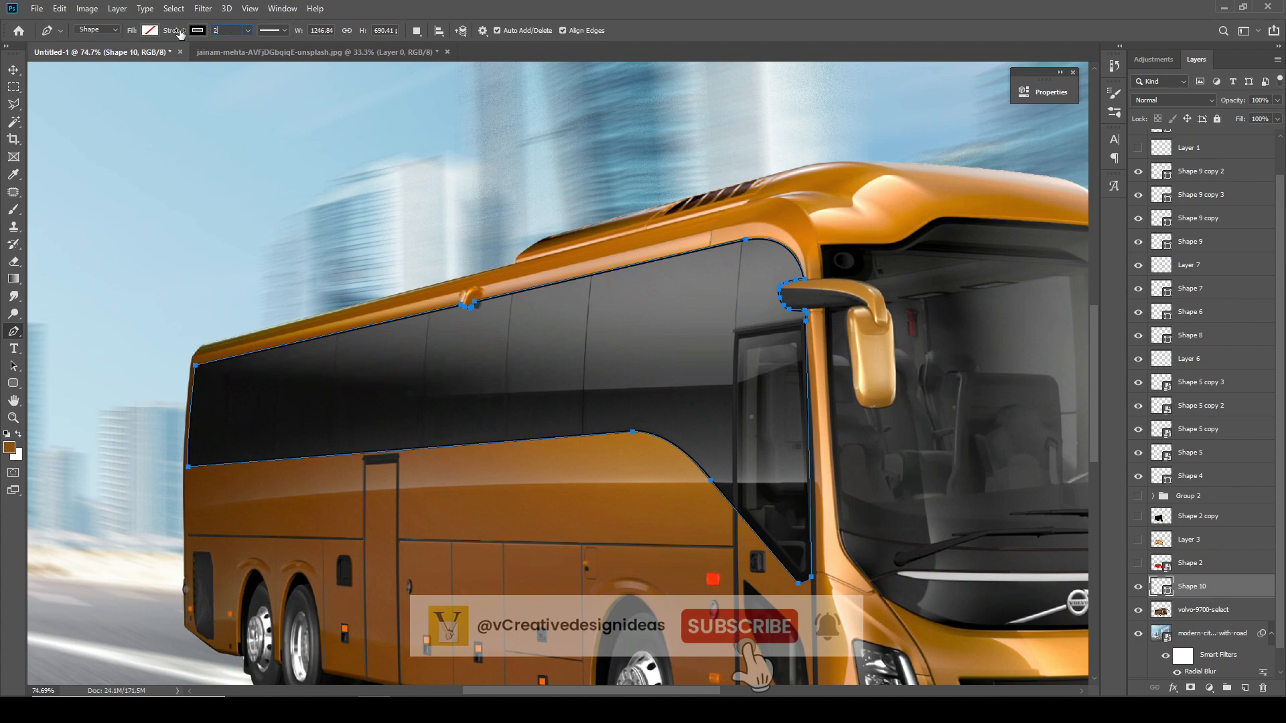
{"action": "key", "text": "Return"}
- Move the Shape 10 layer above Shape 9 copy 2 and show the Group 2 artwork again
{"action": "left_click", "coordinate": [14, 69]}
{"action": "scroll", "coordinate": [1175, 559], "scroll_direction": "down", "scroll_amount": 1}
{"action": "left_click_drag", "start_coordinate": [1175, 561], "coordinate": [1237, 140]}
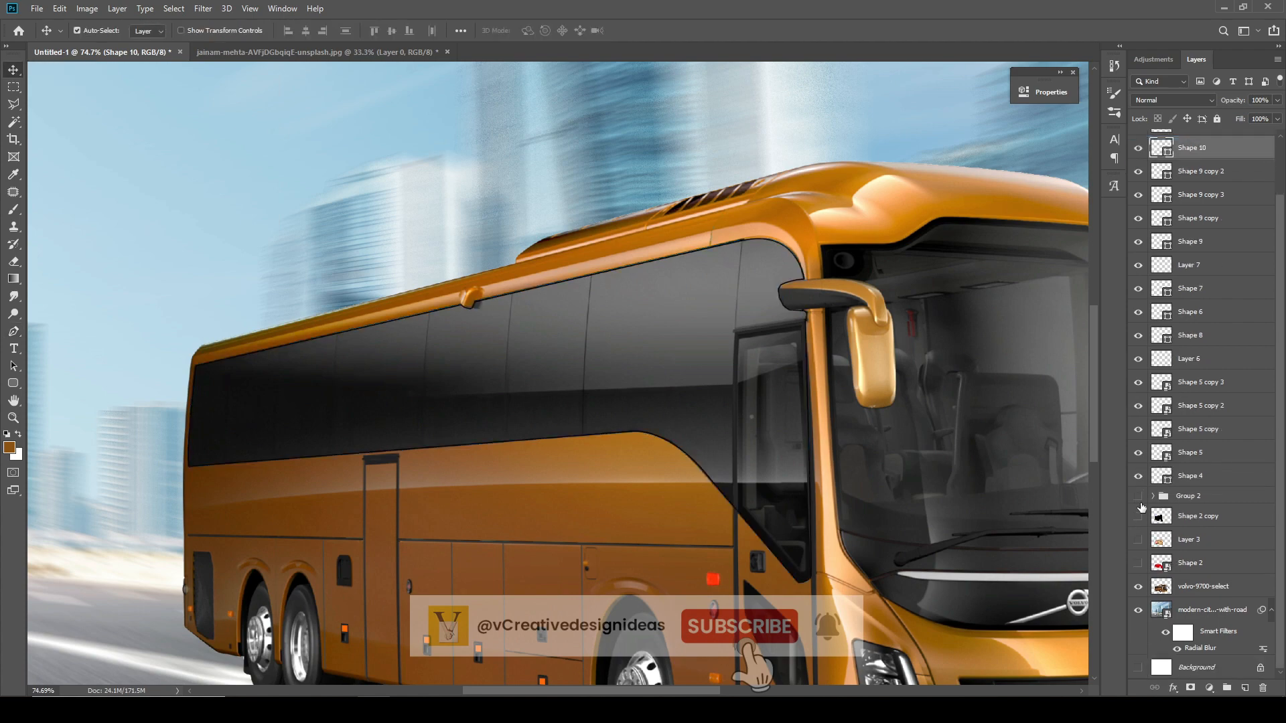
{"action": "left_click", "coordinate": [1139, 497]}
{"action": "scroll", "coordinate": [384, 321], "scroll_direction": "down", "scroll_amount": 1}
{"action": "scroll", "coordinate": [1197, 173], "scroll_direction": "up", "scroll_amount": 2}
- Try different blending modes on Shape 10 and set it to Hard Mix
{"action": "left_click", "coordinate": [1167, 100]}
{"action": "left_click", "coordinate": [1161, 101]}
{"action": "scroll", "coordinate": [1161, 102], "scroll_direction": "down", "scroll_amount": 1}
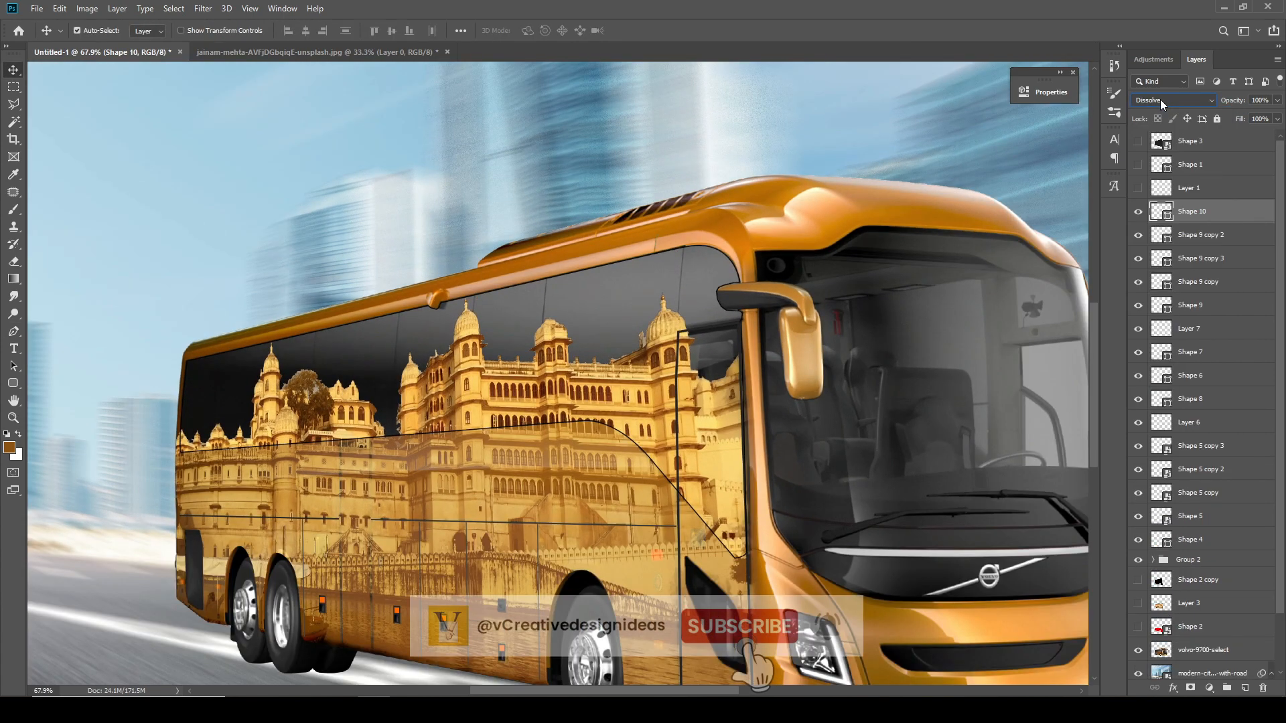
{"action": "scroll", "coordinate": [1159, 99], "scroll_direction": "down", "scroll_amount": 9}
{"action": "scroll", "coordinate": [584, 423], "scroll_direction": "down", "scroll_amount": 2}
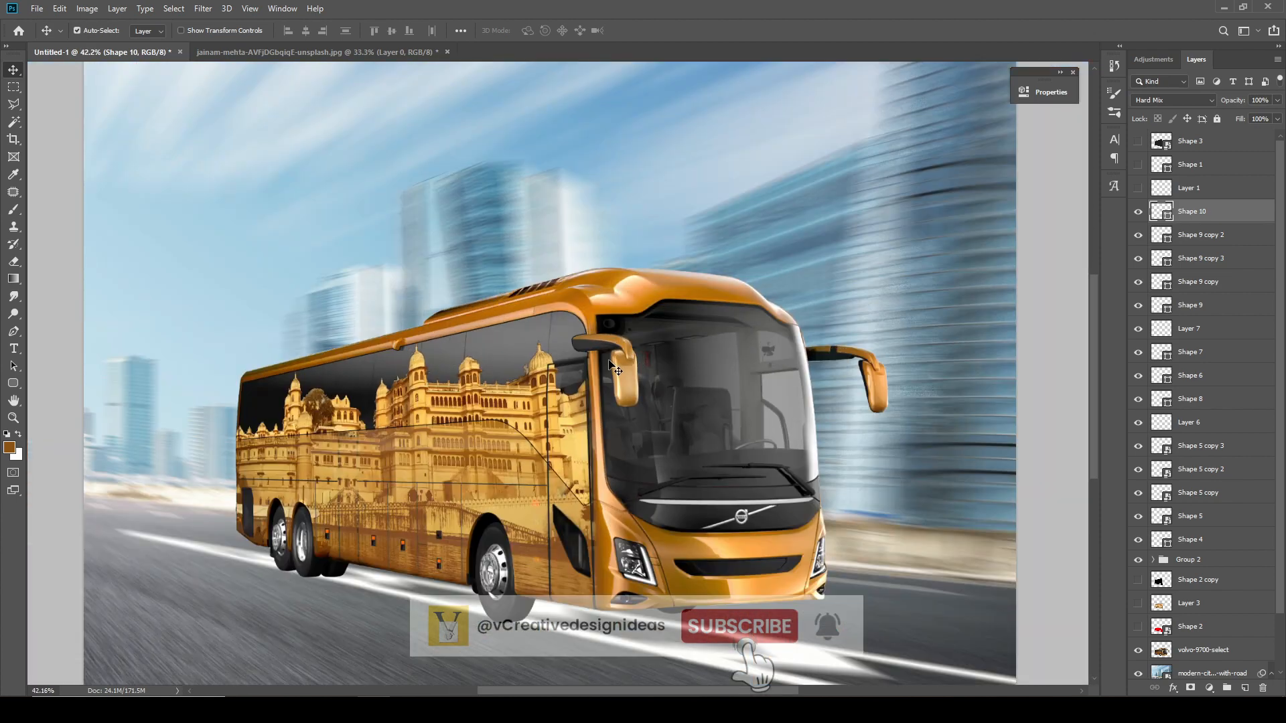
- Group the layers from Shape 10 through Shape 9 and toggle the group's visibility to check it
{"action": "scroll", "coordinate": [410, 572], "scroll_direction": "up", "scroll_amount": 4}
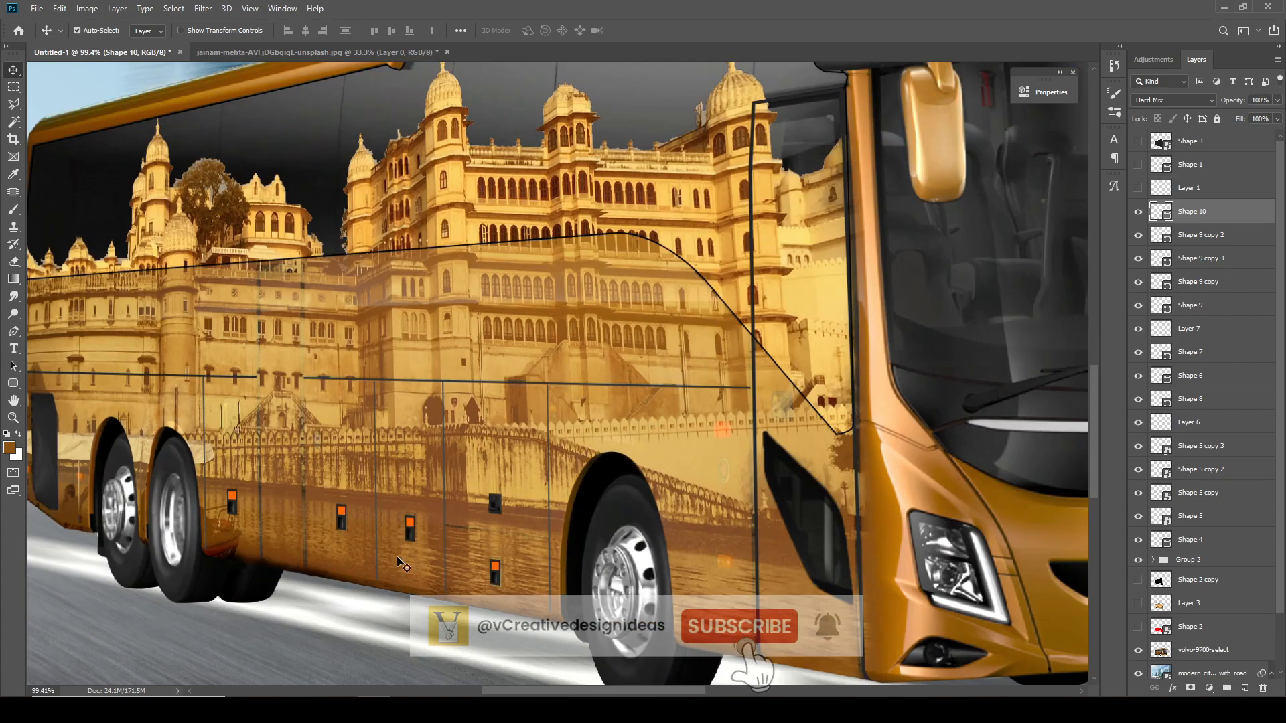
{"action": "left_click", "coordinate": [1199, 305], "text": "shift"}
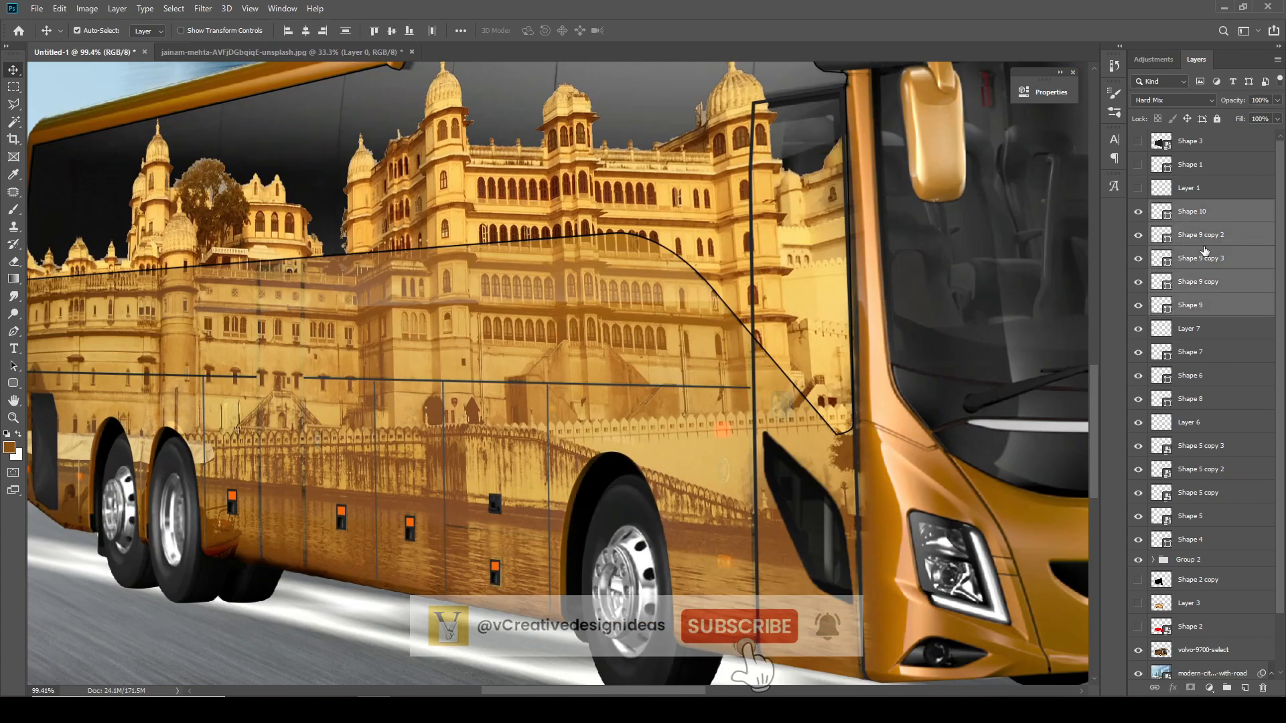
{"action": "key", "text": "ctrl+g"}
{"action": "left_click", "coordinate": [1141, 209]}
{"action": "left_click", "coordinate": [1141, 209]}
{"action": "scroll", "coordinate": [837, 328], "scroll_direction": "down", "scroll_amount": 2}
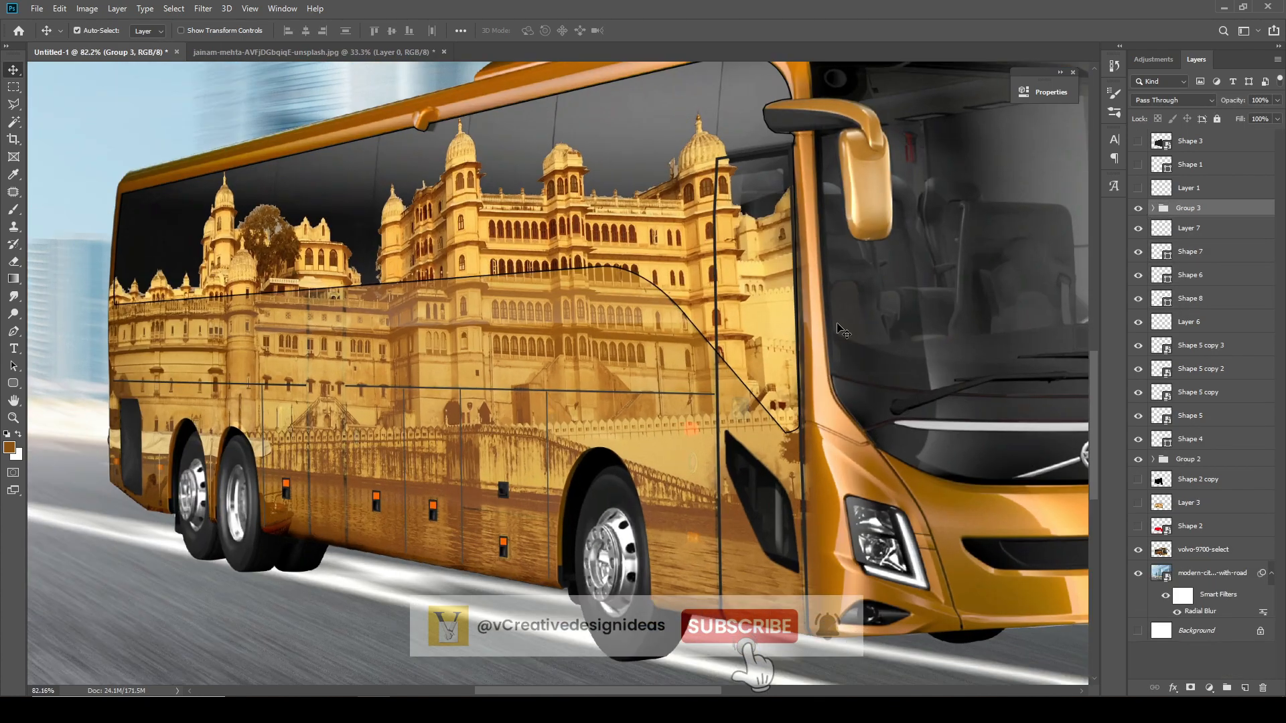
- Move the Shape 7 and Shape 6 line layers into Group 3, checking layer visibility to identify them
{"action": "left_click_drag", "start_coordinate": [1193, 253], "coordinate": [1207, 208]}
{"action": "left_click", "coordinate": [1139, 210]}
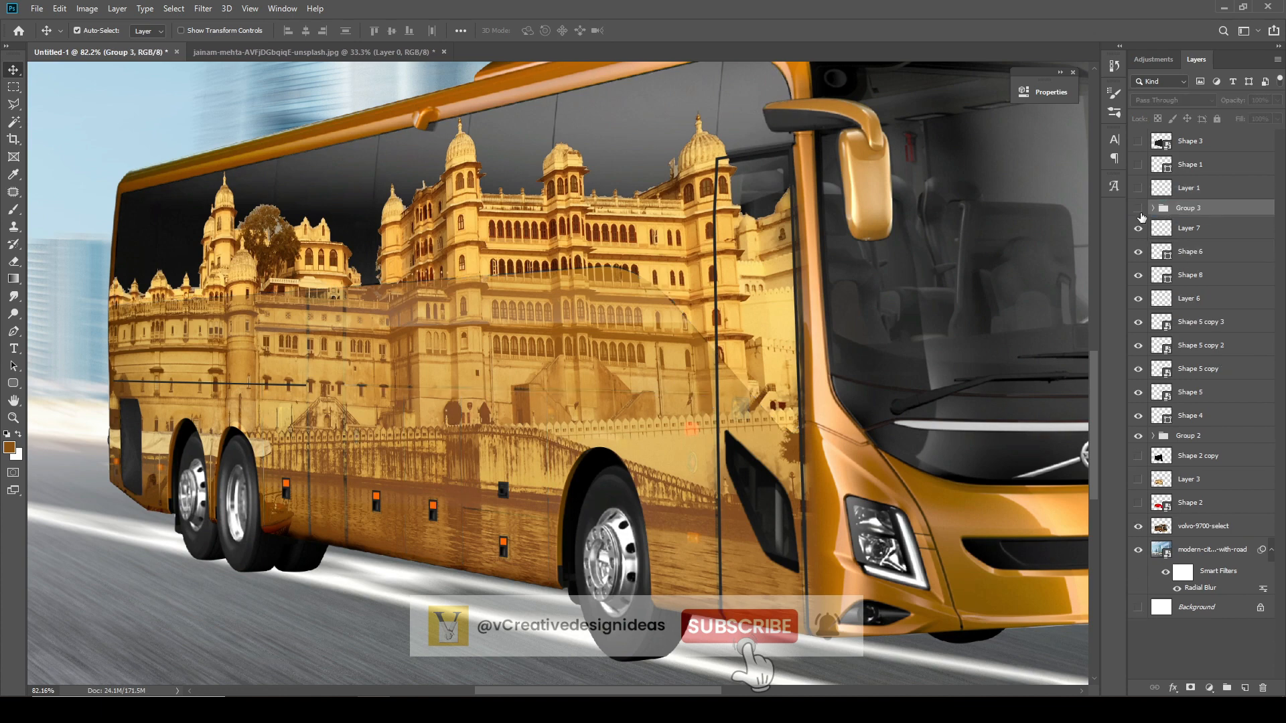
{"action": "left_click", "coordinate": [1139, 211]}
{"action": "left_click", "coordinate": [1140, 233]}
{"action": "left_click", "coordinate": [1140, 233]}
{"action": "left_click", "coordinate": [1140, 254]}
{"action": "left_click_drag", "start_coordinate": [1193, 253], "coordinate": [1205, 209]}
- Toggle Group 3's visibility to examine which seam and outline strokes it adds to the bus
{"action": "left_click", "coordinate": [1138, 211]}
{"action": "left_click", "coordinate": [1139, 211]}
{"action": "left_click", "coordinate": [1139, 211]}
{"action": "left_click", "coordinate": [1139, 211]}
{"action": "left_click", "coordinate": [1138, 211]}
{"action": "left_click", "coordinate": [1138, 211]}
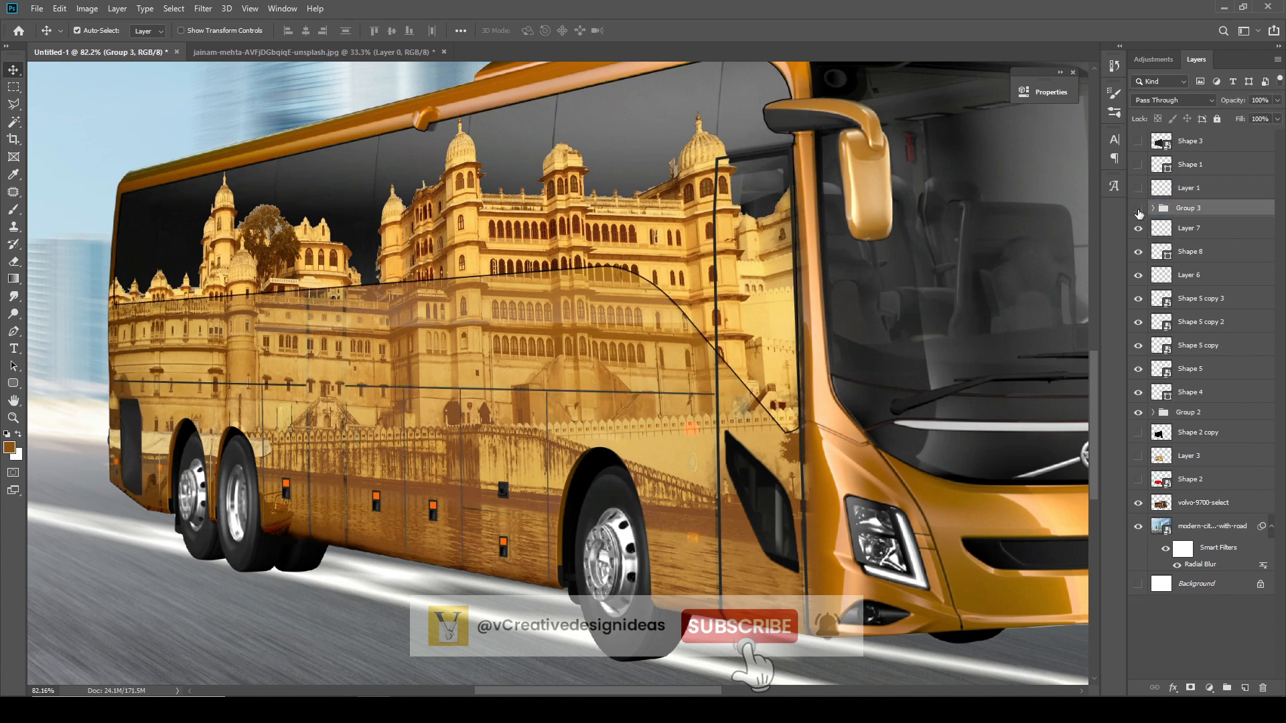
{"action": "left_click", "coordinate": [1138, 211]}
{"action": "left_click", "coordinate": [1138, 211]}
- Add a black Color Overlay to Group 3 in Normal mode at 100% opacity
{"action": "double_click", "coordinate": [1228, 211]}
{"action": "left_click", "coordinate": [804, 495]}
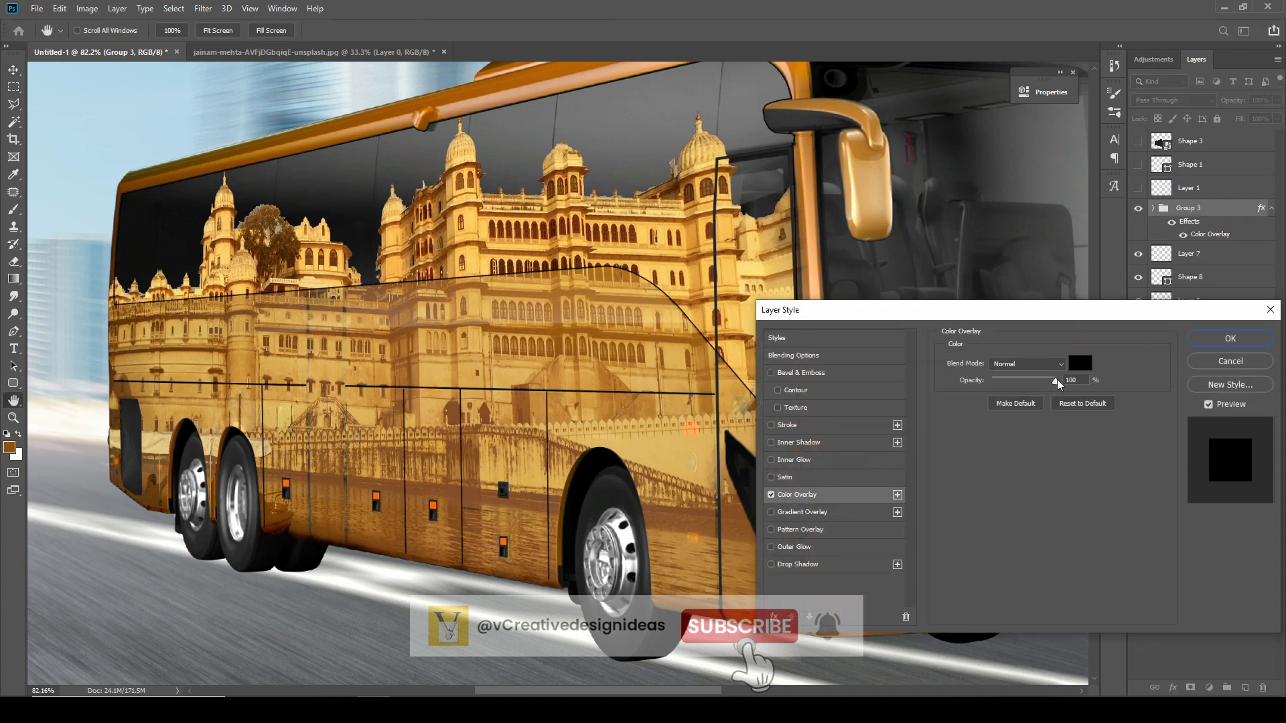
{"action": "mouse_move", "coordinate": [1056, 382]}
{"action": "left_mouse_down"}
{"action": "mouse_move", "coordinate": [995, 381]}
{"action": "mouse_move", "coordinate": [1057, 381]}
{"action": "left_mouse_up"}
{"action": "left_click", "coordinate": [1229, 339]}
{"action": "scroll", "coordinate": [132, 512], "scroll_direction": "up", "scroll_amount": 4}
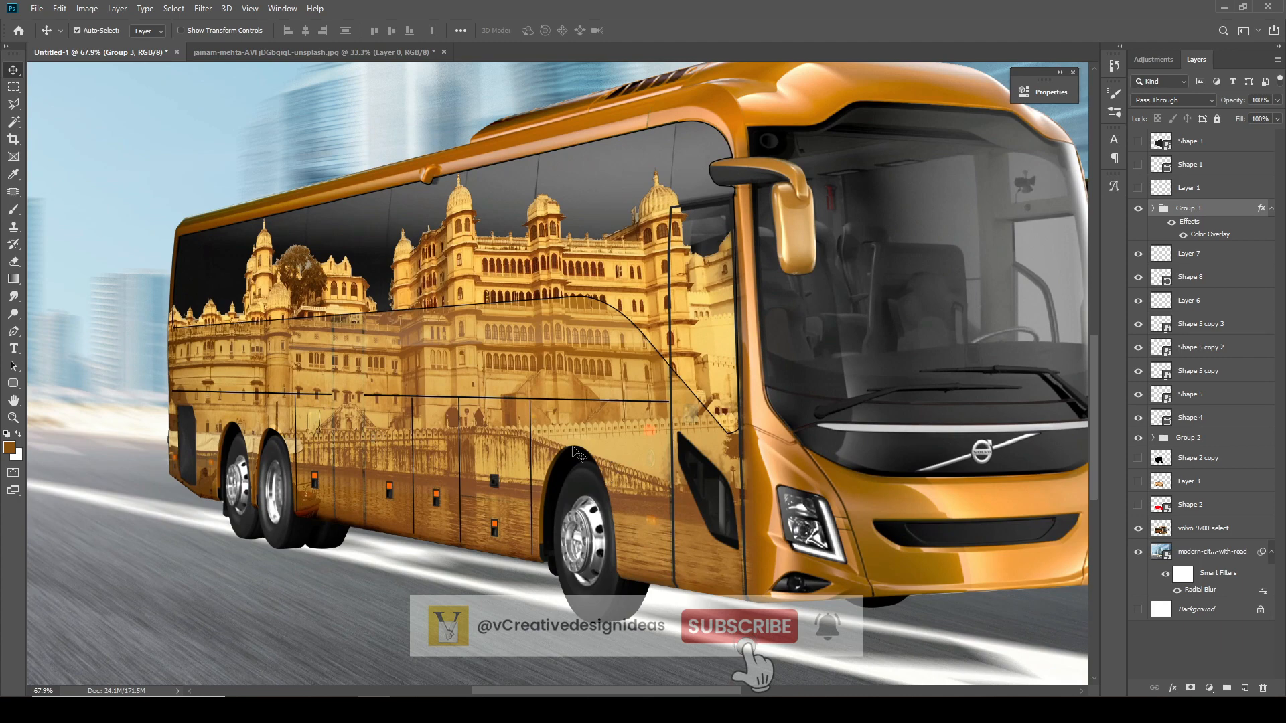
{"action": "scroll", "coordinate": [584, 433], "scroll_direction": "down", "scroll_amount": 5}
{"action": "scroll", "coordinate": [597, 505], "scroll_direction": "up", "scroll_amount": 3}
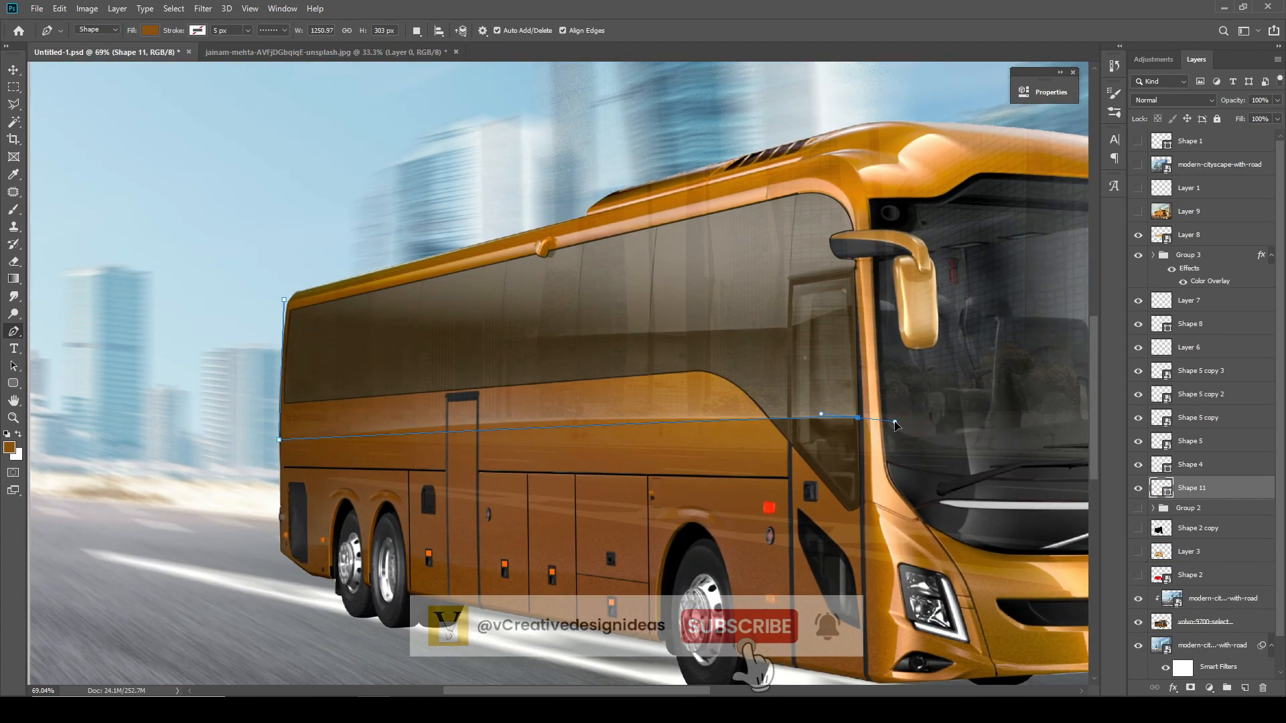
- Complete the Pen shape over the bus's upper side, running up the front door edge and curving around the upper corner
{"action": "left_click_drag", "start_coordinate": [894, 422], "coordinate": [944, 437]}
{"action": "left_click", "coordinate": [858, 418], "text": "alt"}
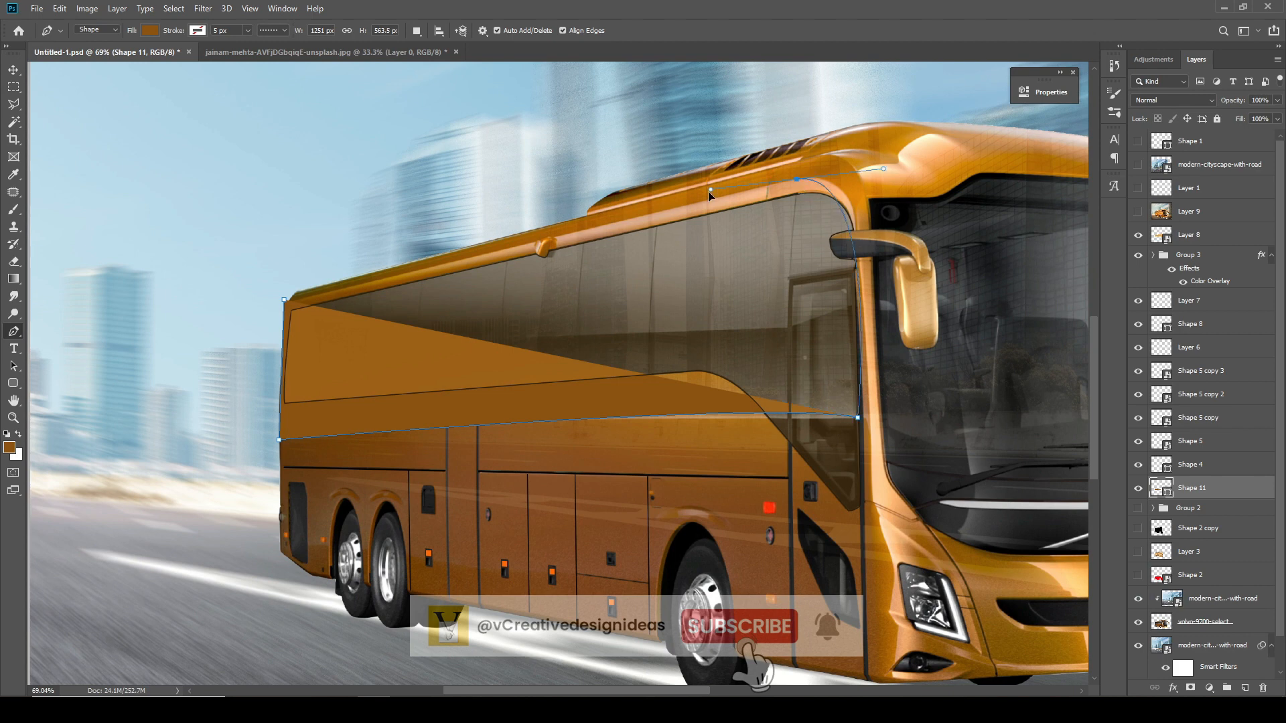
{"action": "left_click_drag", "start_coordinate": [710, 215], "coordinate": [763, 182]}
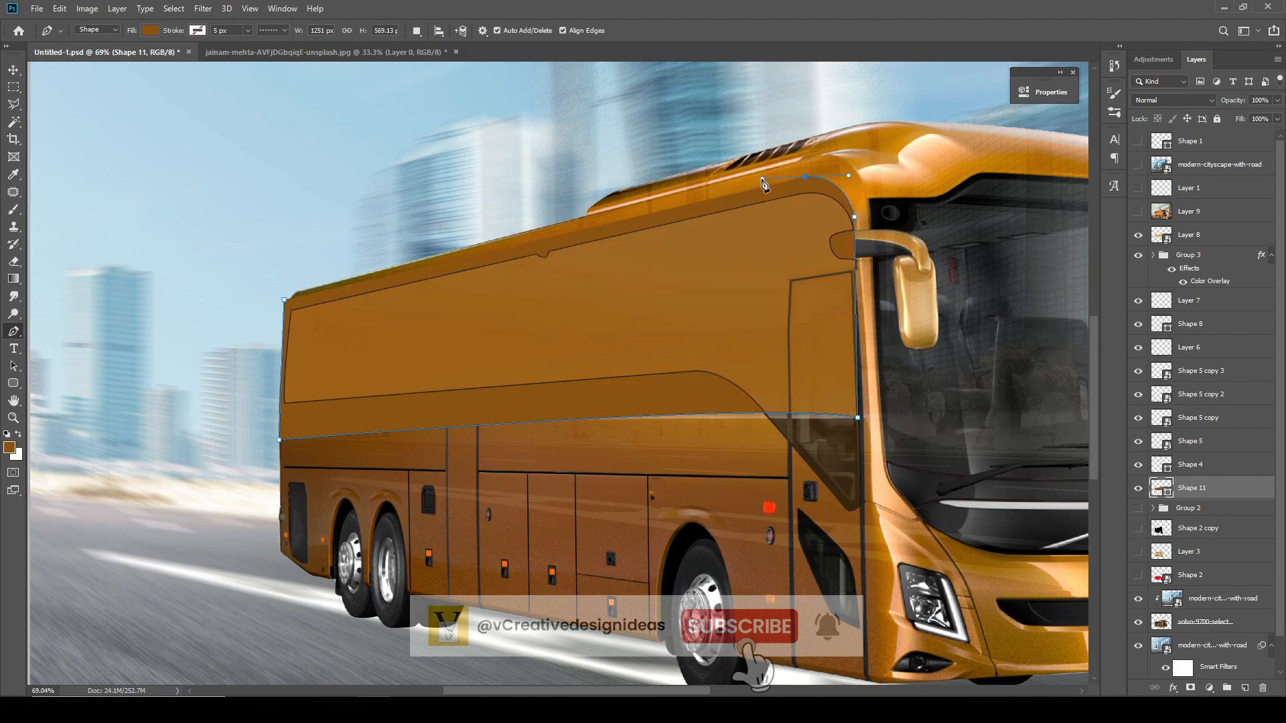
- Remove the fill of Shape 11, turn its path into a selection, and add a new layer above it
{"action": "left_click", "coordinate": [150, 31]}
{"action": "left_click", "coordinate": [89, 58]}
{"action": "right_click", "coordinate": [468, 318]}
{"action": "left_click", "coordinate": [512, 373]}
{"action": "left_click", "coordinate": [1019, 333]}
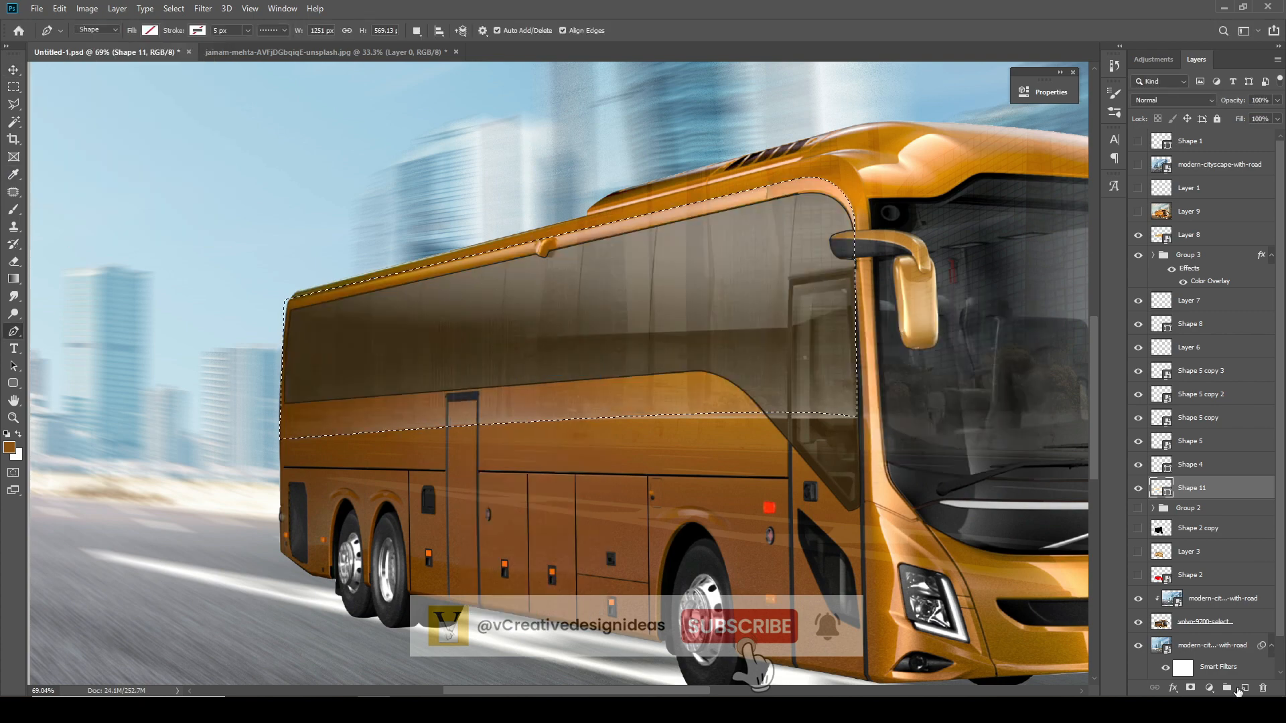
{"action": "key", "text": "ctrl+v"}
- Paint soft white highlights inside the selection's upper and lower edges on Layer 10 with a 500 px brush
{"action": "left_click", "coordinate": [13, 210]}
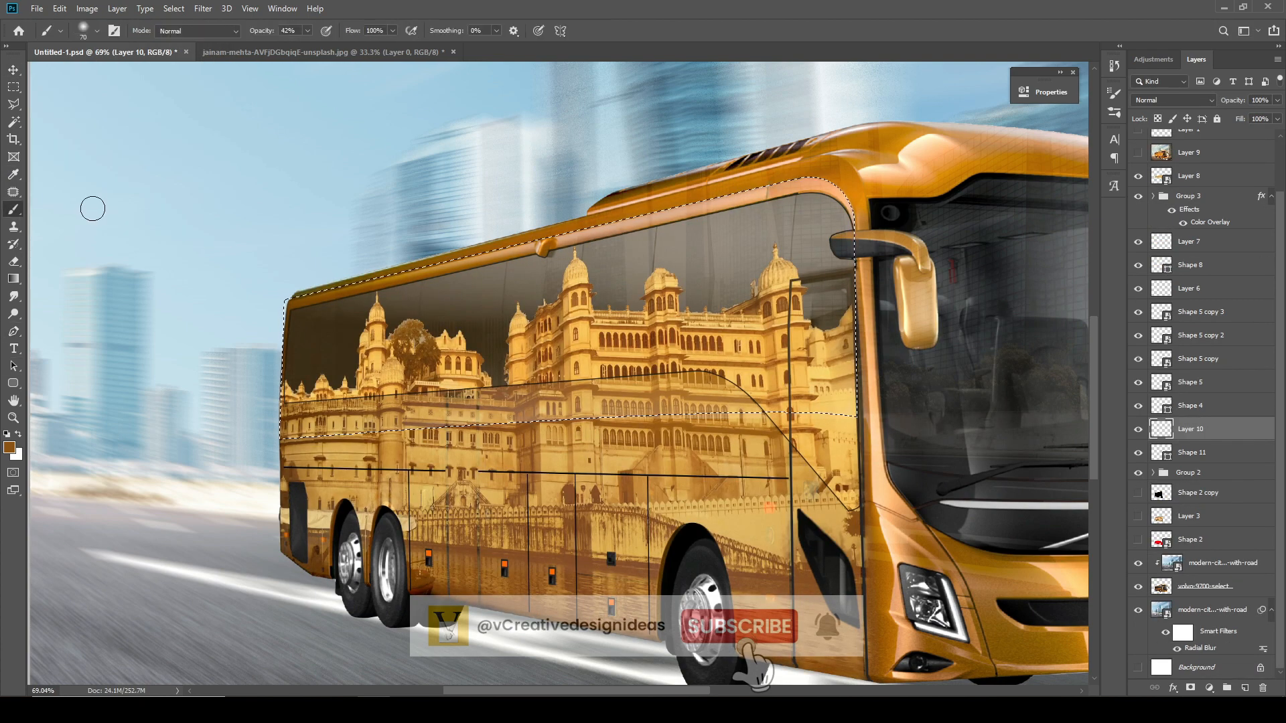
{"action": "left_click", "coordinate": [9, 448]}
{"action": "left_click", "coordinate": [887, 276]}
{"action": "left_click", "coordinate": [1191, 270]}
{"action": "key", "text": "bracketright"}
{"action": "key", "text": "bracketright"}
{"action": "key", "text": "bracketright"}
{"action": "key", "text": "bracketright"}
{"action": "key", "text": "bracketright"}
{"action": "key", "text": "bracketright"}
{"action": "key", "text": "bracketright"}
{"action": "key", "text": "bracketright"}
{"action": "key", "text": "bracketright"}
{"action": "key", "text": "bracketright"}
{"action": "mouse_move", "coordinate": [386, 536]}
{"action": "left_mouse_down"}
{"action": "mouse_move", "coordinate": [716, 489]}
{"action": "mouse_move", "coordinate": [747, 503]}
{"action": "left_mouse_up"}
{"action": "mouse_move", "coordinate": [860, 167]}
{"action": "left_mouse_down"}
{"action": "mouse_move", "coordinate": [770, 139]}
{"action": "mouse_move", "coordinate": [727, 184]}
{"action": "mouse_move", "coordinate": [462, 204]}
{"action": "left_mouse_up"}
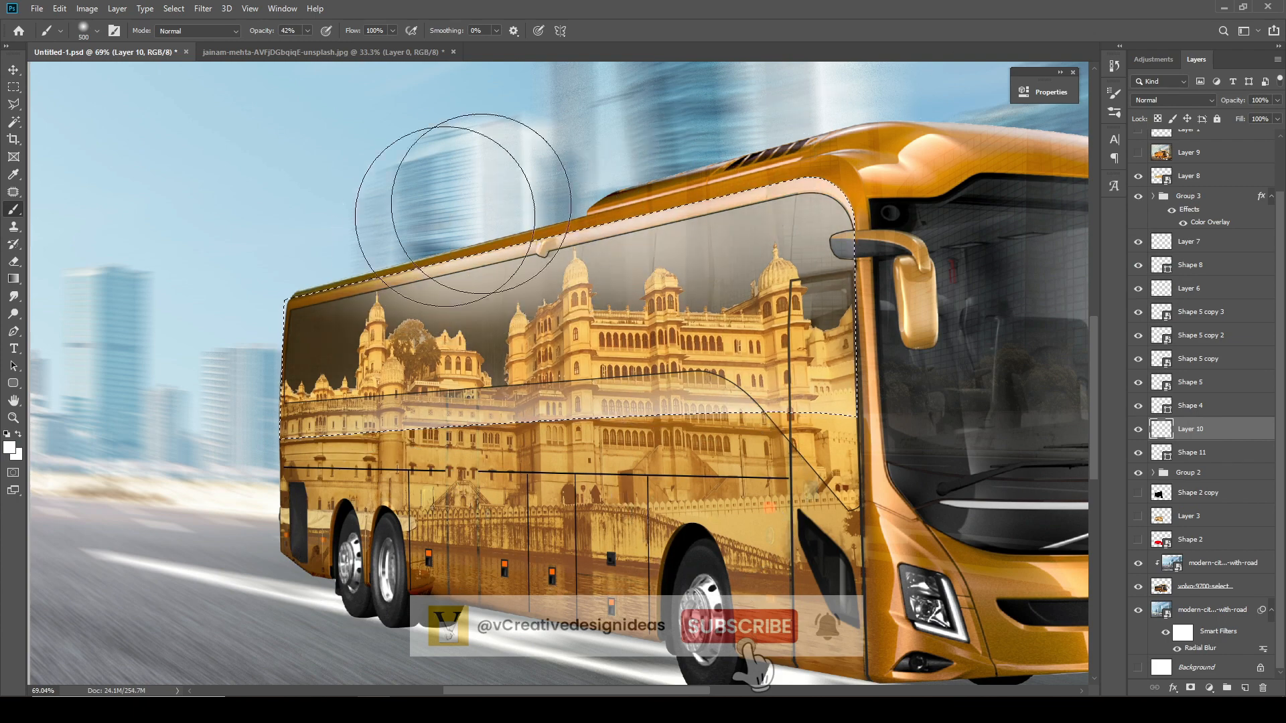
{"action": "left_click", "coordinate": [843, 204]}
{"action": "left_click_drag", "start_coordinate": [357, 550], "coordinate": [576, 516]}
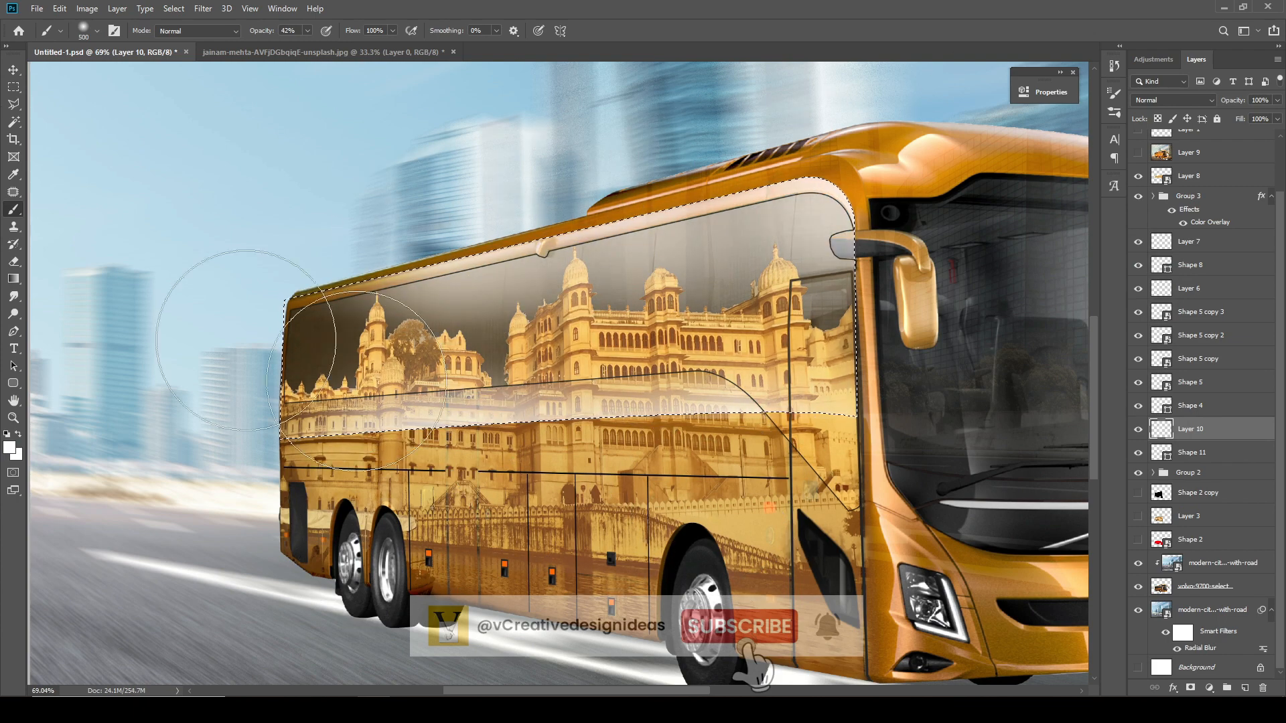
- Deselect the area and set Layer 8's blending mode to Soft Light
{"action": "key", "text": "v"}
{"action": "left_click", "coordinate": [1189, 175]}
{"action": "key", "text": "ctrl+d"}
{"action": "left_click", "coordinate": [1172, 100]}
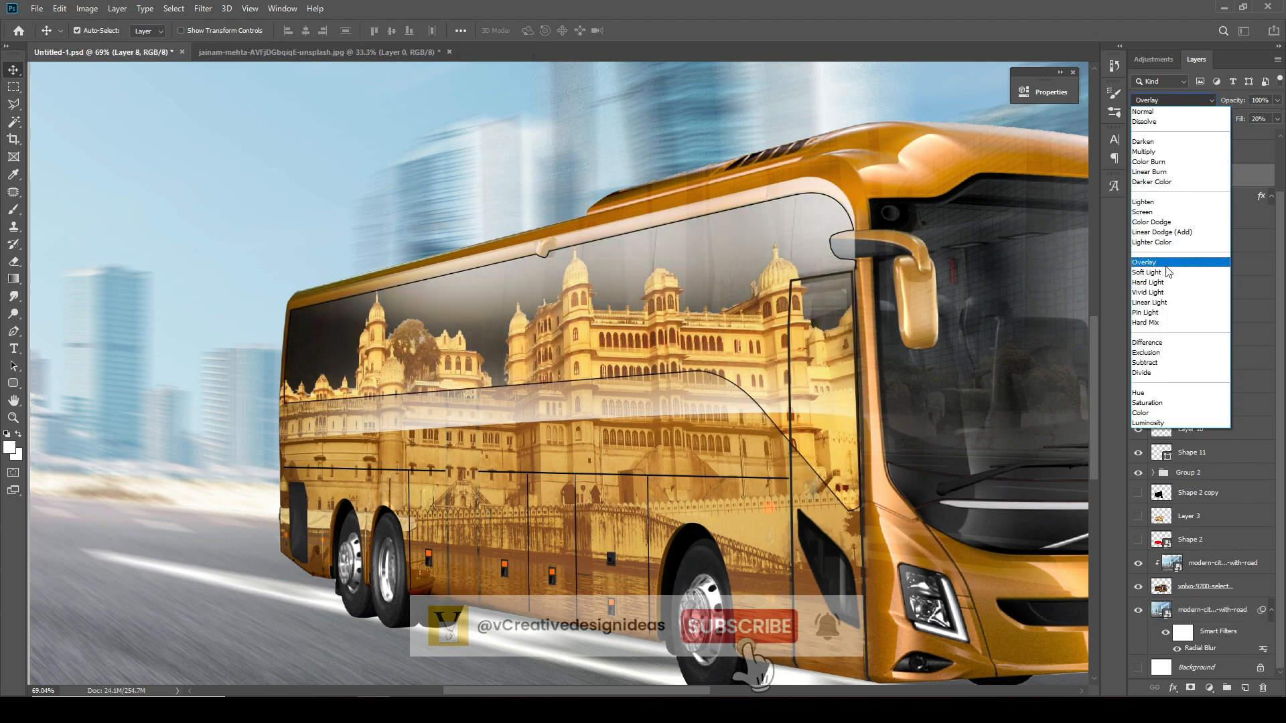
{"action": "left_click", "coordinate": [1146, 272]}
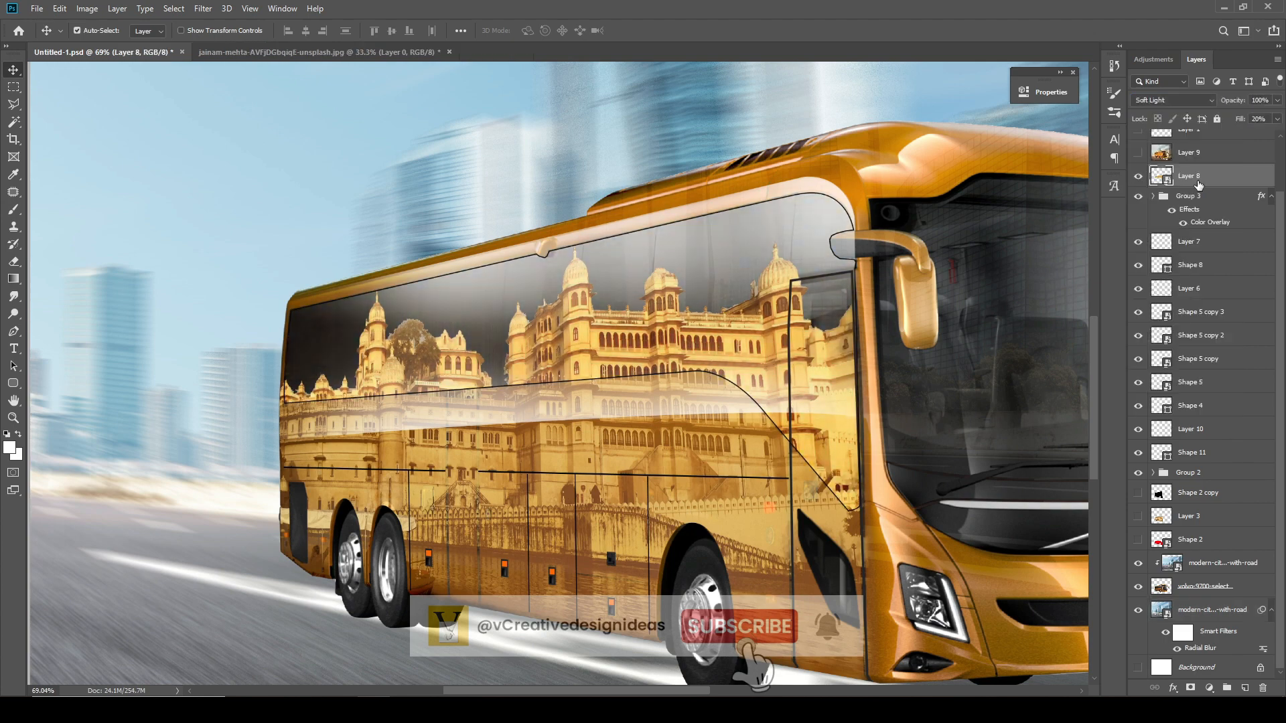
- Check Layer 10's highlights by toggling the layer, and move it above Layer 9
{"action": "scroll", "coordinate": [1198, 185], "scroll_direction": "up", "scroll_amount": 3}
{"action": "left_click", "coordinate": [1182, 489]}
{"action": "left_click", "coordinate": [1138, 488]}
{"action": "left_click", "coordinate": [1138, 489]}
{"action": "left_click_drag", "start_coordinate": [1195, 491], "coordinate": [1187, 201]}
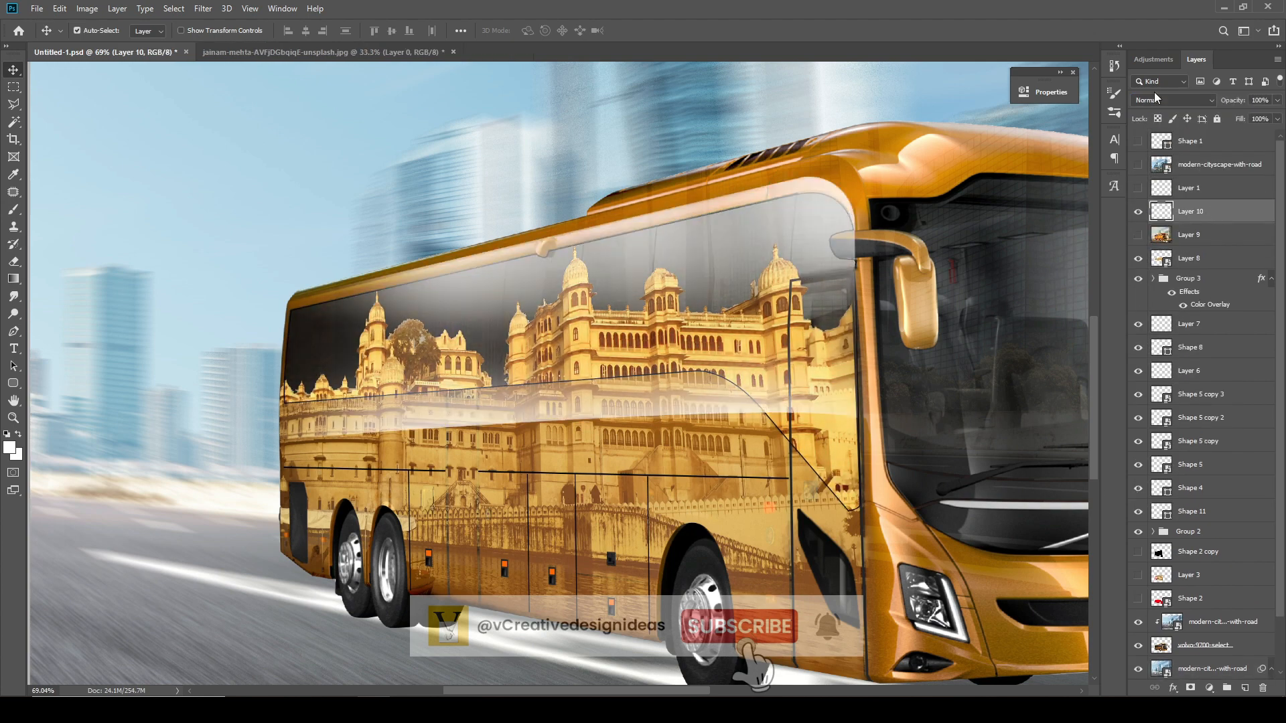
- Try blending modes including Hard Mix and Overlay on Layer 10, and lower the layer's opacity
{"action": "left_click", "coordinate": [1155, 99]}
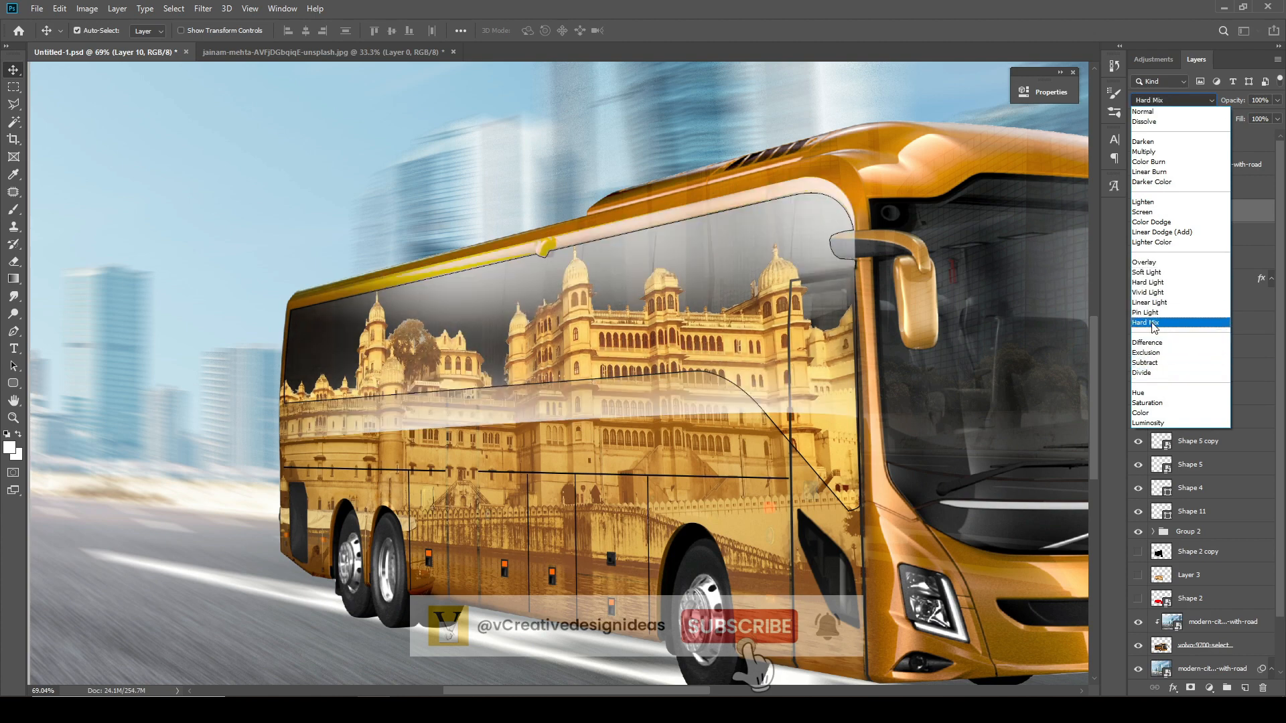
{"action": "left_click", "coordinate": [1159, 111]}
{"action": "scroll", "coordinate": [1158, 95], "scroll_direction": "down", "scroll_amount": 15}
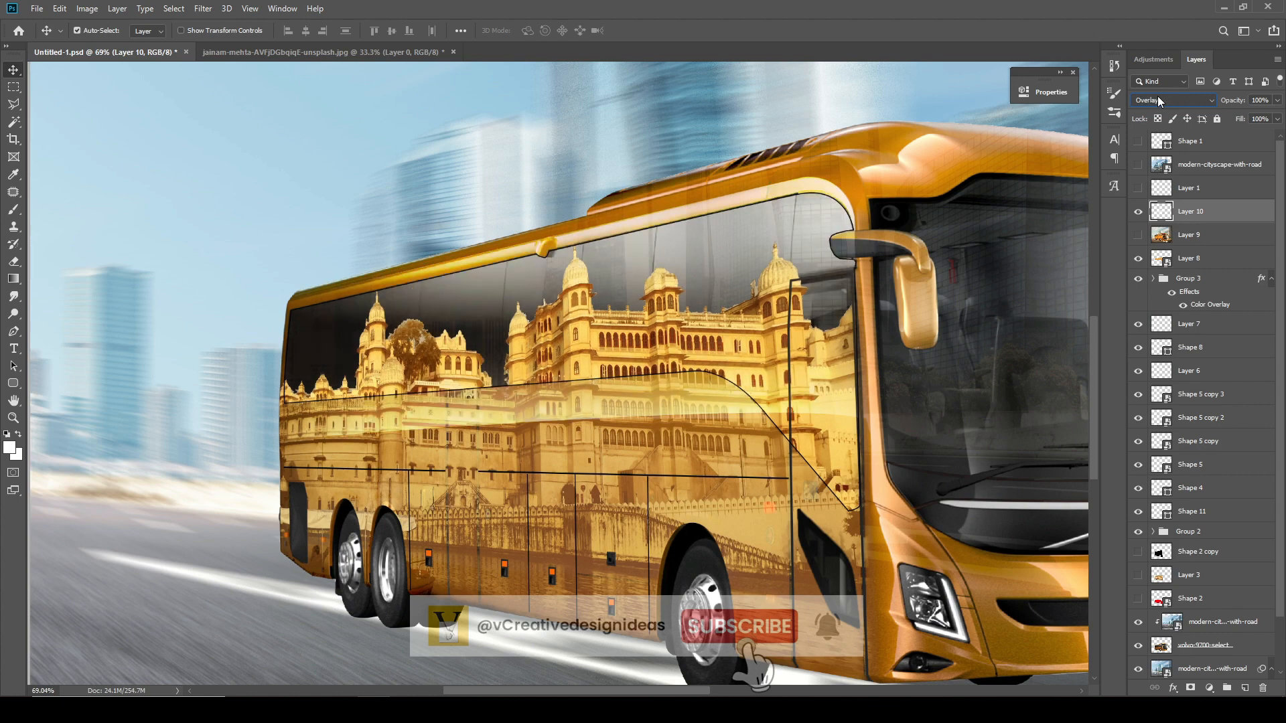
{"action": "left_click", "coordinate": [1277, 100]}
{"action": "mouse_move", "coordinate": [1278, 115]}
{"action": "left_mouse_down"}
{"action": "mouse_move", "coordinate": [1242, 114]}
{"action": "mouse_move", "coordinate": [1254, 117]}
{"action": "left_mouse_up"}
{"action": "left_click", "coordinate": [1044, 221]}
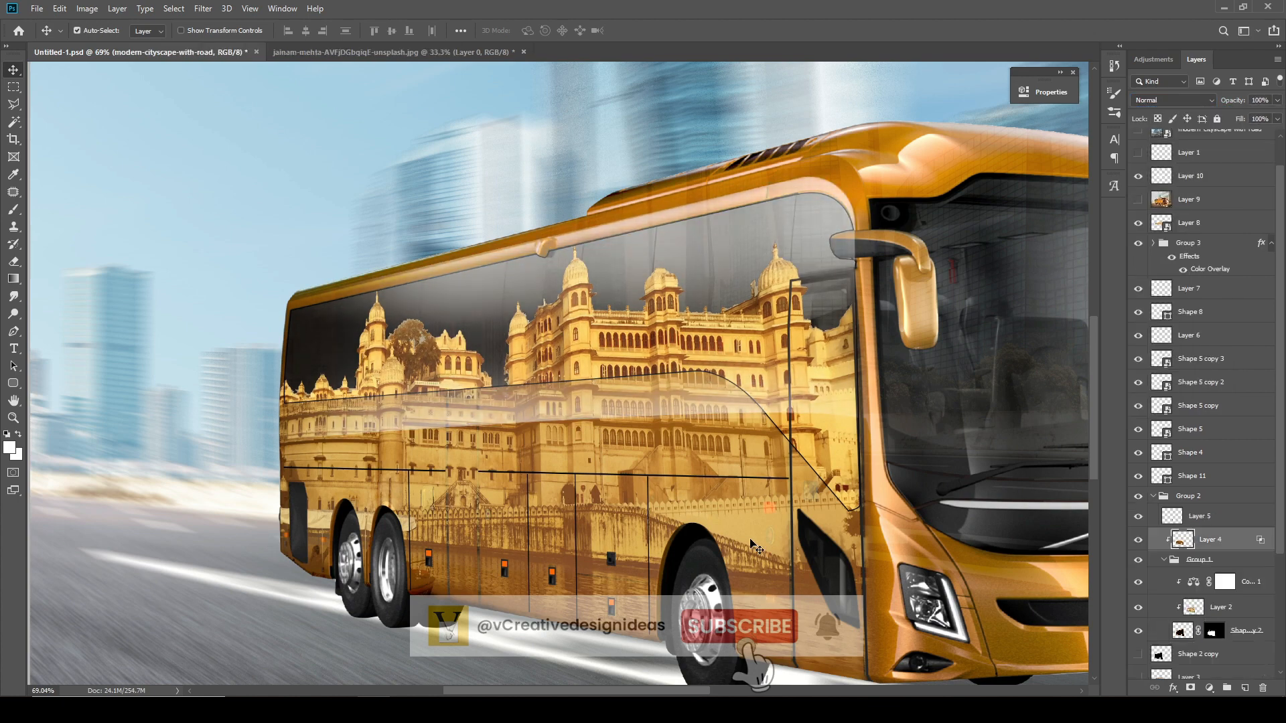
- Hide Group 2 and draw a curved crescent shape along the first rear wheel's arch flare with the Pen tool
{"action": "left_click", "coordinate": [1153, 496]}
{"action": "left_click", "coordinate": [1138, 495]}
{"action": "scroll", "coordinate": [421, 443], "scroll_direction": "up", "scroll_amount": 4}
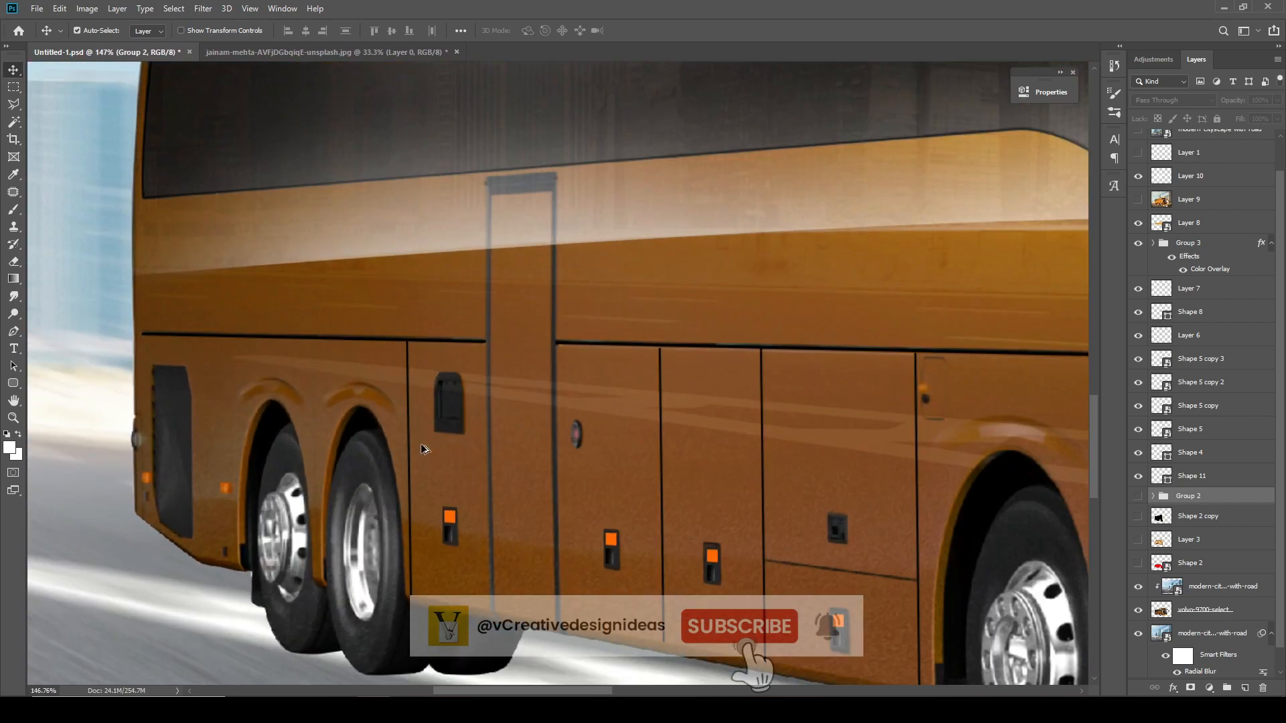
{"action": "scroll", "coordinate": [283, 399], "scroll_direction": "up", "scroll_amount": 6}
{"action": "key", "text": "p"}
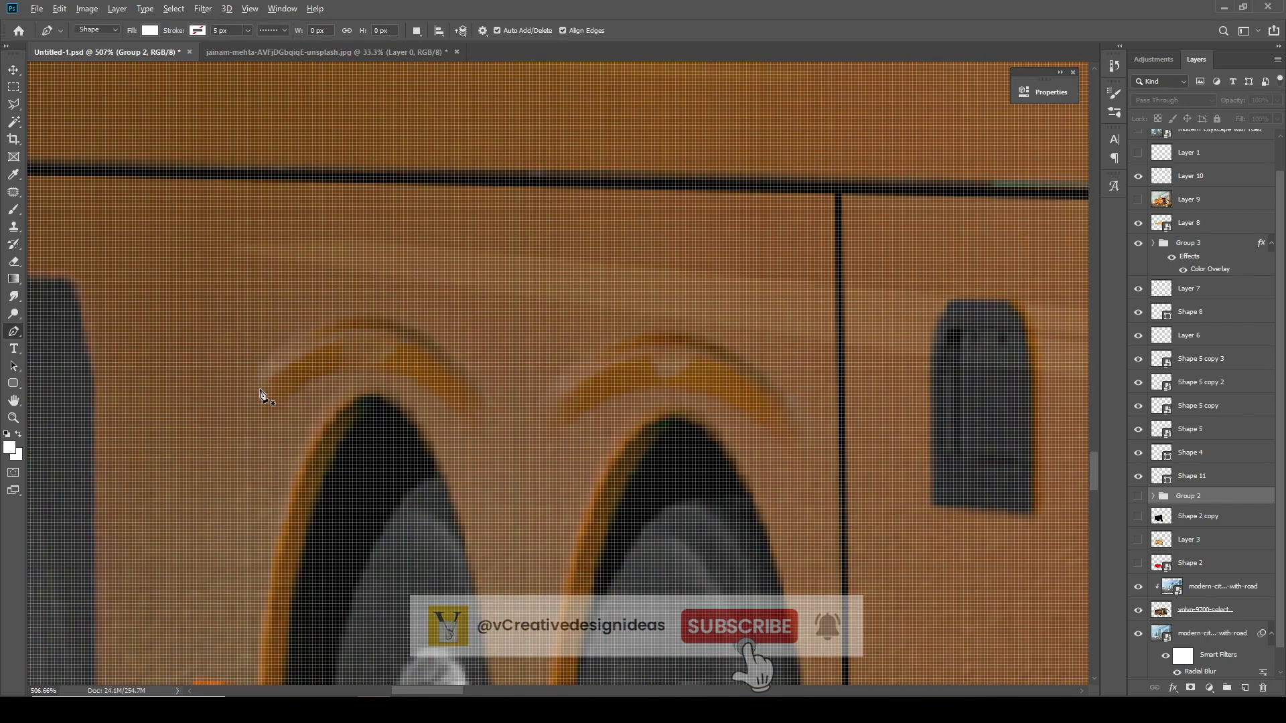
{"action": "left_click", "coordinate": [256, 379]}
{"action": "left_click", "coordinate": [256, 418]}
{"action": "left_click_drag", "start_coordinate": [499, 497], "coordinate": [499, 519]}
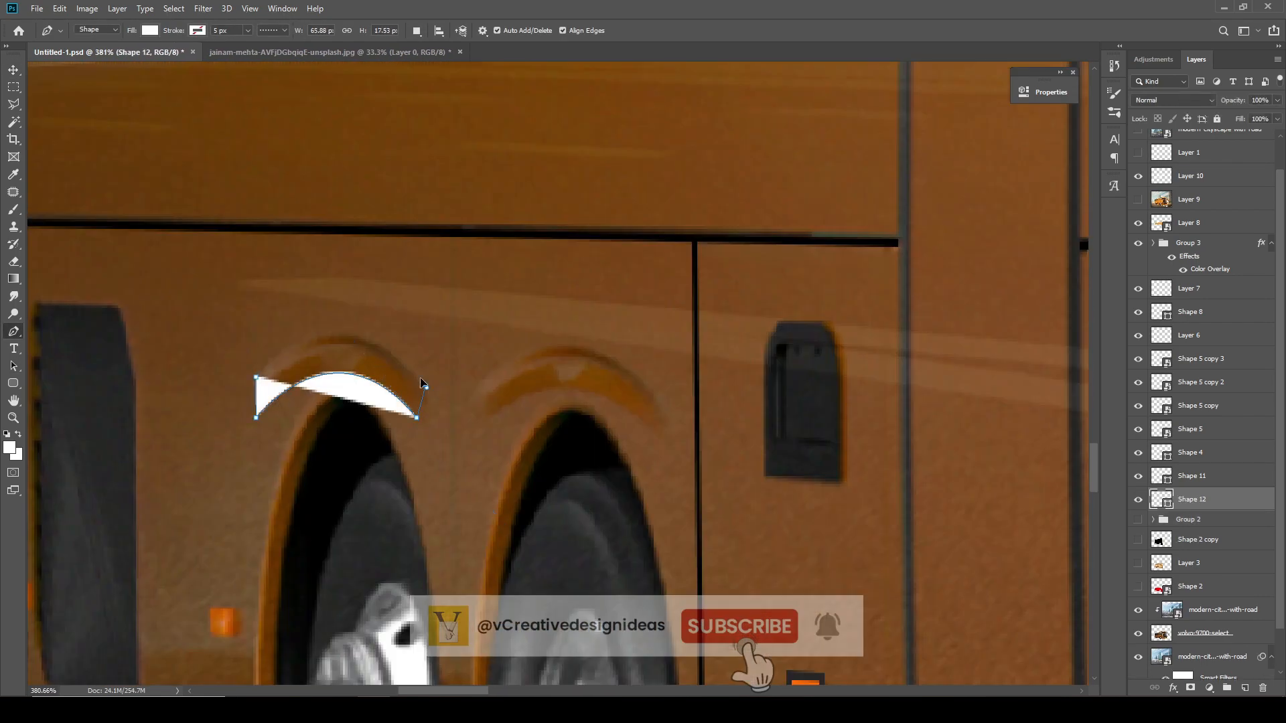
{"action": "left_click_drag", "start_coordinate": [404, 351], "coordinate": [405, 352]}
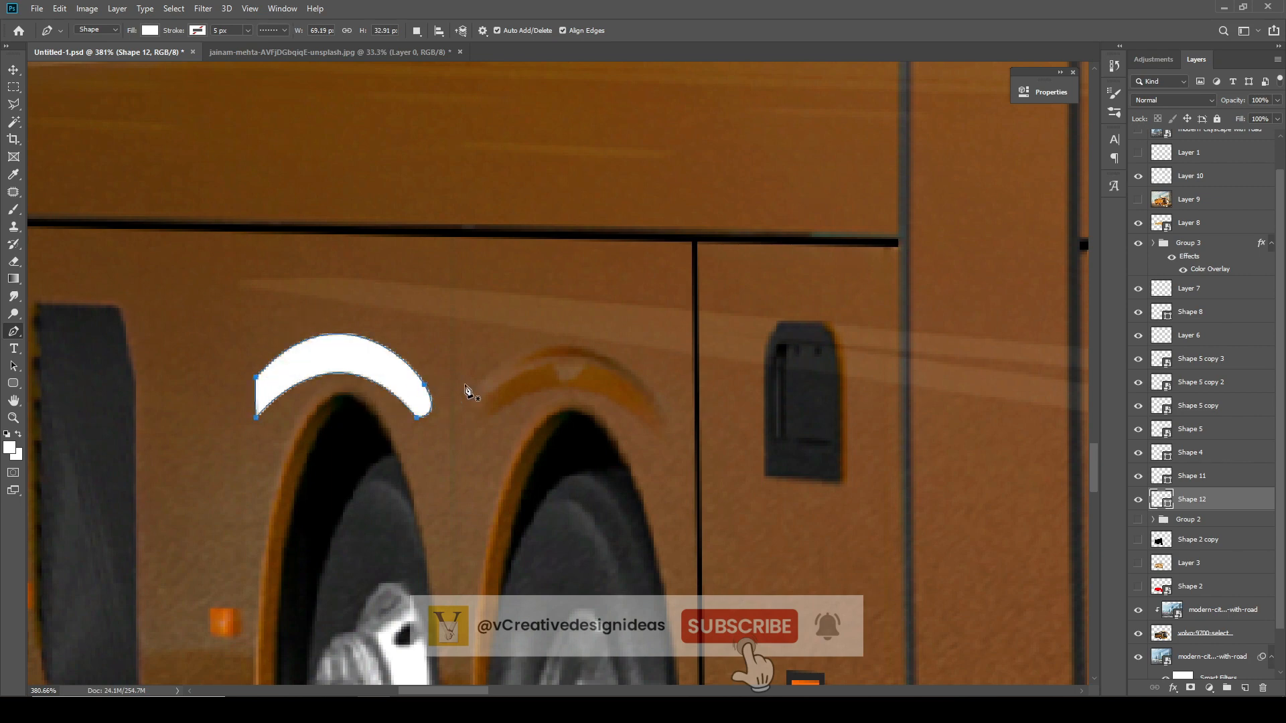
- Turn the arch outline into an anti-aliased selection with 0 px feather and add a new layer for it
{"action": "left_click", "coordinate": [150, 30]}
{"action": "left_click", "coordinate": [88, 52]}
{"action": "right_click", "coordinate": [317, 353]}
{"action": "left_click", "coordinate": [361, 409]}
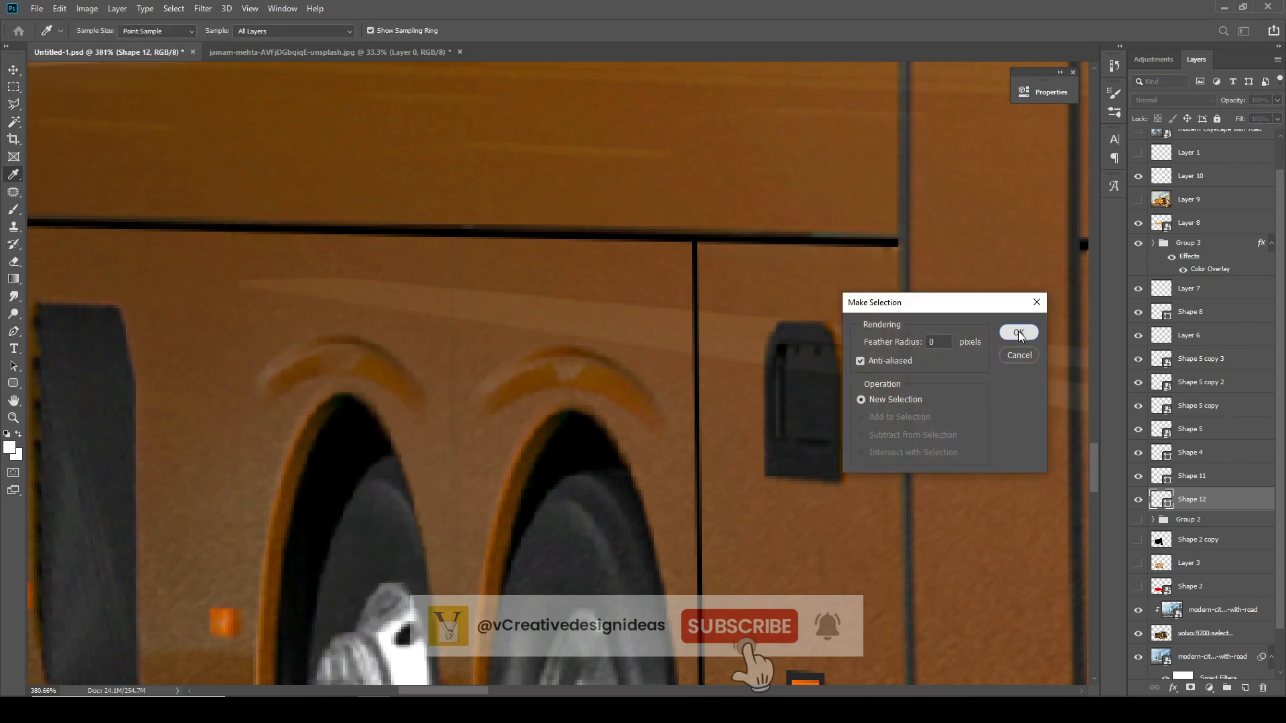
{"action": "left_click", "coordinate": [1019, 333]}
{"action": "left_click", "coordinate": [1245, 688]}
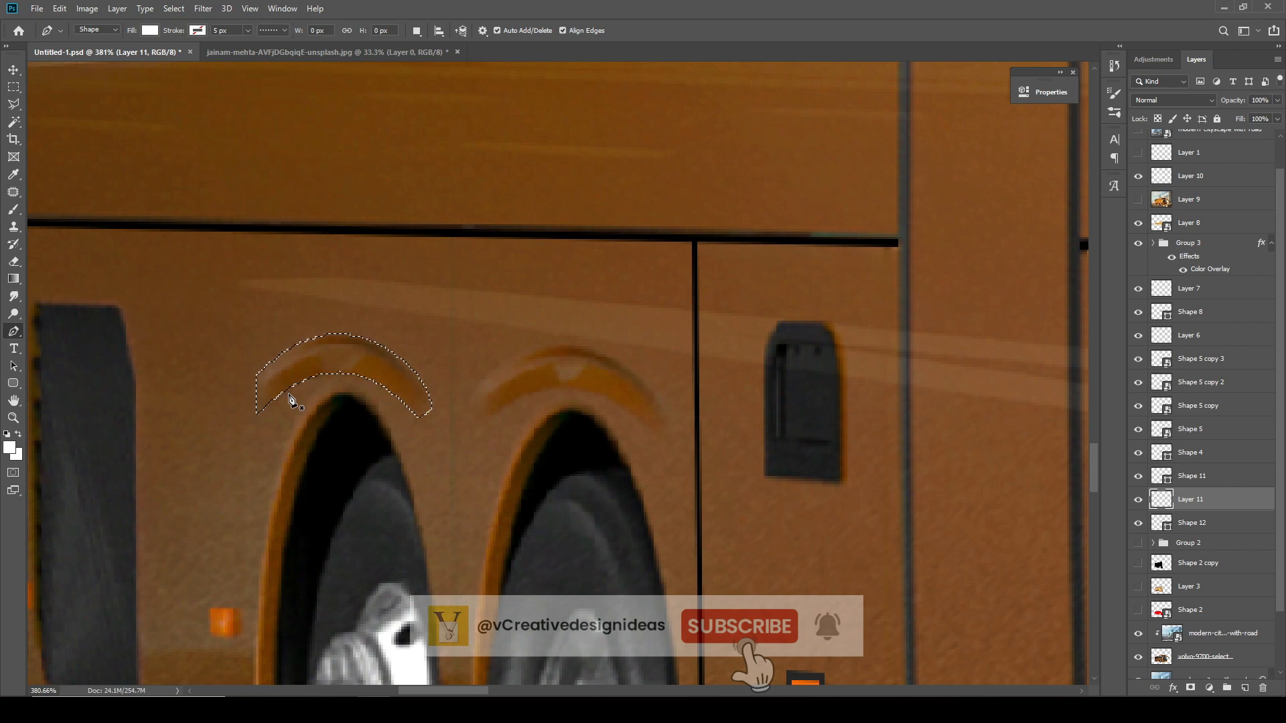
- Show Group 2, reduce the brush to 70 px, and undo a trial white dab inside the arch selection
{"action": "left_click", "coordinate": [1138, 543]}
{"action": "left_click", "coordinate": [14, 209]}
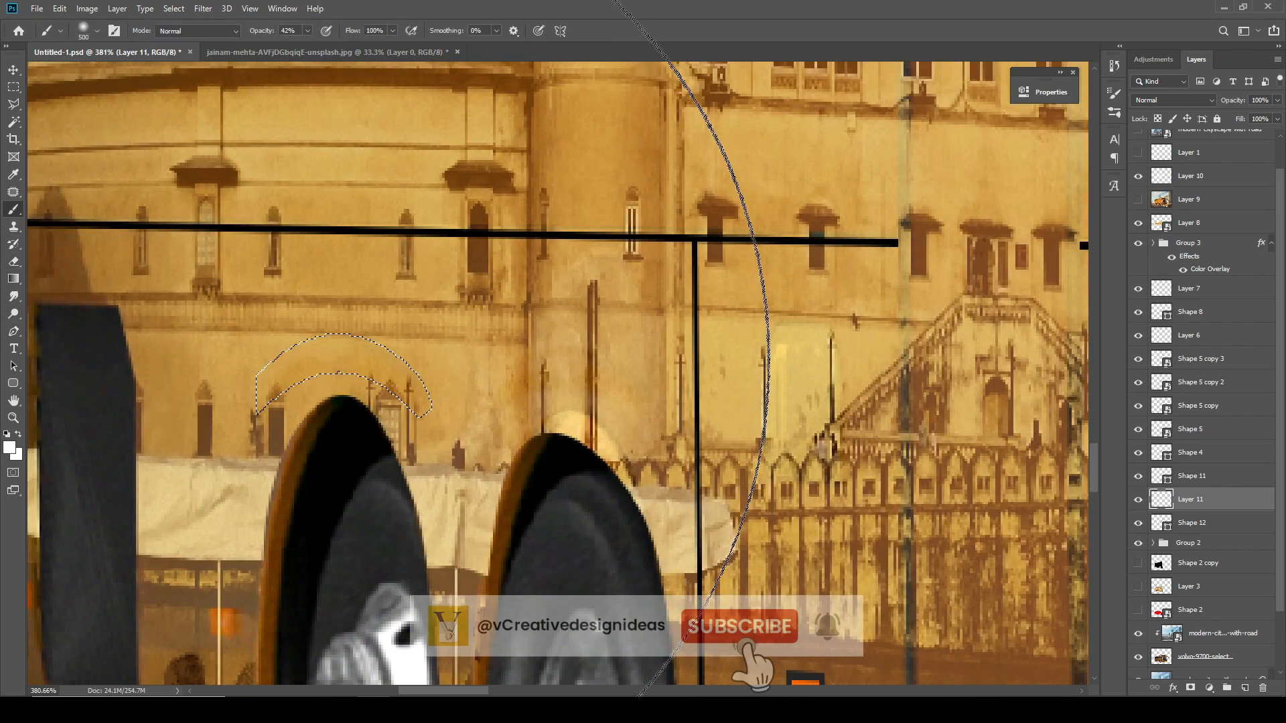
{"action": "key", "text": "bracketleft"}
{"action": "key", "text": "bracketleft"}
{"action": "key", "text": "bracketleft"}
{"action": "key", "text": "bracketleft"}
{"action": "key", "text": "bracketleft"}
{"action": "key", "text": "bracketleft"}
{"action": "key", "text": "bracketleft"}
{"action": "left_click", "coordinate": [366, 355]}
{"action": "key", "text": "ctrl+z"}
- Set the foreground to dark brown, paint soft shading across the arch selection on Layer 11, and deselect
{"action": "left_click", "coordinate": [10, 447]}
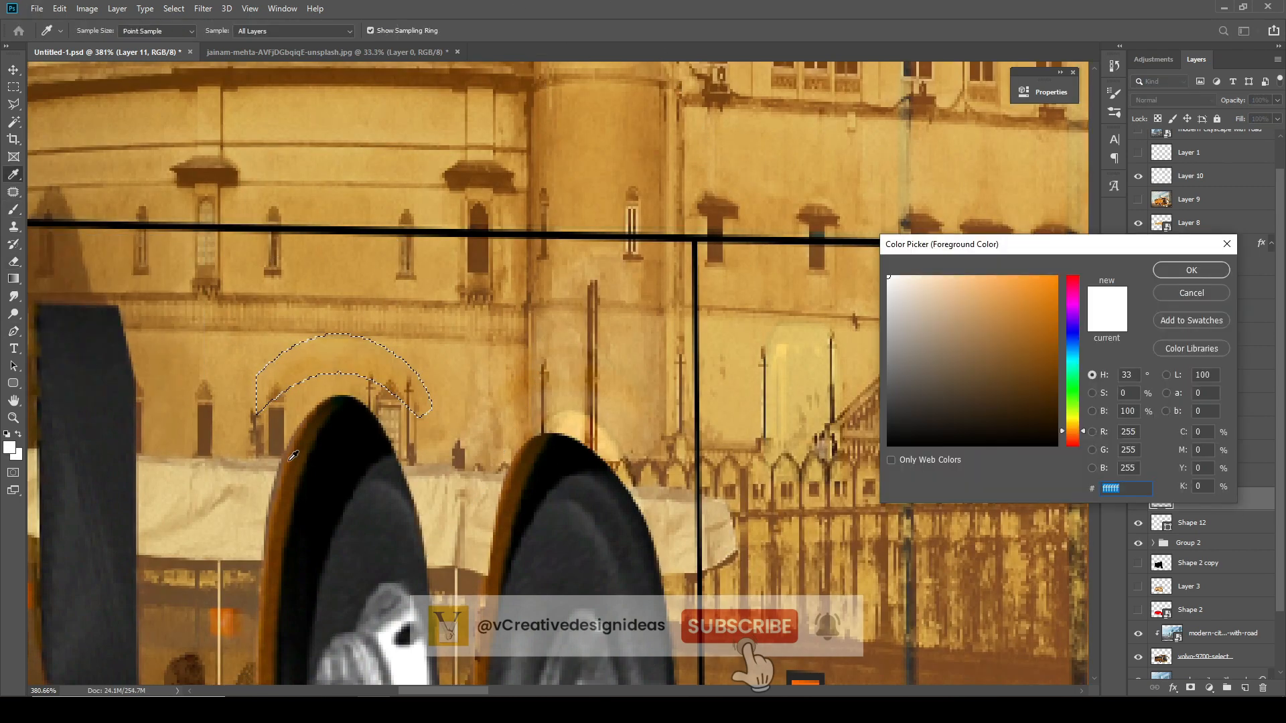
{"action": "left_click", "coordinate": [1048, 384]}
{"action": "left_click", "coordinate": [1192, 270]}
{"action": "mouse_move", "coordinate": [500, 370]}
{"action": "left_mouse_down"}
{"action": "mouse_move", "coordinate": [348, 302]}
{"action": "mouse_move", "coordinate": [288, 382]}
{"action": "left_mouse_up"}
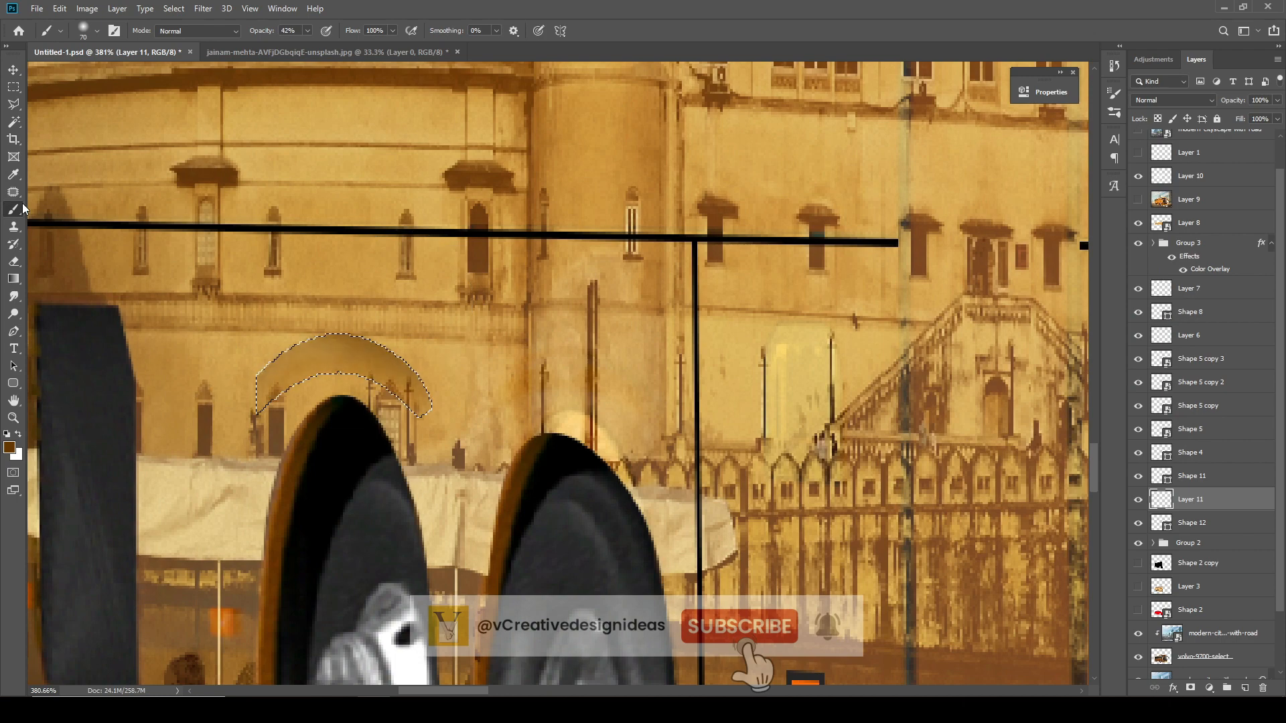
{"action": "left_click", "coordinate": [15, 87]}
{"action": "key", "text": "h"}
- Add an Inner Shadow to Layer 11 with Normal blending, 100% opacity, 10 px distance, 17% choke and 13 px size
{"action": "double_click", "coordinate": [1239, 499]}
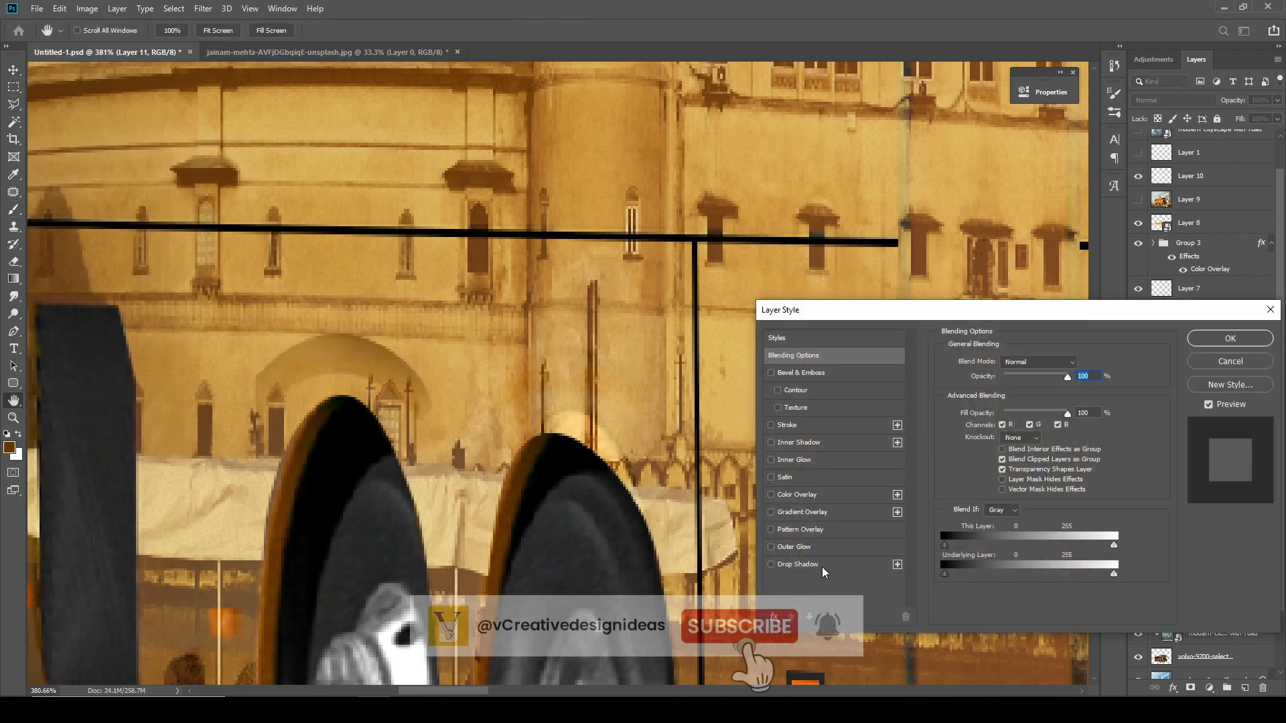
{"action": "left_click", "coordinate": [799, 443]}
{"action": "left_click_drag", "start_coordinate": [1042, 425], "coordinate": [994, 422]}
{"action": "left_click_drag", "start_coordinate": [1014, 382], "coordinate": [1064, 382]}
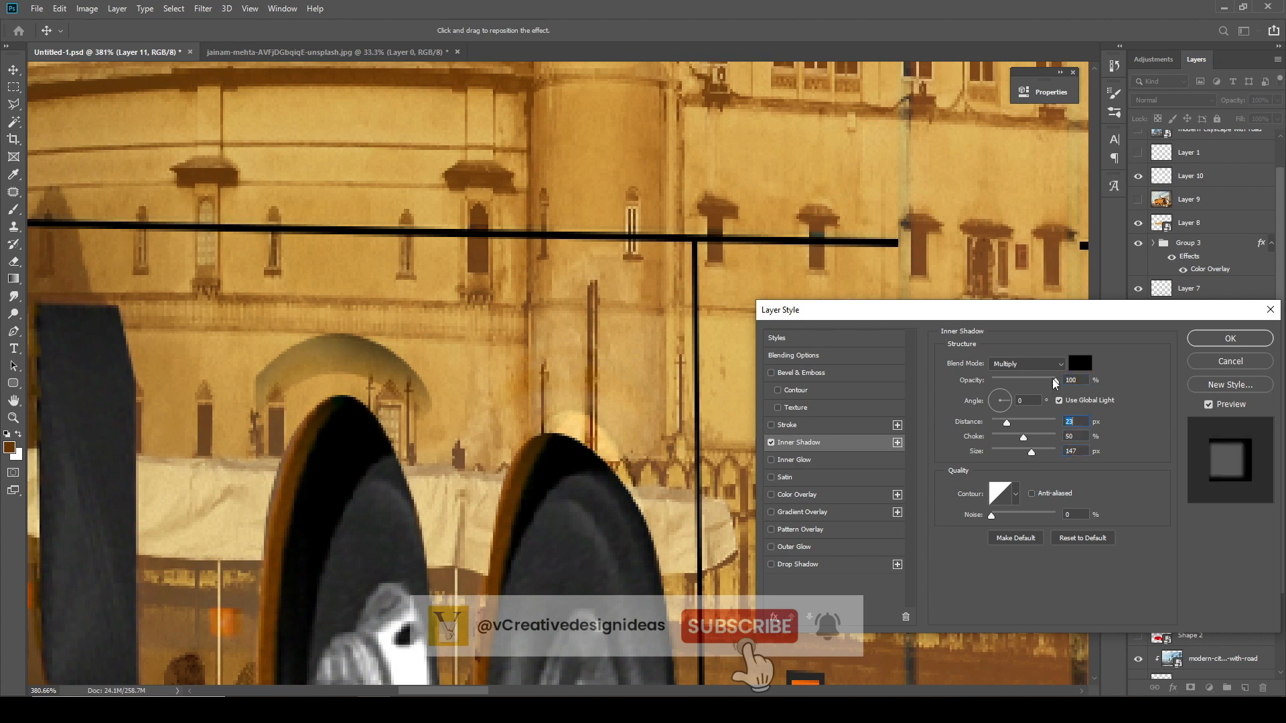
{"action": "left_click", "coordinate": [1026, 364]}
{"action": "left_click", "coordinate": [1018, 377]}
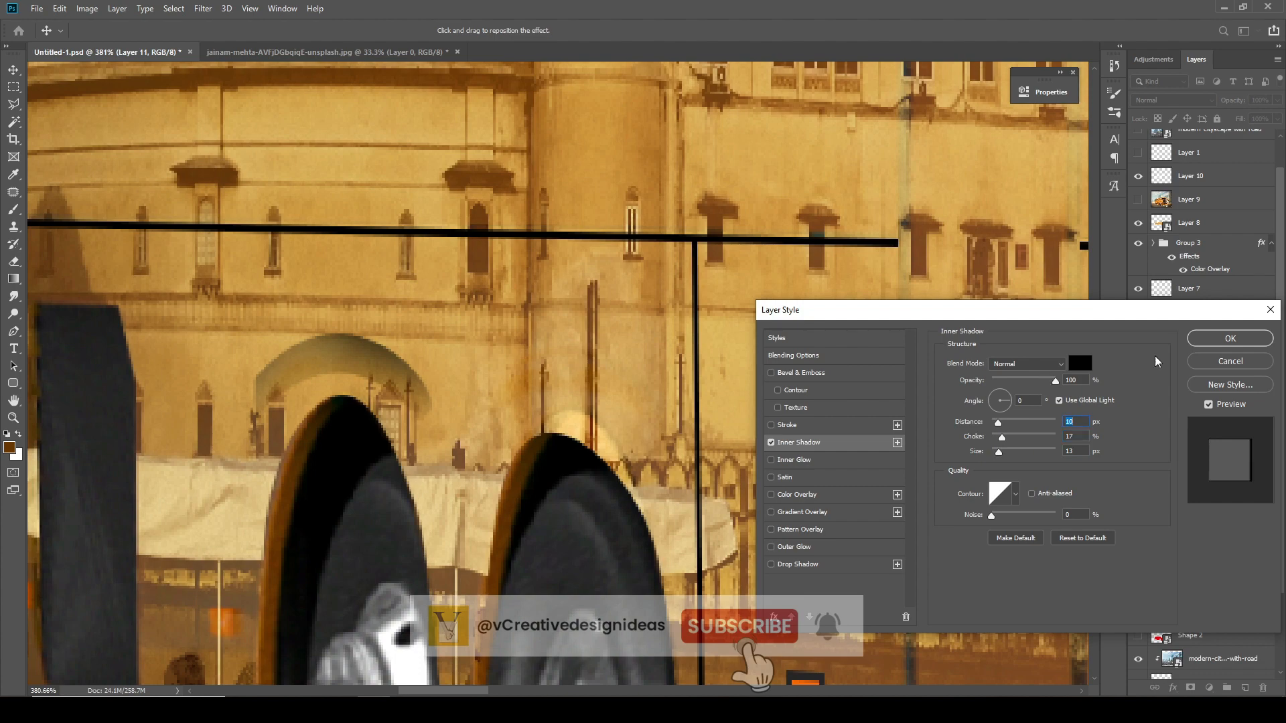
{"action": "left_click", "coordinate": [1226, 342]}
- Duplicate the shaded arch over the second rear wheel and make the copy slightly narrower
{"action": "scroll", "coordinate": [460, 492], "scroll_direction": "down", "scroll_amount": 2}
{"action": "left_click_drag", "start_coordinate": [343, 379], "coordinate": [523, 403]}
{"action": "key", "text": "ctrl+t"}
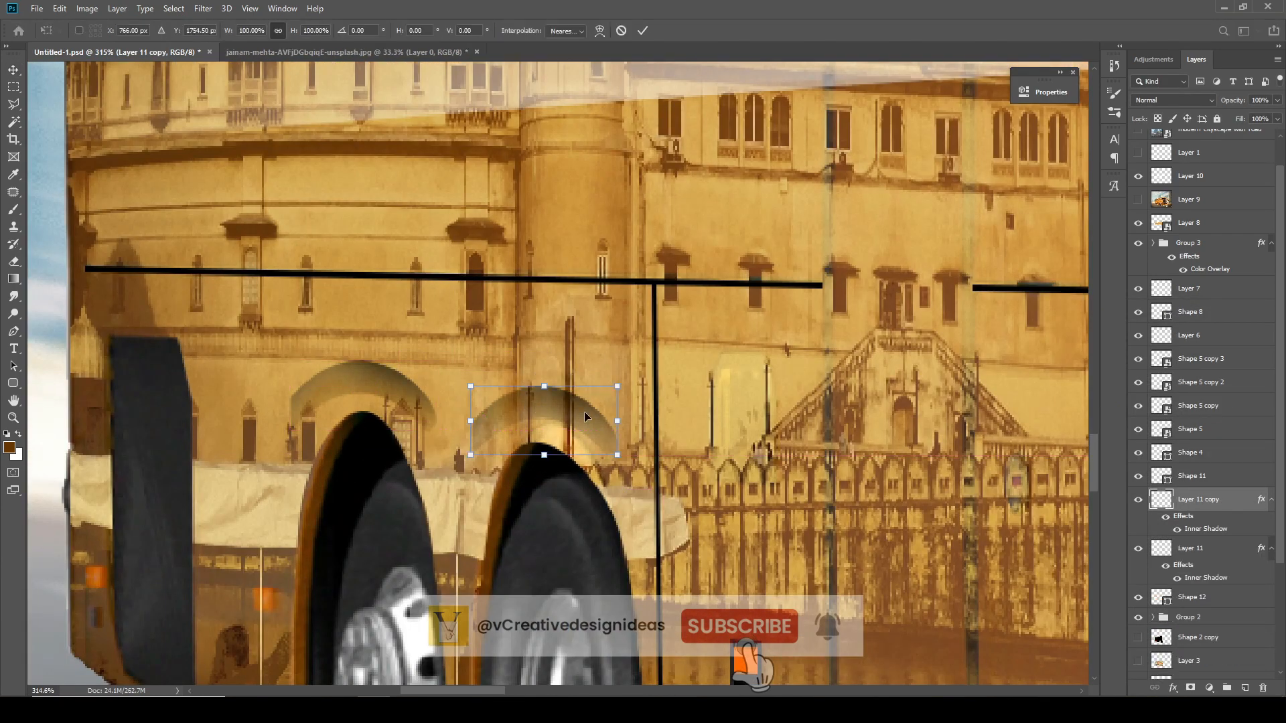
{"action": "left_click_drag", "start_coordinate": [617, 420], "coordinate": [607, 421]}
{"action": "key", "text": "Return"}
- Try placing a copy of the shaded arch above the front wheel, and delete that copy
{"action": "scroll", "coordinate": [335, 396], "scroll_direction": "down", "scroll_amount": 10}
{"action": "left_click_drag", "start_coordinate": [275, 390], "coordinate": [852, 420]}
{"action": "key", "text": "ctrl+t"}
{"action": "key", "text": "Return"}
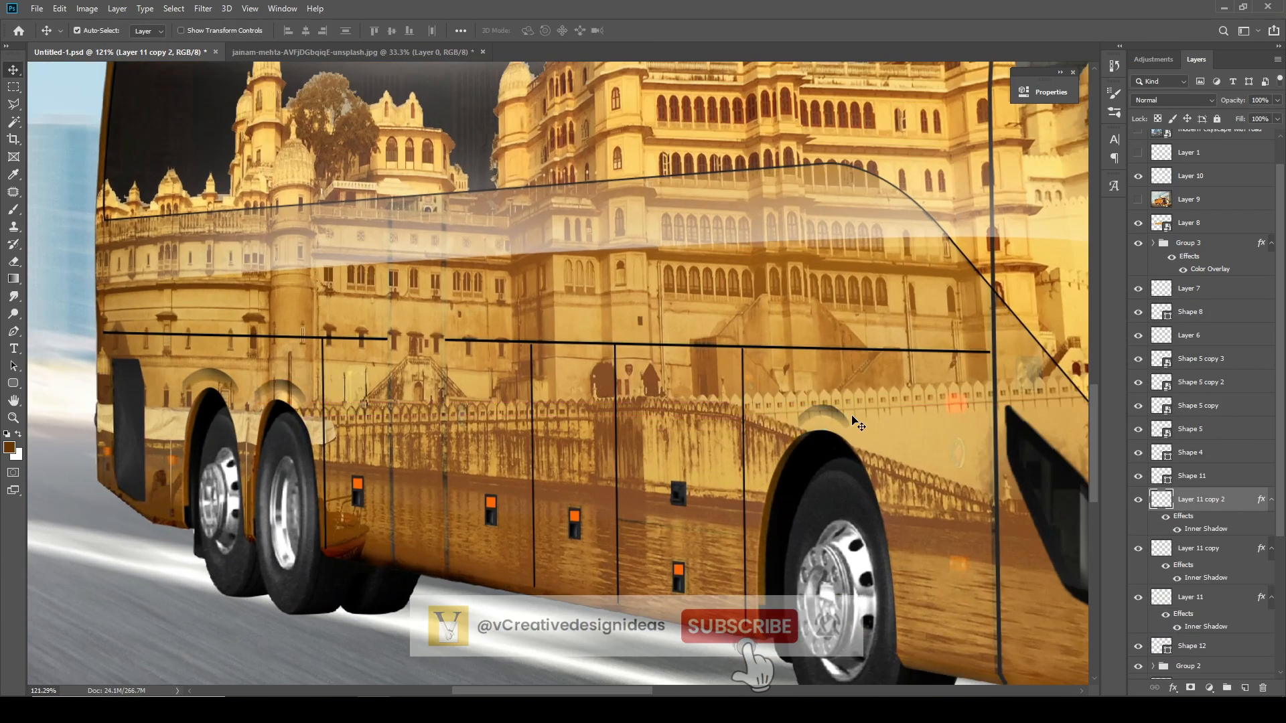
{"action": "key", "text": "Delete"}
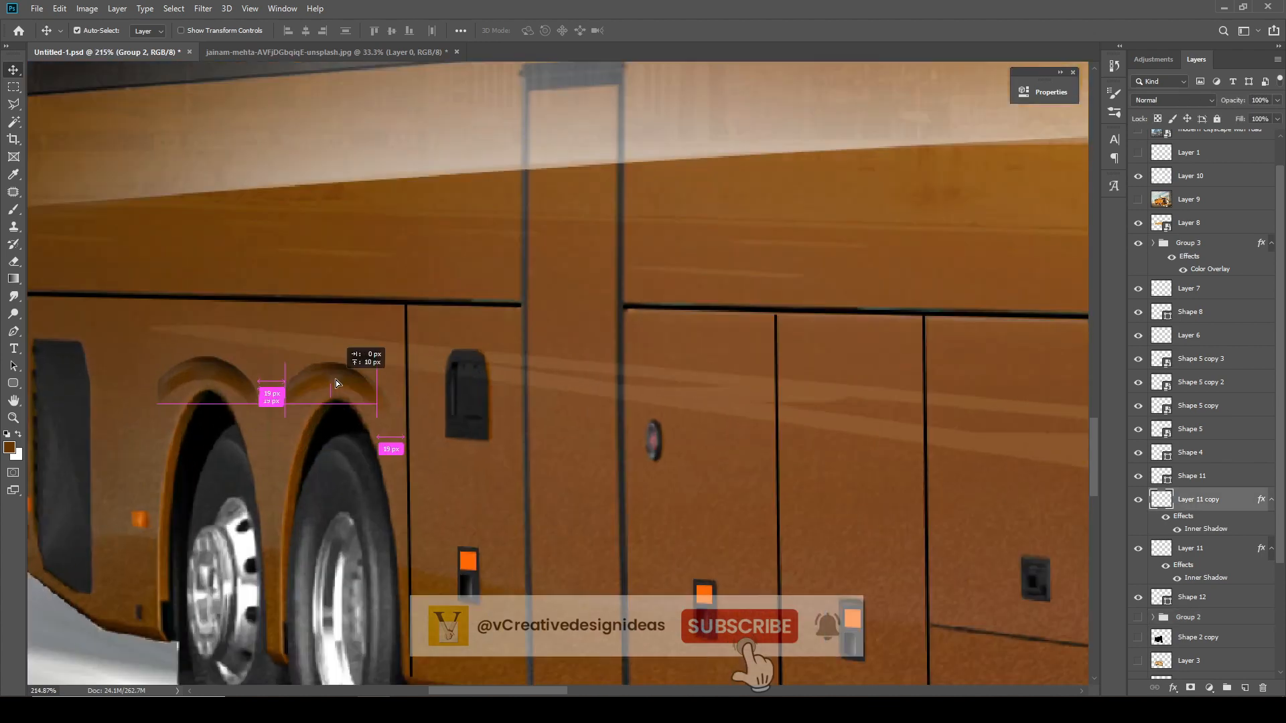
- Align Layer 11 copy with the second rear wheel's original arch flare and adjust its width
{"action": "key", "text": "ctrl+t"}
{"action": "scroll", "coordinate": [339, 388], "scroll_direction": "up", "scroll_amount": 2}
{"action": "left_click_drag", "start_coordinate": [335, 383], "coordinate": [416, 379]}
{"action": "left_click_drag", "start_coordinate": [254, 385], "coordinate": [252, 386]}
{"action": "key", "text": "Return"}
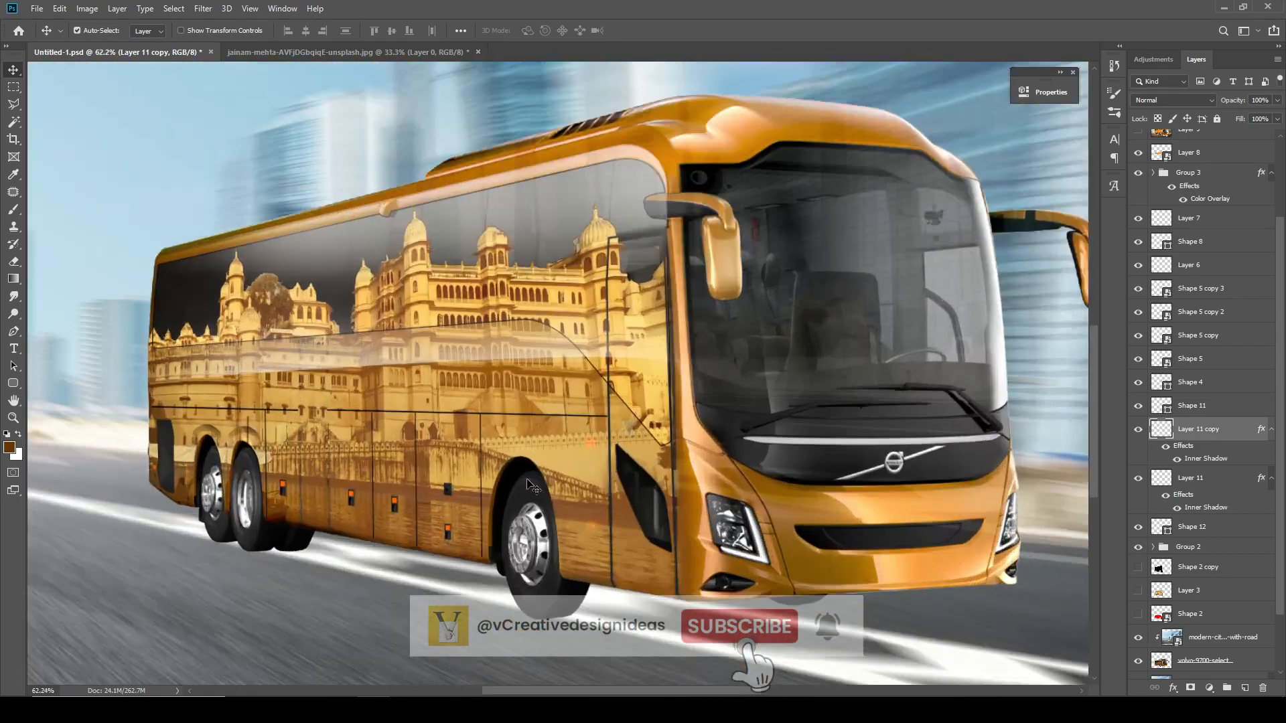
- Copy the rear arch shading onto the front wheel's arch, scale it to about 242%, and show Group 2 again
{"action": "scroll", "coordinate": [295, 505], "scroll_direction": "up", "scroll_amount": 1}
{"action": "left_click", "coordinate": [1138, 547]}
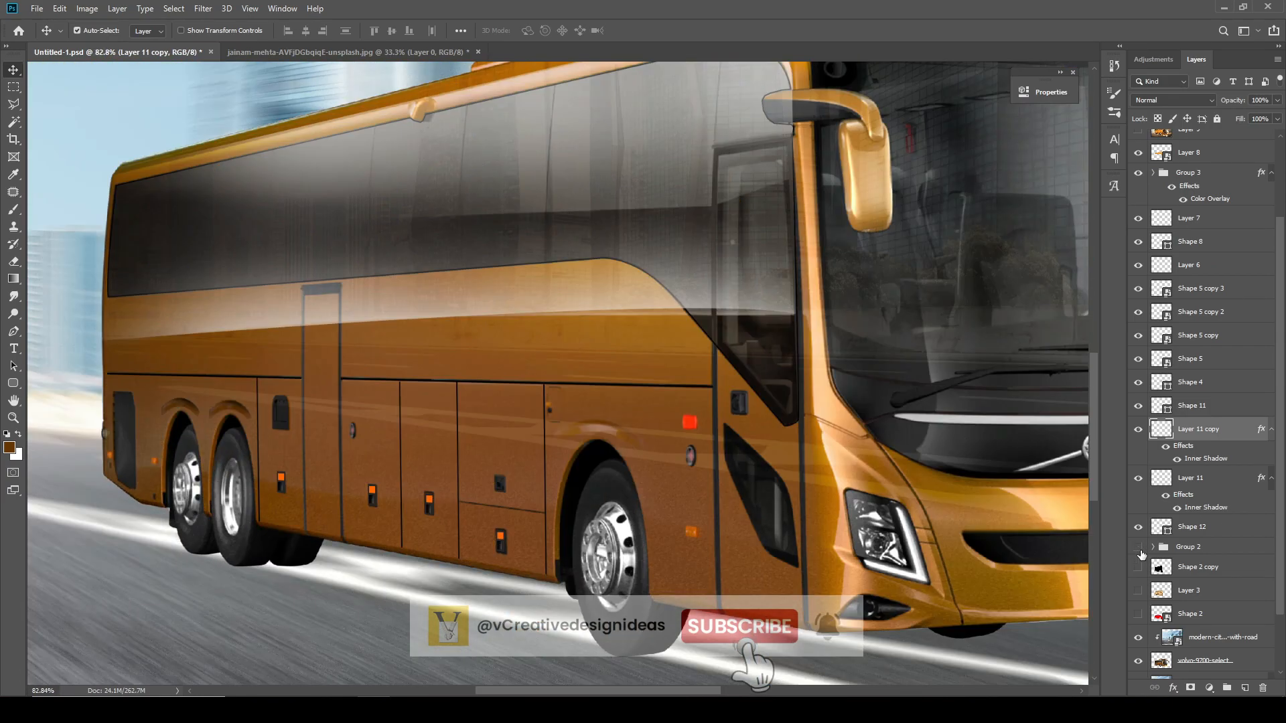
{"action": "scroll", "coordinate": [600, 434], "scroll_direction": "up", "scroll_amount": 4}
{"action": "left_click_drag", "start_coordinate": [235, 409], "coordinate": [740, 447]}
{"action": "key", "text": "ctrl+t"}
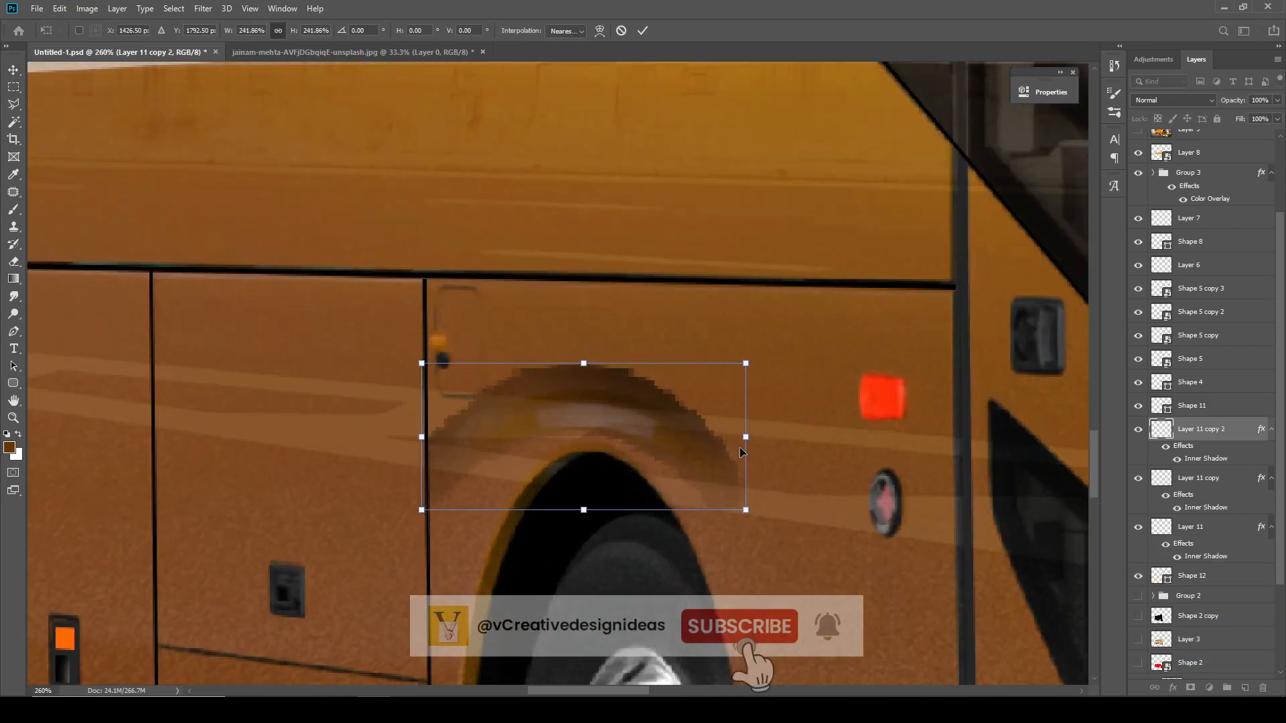
{"action": "key", "text": "Return"}
{"action": "left_click_drag", "start_coordinate": [609, 419], "coordinate": [614, 419]}
{"action": "scroll", "coordinate": [550, 467], "scroll_direction": "down", "scroll_amount": 3}
{"action": "left_click", "coordinate": [1138, 597]}
{"action": "scroll", "coordinate": [483, 515], "scroll_direction": "down", "scroll_amount": 3}
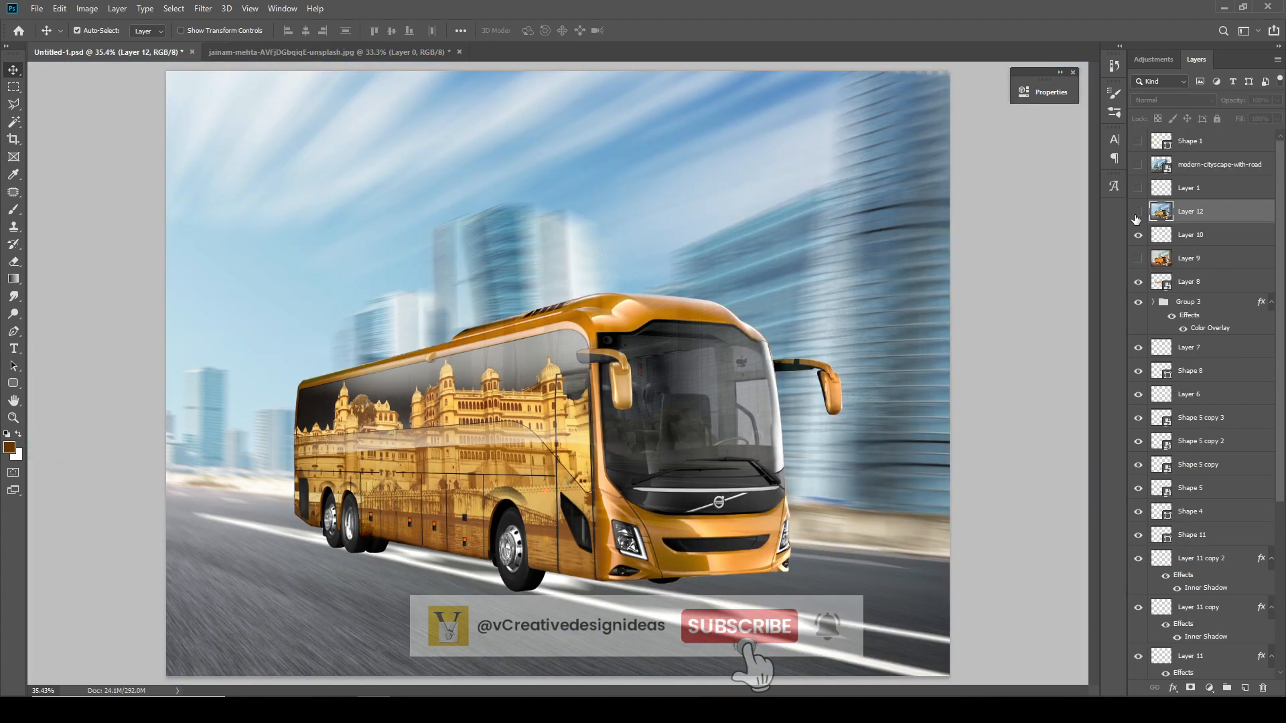
- Try warming and darkening Layer 12 with the Camera Raw Filter, and discard the changes
{"action": "left_click", "coordinate": [203, 9]}
{"action": "left_click", "coordinate": [228, 118]}
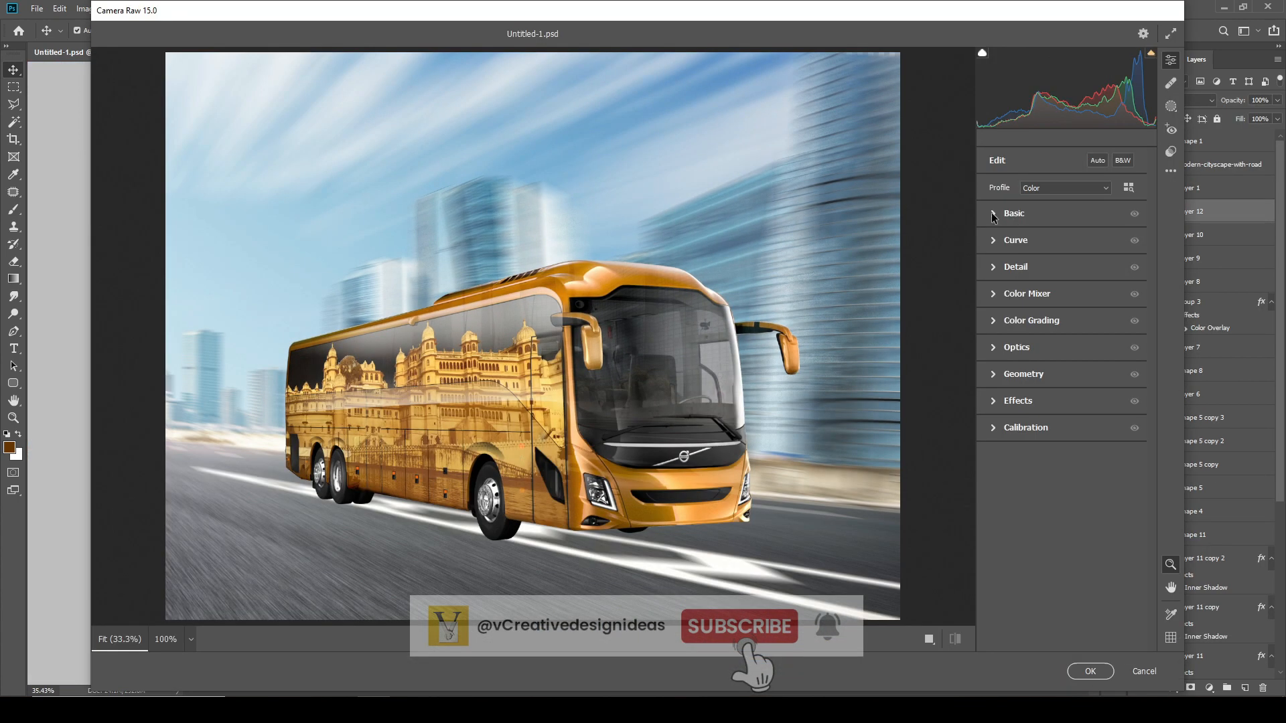
{"action": "left_click_drag", "start_coordinate": [1062, 266], "coordinate": [1081, 287]}
{"action": "mouse_move", "coordinate": [1061, 319]}
{"action": "left_mouse_down"}
{"action": "mouse_move", "coordinate": [1075, 320]}
{"action": "mouse_move", "coordinate": [1055, 320]}
{"action": "left_mouse_up"}
{"action": "left_click", "coordinate": [1144, 671]}
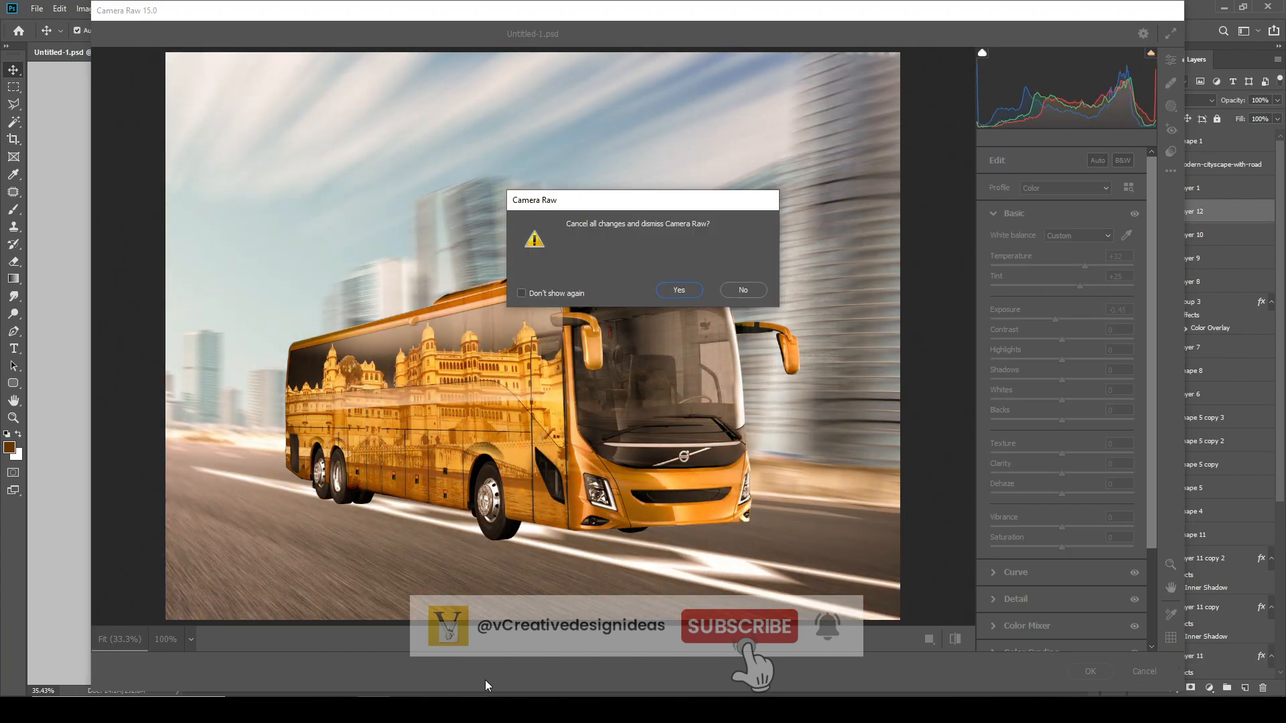
{"action": "left_click", "coordinate": [680, 290]}
- Try merging the layers from Group 3 down to the road background, and undo each merge
{"action": "scroll", "coordinate": [563, 429], "scroll_direction": "down", "scroll_amount": 2}
{"action": "scroll", "coordinate": [563, 429], "scroll_direction": "up", "scroll_amount": 4}
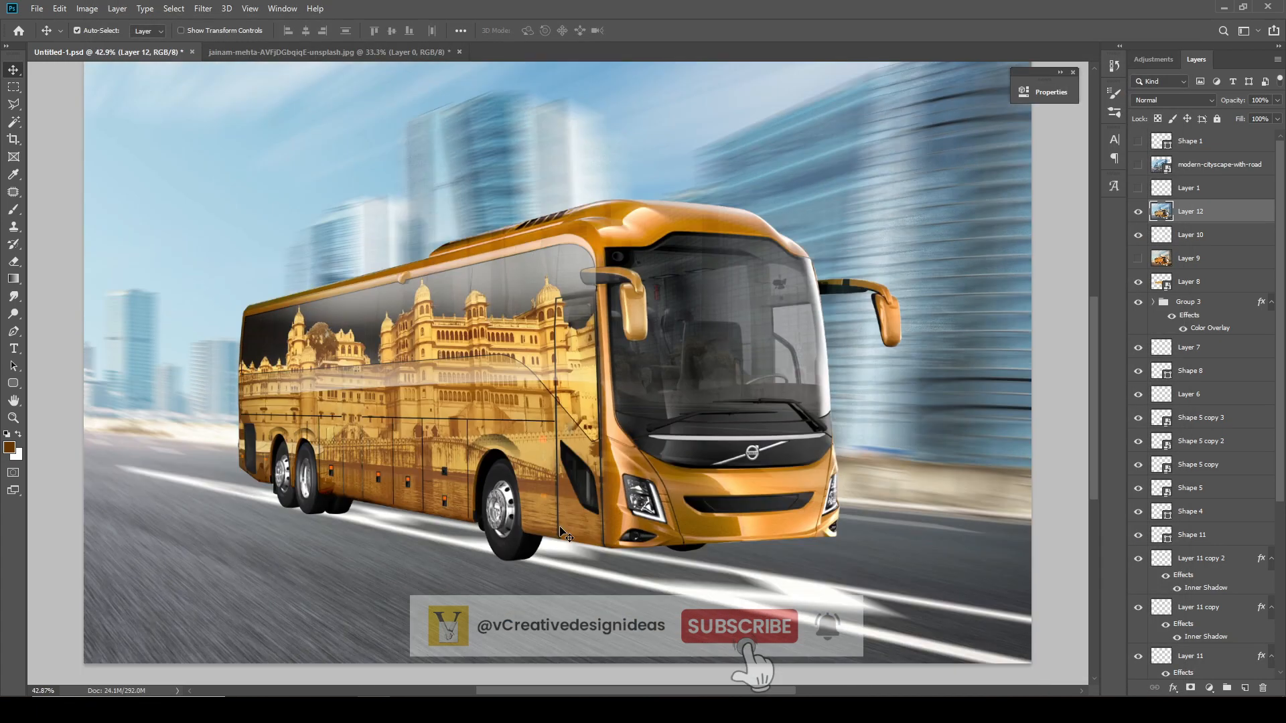
{"action": "scroll", "coordinate": [532, 435], "scroll_direction": "down", "scroll_amount": 2}
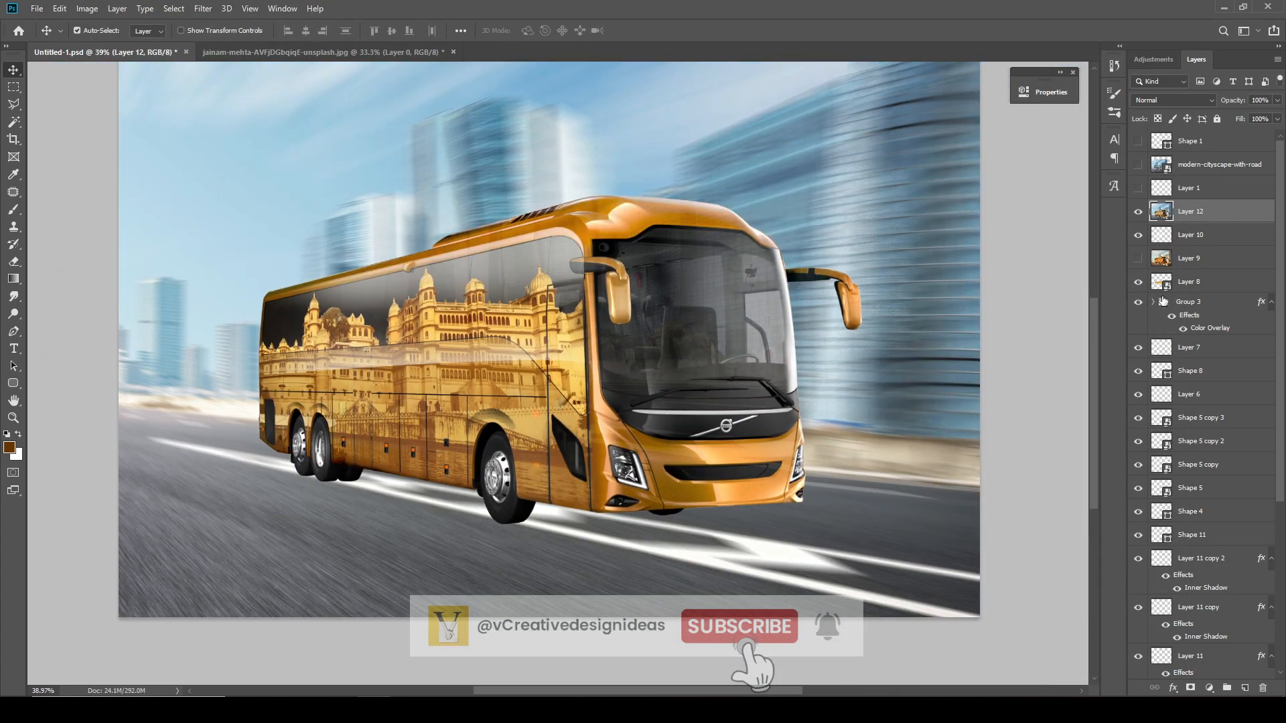
{"action": "left_click", "coordinate": [1164, 301]}
{"action": "scroll", "coordinate": [1217, 478], "scroll_direction": "down", "scroll_amount": 4}
{"action": "left_click", "coordinate": [1210, 588], "text": "shift"}
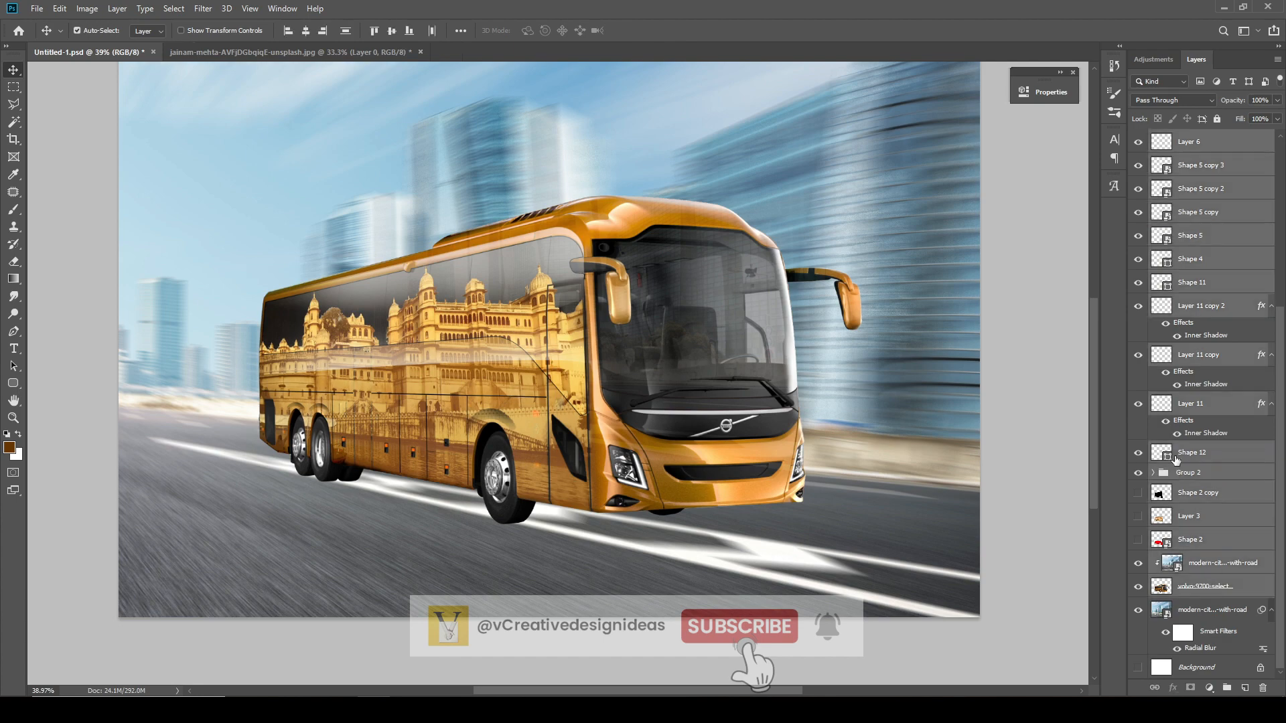
{"action": "scroll", "coordinate": [1175, 461], "scroll_direction": "up", "scroll_amount": 4}
{"action": "right_click", "coordinate": [1213, 420]}
{"action": "left_click", "coordinate": [111, 10]}
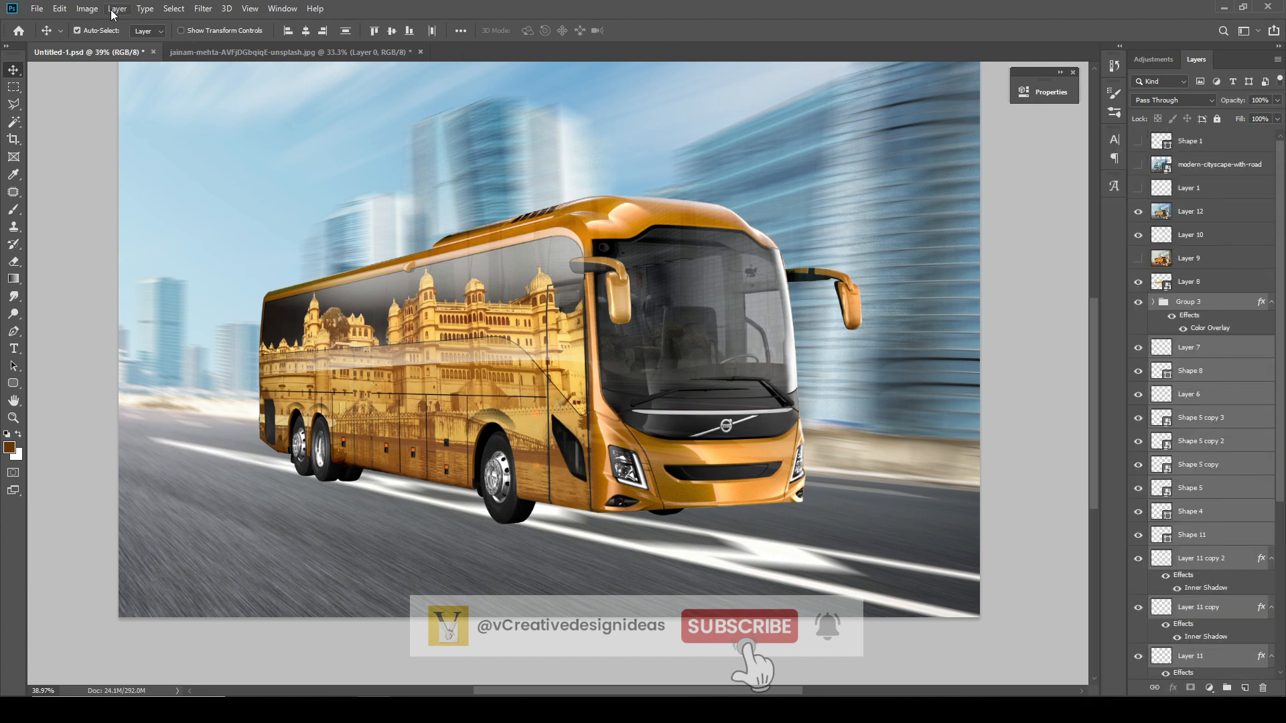
{"action": "left_click", "coordinate": [93, 11]}
{"action": "mouse_move", "coordinate": [117, 10]}
{"action": "left_click", "coordinate": [176, 509]}
{"action": "key", "text": "ctrl+z"}
{"action": "left_click", "coordinate": [86, 10]}
{"action": "left_click", "coordinate": [167, 494]}
{"action": "key", "text": "ctrl+z"}
{"action": "left_click", "coordinate": [111, 10]}
{"action": "left_click", "coordinate": [183, 519]}
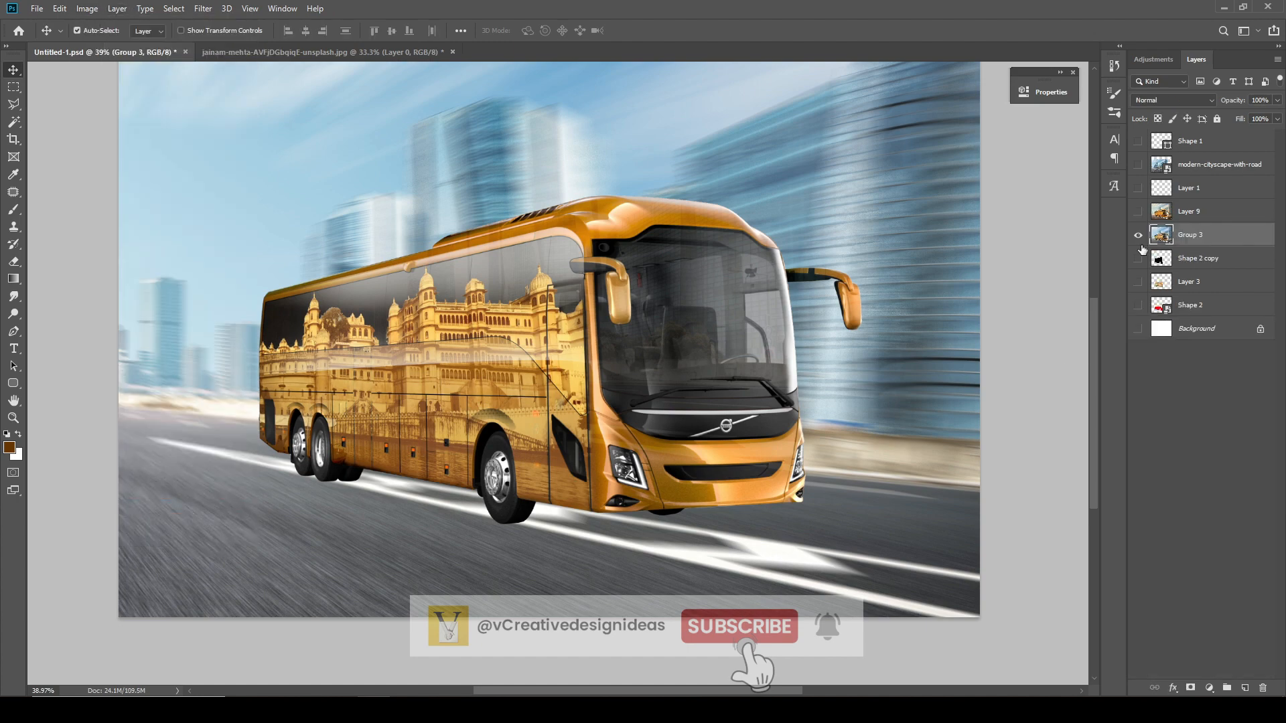
{"action": "key", "text": "ctrl+z"}
- Hide Layer 12 and duplicate all layers from Layer 8 down to the road background within the same document
{"action": "scroll", "coordinate": [1216, 375], "scroll_direction": "up", "scroll_amount": 1}
{"action": "left_click", "coordinate": [1205, 253]}
{"action": "left_click_drag", "start_coordinate": [1138, 188], "coordinate": [1138, 212]}
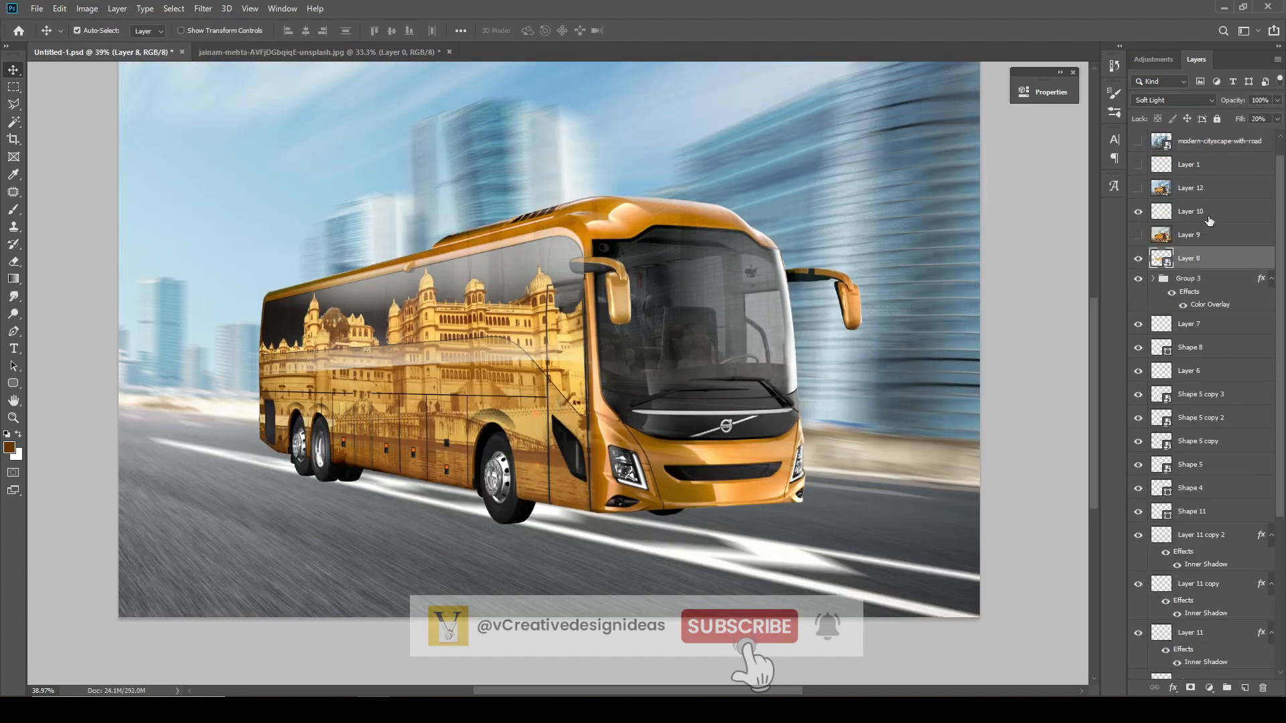
{"action": "scroll", "coordinate": [1197, 456], "scroll_direction": "down", "scroll_amount": 5}
{"action": "left_click", "coordinate": [1190, 546], "text": "shift"}
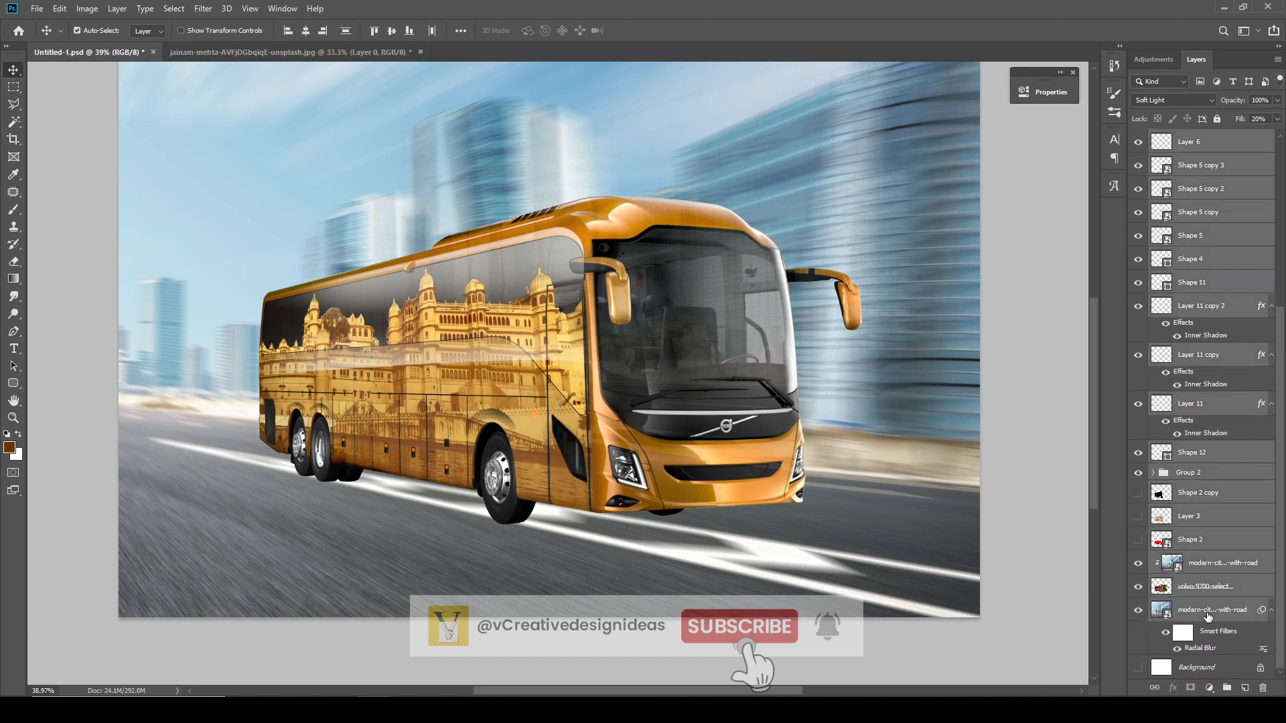
{"action": "scroll", "coordinate": [1257, 478], "scroll_direction": "up", "scroll_amount": 5}
{"action": "right_click", "coordinate": [1257, 478]}
{"action": "left_click", "coordinate": [1085, 184]}
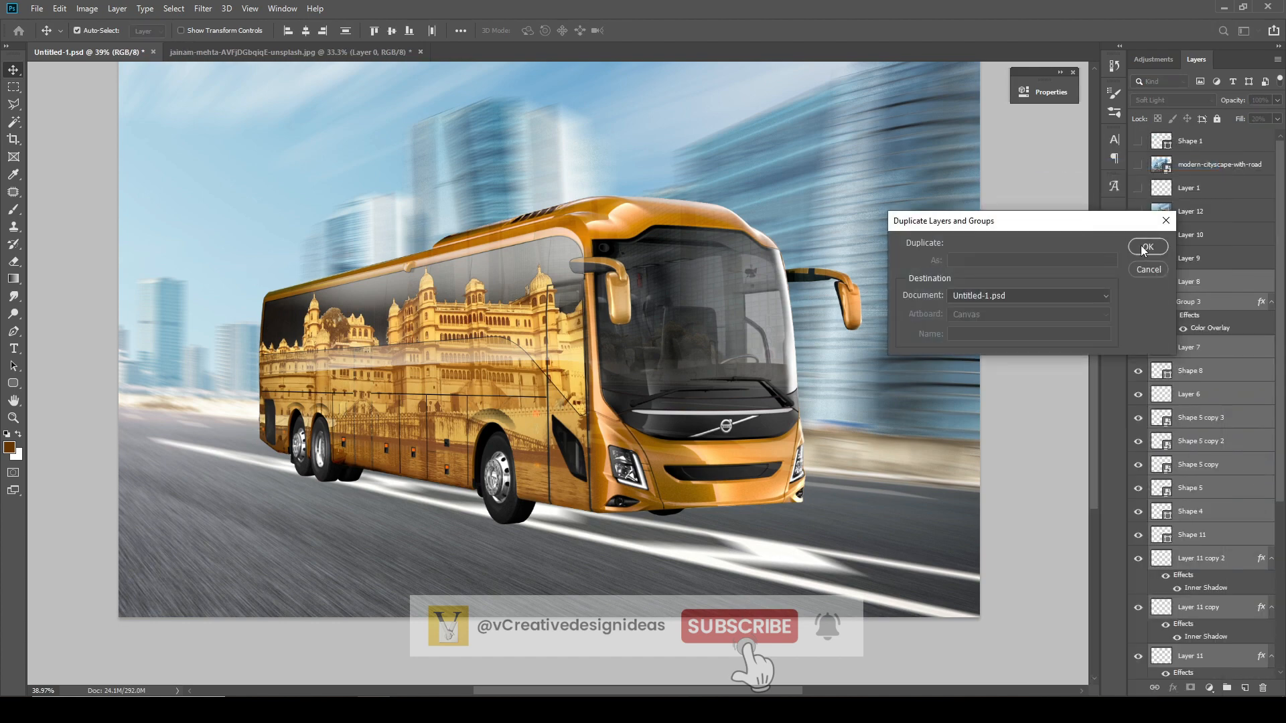
{"action": "left_click", "coordinate": [1149, 249]}
- Try converting all the duplicated layers, including the road background, into a single smart object, and undo it
{"action": "right_click", "coordinate": [1174, 288]}
{"action": "left_click", "coordinate": [1161, 349]}
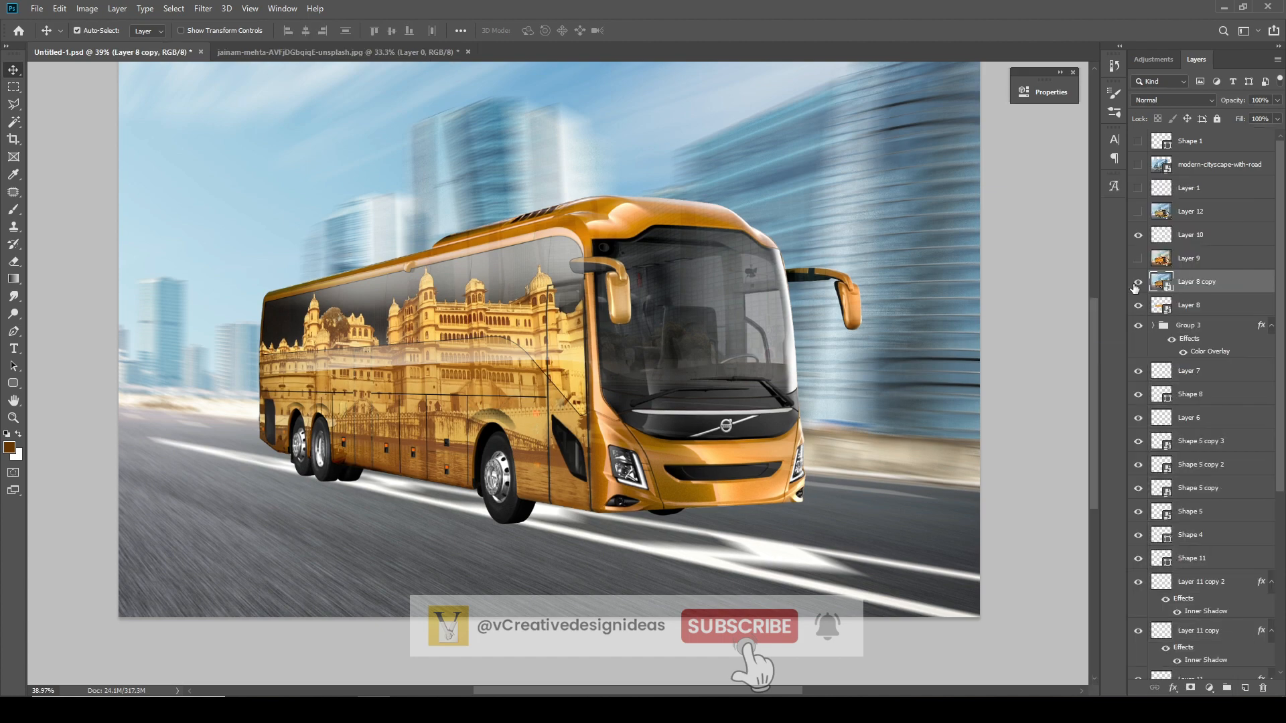
{"action": "left_click", "coordinate": [1138, 282]}
{"action": "key", "text": "ctrl+z"}
- Convert the duplicated bus layers, excluding the road background copy, into one smart object and check it by toggling visibility
{"action": "scroll", "coordinate": [1207, 368], "scroll_direction": "down", "scroll_amount": 4}
{"action": "right_click", "coordinate": [1231, 512]}
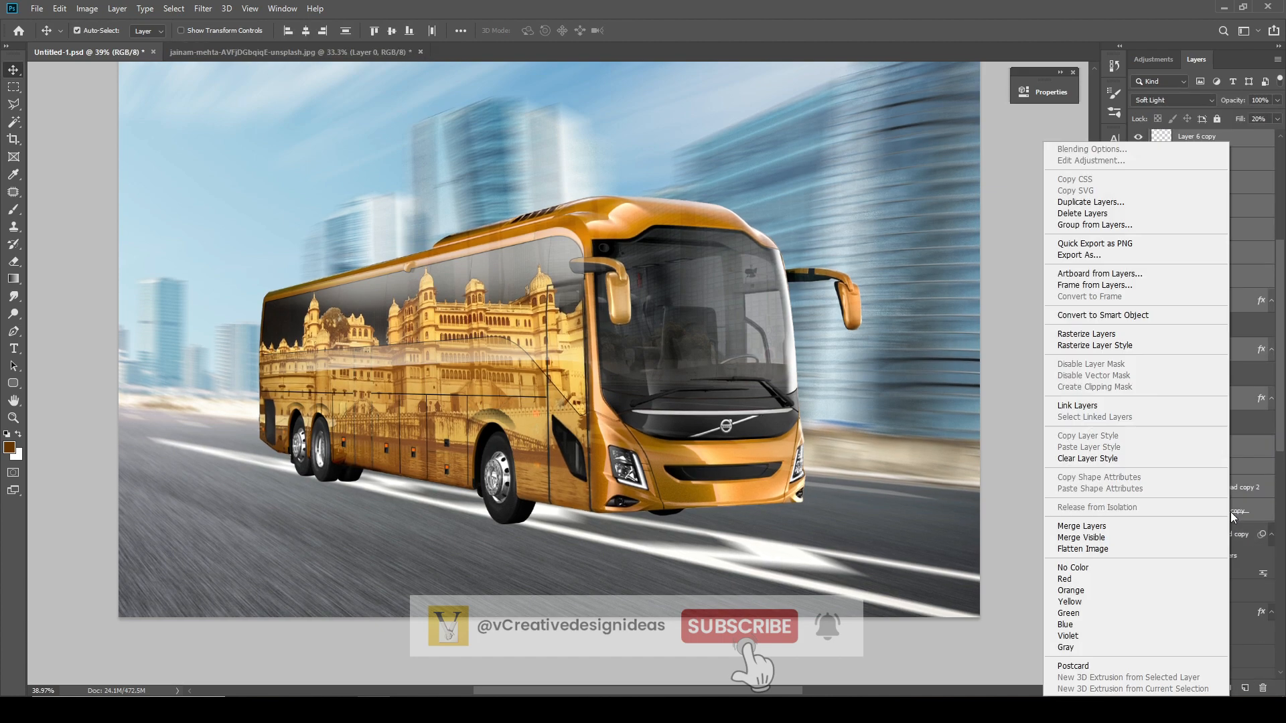
{"action": "left_click", "coordinate": [1162, 317]}
{"action": "left_click", "coordinate": [1138, 140]}
{"action": "left_click", "coordinate": [1138, 139]}
{"action": "scroll", "coordinate": [1142, 195], "scroll_direction": "up", "scroll_amount": 4}
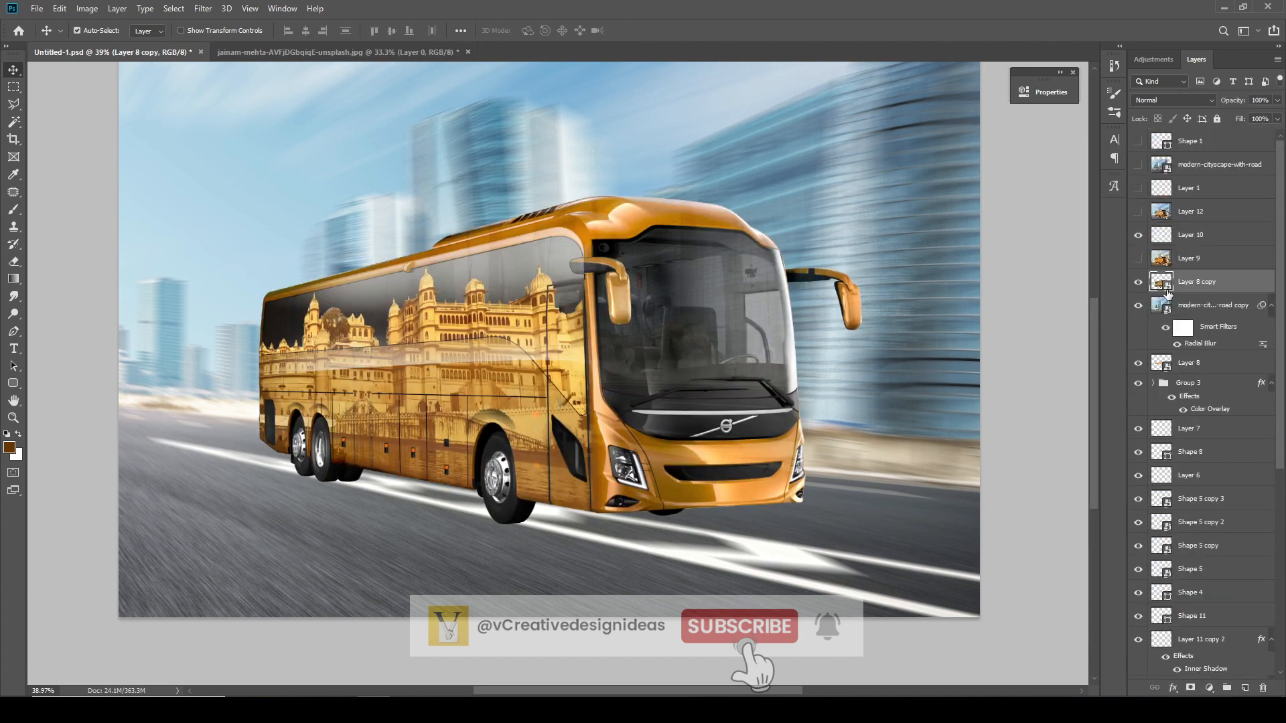
- Check Layer 8 copy by toggling its visibility, hide Layer 10, and select Layer 8 copy
{"action": "left_click", "coordinate": [1138, 282]}
{"action": "left_click", "coordinate": [544, 248]}
{"action": "left_click", "coordinate": [1138, 282]}
{"action": "left_click", "coordinate": [1199, 284]}
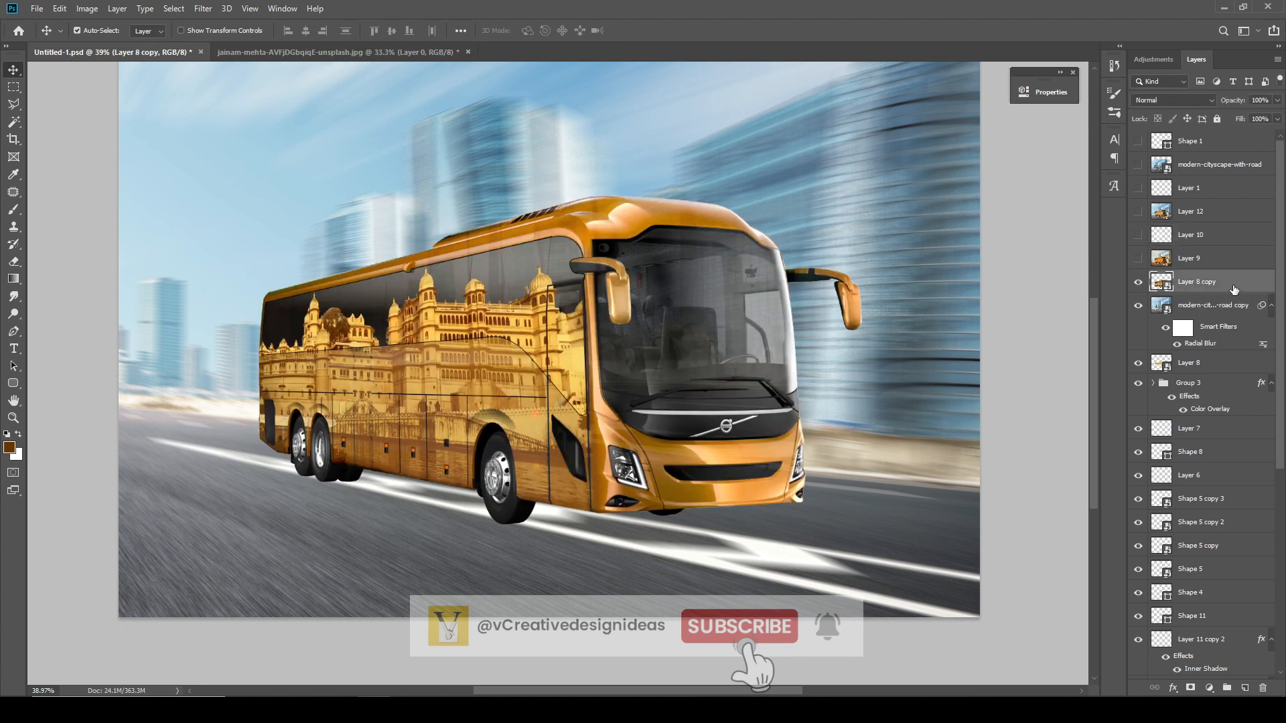
- Add a new layer beneath Layer 8 copy and set the soft 70 px brush's spacing to 16%
{"action": "left_click", "coordinate": [12, 212]}
{"action": "left_click", "coordinate": [1245, 688]}
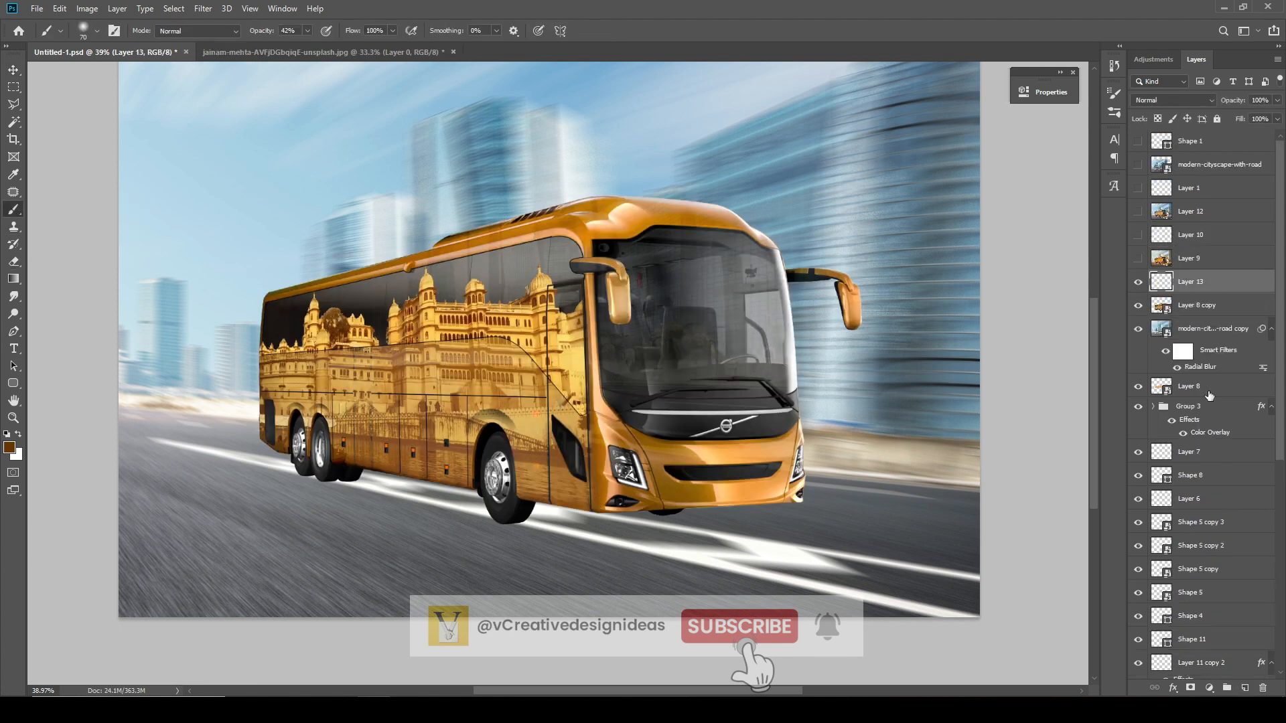
{"action": "left_click_drag", "start_coordinate": [1202, 282], "coordinate": [1200, 315]}
{"action": "left_click", "coordinate": [115, 31]}
{"action": "left_click_drag", "start_coordinate": [973, 316], "coordinate": [960, 316]}
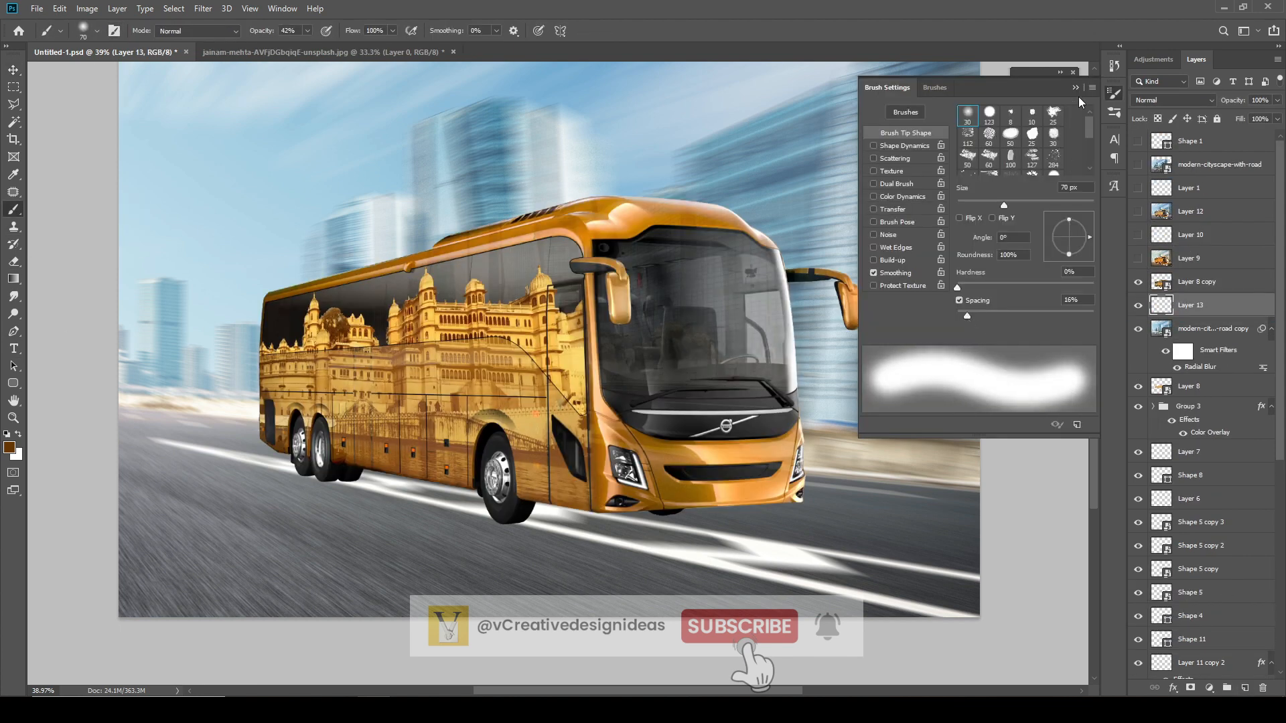
- Set up a flattened elliptical tip on the soft round brush with black paint at 100% opacity
{"action": "left_click", "coordinate": [989, 114]}
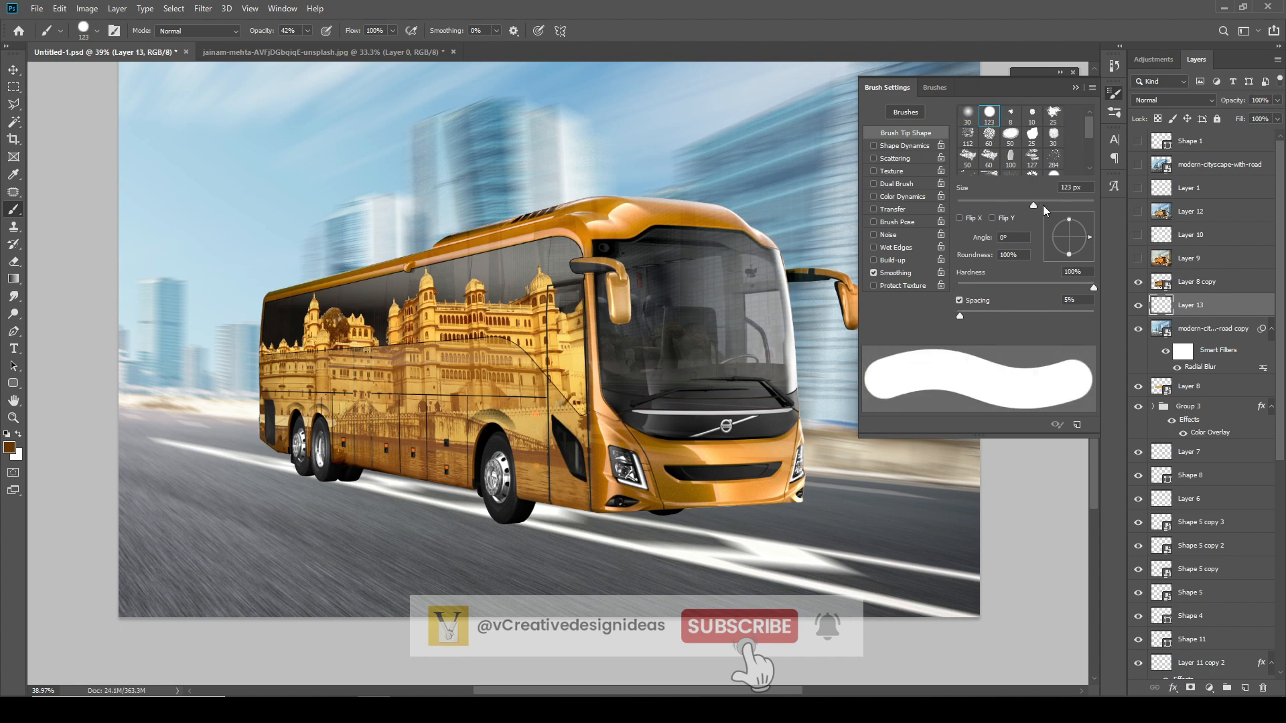
{"action": "left_click_drag", "start_coordinate": [1069, 254], "coordinate": [1068, 240]}
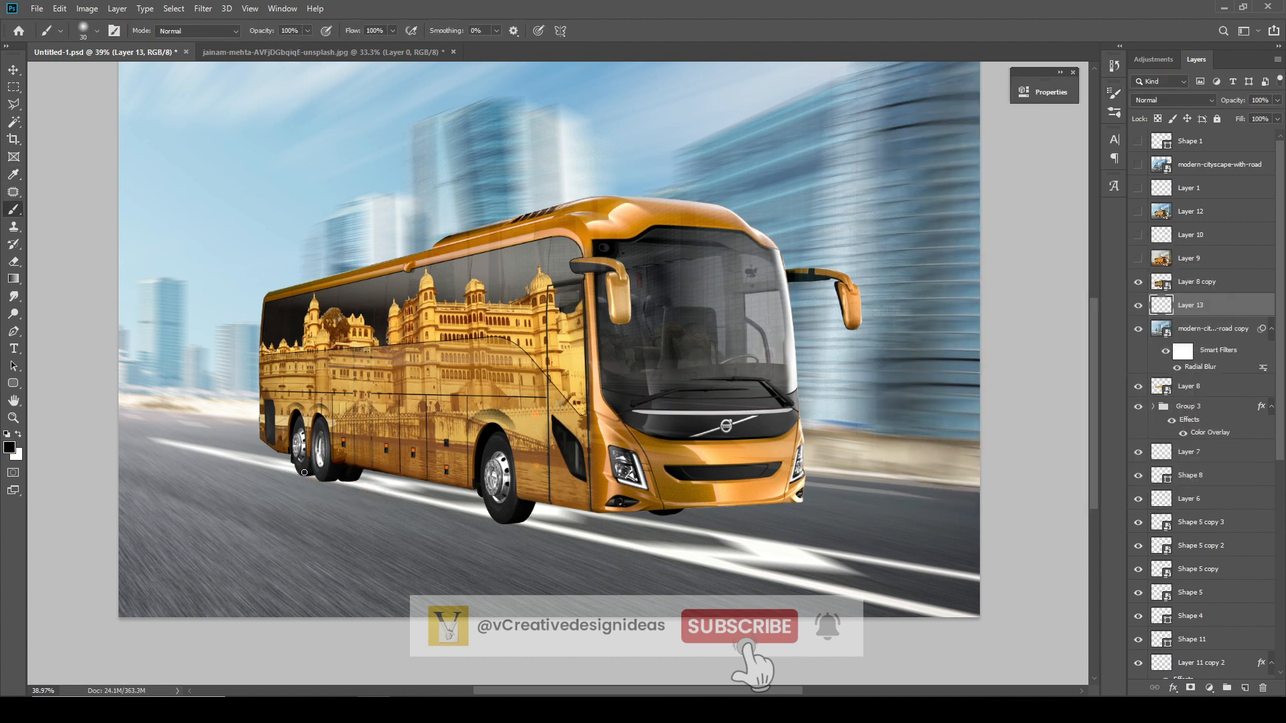
{"action": "left_click", "coordinate": [116, 29]}
{"action": "left_click_drag", "start_coordinate": [1069, 253], "coordinate": [1068, 242]}
{"action": "left_click", "coordinate": [1081, 83]}
- Paint a soft black contact shadow on Layer 13 under the wheels, side and front bumper, undoing the unwanted strokes
{"action": "left_click", "coordinate": [323, 476]}
{"action": "left_click", "coordinate": [513, 516]}
{"action": "left_click", "coordinate": [736, 516]}
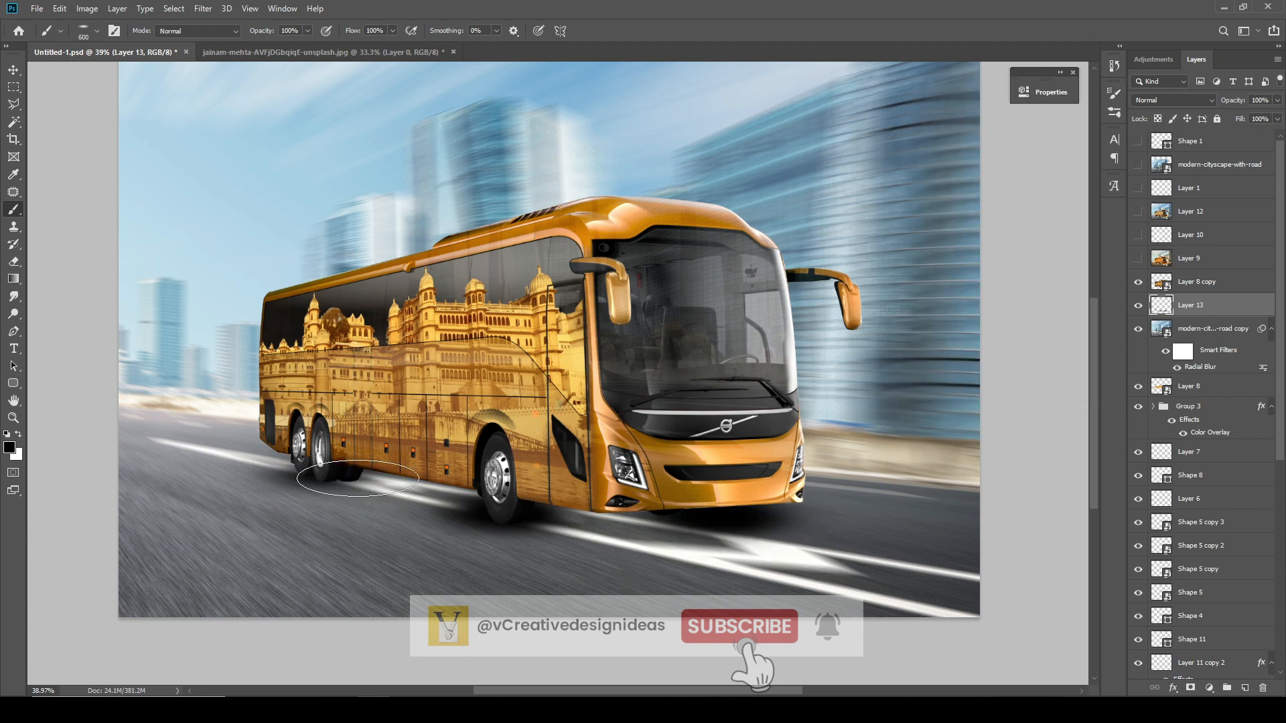
{"action": "left_click_drag", "start_coordinate": [410, 481], "coordinate": [481, 498]}
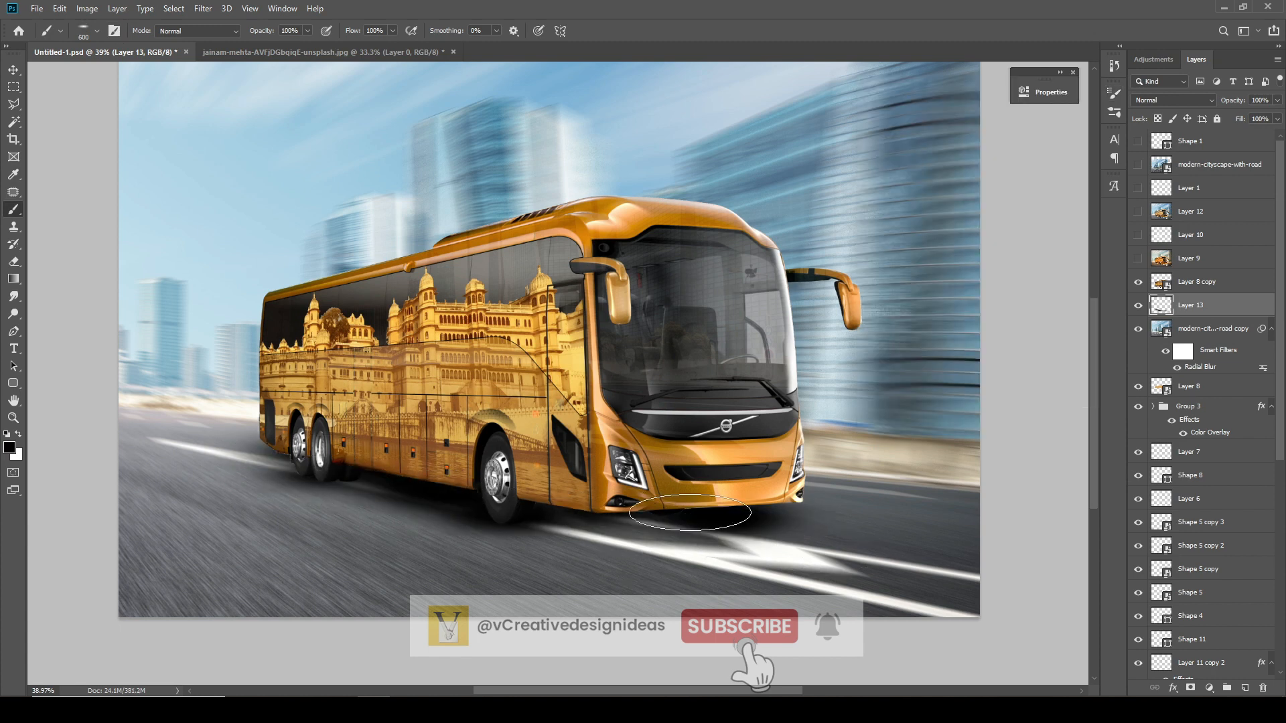
{"action": "left_click_drag", "start_coordinate": [690, 513], "coordinate": [579, 518]}
{"action": "key", "text": "ctrl+z"}
{"action": "key", "text": "ctrl+z"}
{"action": "left_click_drag", "start_coordinate": [753, 499], "coordinate": [592, 523]}
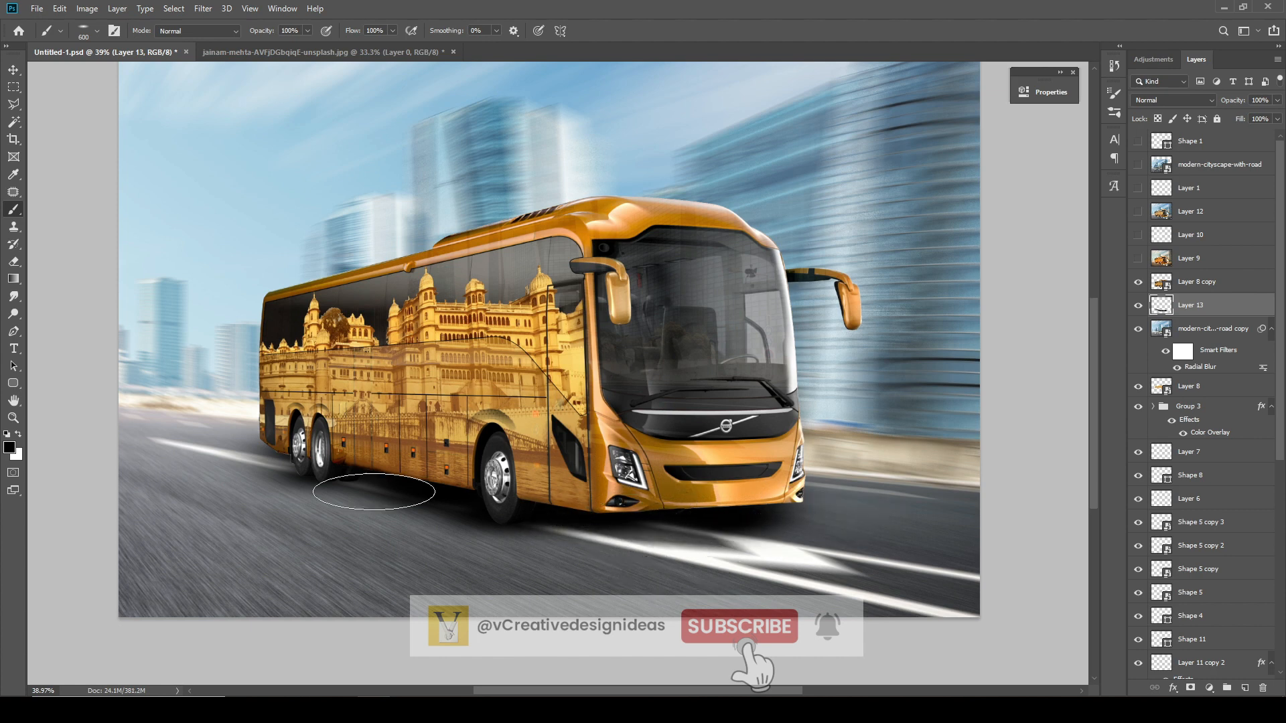
{"action": "left_click", "coordinate": [333, 484]}
{"action": "key", "text": "v"}
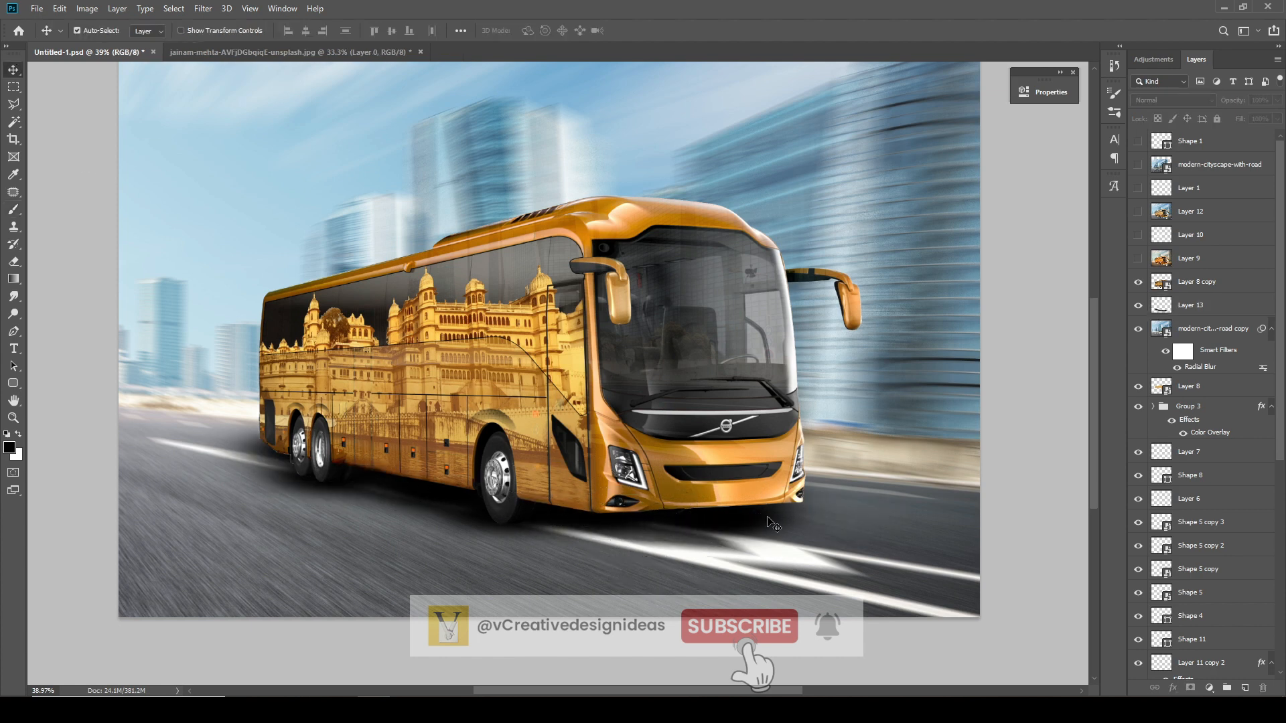
- Preview other blend modes on the shadow layer, keep it at Normal, and lower its opacity to about 93%
{"action": "left_click", "coordinate": [1172, 100]}
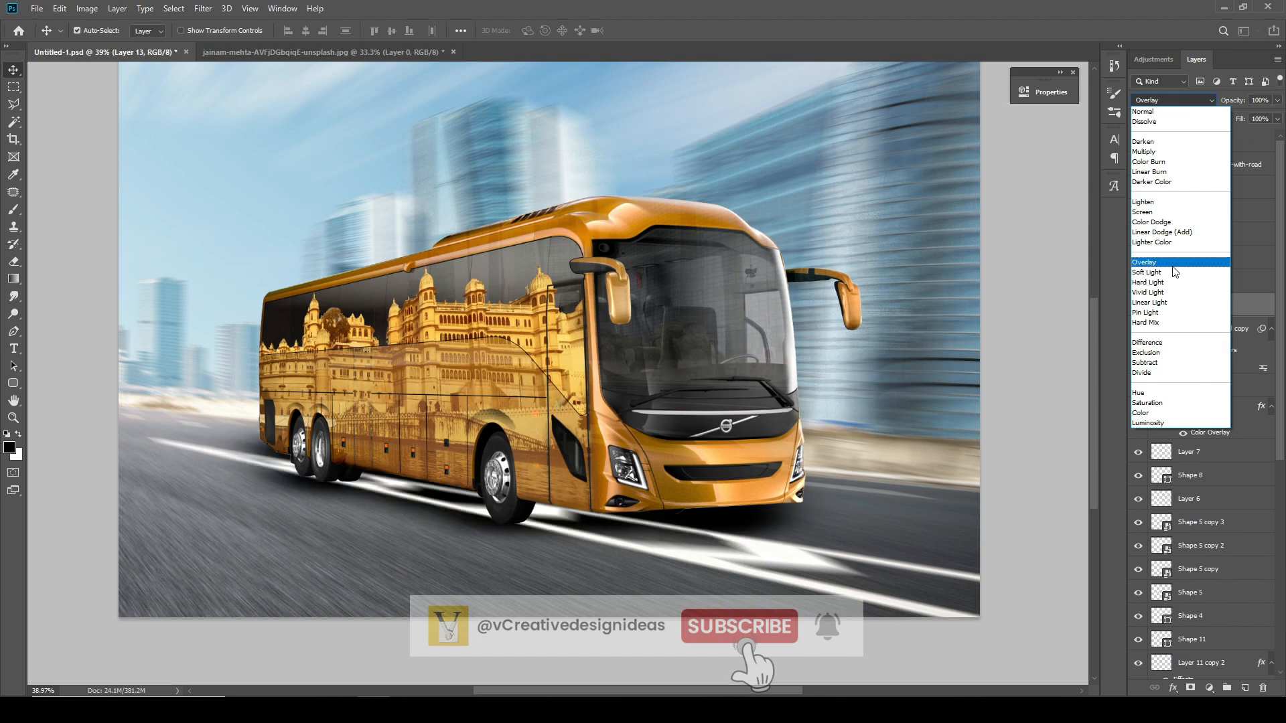
{"action": "left_click", "coordinate": [1143, 111]}
{"action": "left_click", "coordinate": [1277, 100]}
{"action": "left_click_drag", "start_coordinate": [1276, 117], "coordinate": [1271, 117]}
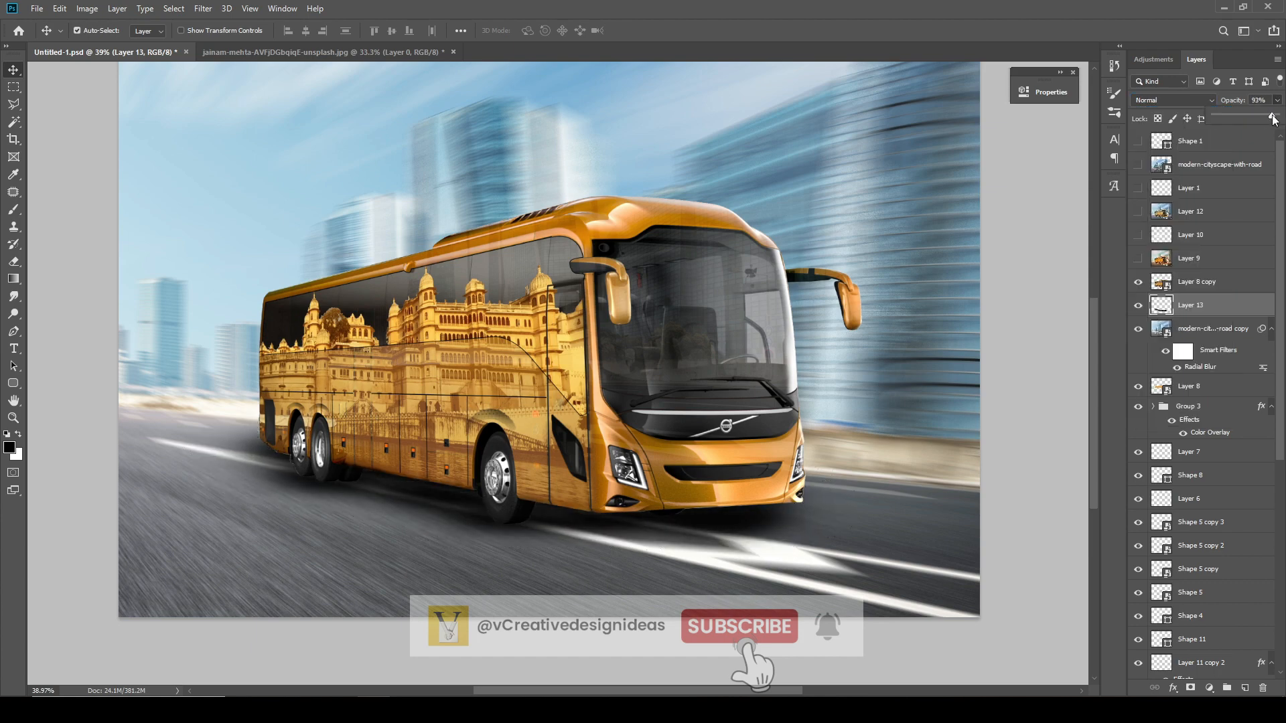
- Duplicate the bus smart object Layer 8 copy and flip the duplicate vertically
{"action": "left_click", "coordinate": [1207, 281]}
{"action": "left_click", "coordinate": [1138, 282]}
{"action": "left_click", "coordinate": [1138, 282]}
{"action": "left_click_drag", "start_coordinate": [562, 340], "coordinate": [561, 356]}
{"action": "key", "text": "ctrl+t"}
{"action": "right_click", "coordinate": [561, 356]}
{"action": "left_click", "coordinate": [599, 512]}
{"action": "right_click", "coordinate": [585, 406]}
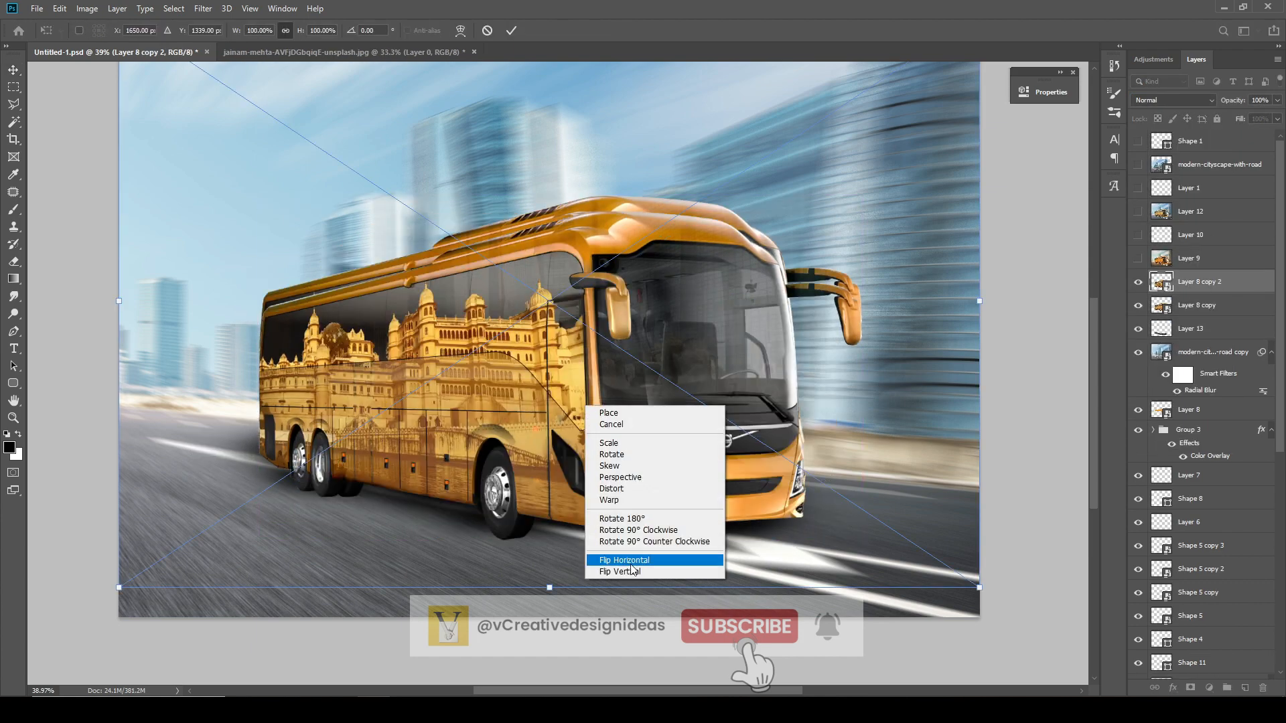
{"action": "left_click", "coordinate": [629, 572]}
- Move and rotate the flipped bus below the original, and place its layer beneath Layer 8 copy
{"action": "scroll", "coordinate": [549, 519], "scroll_direction": "down", "scroll_amount": 3}
{"action": "left_click_drag", "start_coordinate": [594, 290], "coordinate": [591, 619]}
{"action": "left_click_drag", "start_coordinate": [887, 502], "coordinate": [911, 606]}
{"action": "left_click_drag", "start_coordinate": [560, 577], "coordinate": [535, 549]}
{"action": "key", "text": "Return"}
{"action": "key", "text": "ctrl+bracketleft"}
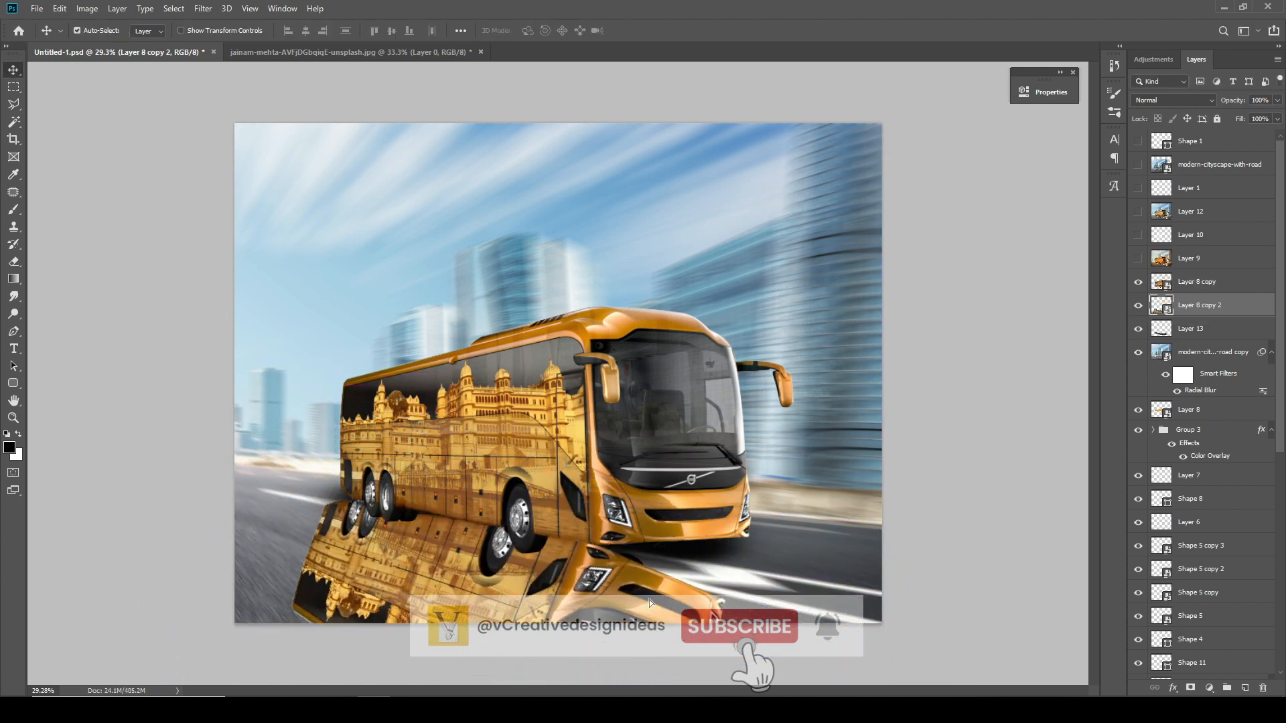
- Lower the flipped bus on the road and rotate it slightly clockwise
{"action": "left_click_drag", "start_coordinate": [649, 600], "coordinate": [649, 645]}
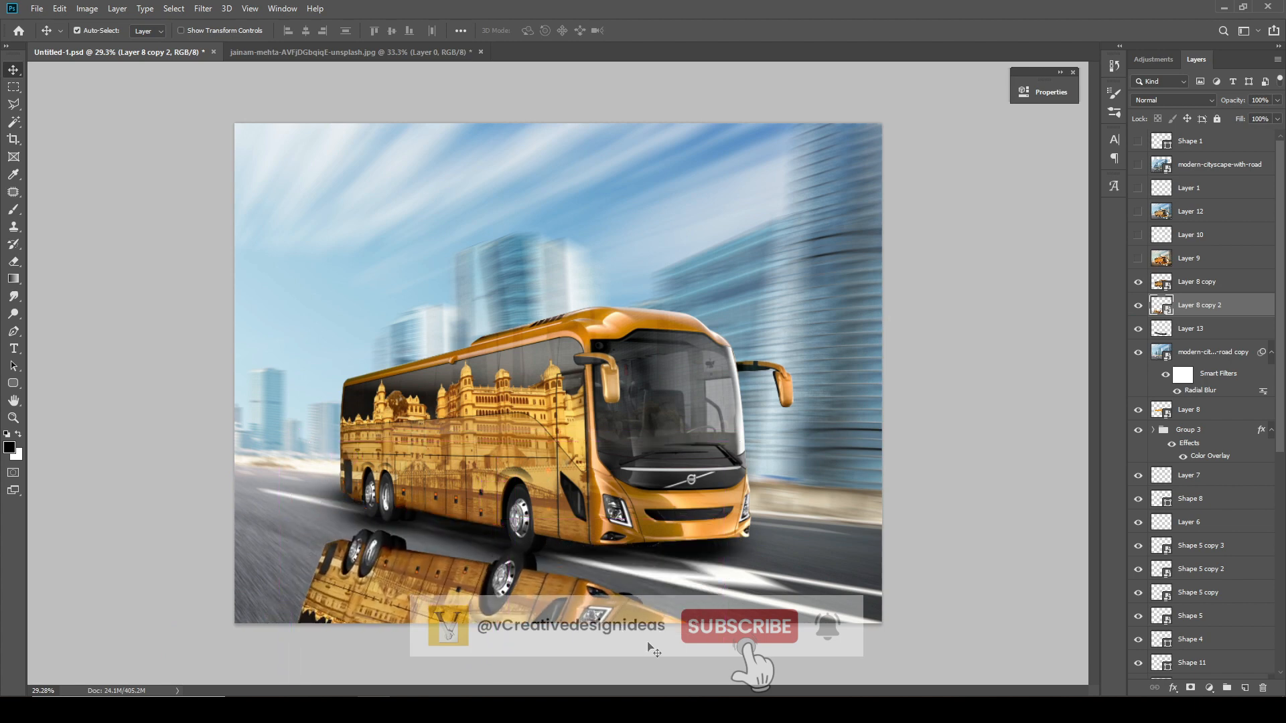
{"action": "key", "text": "ctrl+t"}
{"action": "left_click_drag", "start_coordinate": [901, 623], "coordinate": [897, 651]}
{"action": "mouse_move", "coordinate": [529, 606]}
{"action": "left_mouse_down"}
{"action": "mouse_move", "coordinate": [514, 594]}
{"action": "mouse_move", "coordinate": [538, 596]}
{"action": "left_mouse_up"}
{"action": "key", "text": "Return"}
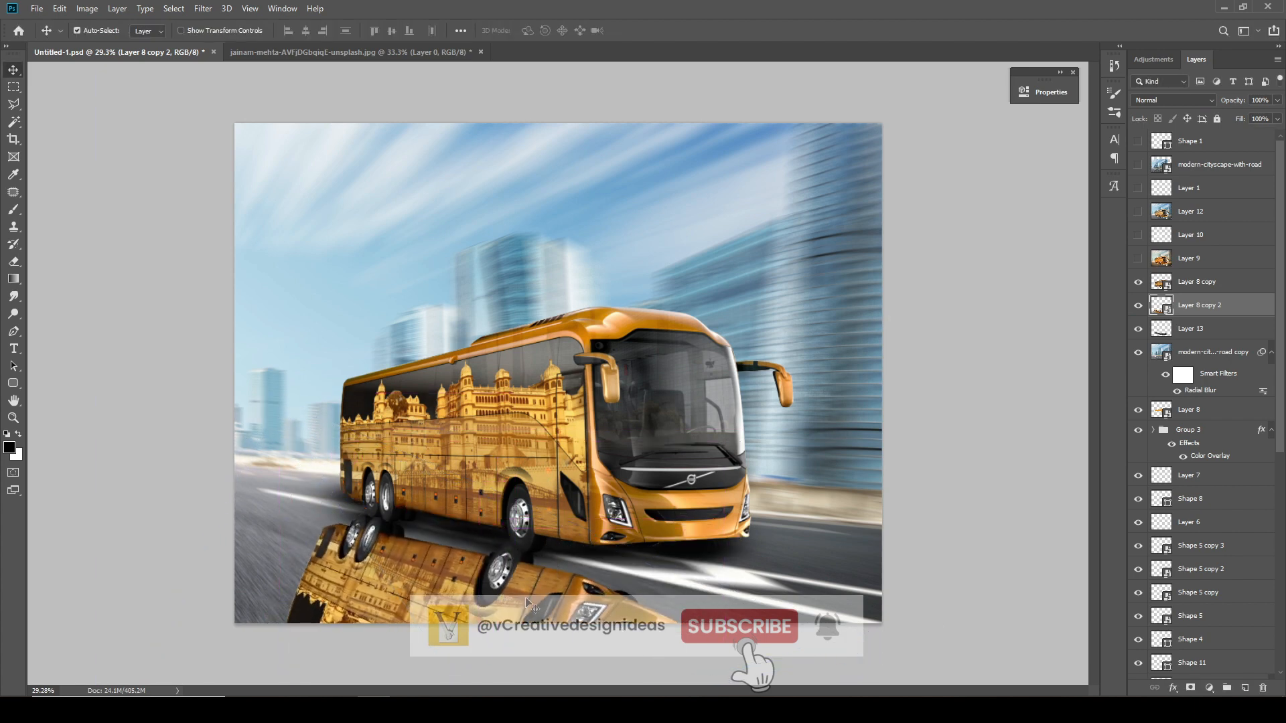
- Transform the flipped bus again so its wheels and lower body line up beneath the original bus
{"action": "key", "text": "ctrl+t"}
{"action": "scroll", "coordinate": [570, 509], "scroll_direction": "down", "scroll_amount": 7}
{"action": "left_click_drag", "start_coordinate": [474, 641], "coordinate": [498, 576]}
{"action": "key", "text": "ctrl+z"}
{"action": "key", "text": "Return"}
{"action": "scroll", "coordinate": [497, 578], "scroll_direction": "up", "scroll_amount": 8}
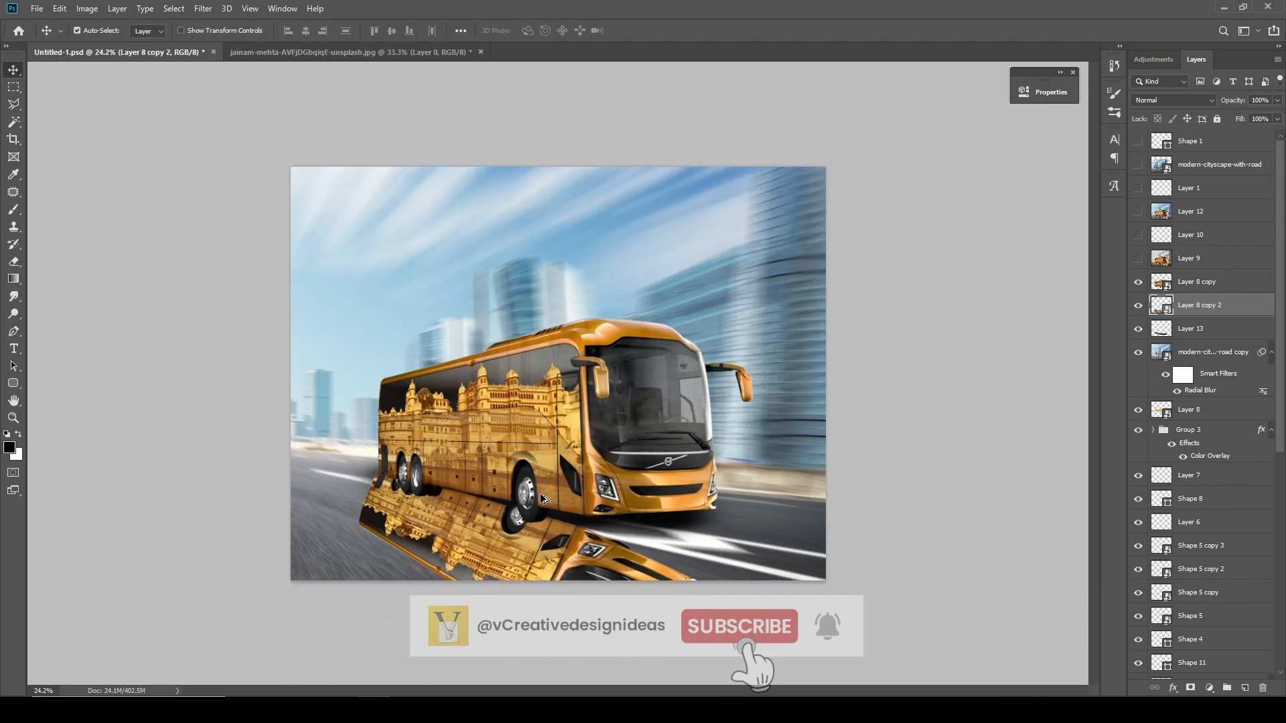
- Rasterize Layer 8 copy 2 and reduce its opacity to 24% for a faint road reflection
{"action": "right_click", "coordinate": [1205, 308]}
{"action": "left_click", "coordinate": [1069, 363]}
{"action": "left_click", "coordinate": [1278, 101]}
{"action": "left_click_drag", "start_coordinate": [1279, 118], "coordinate": [1229, 119]}
{"action": "scroll", "coordinate": [536, 379], "scroll_direction": "up", "scroll_amount": 2}
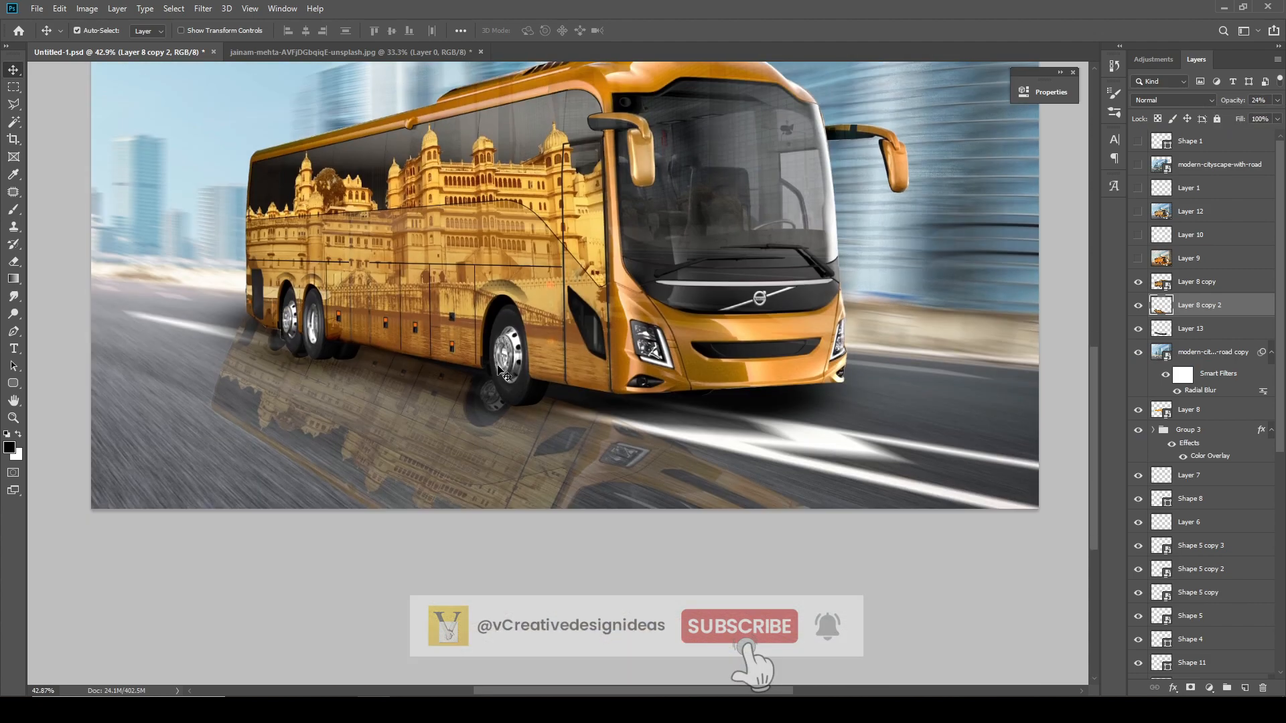
- Fade the outer part of the bus reflection with a soft 500 px eraser at 39% opacity
{"action": "left_click", "coordinate": [13, 262]}
{"action": "left_click", "coordinate": [74, 260]}
{"action": "left_click", "coordinate": [114, 31]}
{"action": "left_click", "coordinate": [968, 115]}
{"action": "left_click", "coordinate": [1081, 86]}
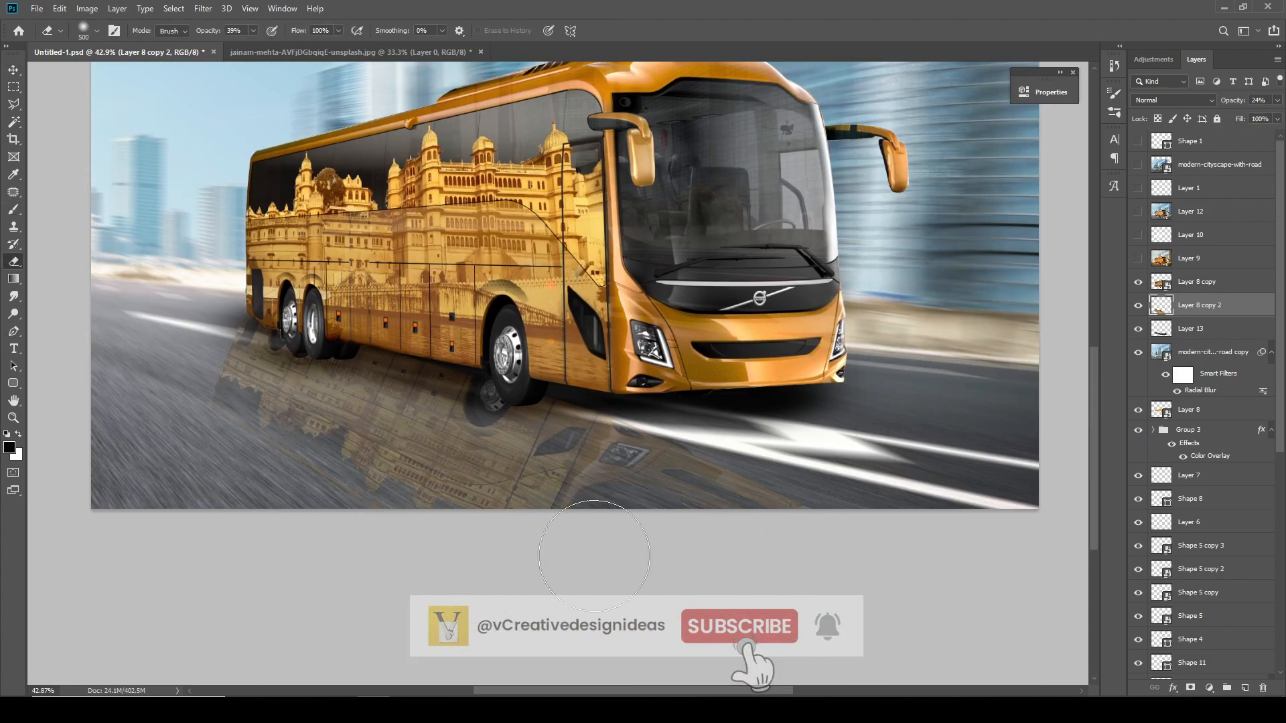
- Shift the reflection down so its wheels sit below the real ones, and return to the soft eraser
{"action": "key", "text": "v"}
{"action": "left_click_drag", "start_coordinate": [316, 407], "coordinate": [312, 443]}
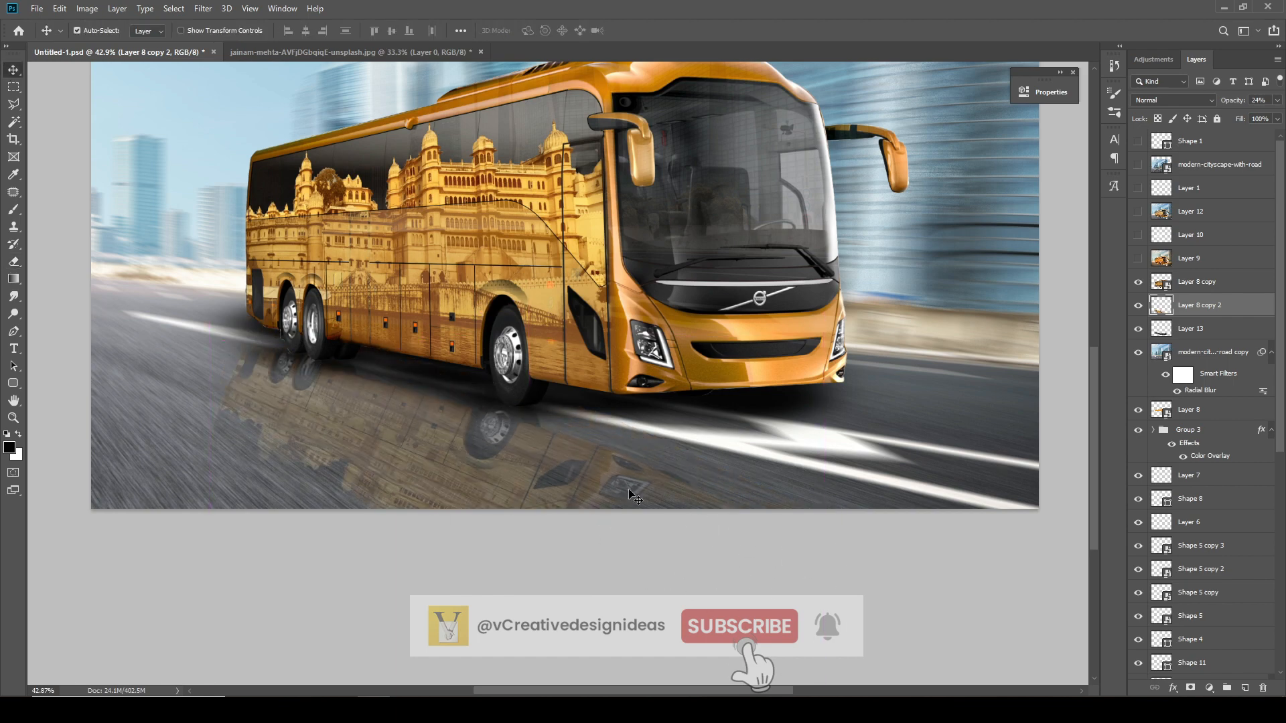
{"action": "left_click", "coordinate": [14, 210]}
{"action": "key", "text": "e"}
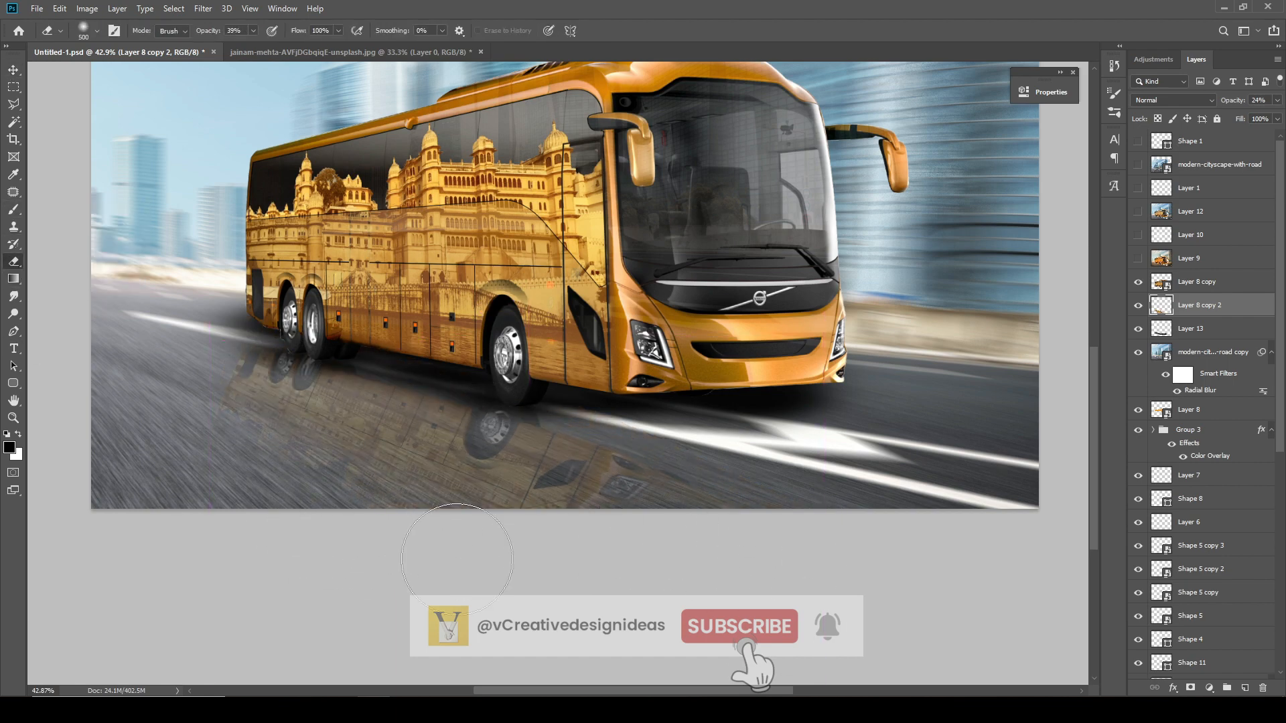
- Stamp all visible layers into a new merged layer above Layer 8 copy
{"action": "key", "text": "m"}
{"action": "key", "text": "ctrl+0"}
{"action": "key", "text": "ctrl+shift+alt+e"}
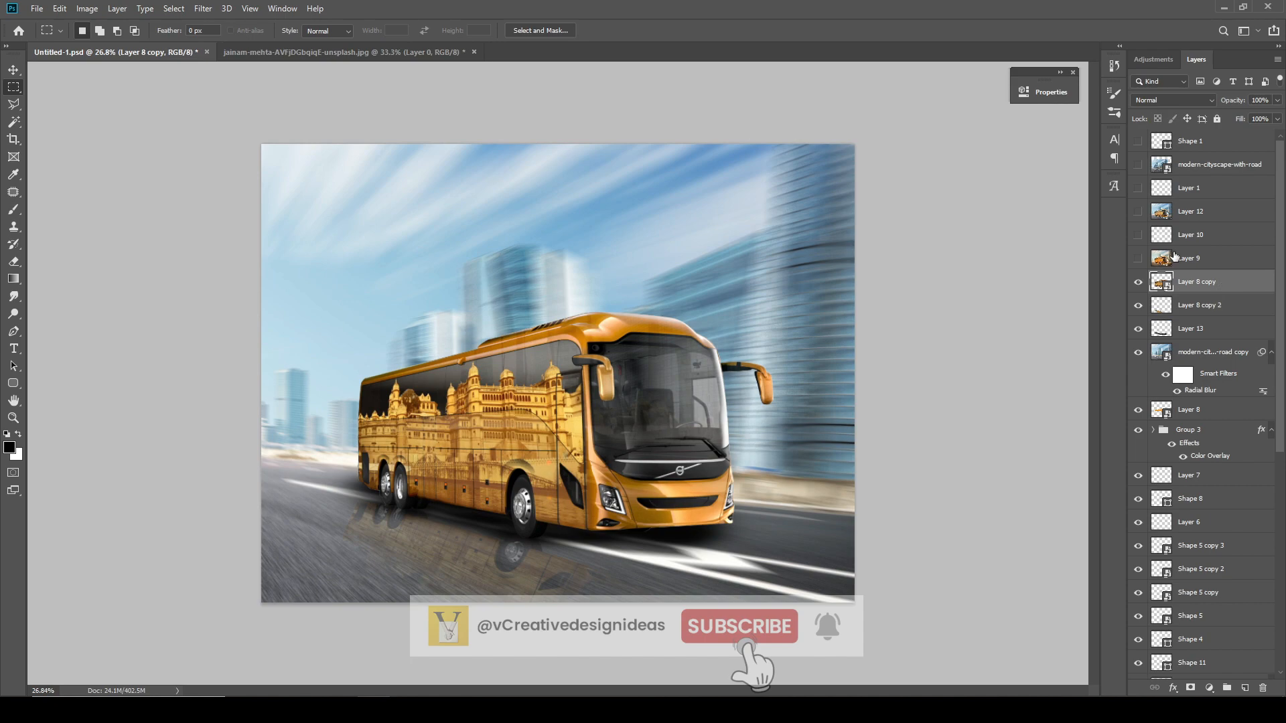
{"action": "scroll", "coordinate": [389, 440], "scroll_direction": "up", "scroll_amount": 4}
- In Camera Raw, set Temperature +39, Tint +21, Exposure -0.25, Highlights -46, Shadows -26, Whites +78, Blacks +41, Clarity +26 and Dehaze -18
{"action": "left_click", "coordinate": [146, 8]}
{"action": "mouse_move", "coordinate": [200, 8]}
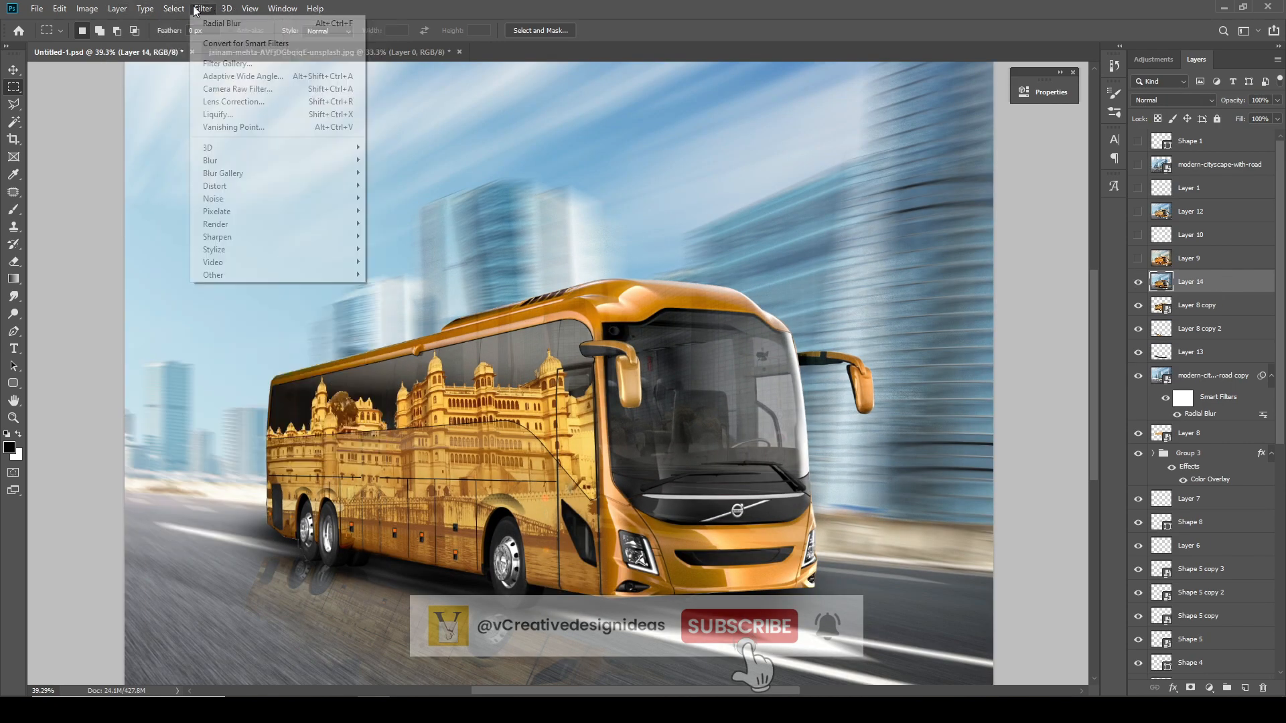
{"action": "left_click", "coordinate": [237, 88]}
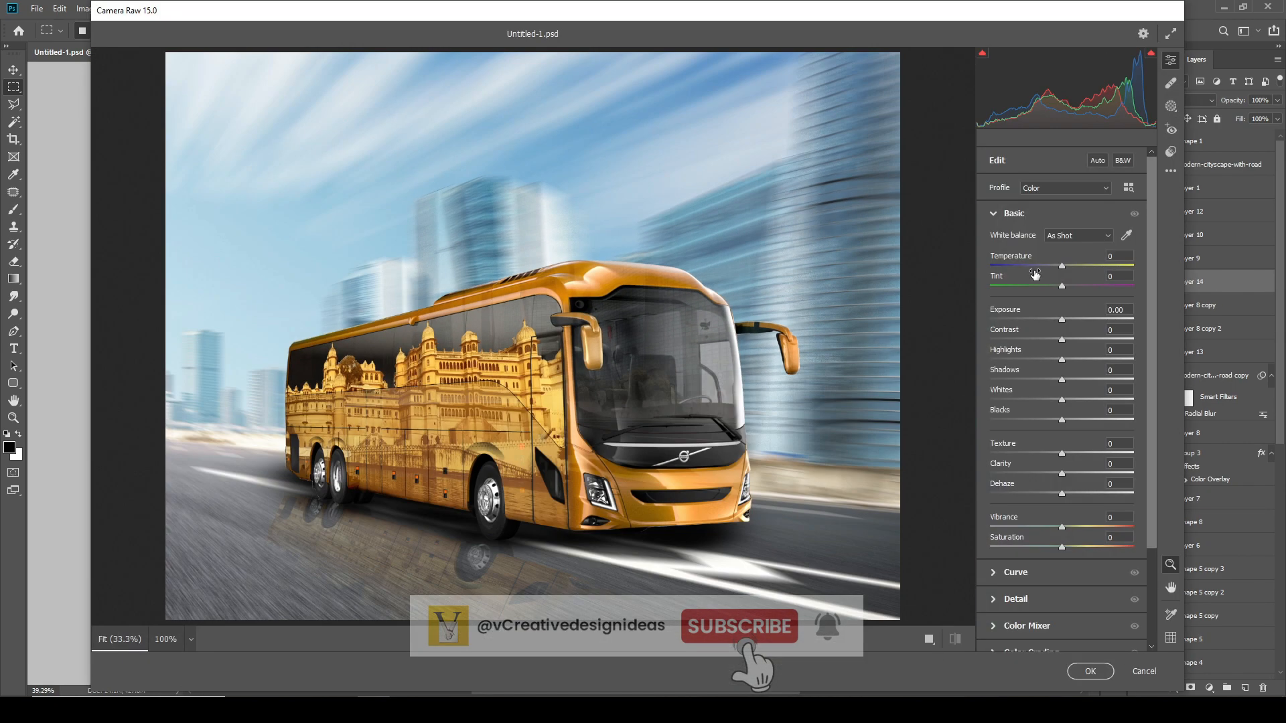
{"action": "left_click_drag", "start_coordinate": [1062, 266], "coordinate": [1092, 411]}
{"action": "left_click_drag", "start_coordinate": [1062, 400], "coordinate": [1117, 400]}
{"action": "mouse_move", "coordinate": [1061, 473]}
{"action": "left_mouse_down"}
{"action": "mouse_move", "coordinate": [1108, 471]}
{"action": "mouse_move", "coordinate": [1091, 459]}
{"action": "mouse_move", "coordinate": [1049, 493]}
{"action": "left_mouse_up"}
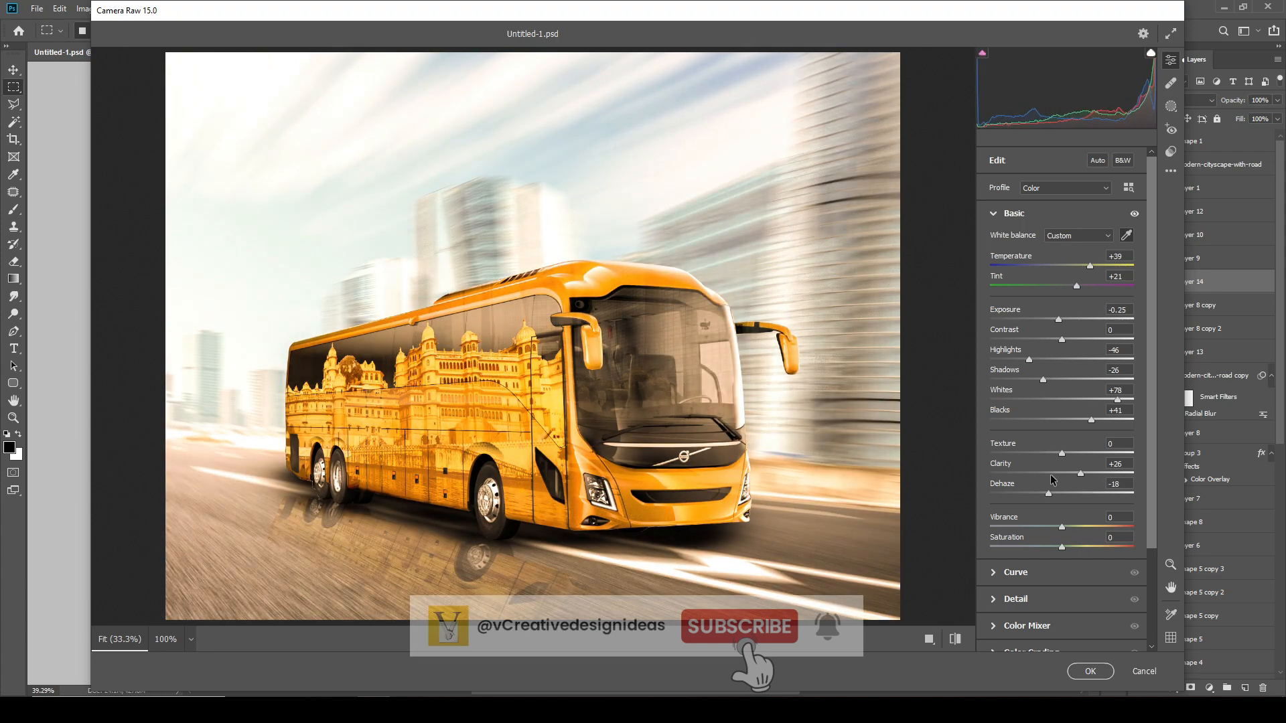
- Set the color grading to Blending 63, Balance +72 and midtone luminance 54
{"action": "scroll", "coordinate": [1072, 603], "scroll_direction": "down", "scroll_amount": 3}
{"action": "left_click", "coordinate": [994, 320]}
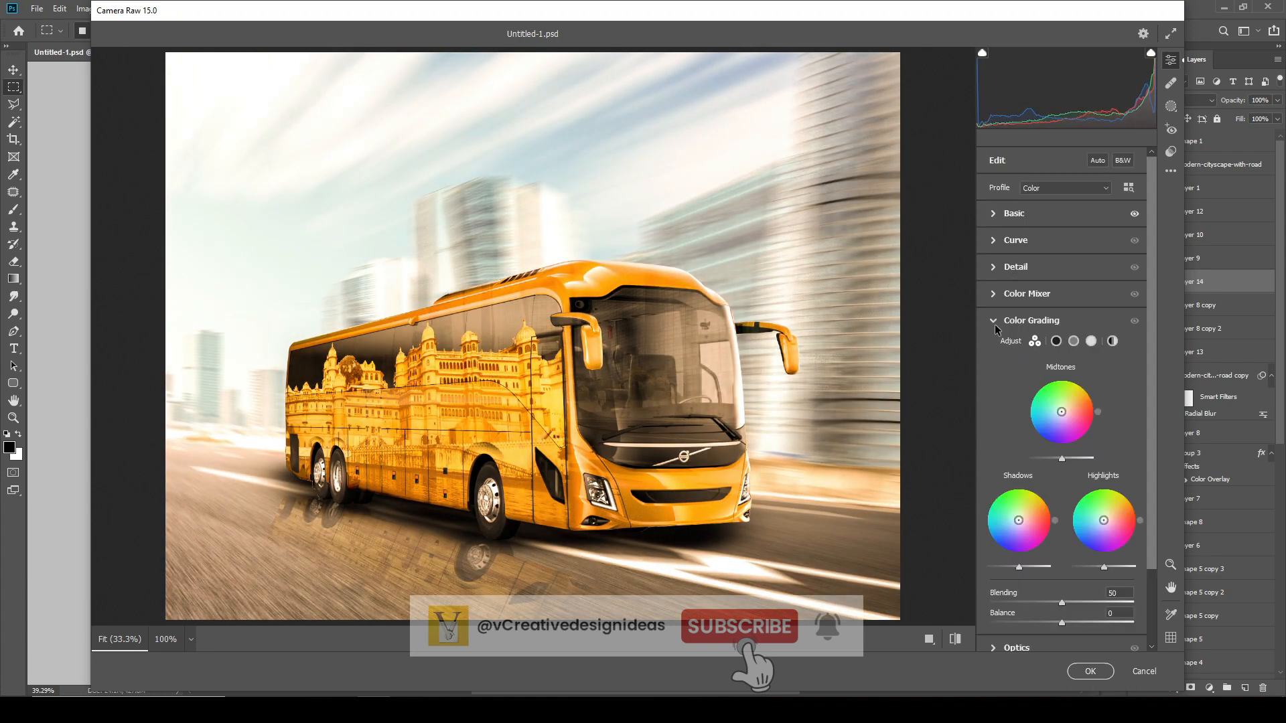
{"action": "left_click", "coordinate": [995, 267]}
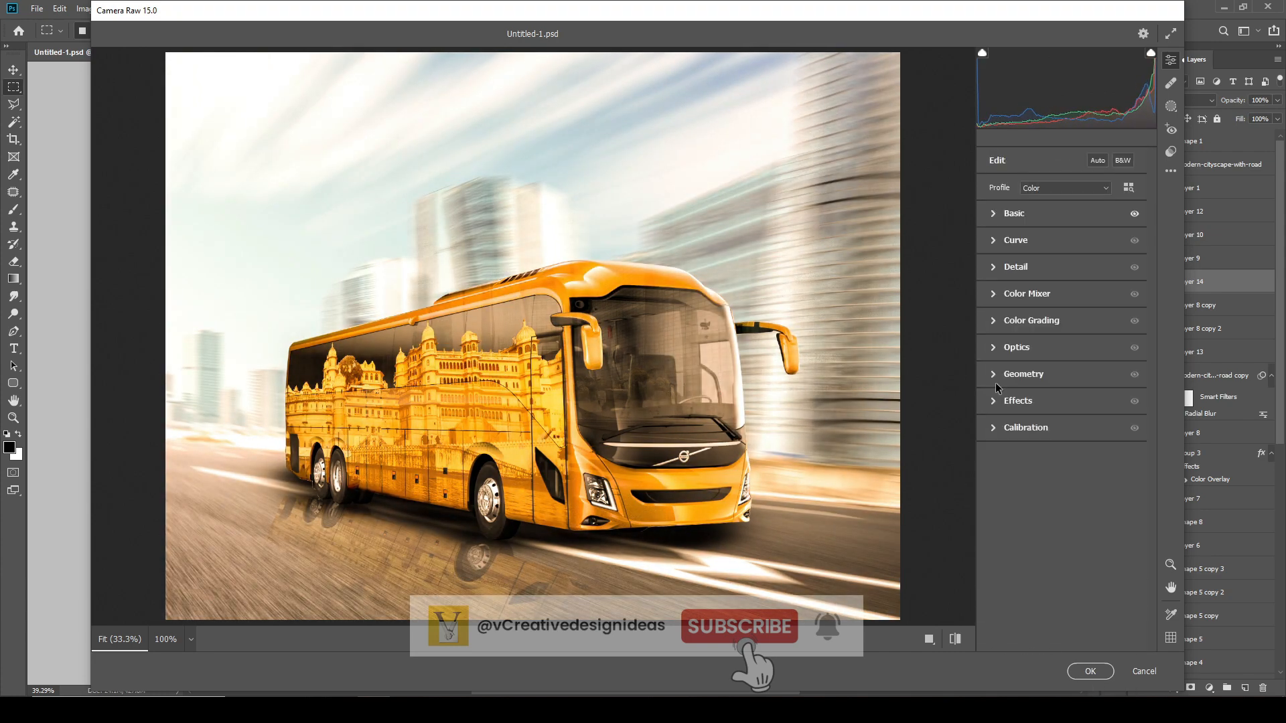
{"action": "left_click", "coordinate": [992, 430]}
{"action": "left_click", "coordinate": [994, 389]}
{"action": "left_click", "coordinate": [995, 296]}
{"action": "left_click", "coordinate": [996, 271]}
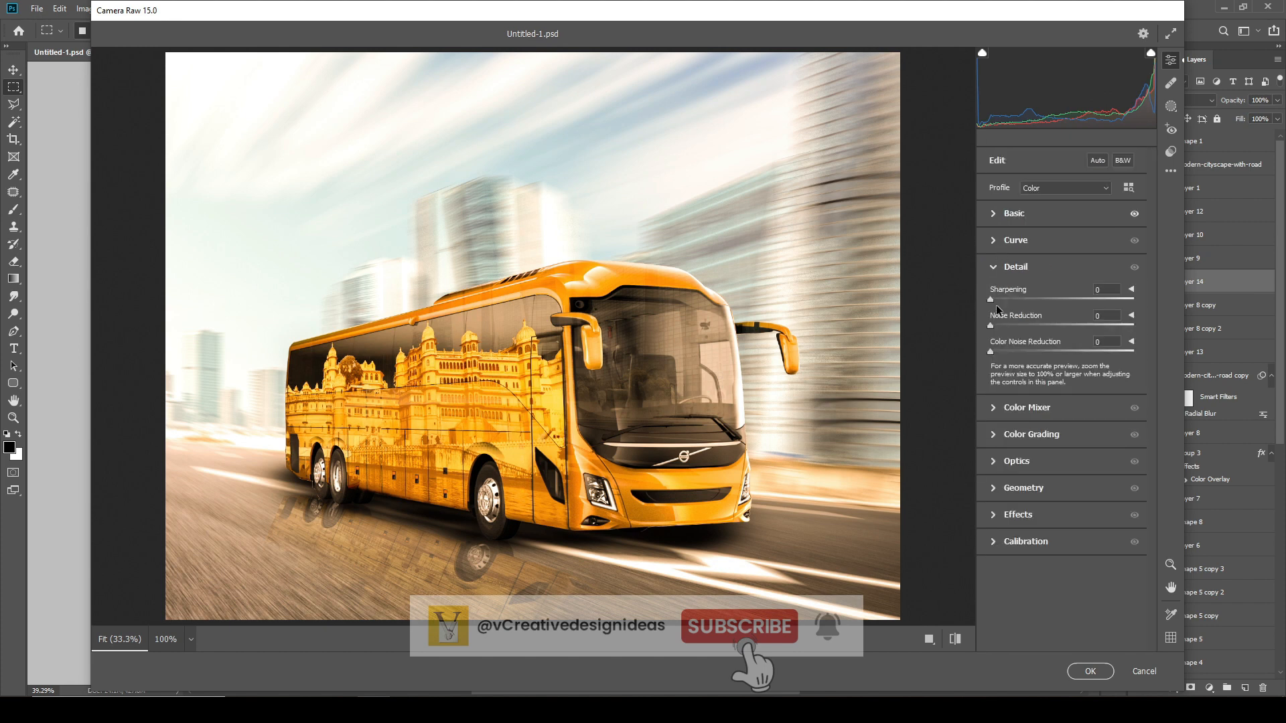
{"action": "left_click", "coordinate": [995, 434]}
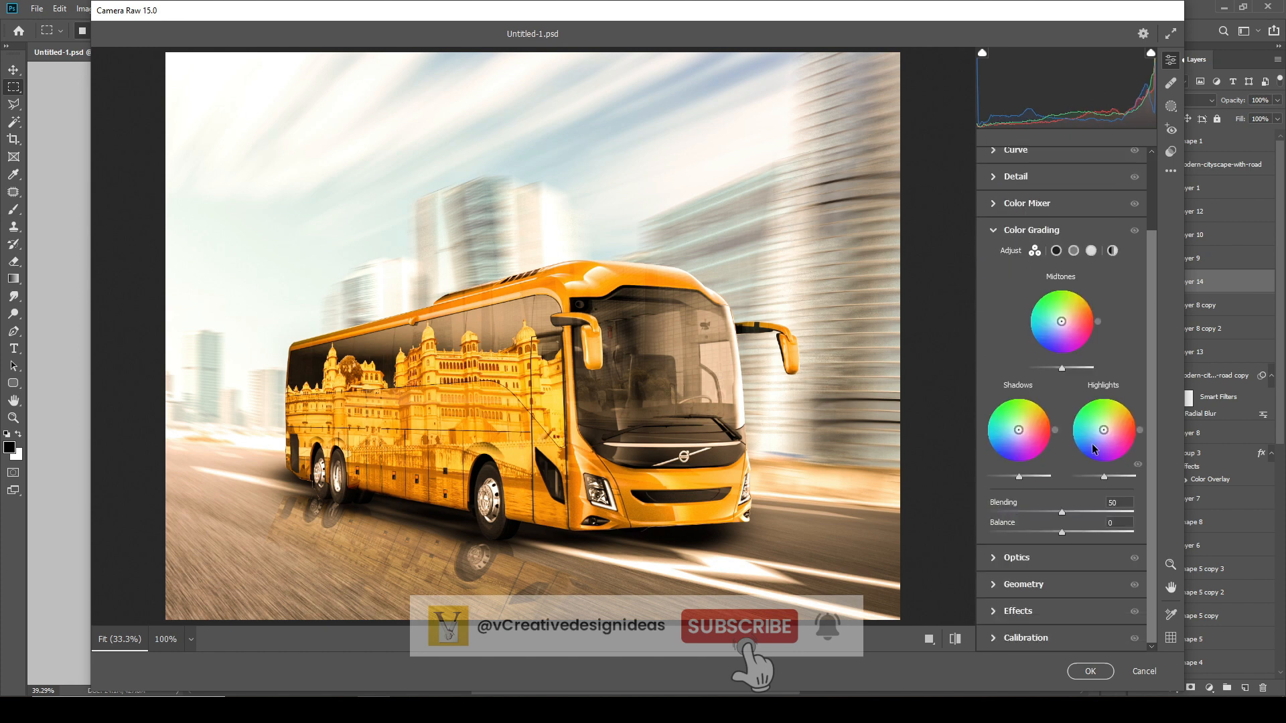
{"action": "left_click_drag", "start_coordinate": [1061, 367], "coordinate": [1080, 369]}
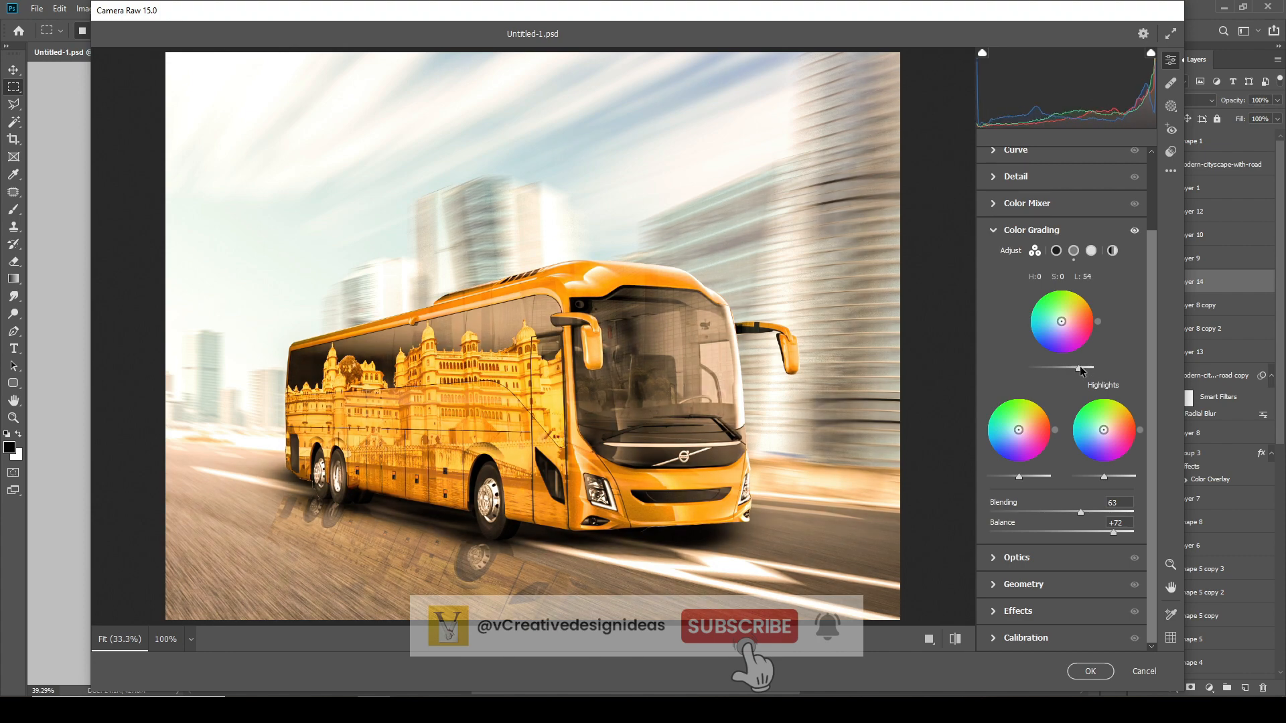
{"action": "left_click", "coordinate": [994, 230]}
- Adjust the geometry to Aspect -45, Scale 108, Offset X +3.7 and Offset Y -0.9, undoing the unwanted transformations
{"action": "left_click", "coordinate": [1034, 450]}
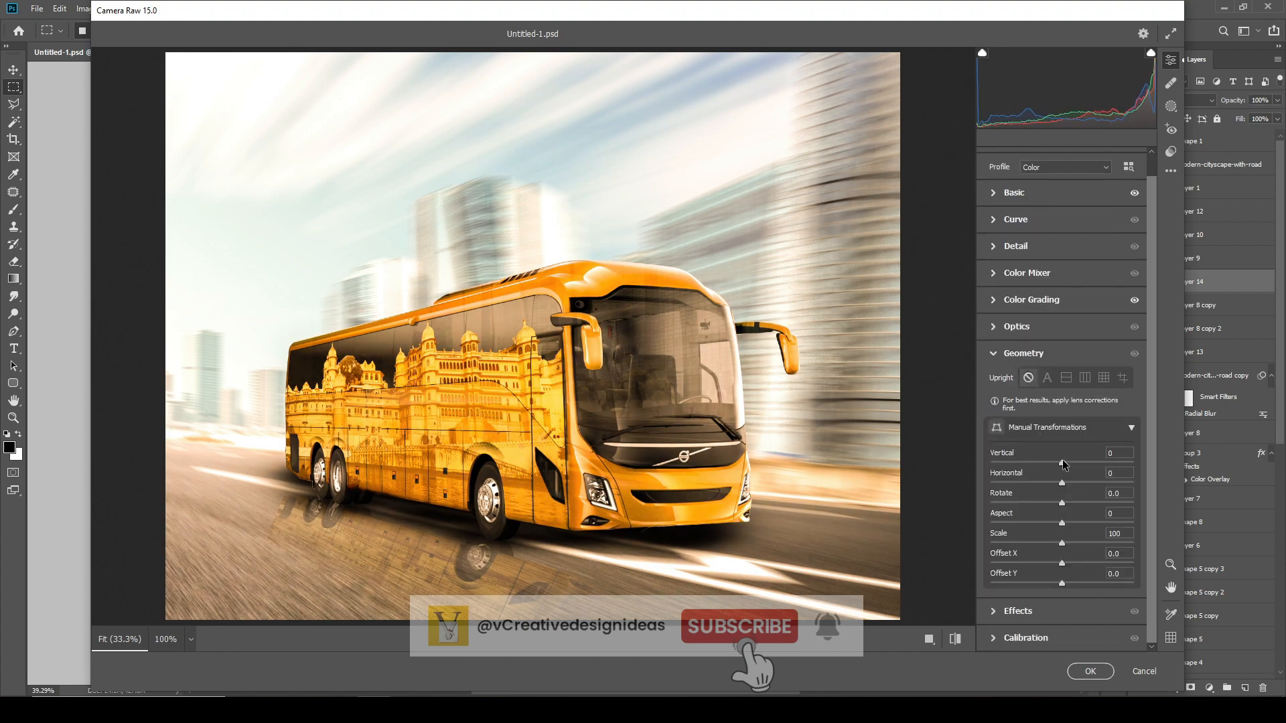
{"action": "left_click_drag", "start_coordinate": [1062, 463], "coordinate": [1061, 584]}
{"action": "key", "text": "ctrl+z"}
{"action": "left_click", "coordinate": [1066, 484]}
{"action": "key", "text": "ctrl+z"}
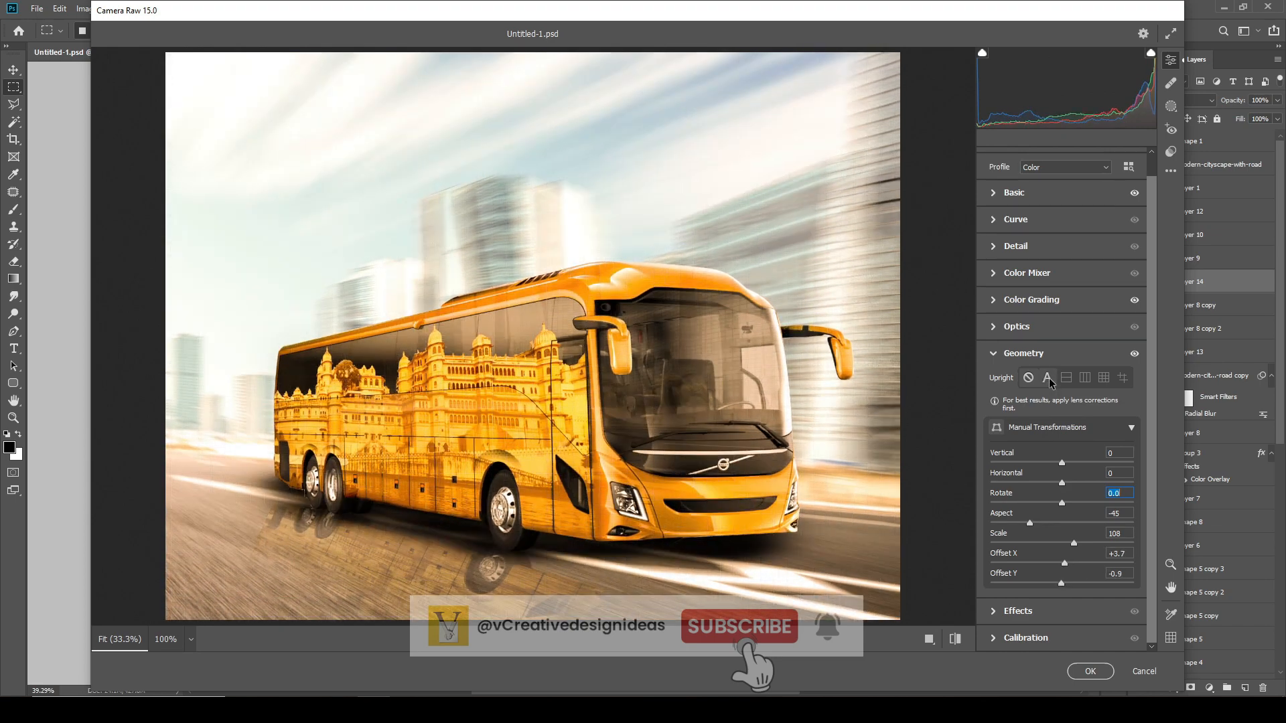
{"action": "left_click", "coordinate": [1005, 353]}
- Add Grain 25 and Vignetting -33, adjust the vignette's midpoint, feather and highlights, and apply the Camera Raw filter
{"action": "left_click", "coordinate": [1004, 400]}
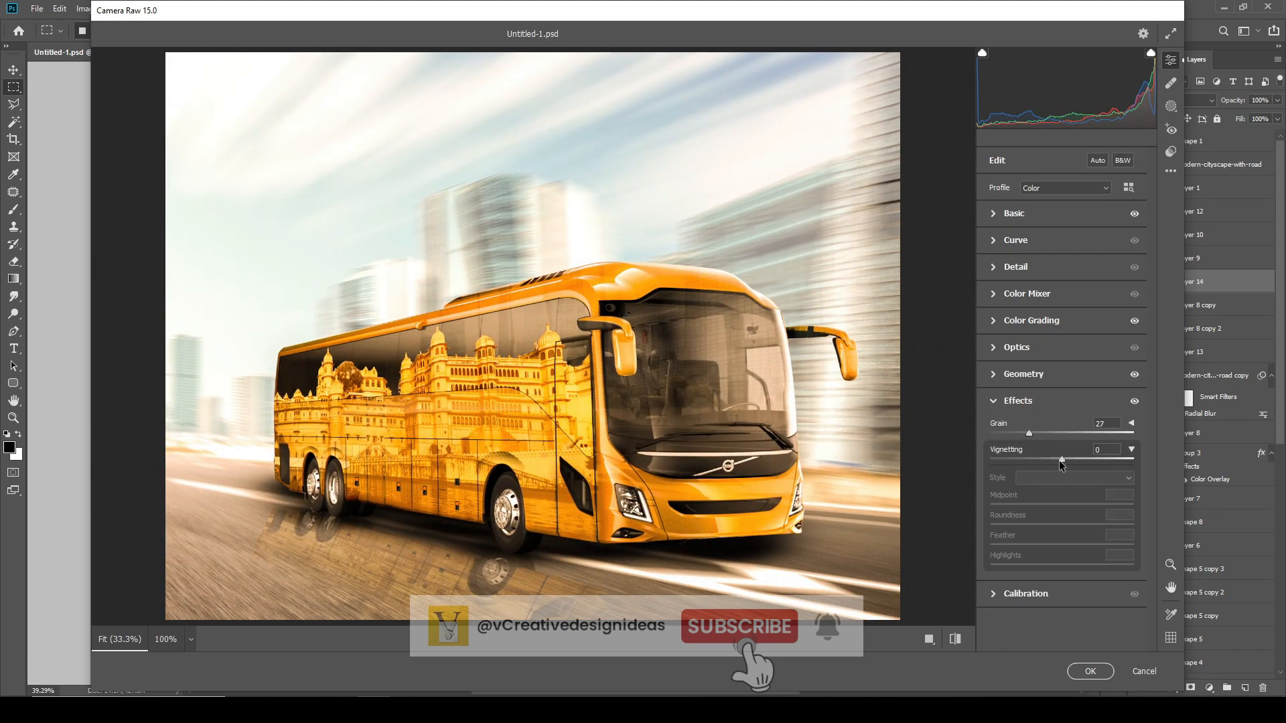
{"action": "left_click_drag", "start_coordinate": [1061, 461], "coordinate": [1038, 460]}
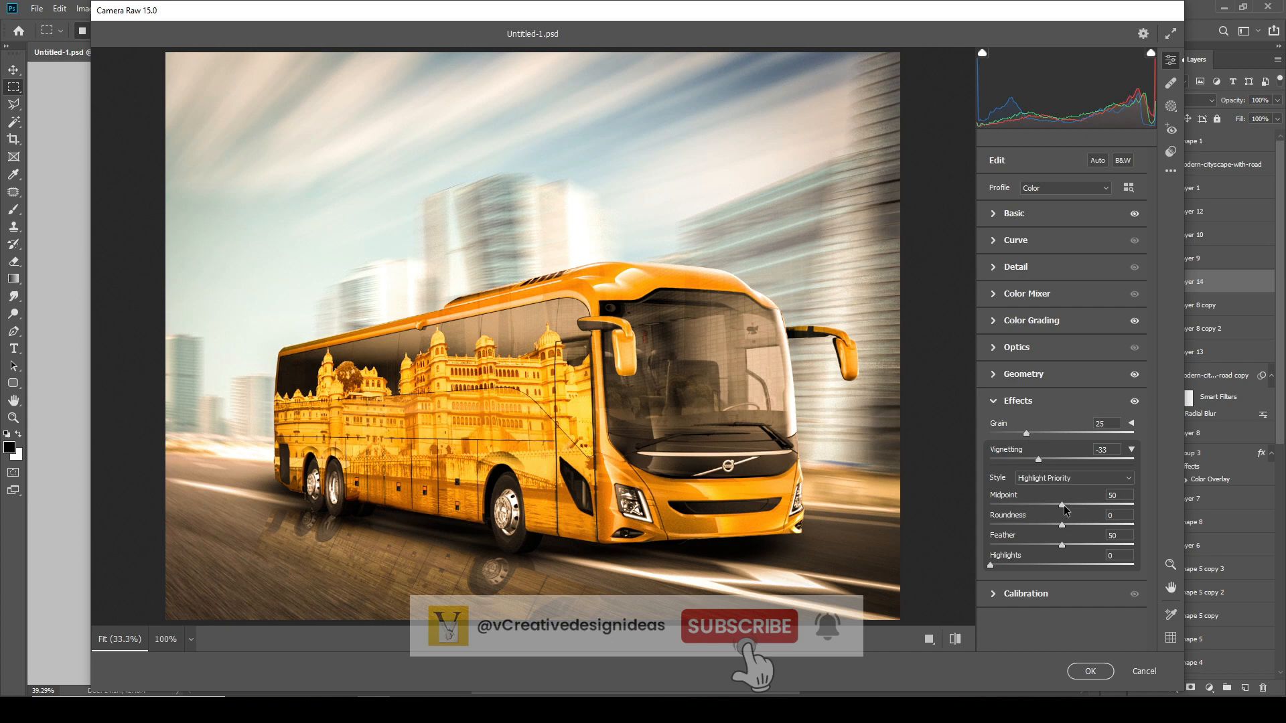
{"action": "left_click_drag", "start_coordinate": [1062, 505], "coordinate": [1068, 545]}
{"action": "left_click_drag", "start_coordinate": [990, 565], "coordinate": [997, 566]}
{"action": "left_click", "coordinate": [1005, 594]}
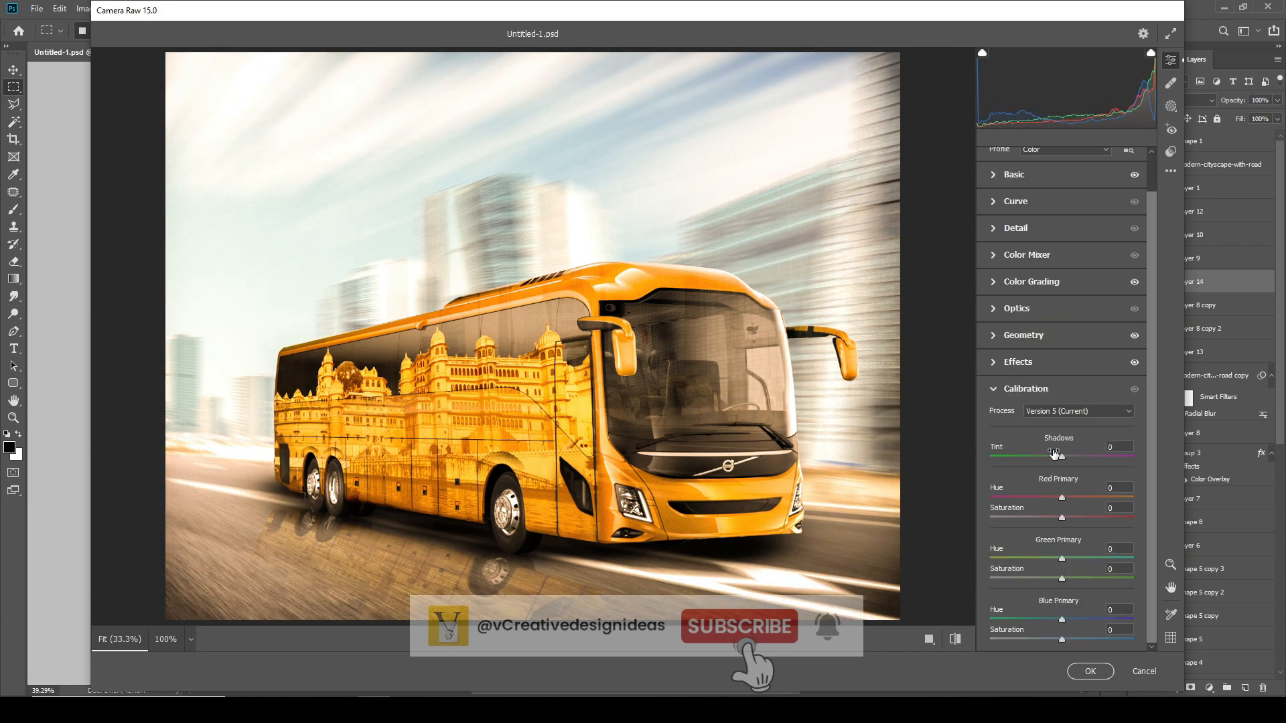
{"action": "left_click", "coordinate": [1090, 671]}
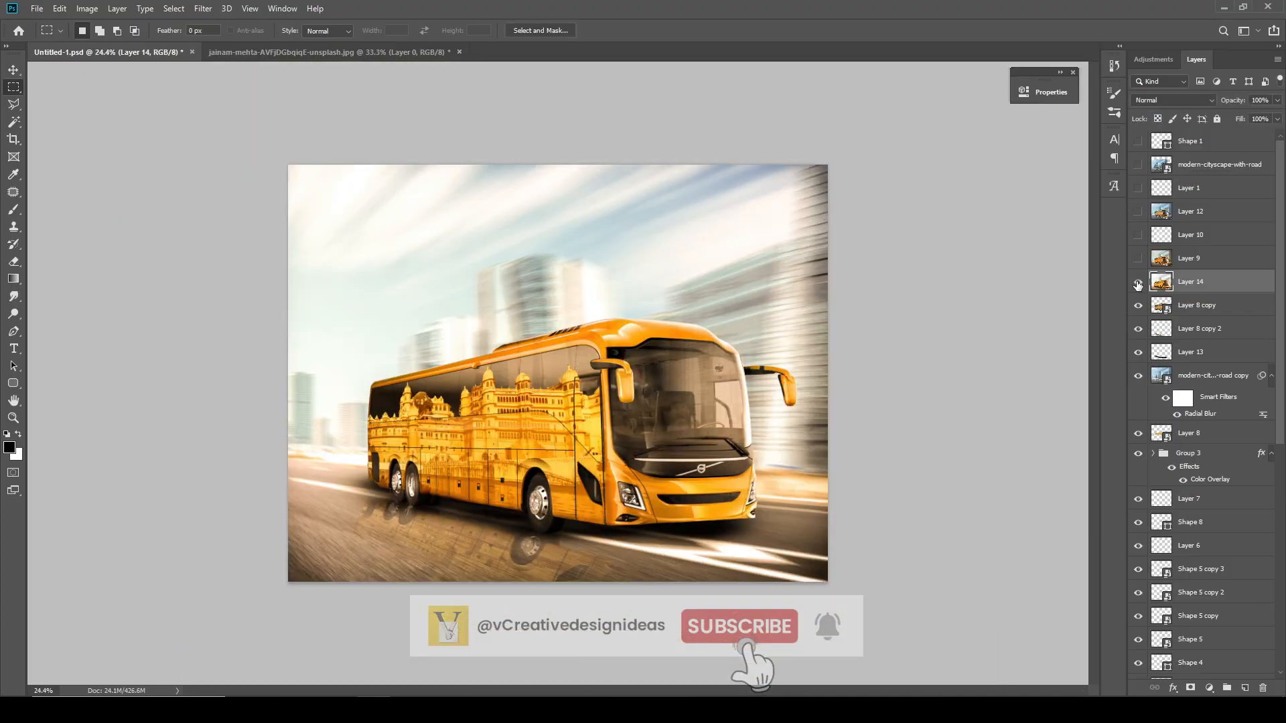